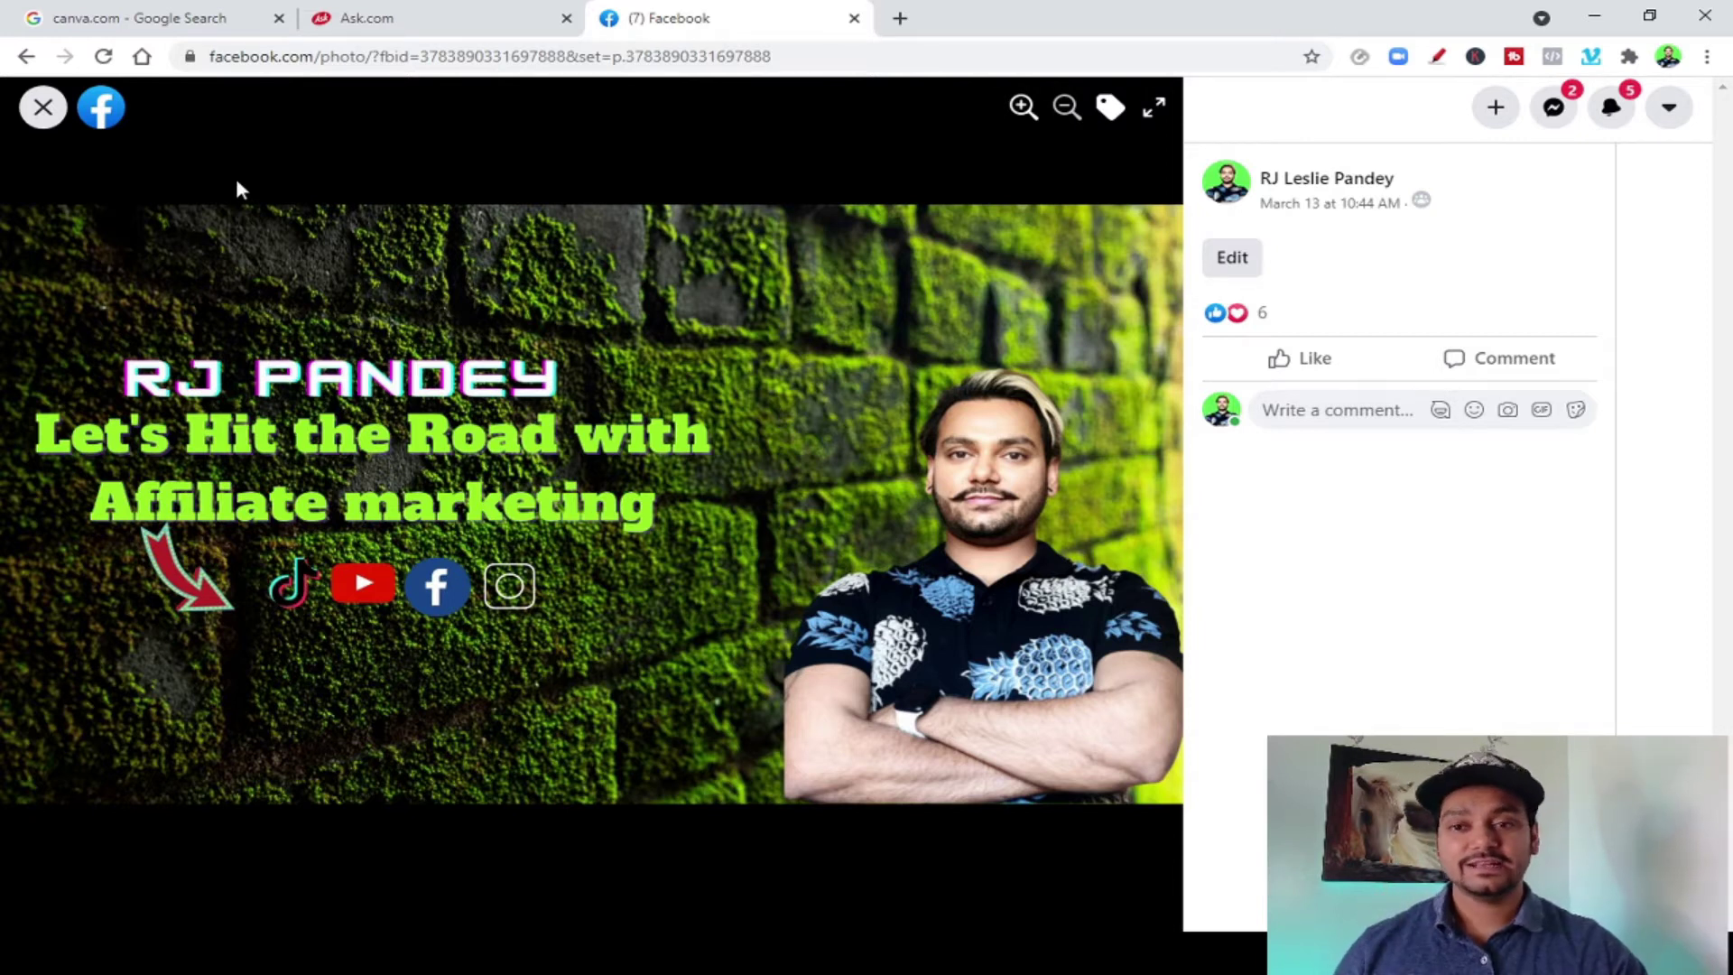
# Open the main Canva site from the Google results for canva.com and look over its home page
pyautogui.click(184, 24)
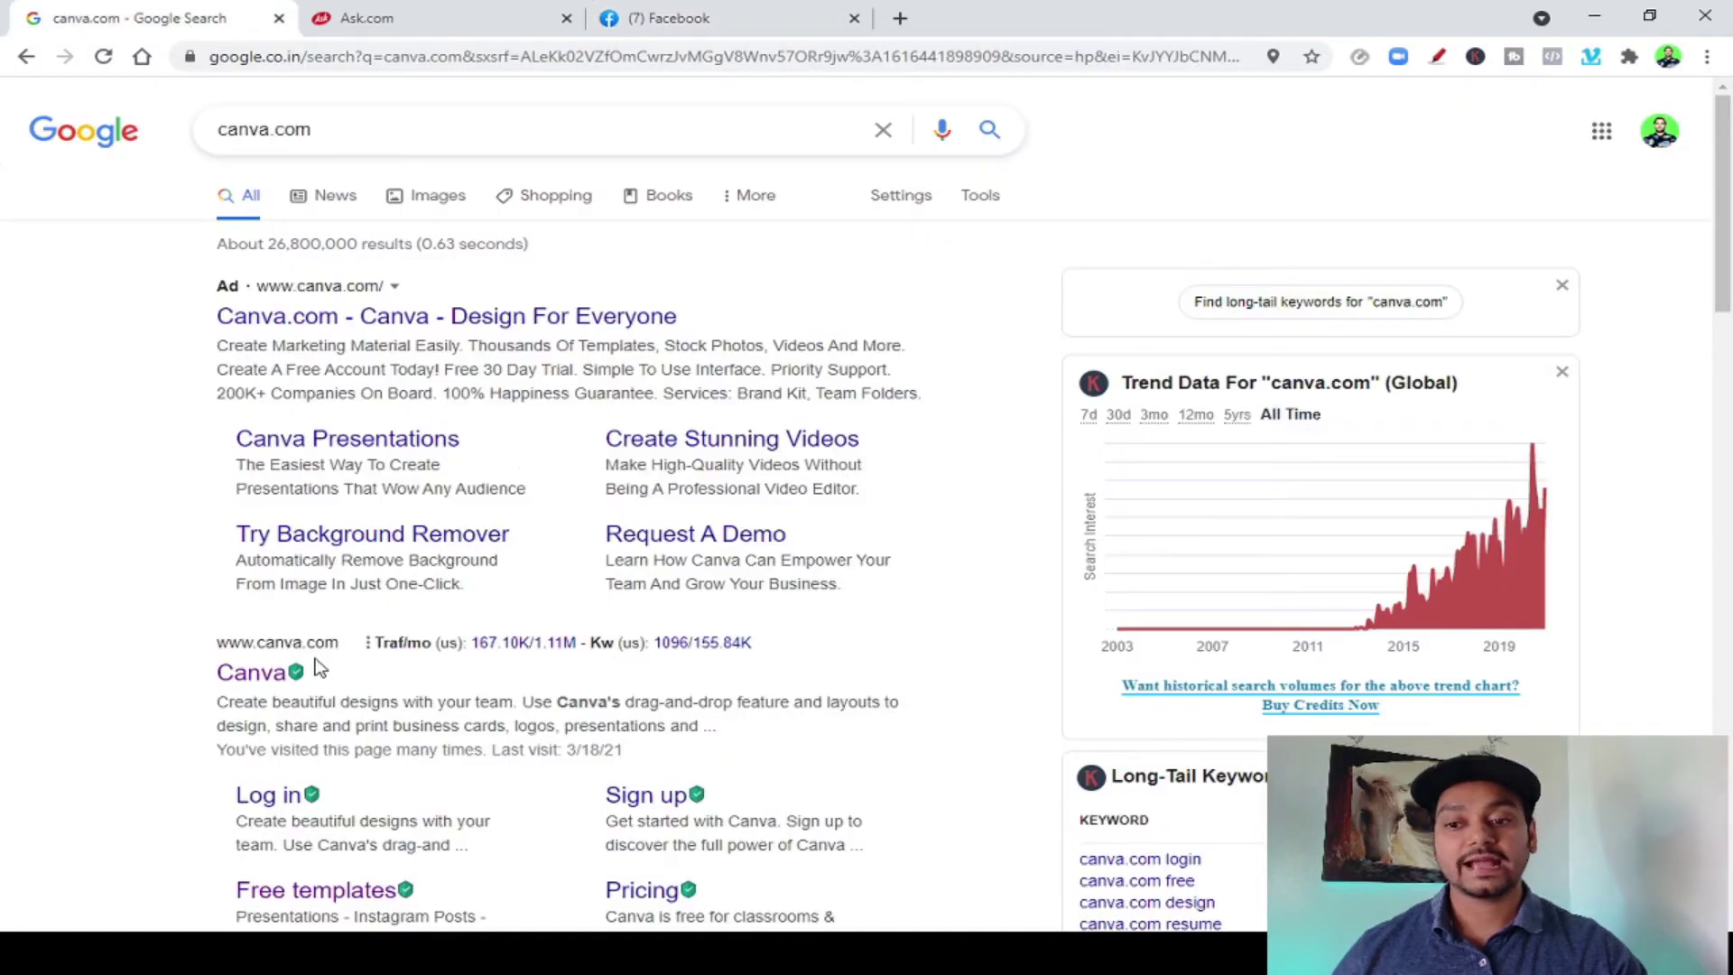
pyautogui.scroll(-2, 339, 664)
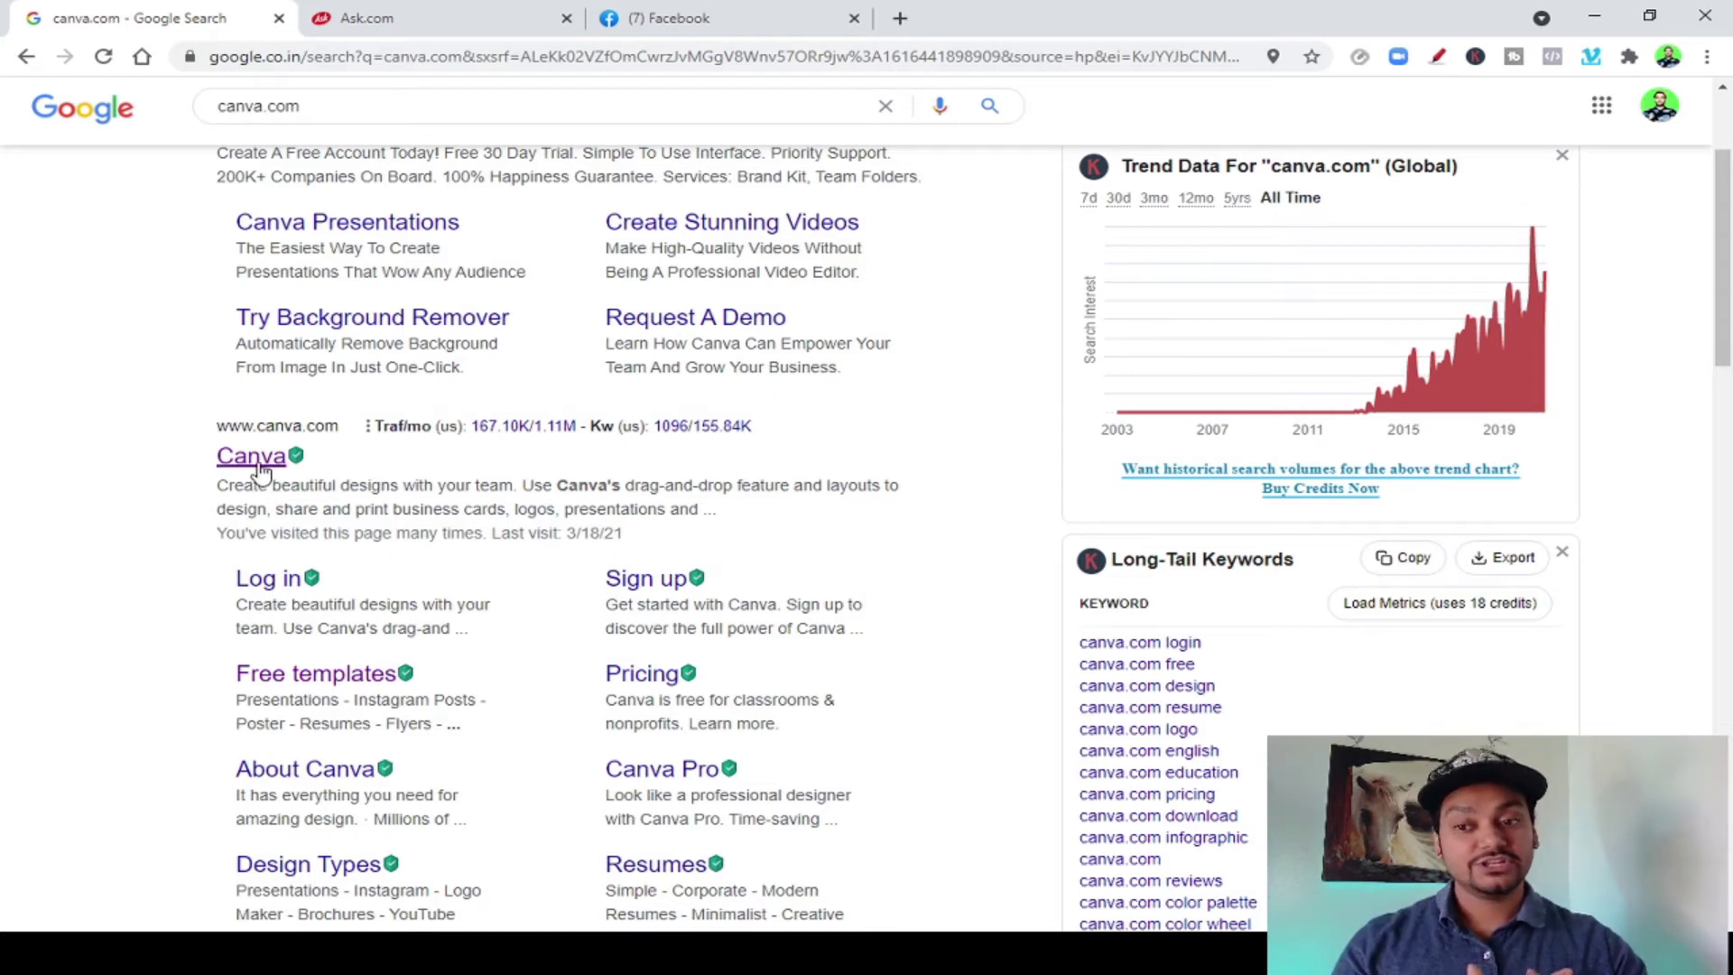
pyautogui.click(254, 458)
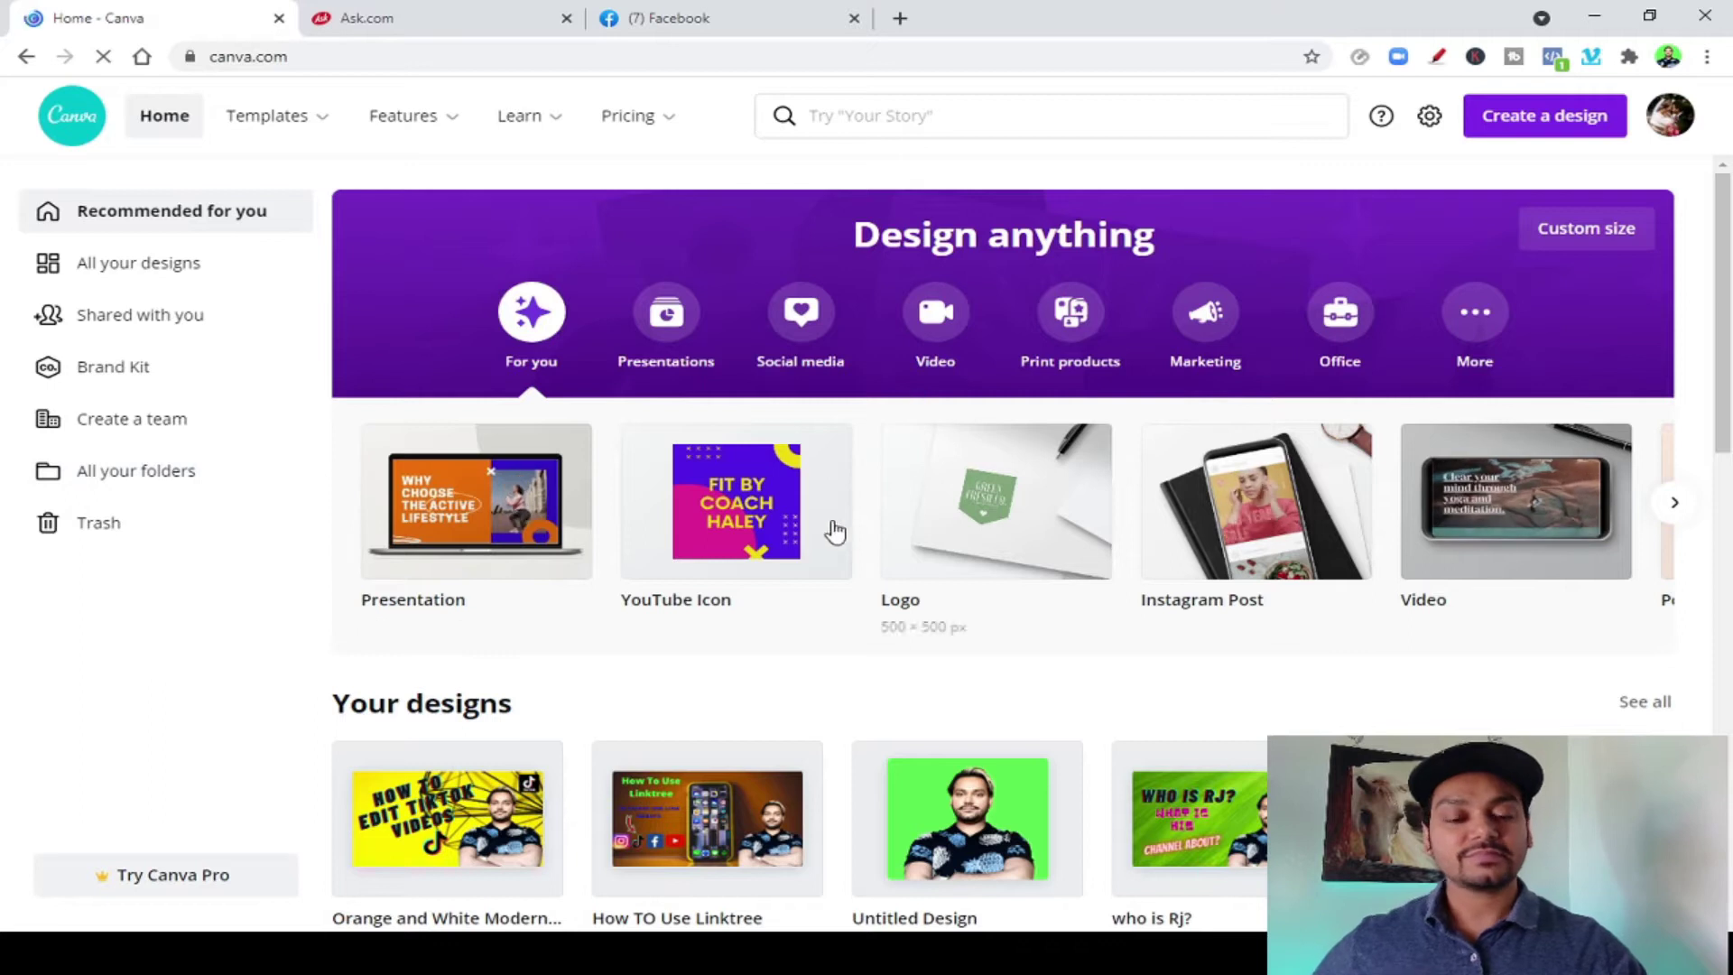
pyautogui.scroll(-6, 939, 524)
pyautogui.scroll(2, 982, 535)
pyautogui.scroll(3, 982, 534)
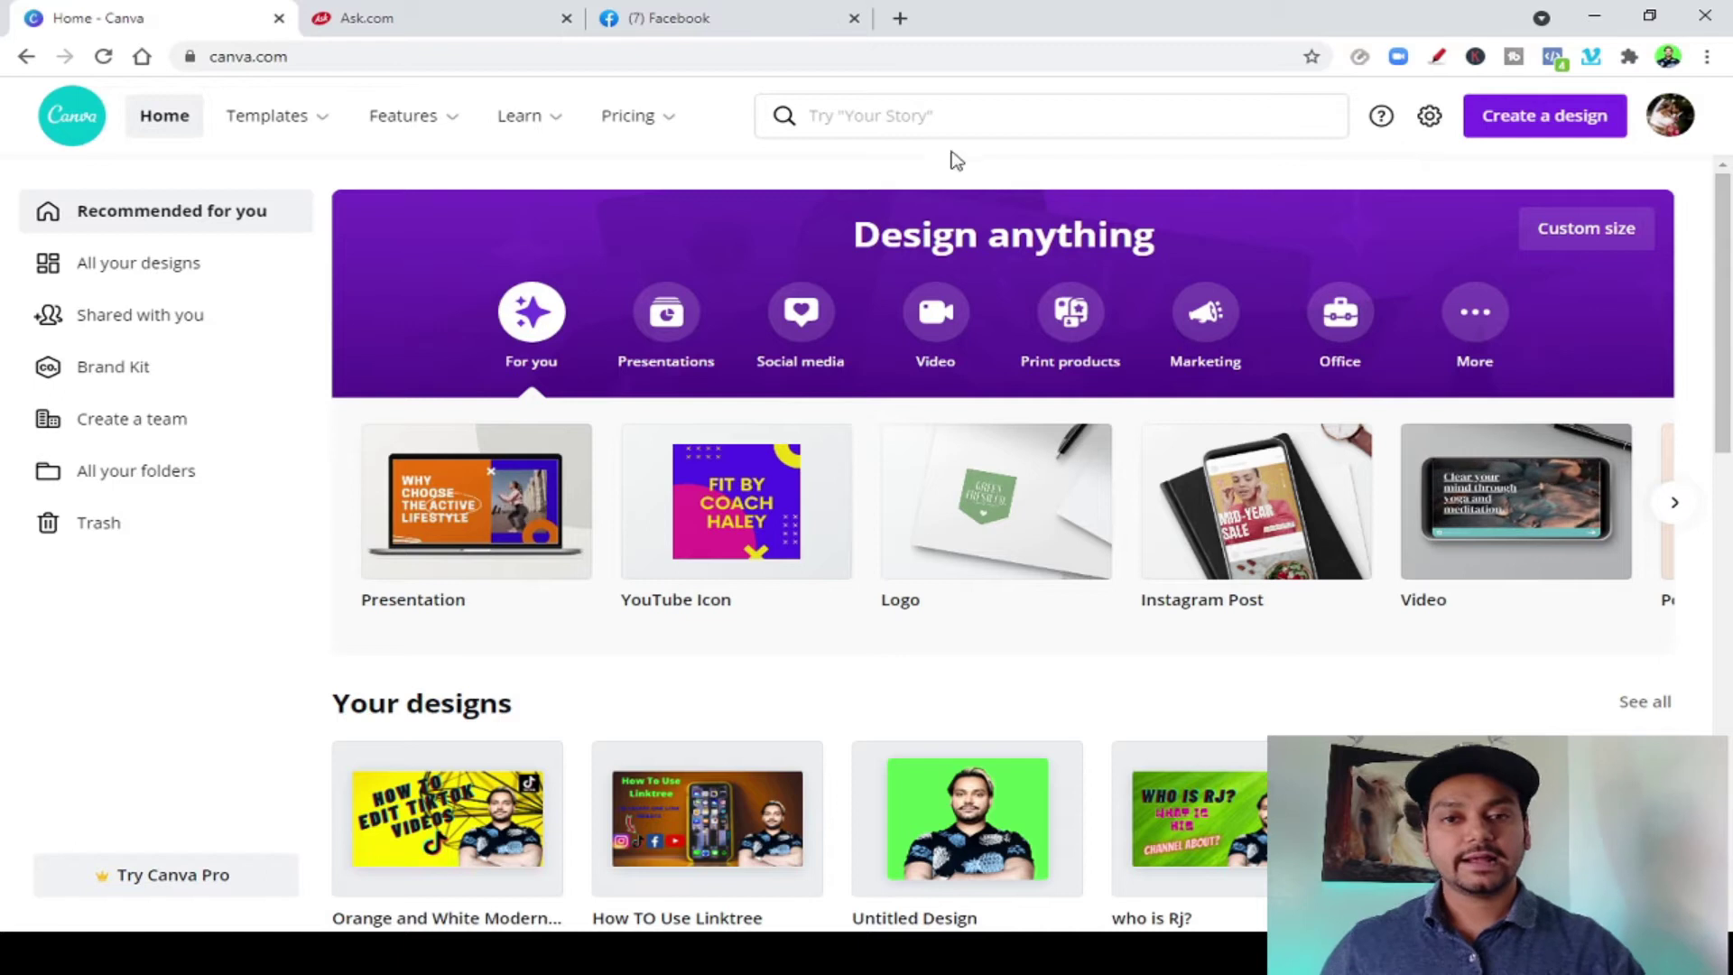
pyautogui.click(818, 117)
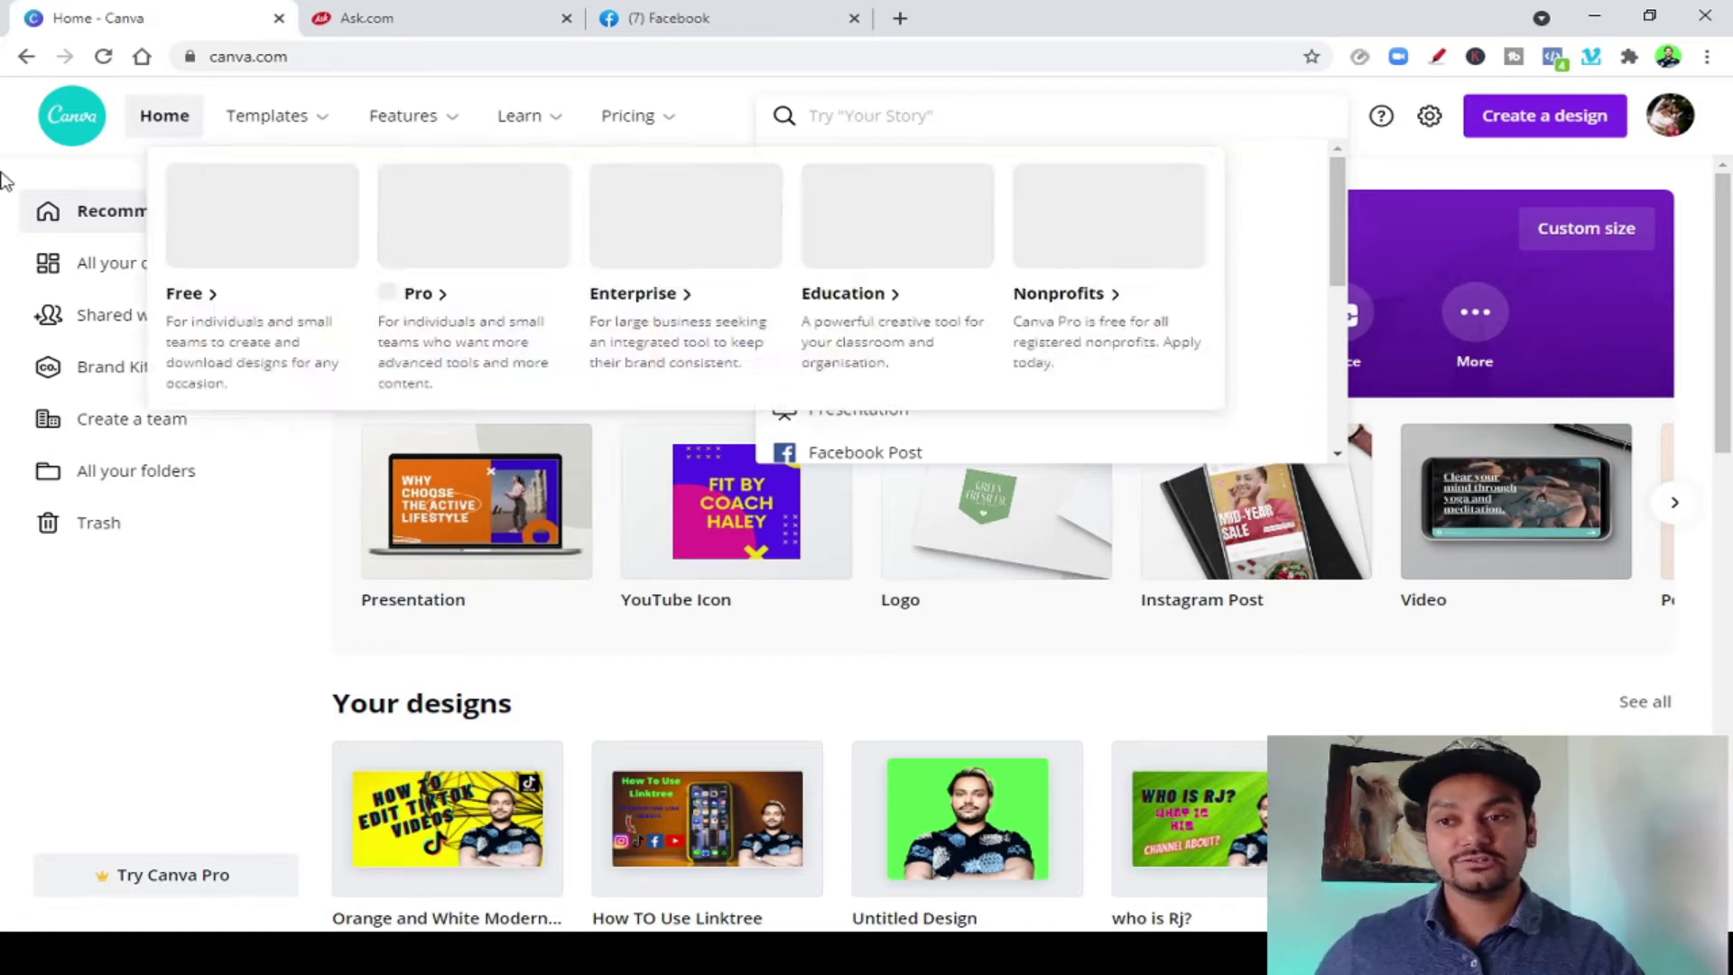
pyautogui.moveTo(308, 124)
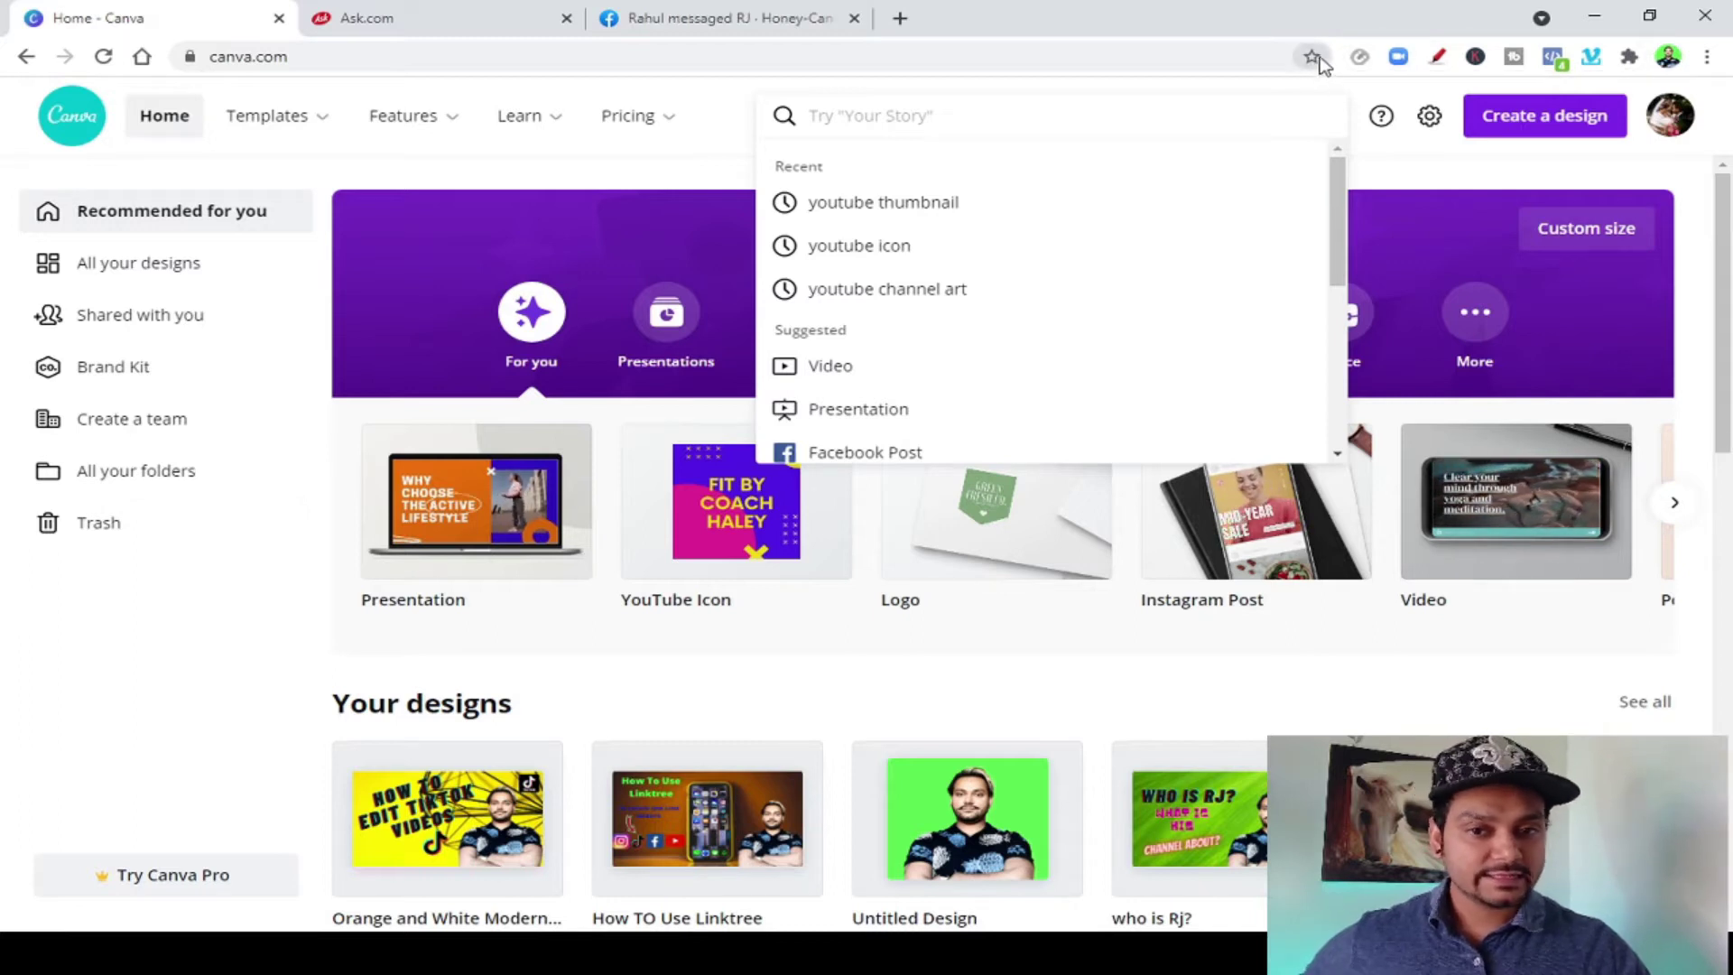
pyautogui.click(1241, 56)
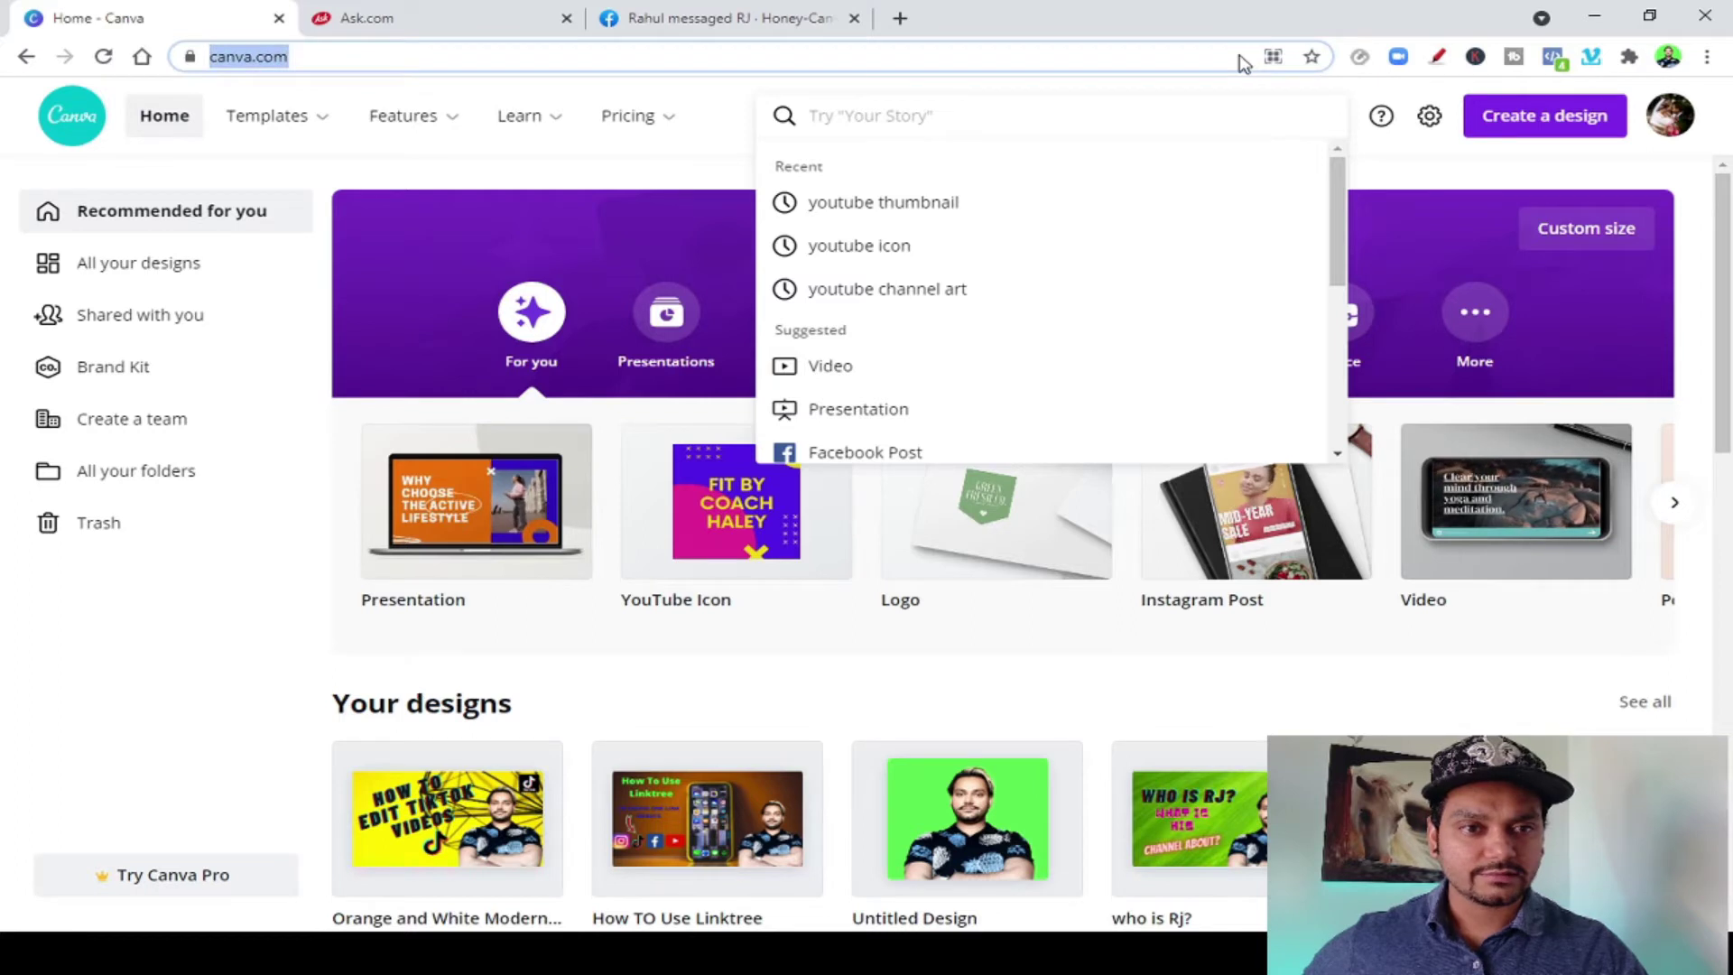
pyautogui.click(1183, 65)
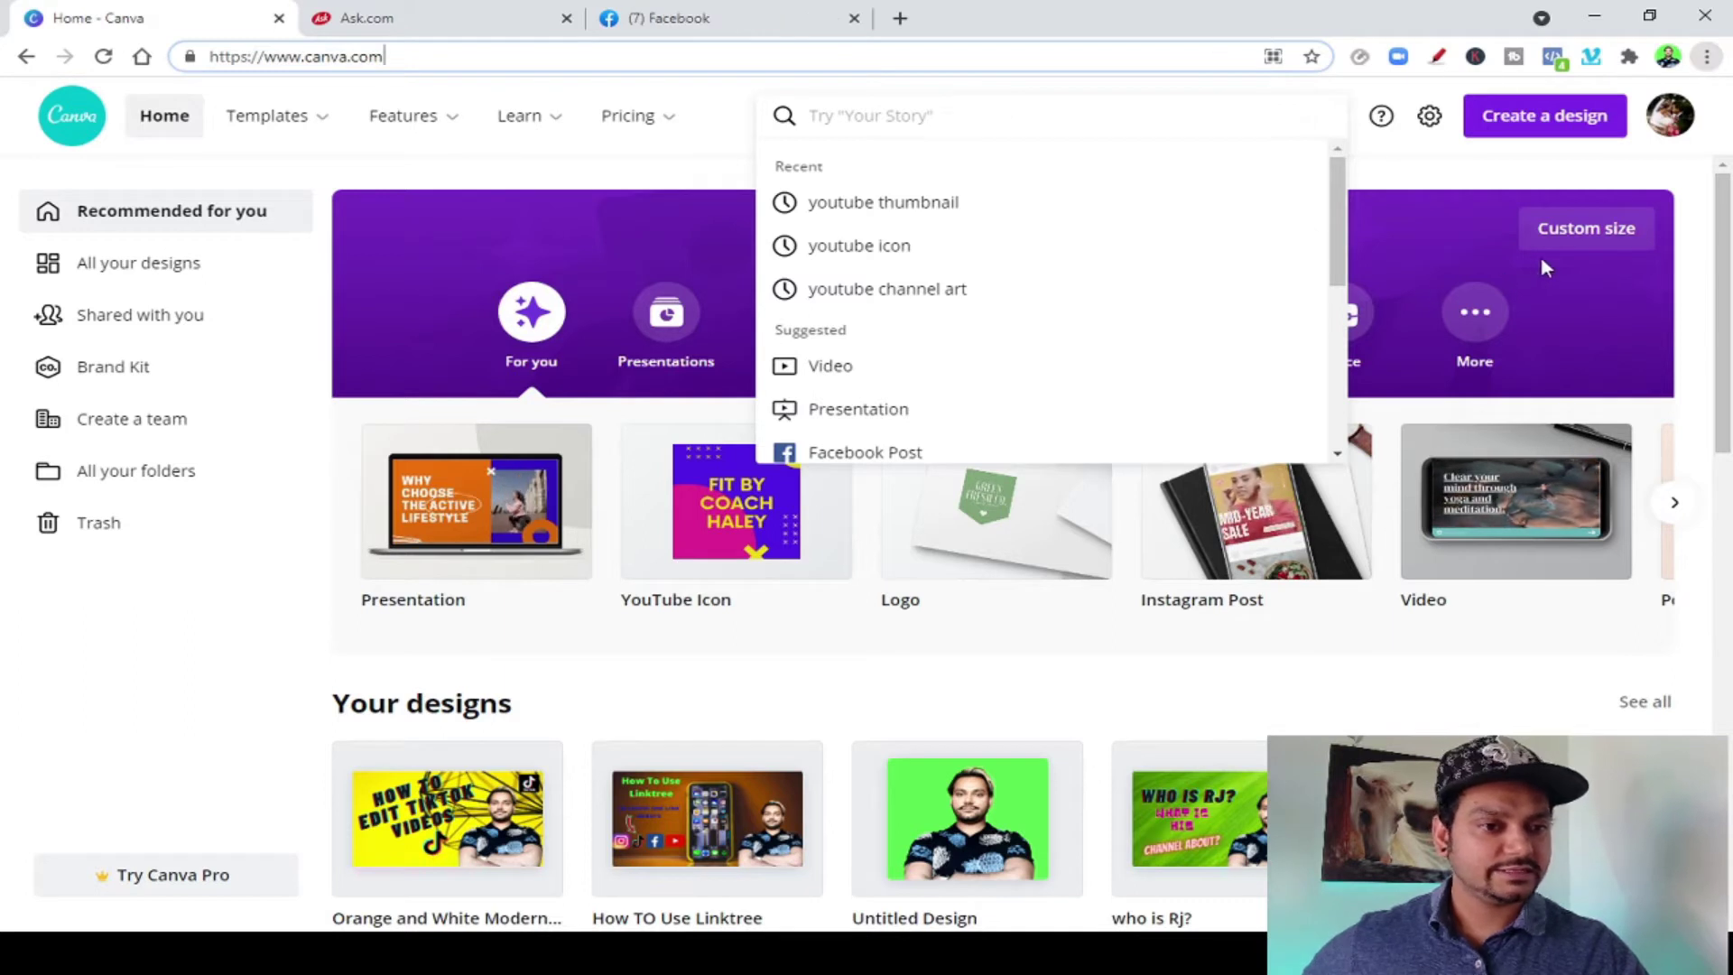
# Enlarge the Canva home page's display in the browser and dismiss the search suggestions
pyautogui.hotkey('ctrl', '+')
pyautogui.hotkey('ctrl', '+')
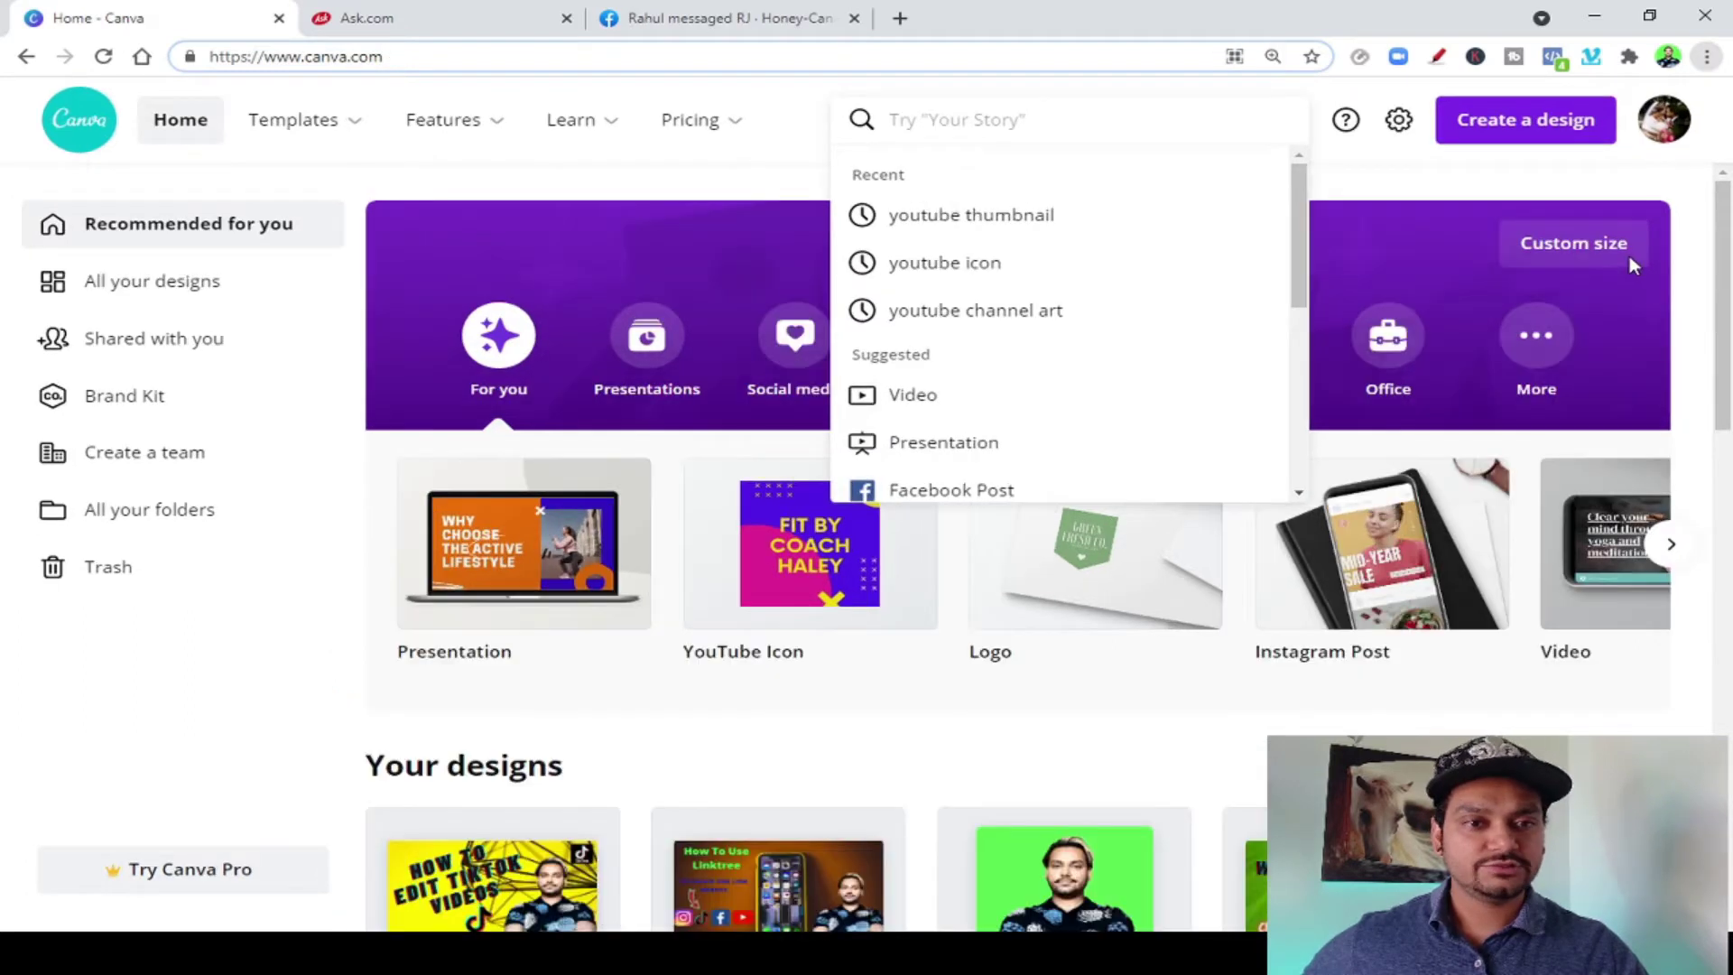
pyautogui.hotkey('ctrl', '+')
pyautogui.hotkey('ctrl', '+')
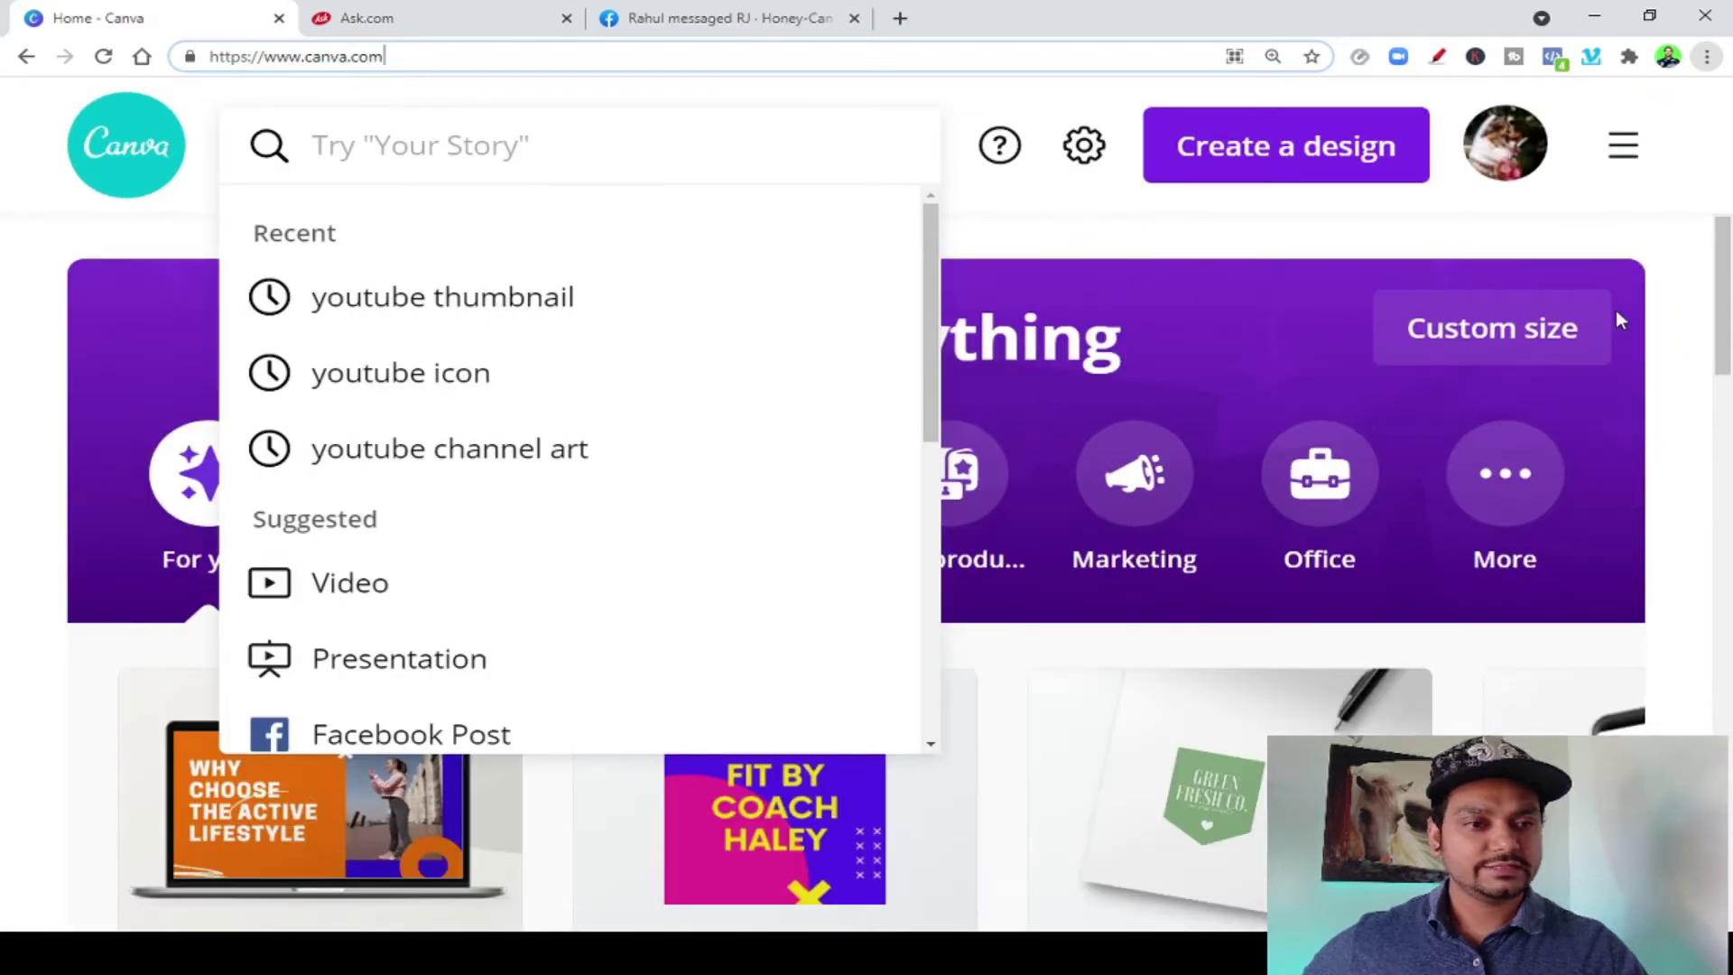
pyautogui.hotkey('ctrl', '-')
pyautogui.hotkey('ctrl', '-')
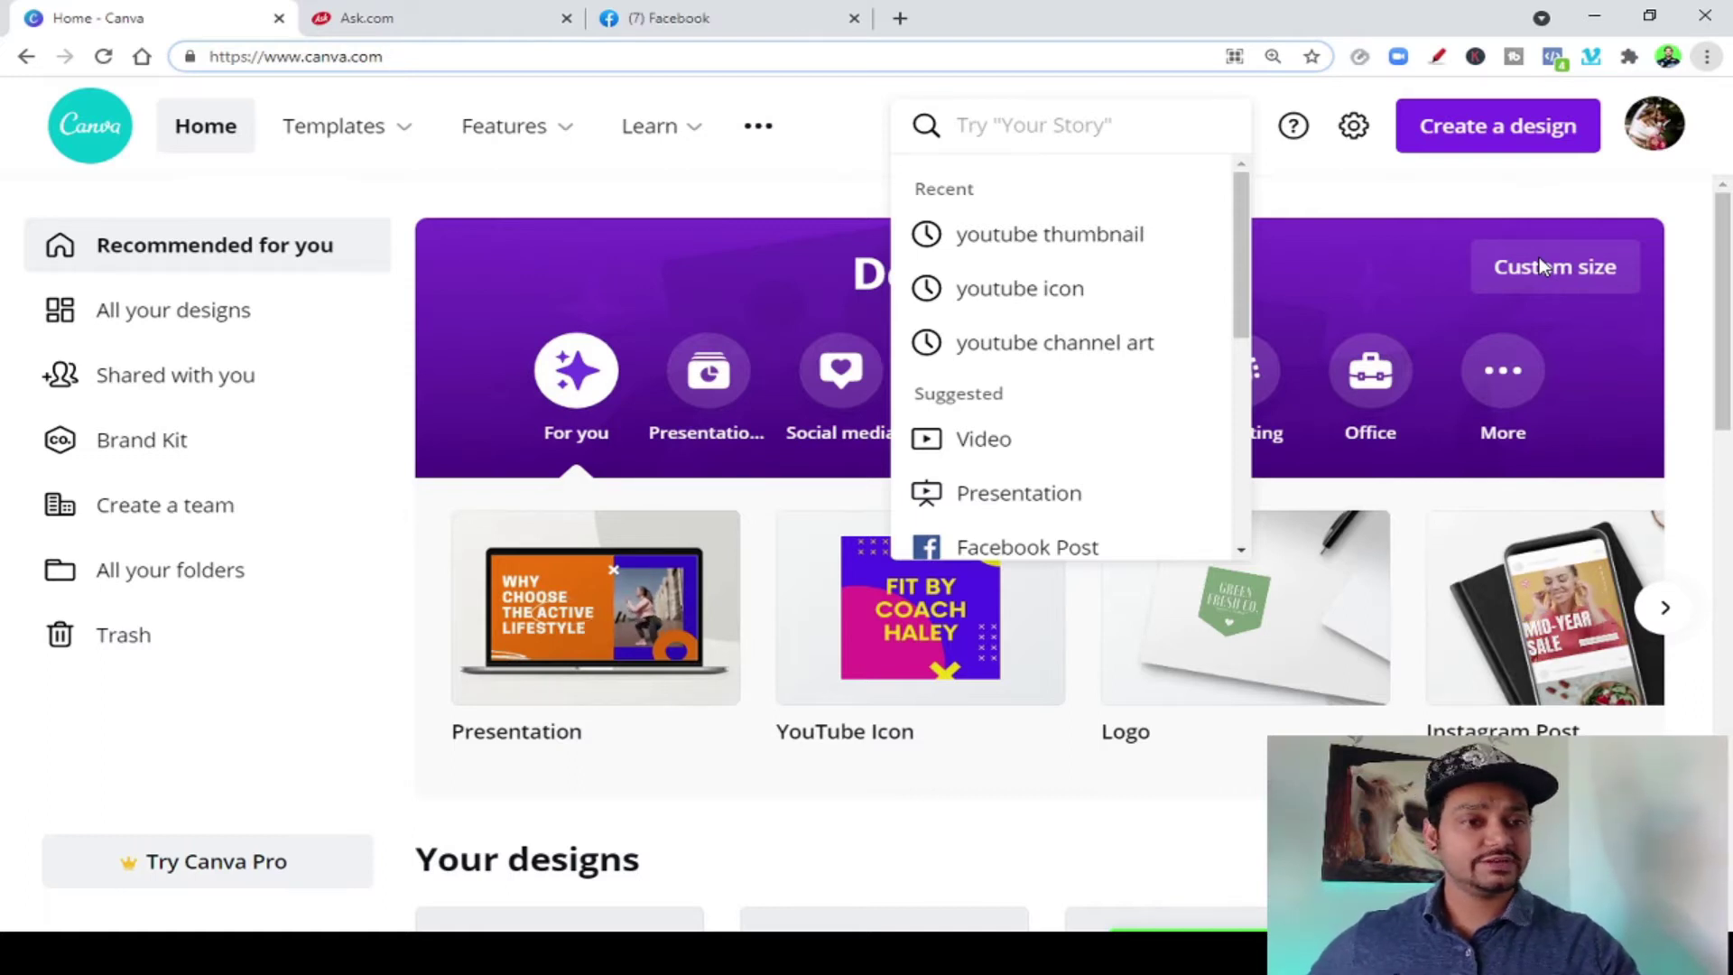
pyautogui.click(1424, 547)
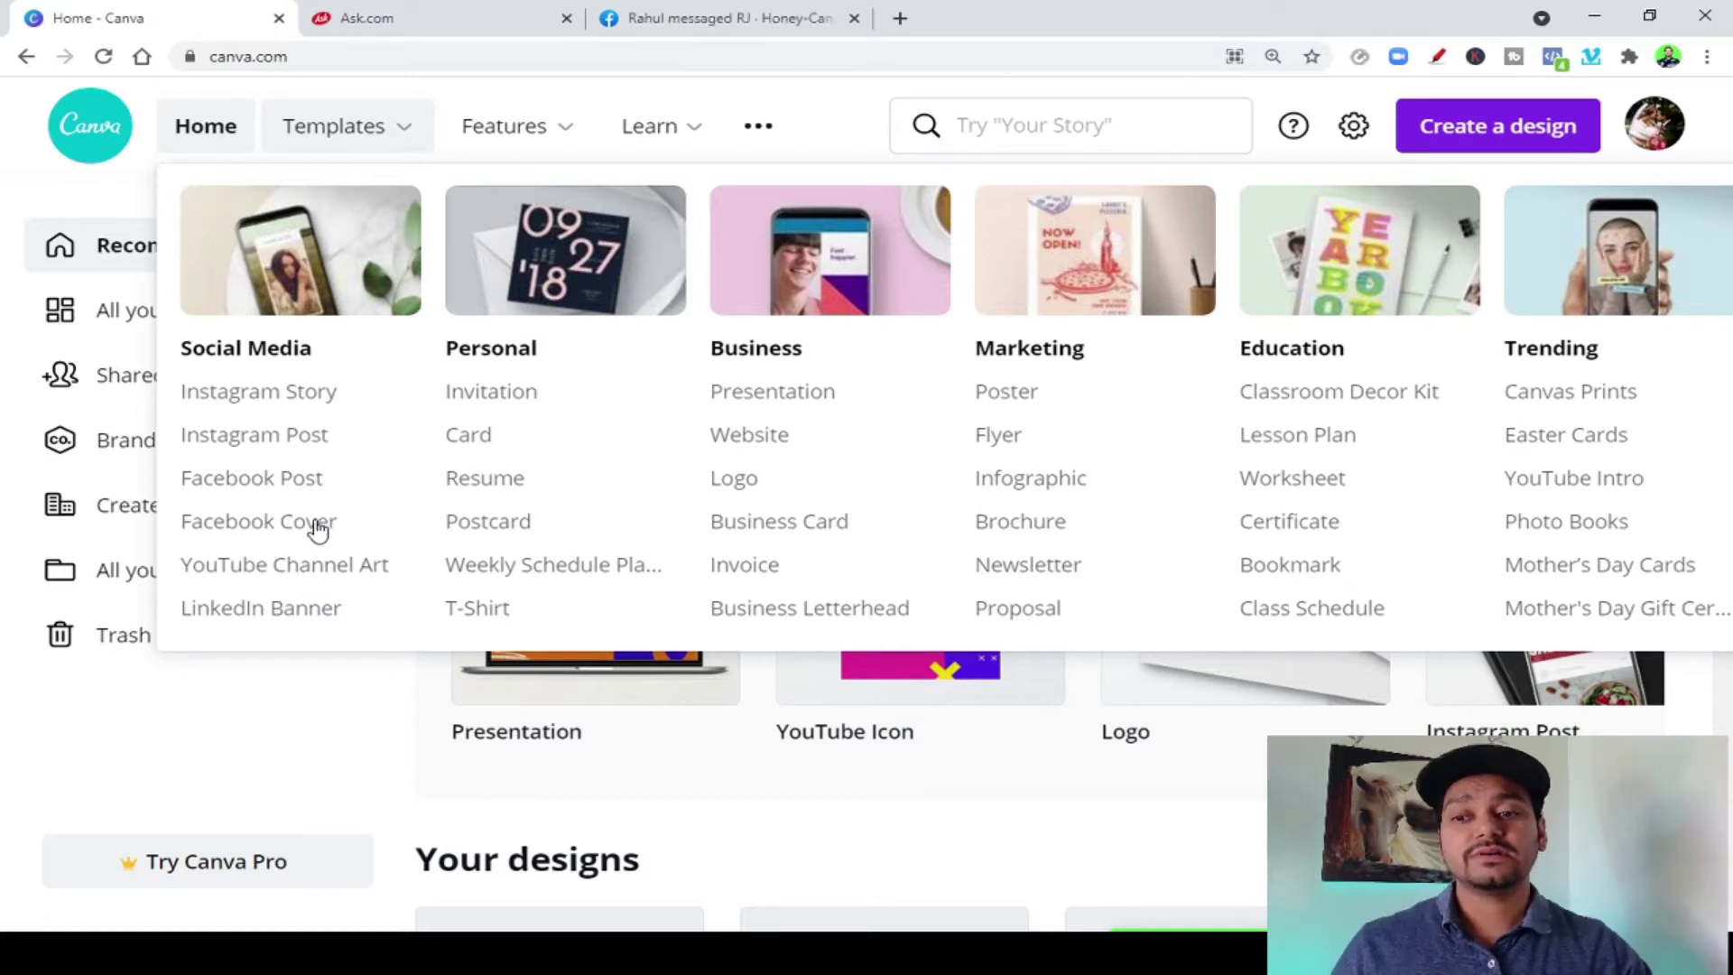
# Browse the Facebook Cover templates and create a blank Facebook Cover design
pyautogui.click(318, 524)
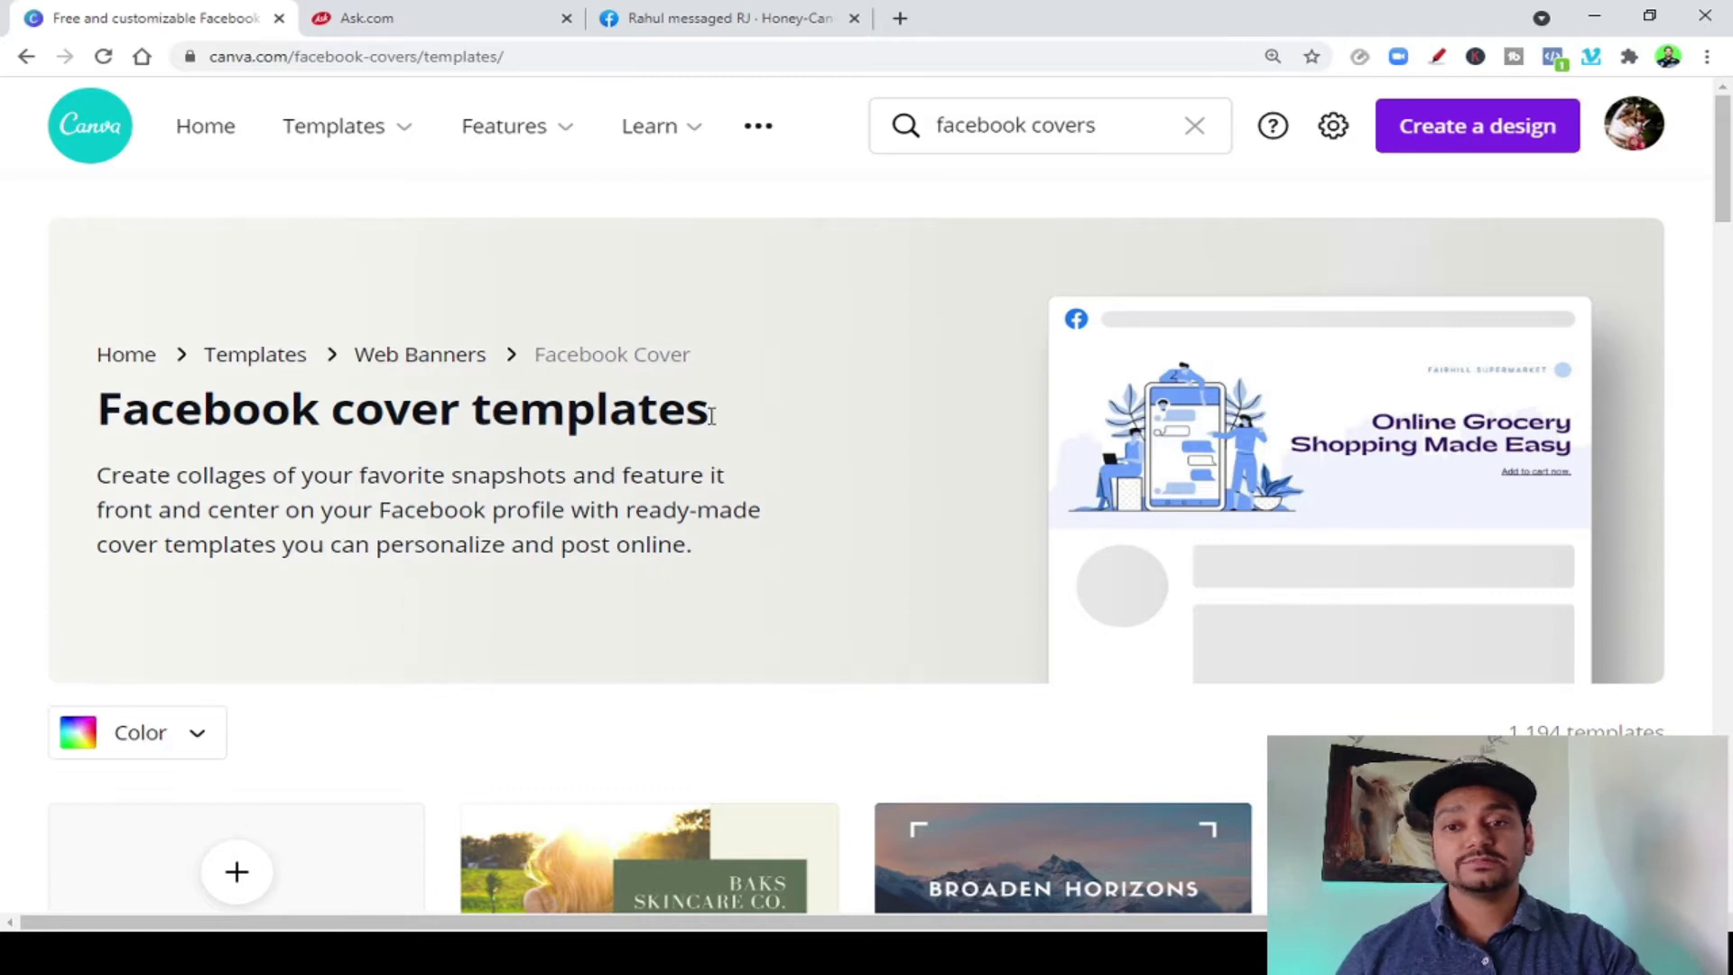
pyautogui.scroll(-6, 924, 382)
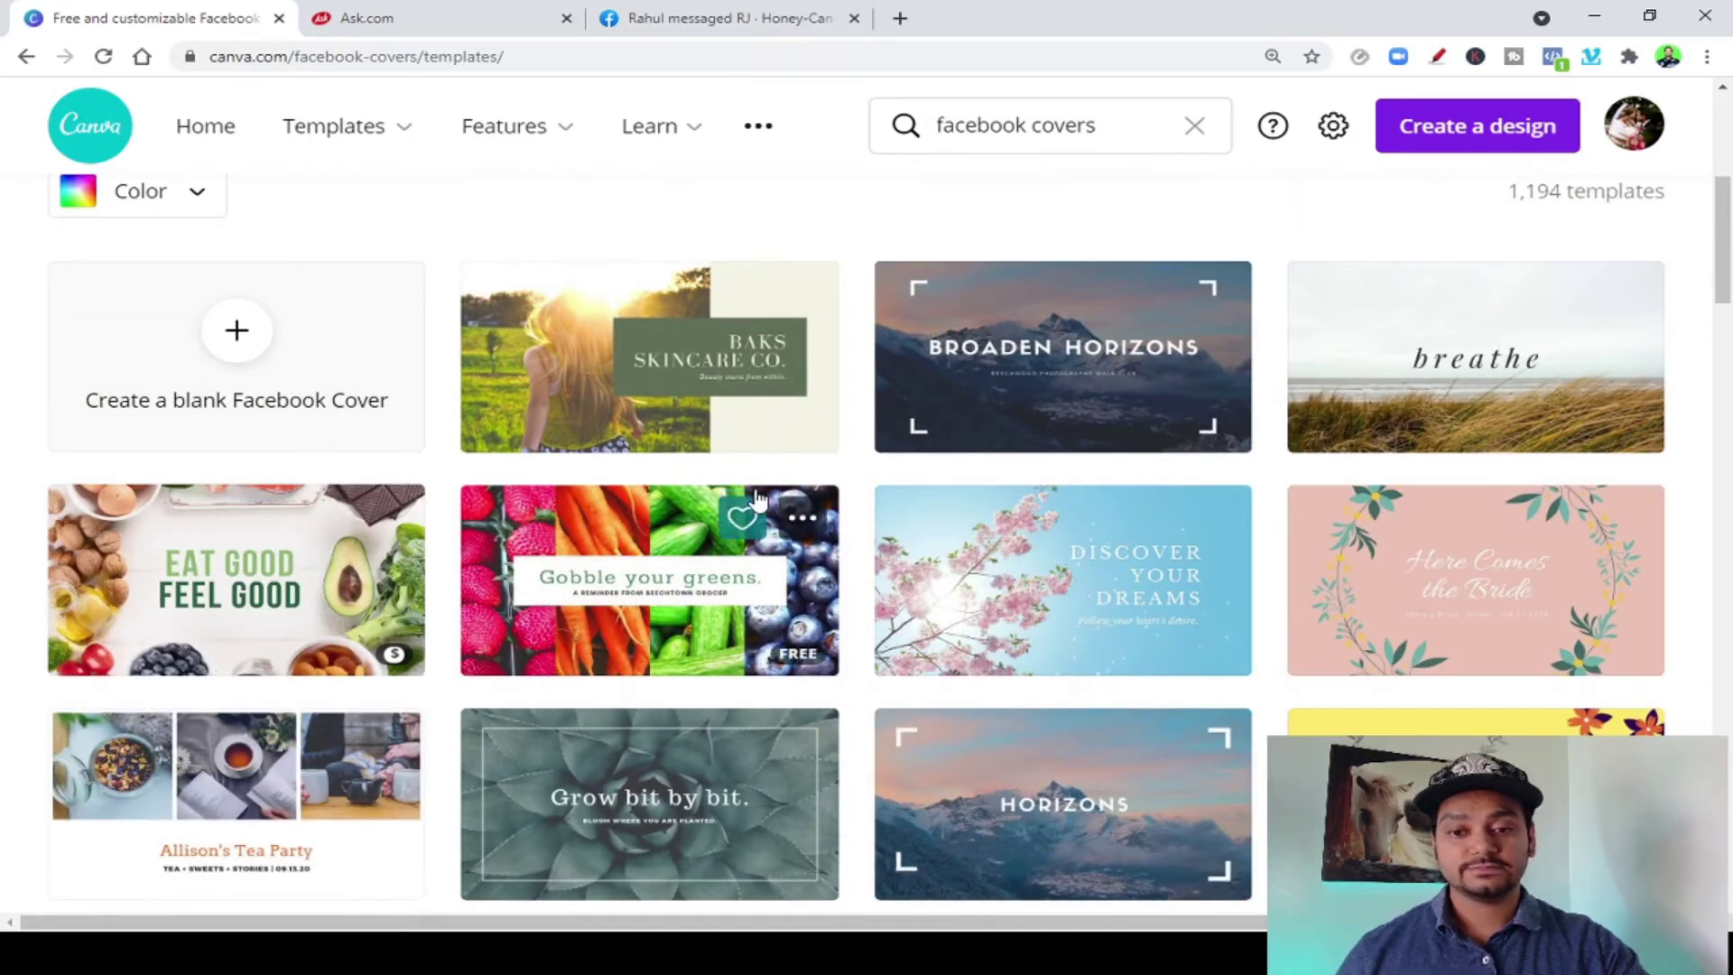
pyautogui.scroll(-4, 1158, 394)
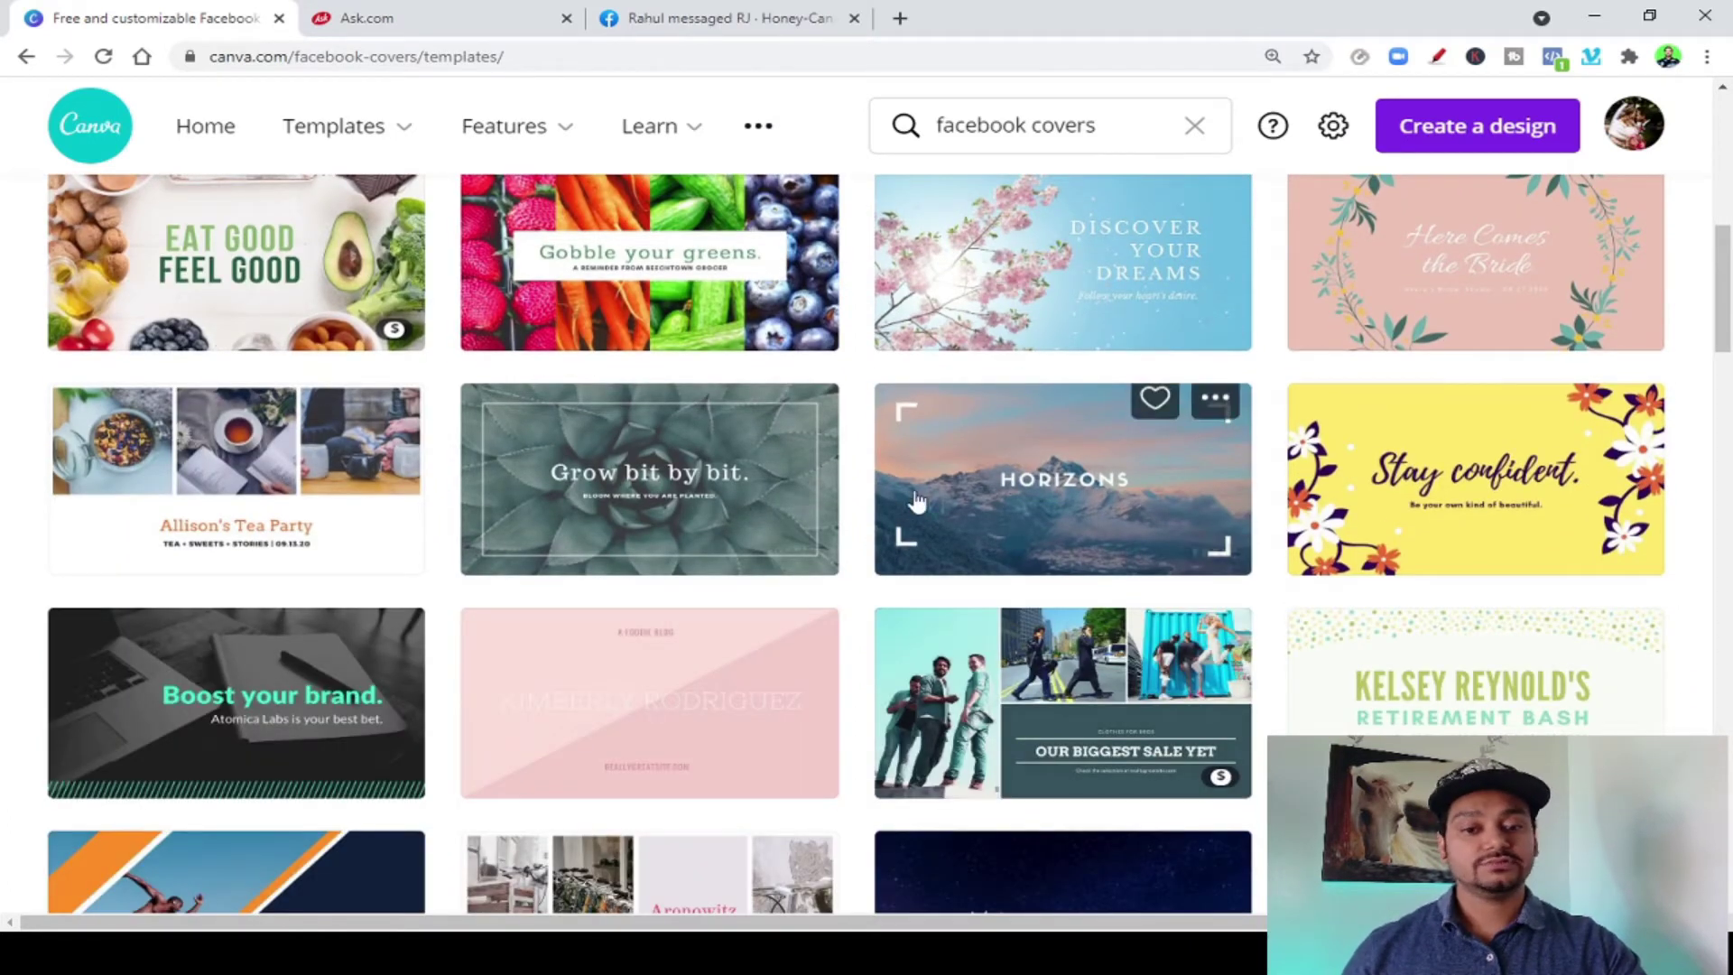
pyautogui.scroll(-5, 1026, 492)
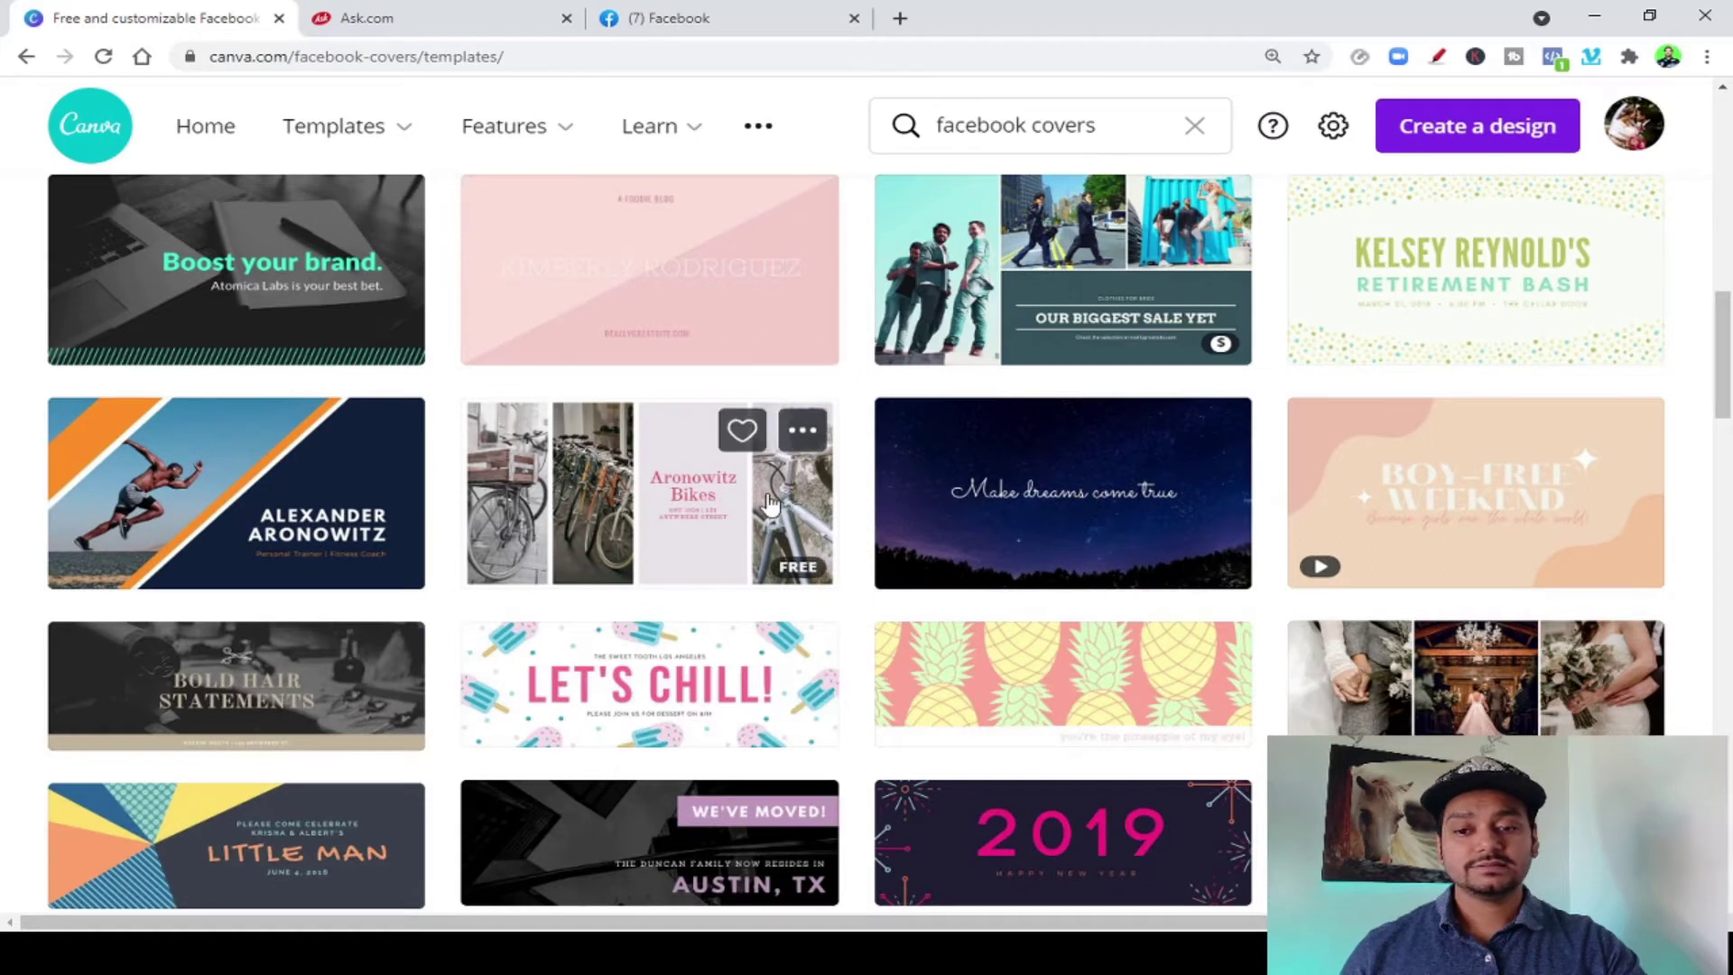
pyautogui.scroll(-2, 991, 569)
pyautogui.scroll(-3, 990, 569)
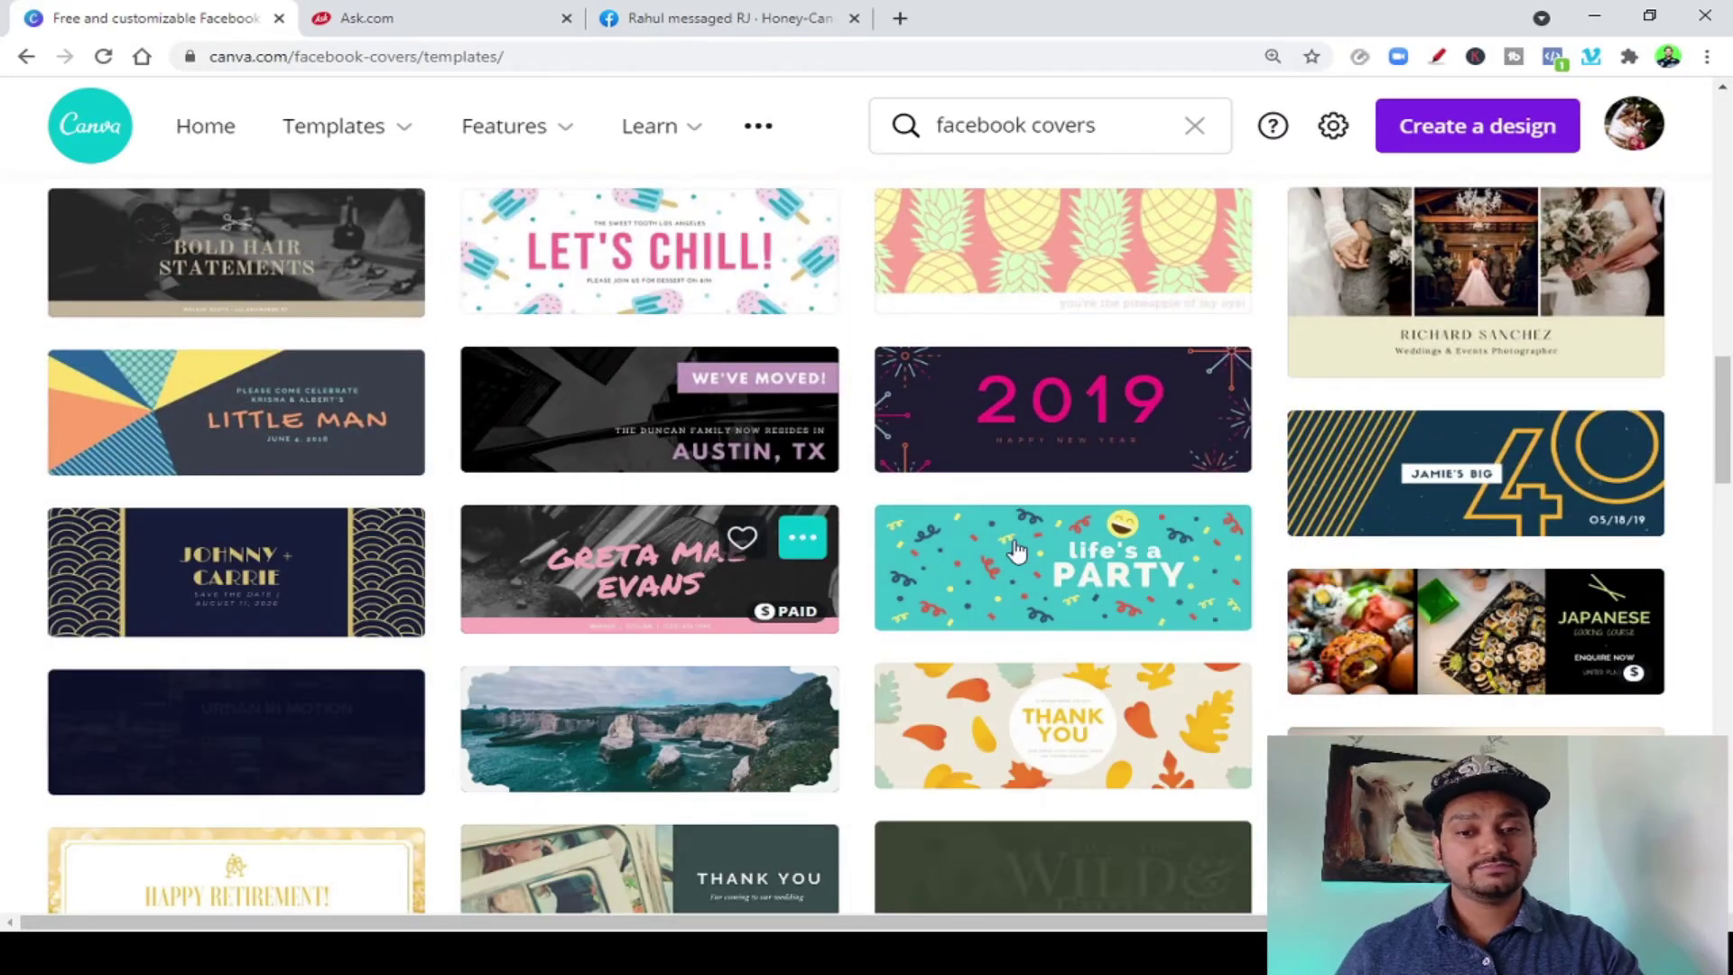
pyautogui.scroll(10, 665, 483)
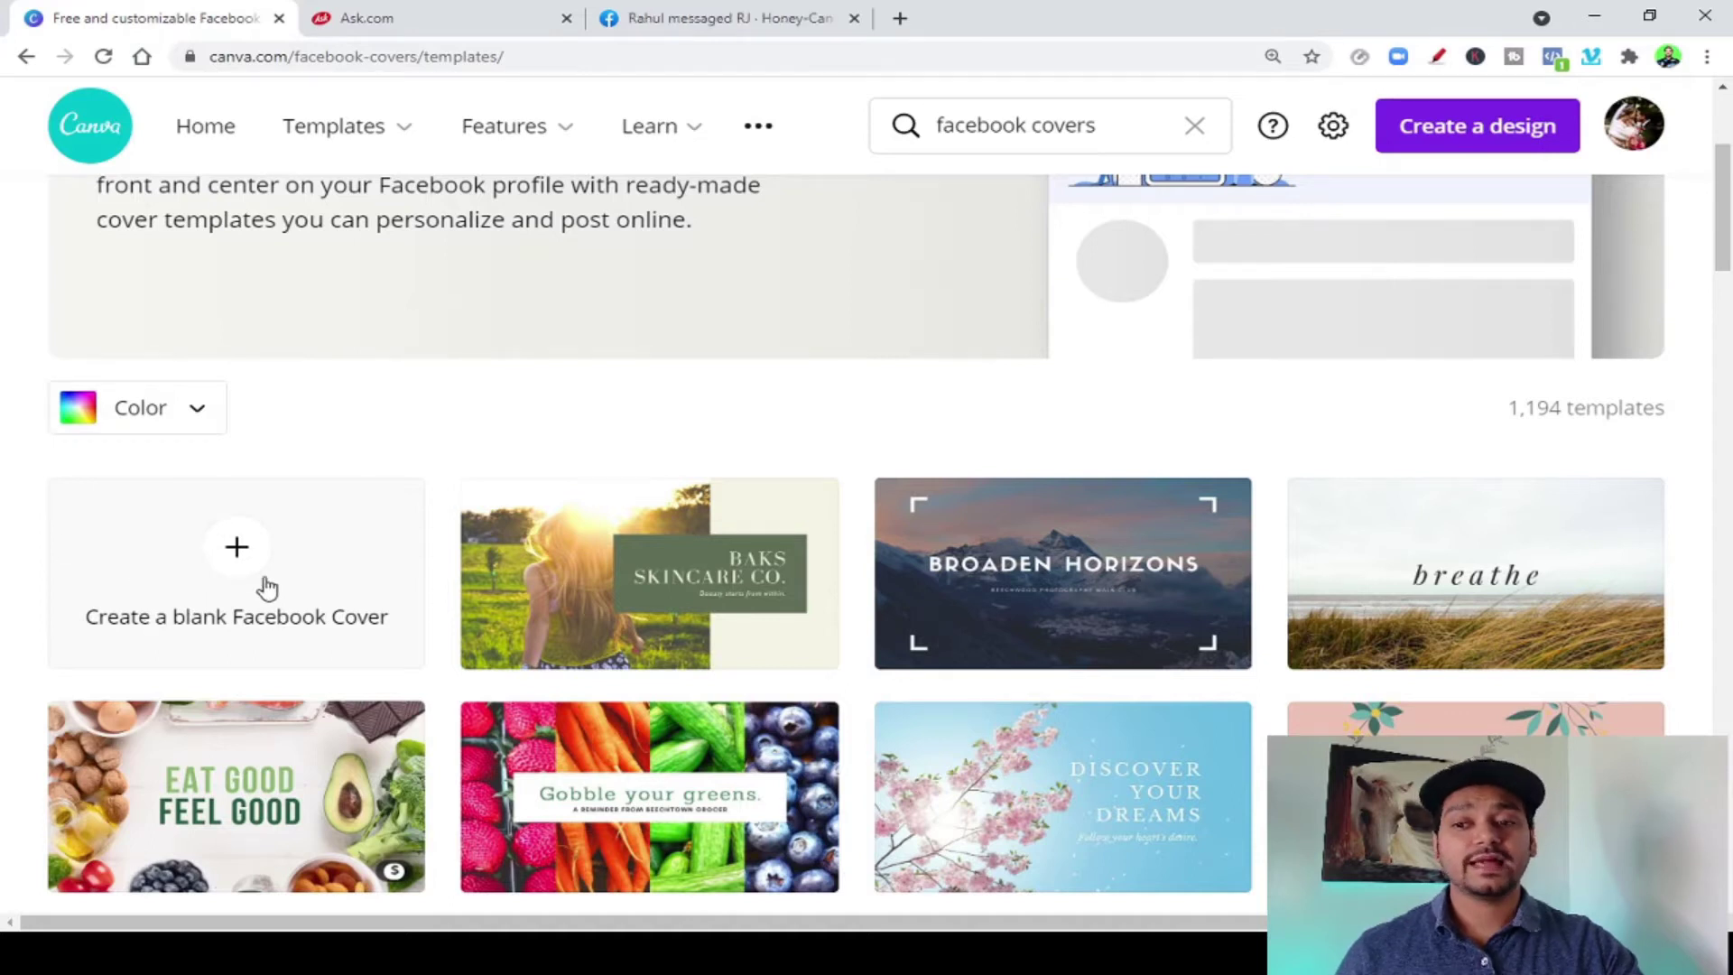
pyautogui.click(237, 550)
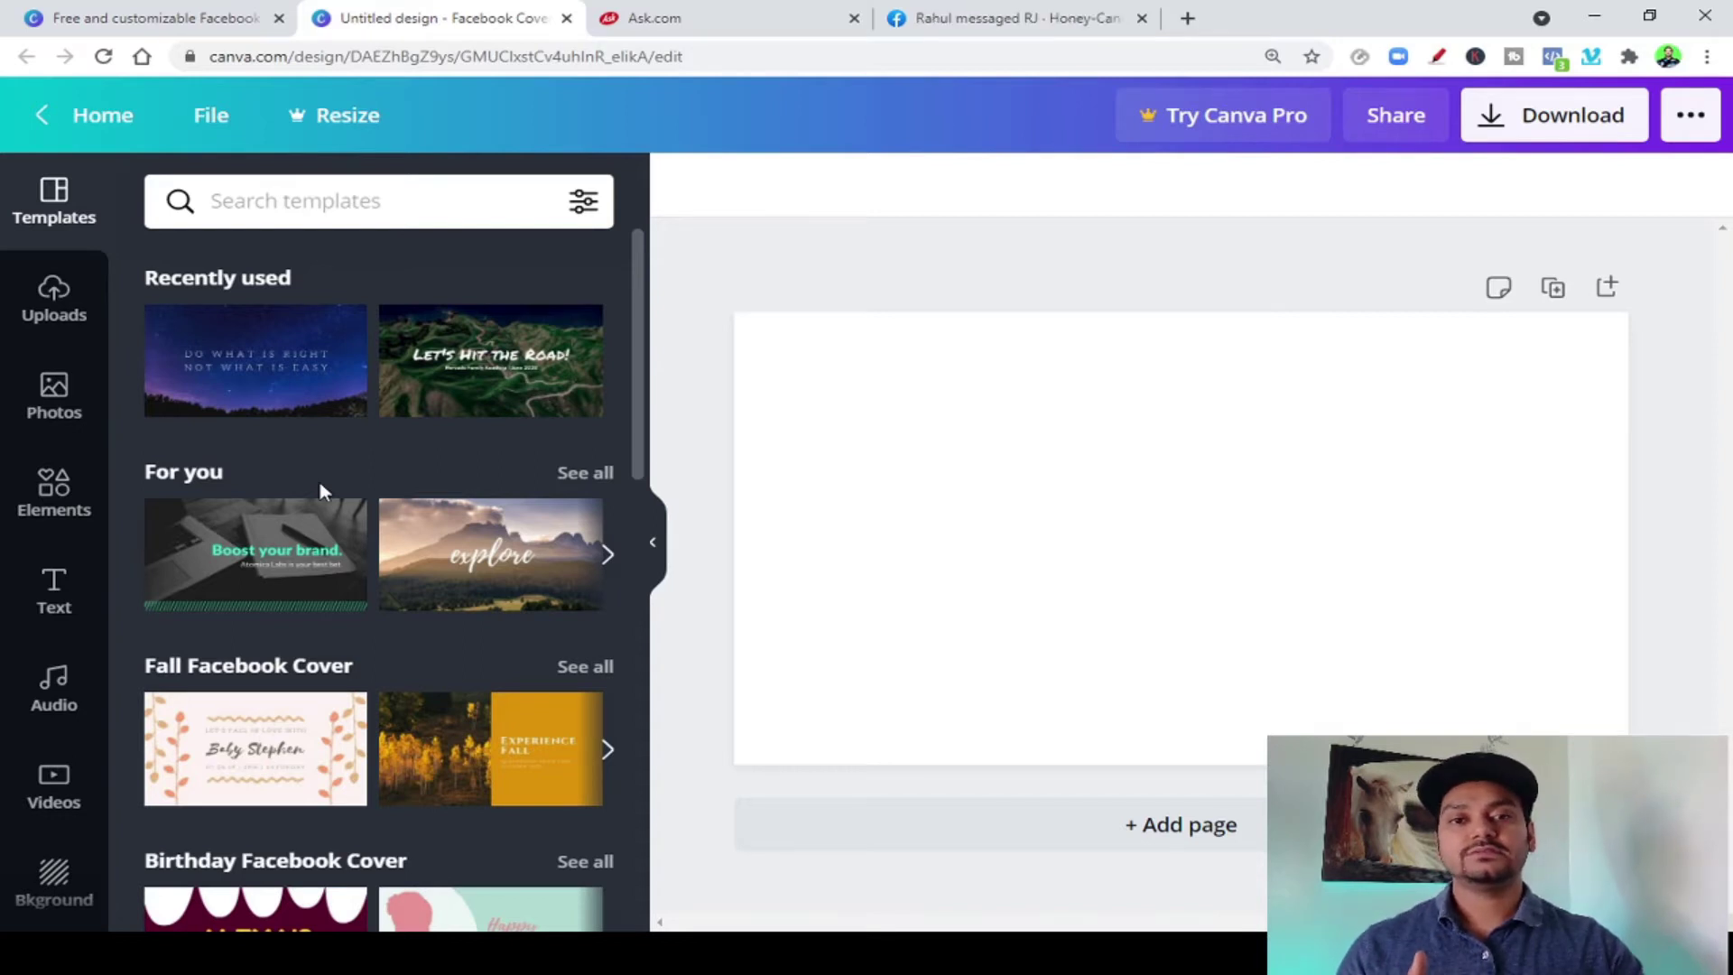
# Place the uploaded cut-out portrait with crossed arms on the right side of the cover and enlarge it down to the bottom edge
pyautogui.click(52, 311)
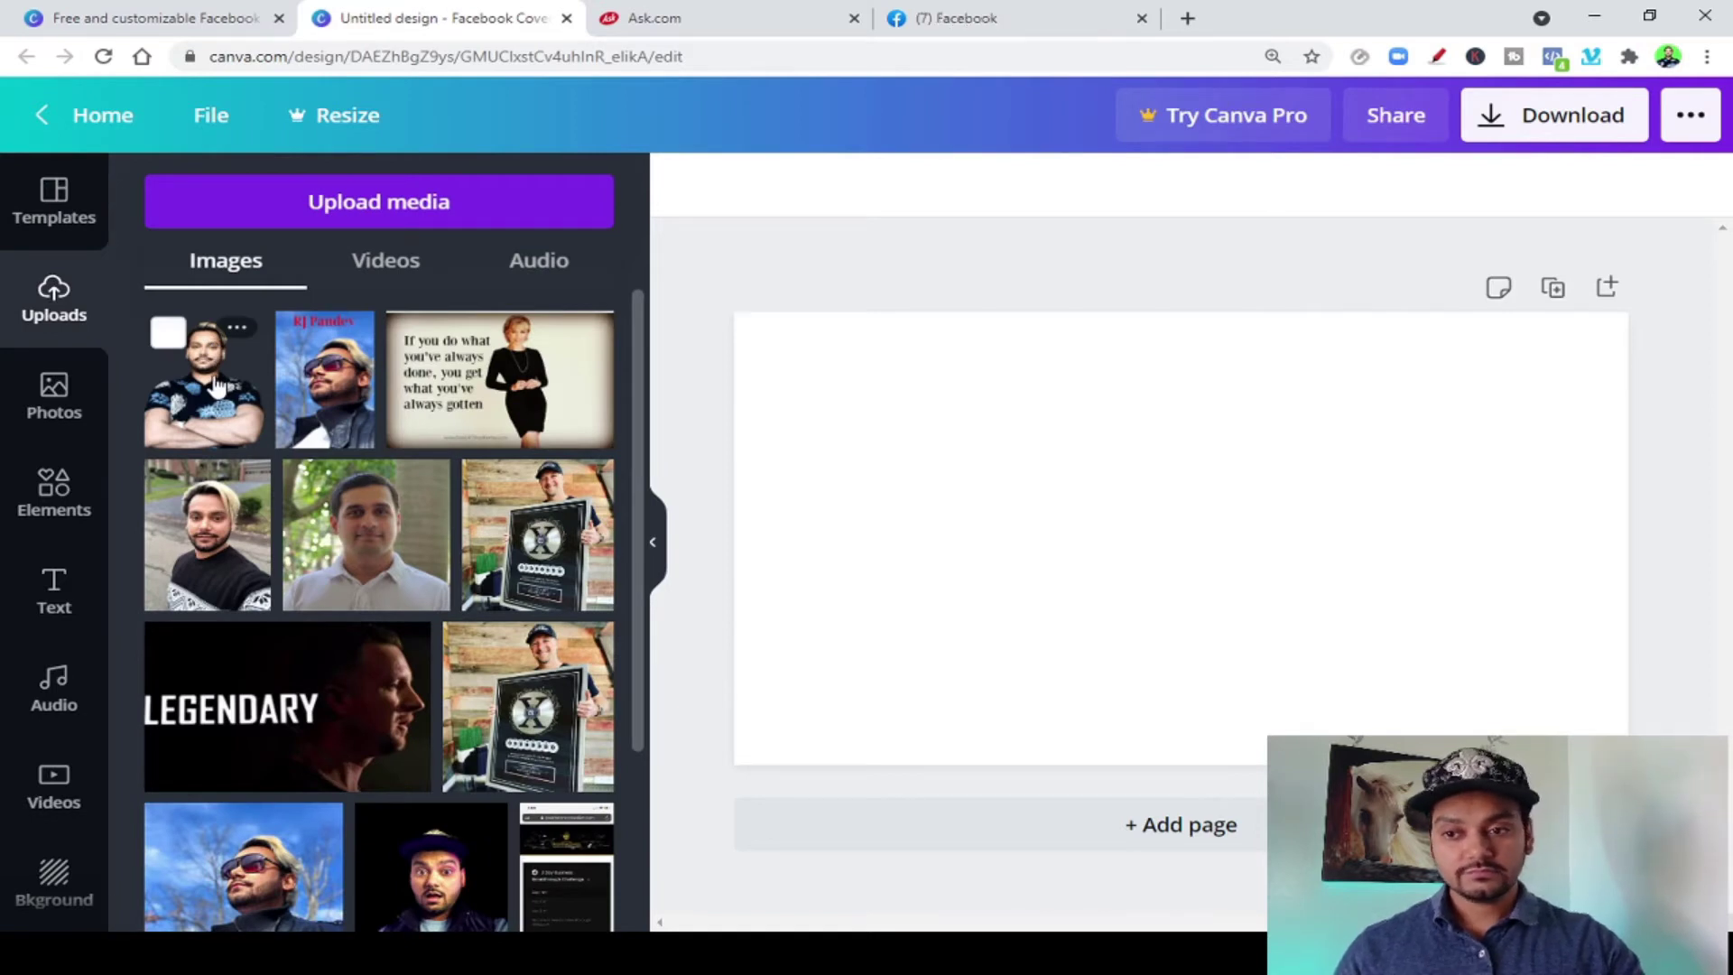
pyautogui.moveTo(214, 387); pyautogui.dragTo(1461, 561)
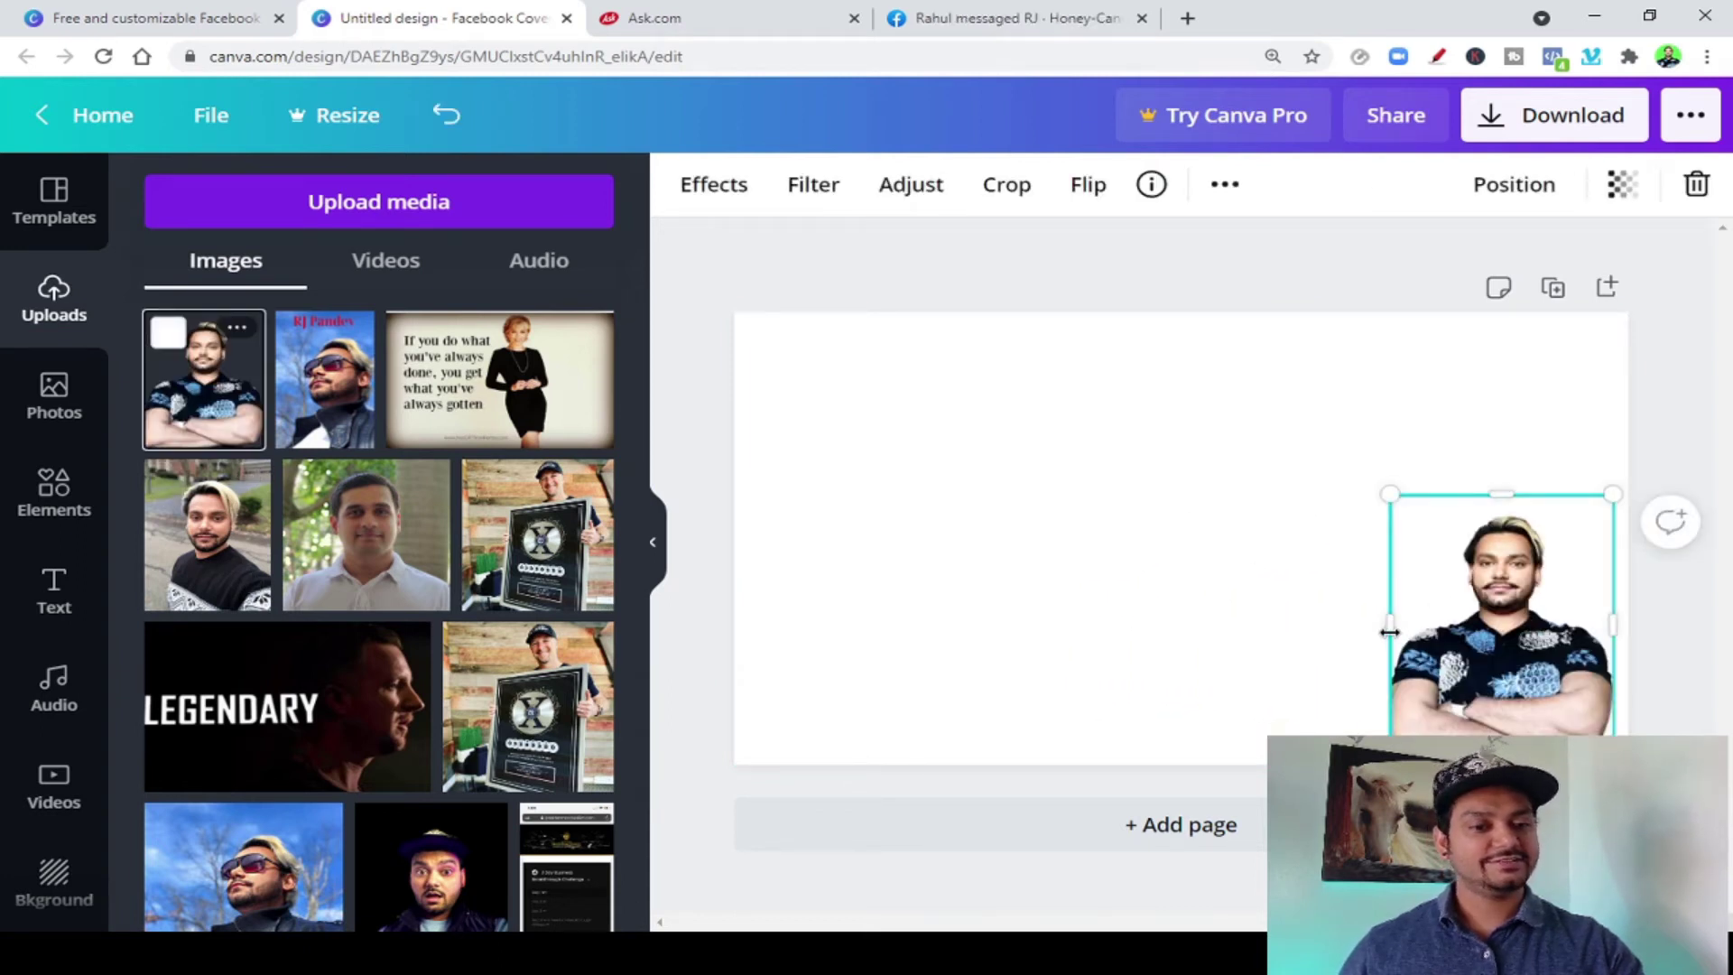
pyautogui.moveTo(1346, 634); pyautogui.dragTo(1346, 634)
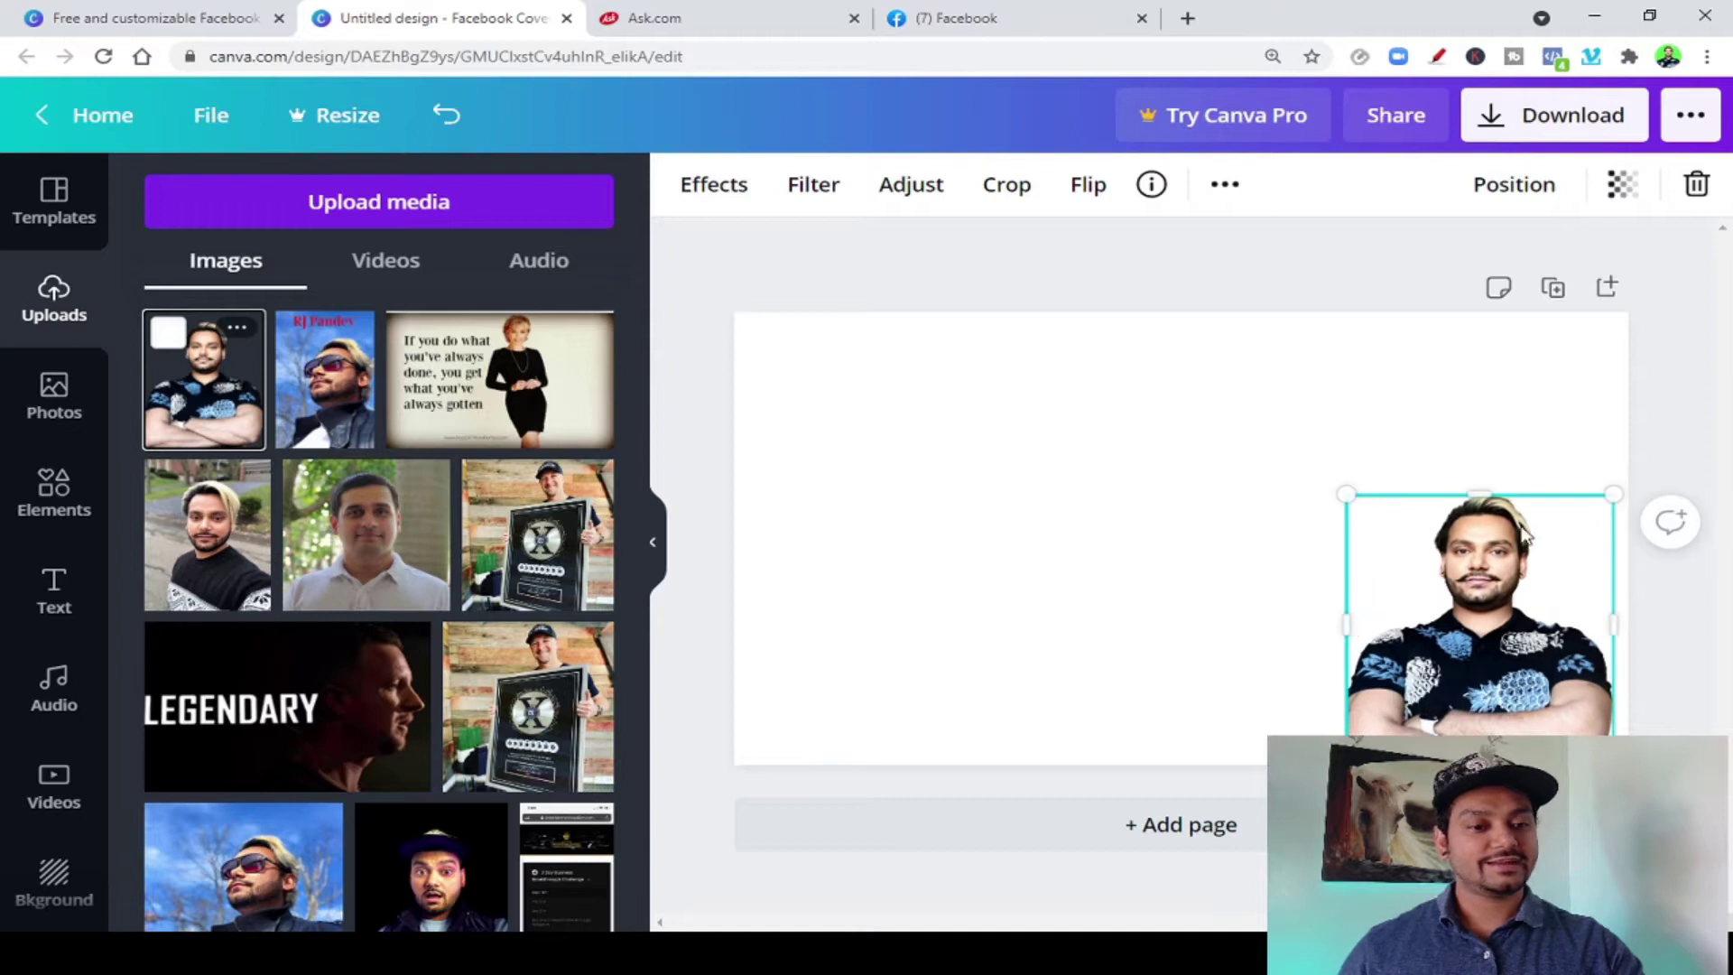
pyautogui.moveTo(1483, 497); pyautogui.dragTo(1481, 382)
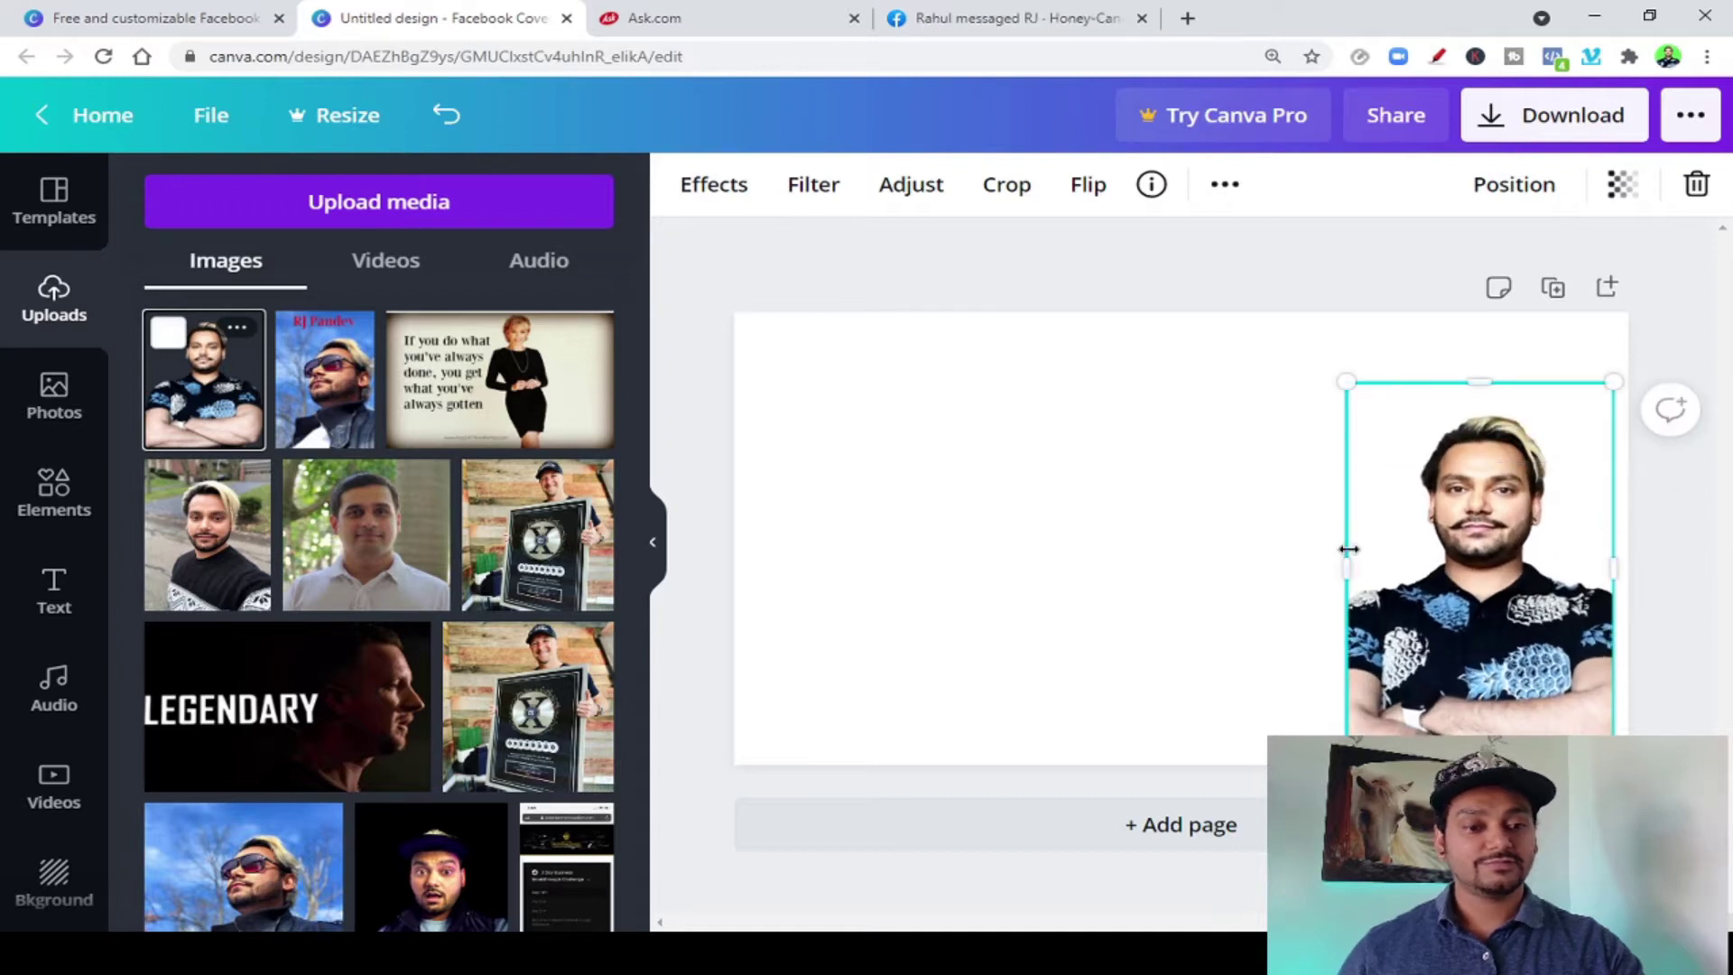
pyautogui.moveTo(1359, 569); pyautogui.dragTo(1262, 569)
pyautogui.moveTo(1440, 587); pyautogui.dragTo(1395, 585)
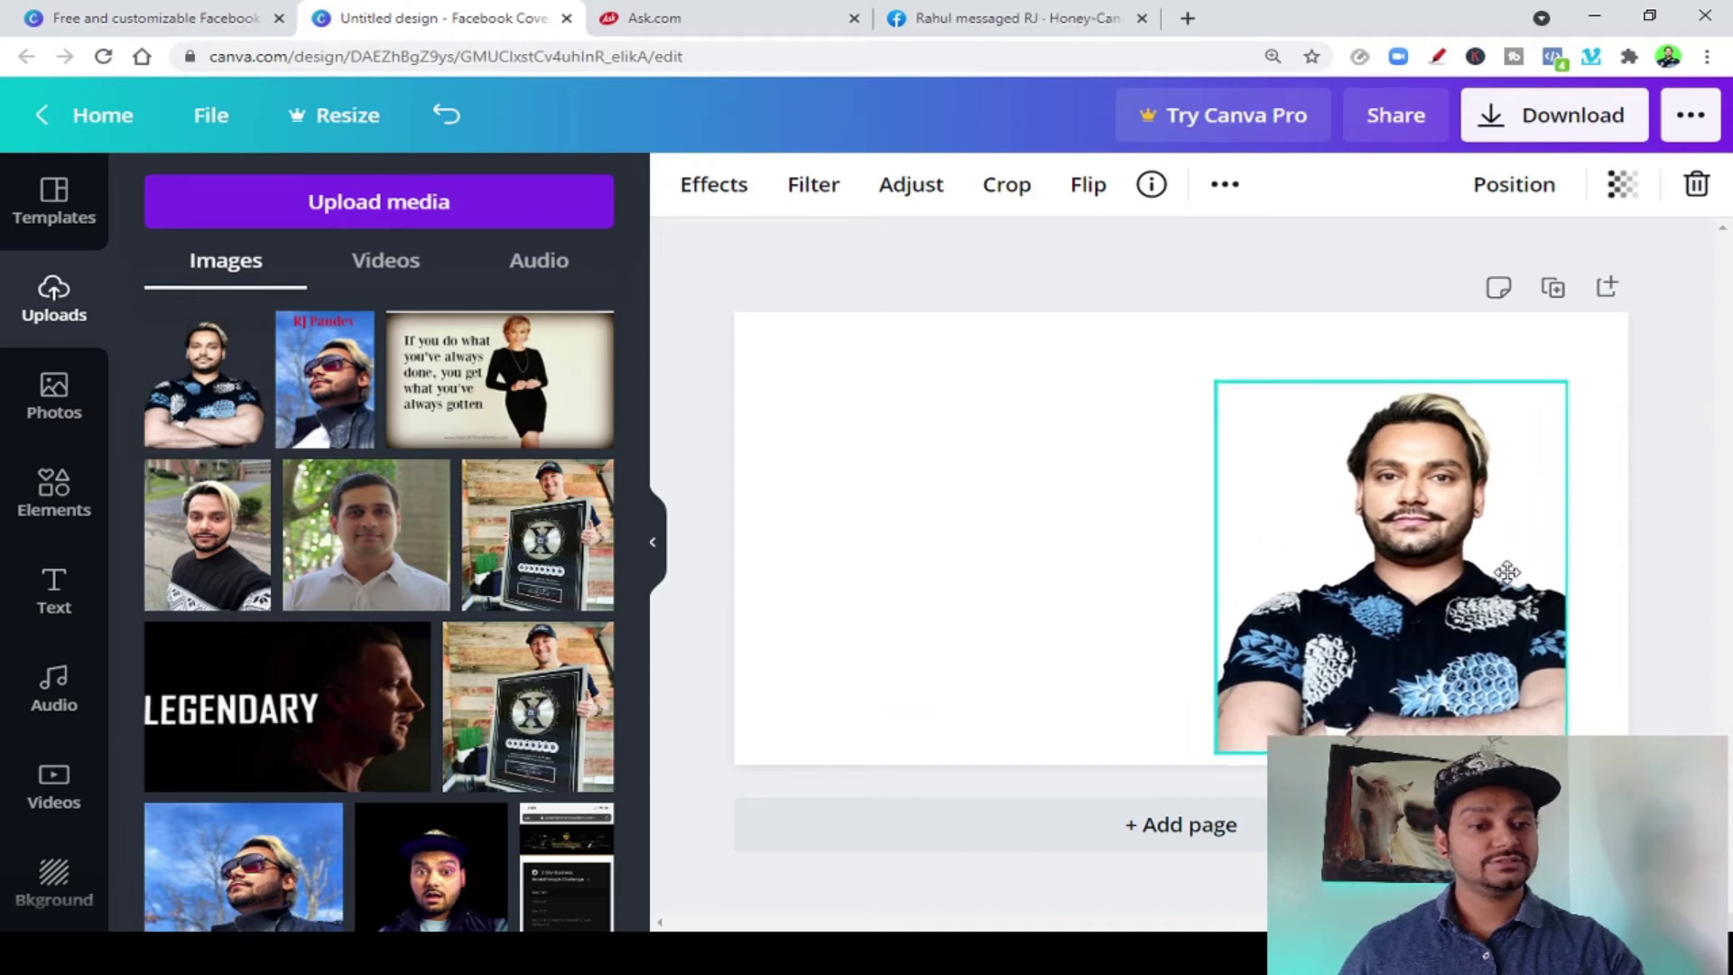
pyautogui.moveTo(1569, 571); pyautogui.dragTo(1615, 571)
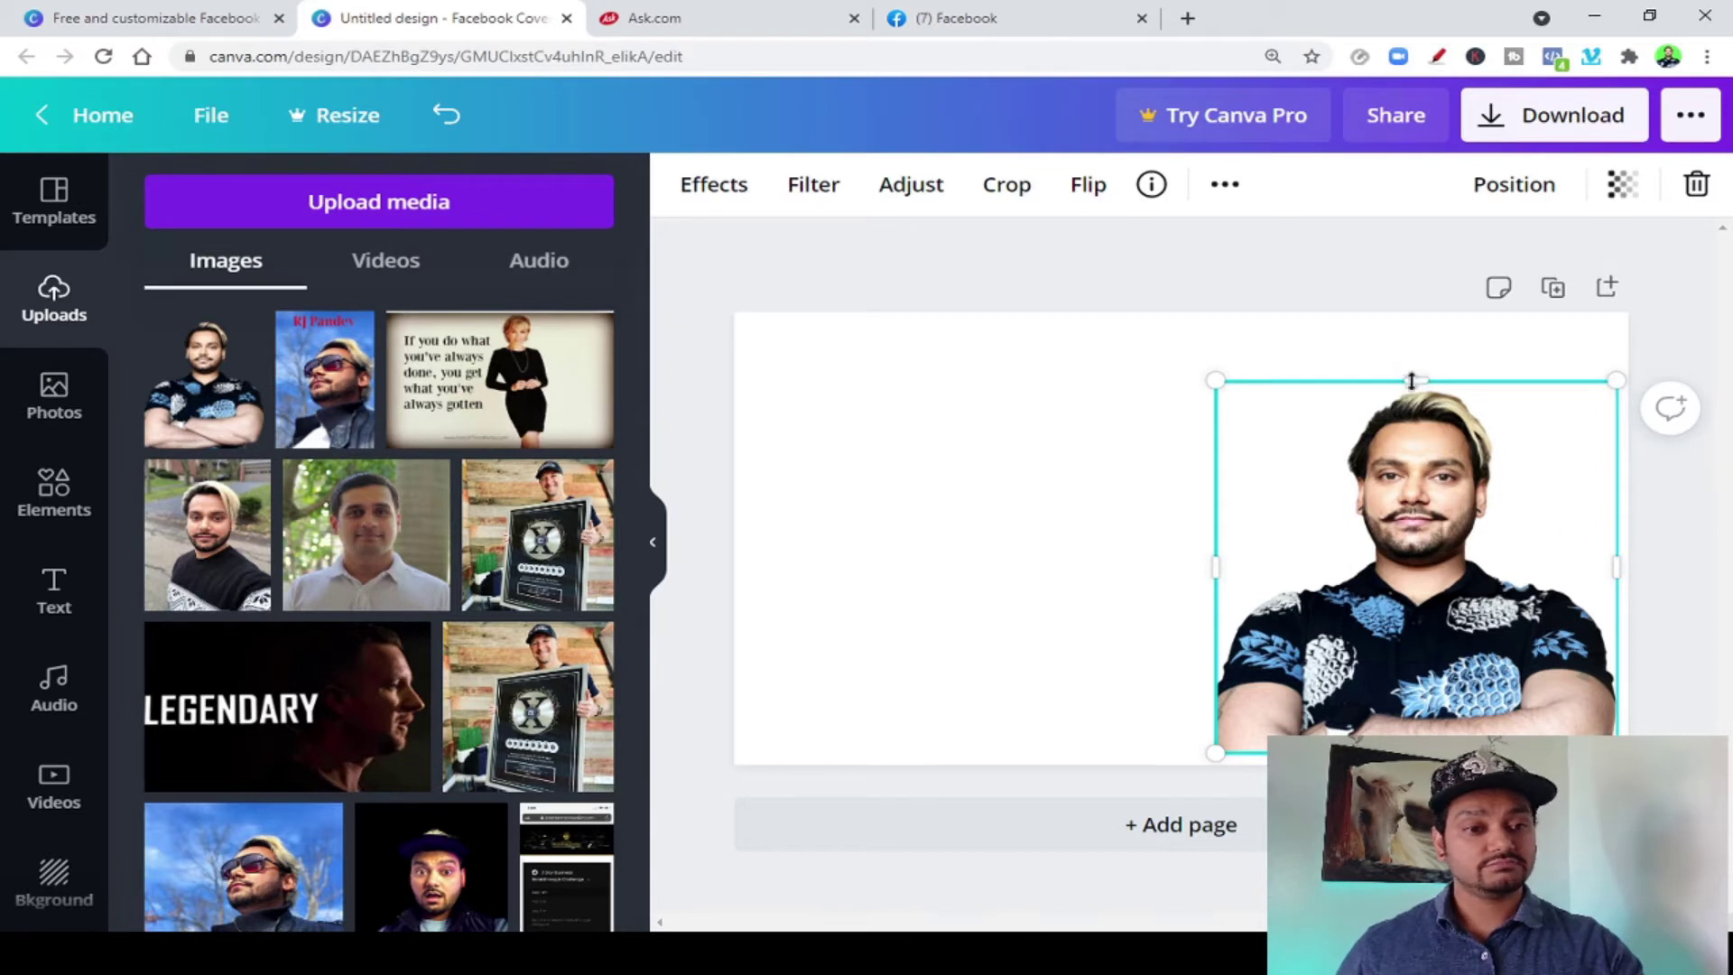
pyautogui.moveTo(1424, 381); pyautogui.dragTo(1416, 356)
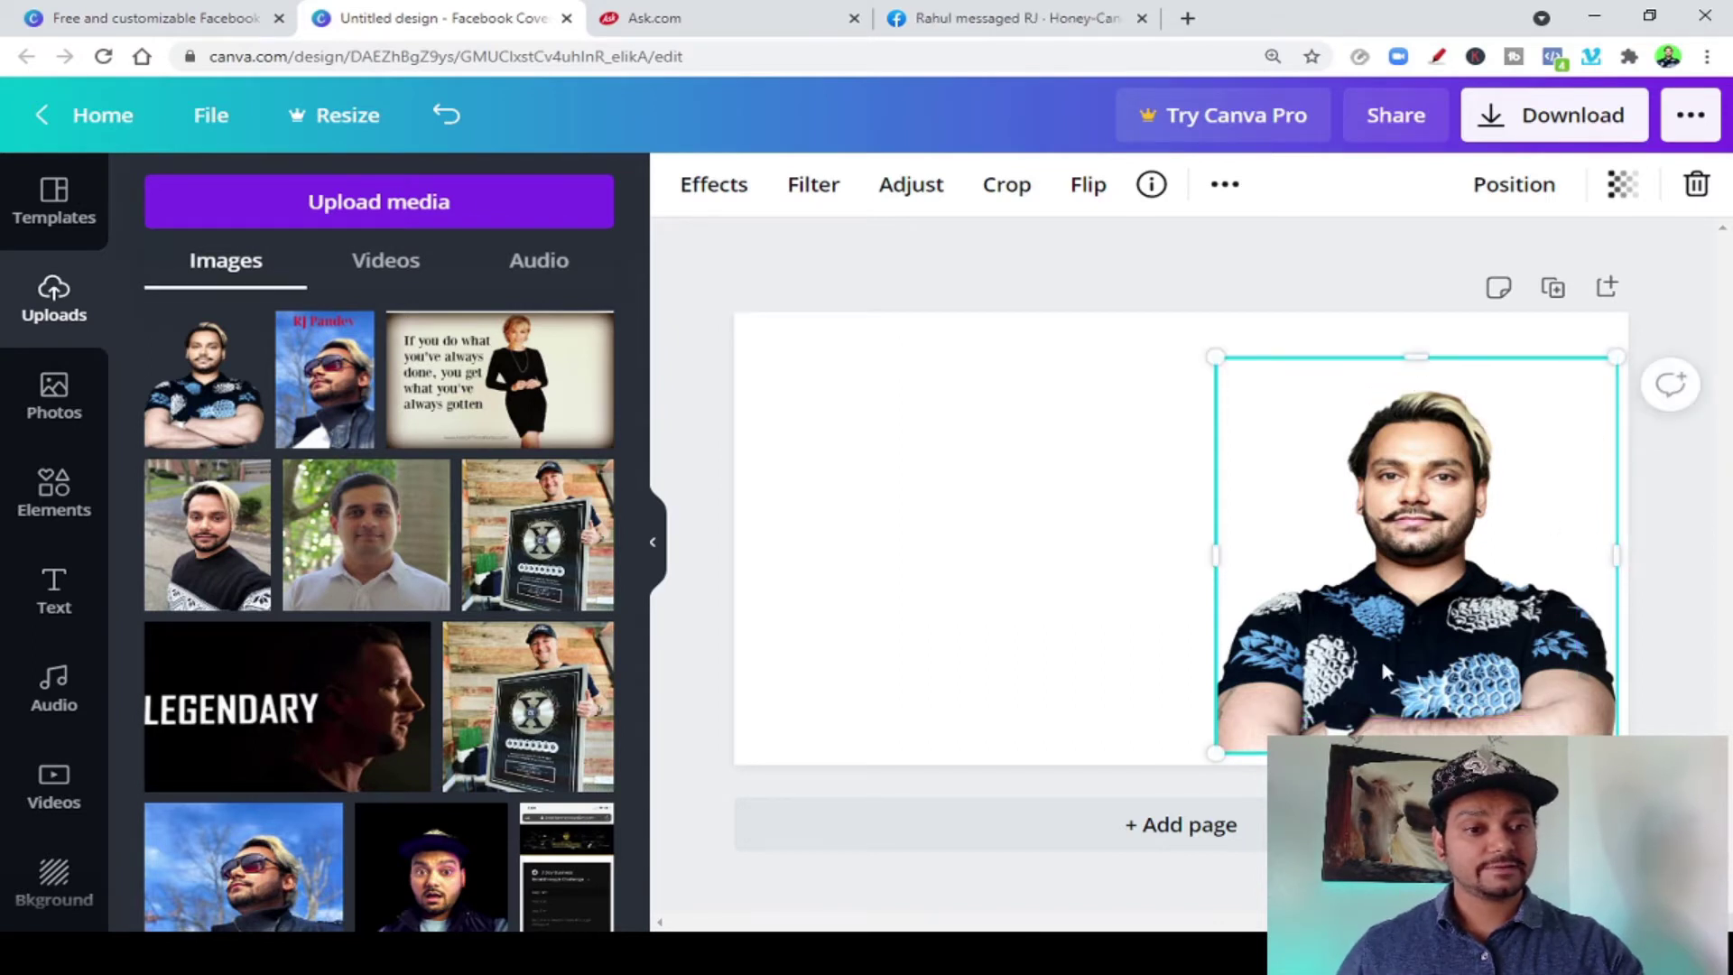
pyautogui.moveTo(1416, 753); pyautogui.dragTo(1417, 765)
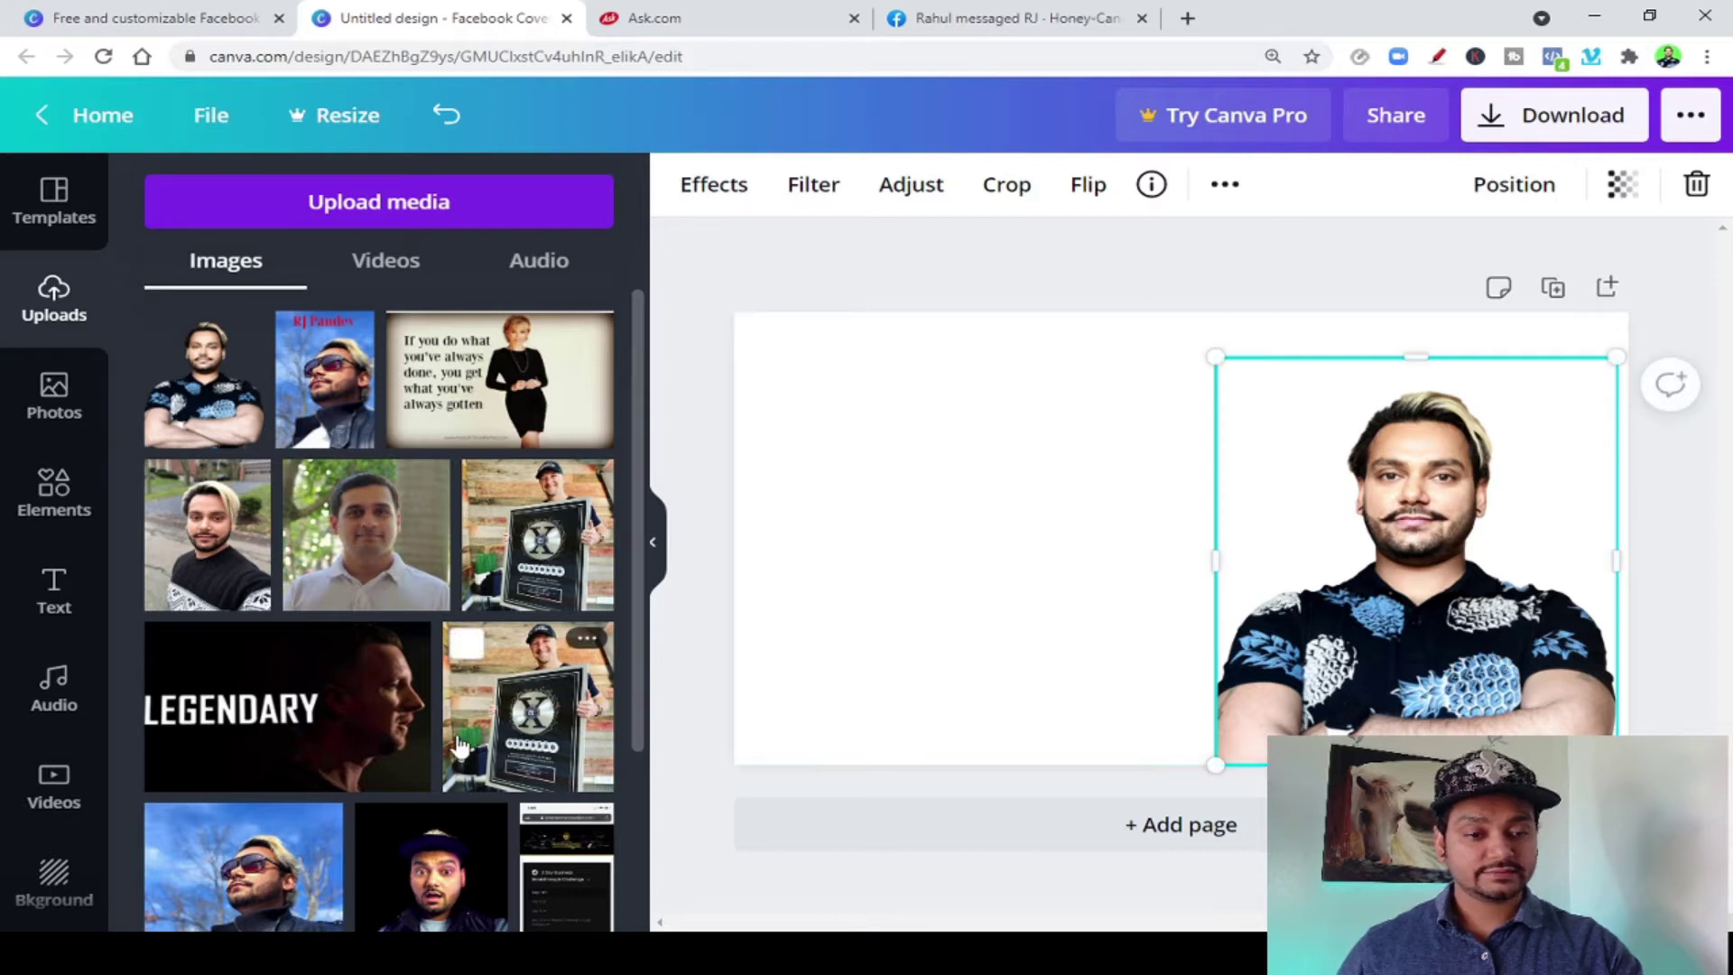
pyautogui.click(1153, 590)
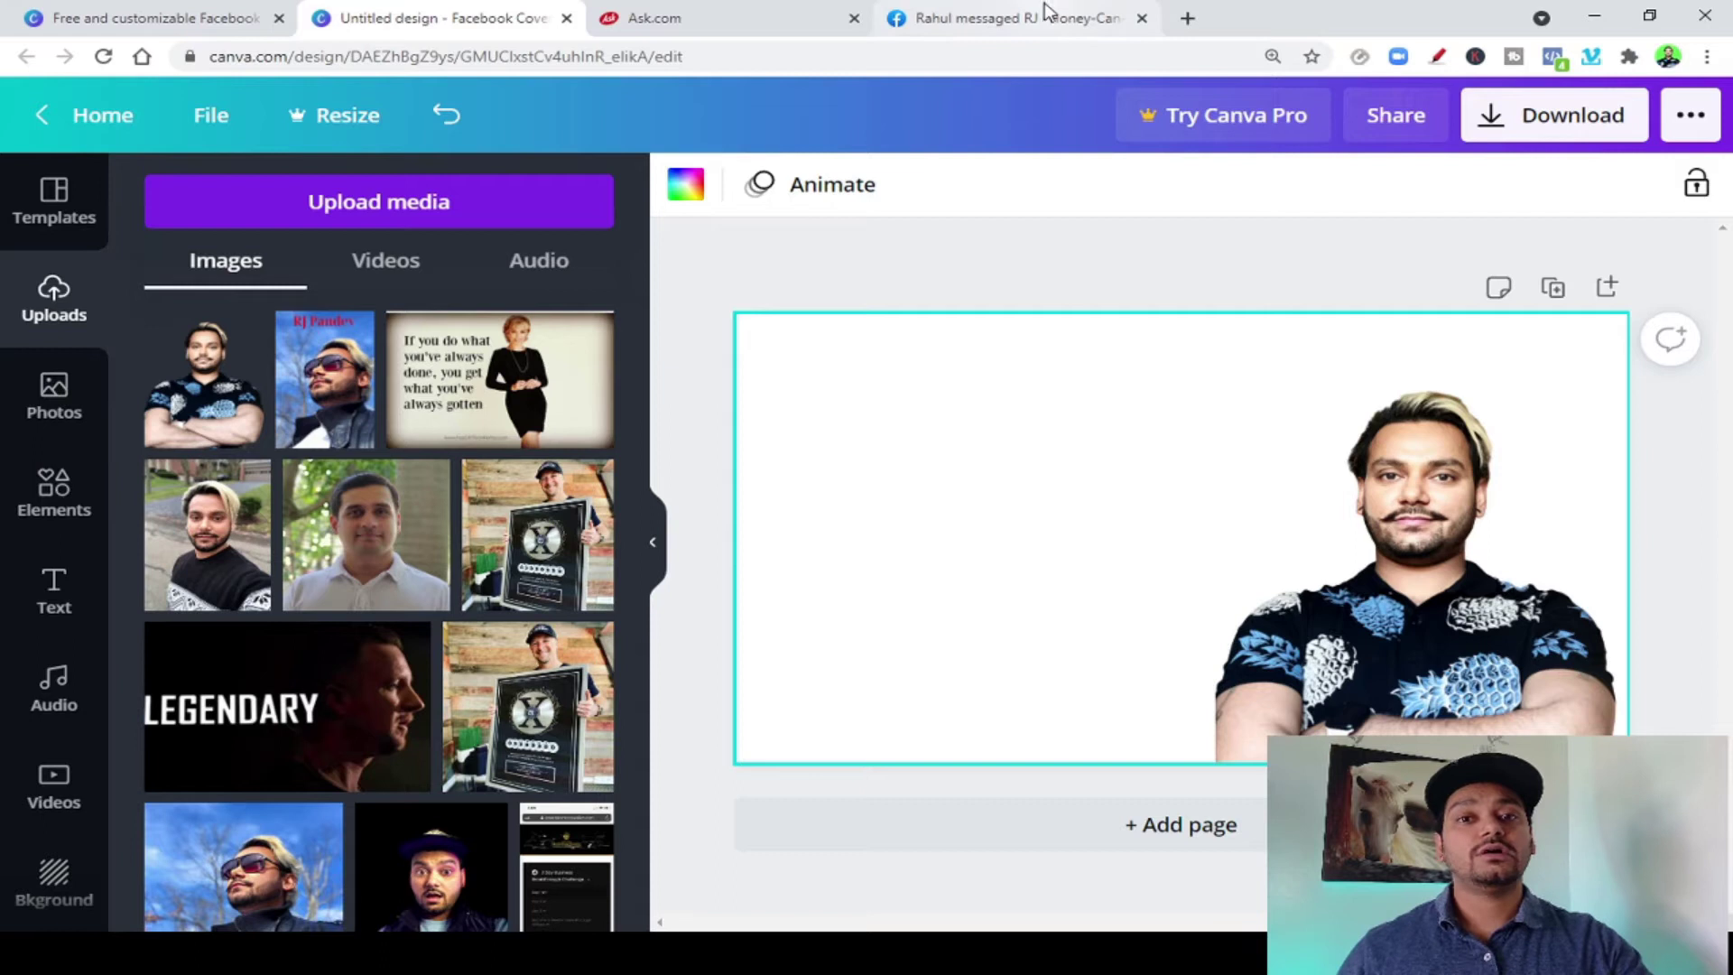
# Review the existing cover photo on Facebook as a reference for the background and text, and return to the Canva design
pyautogui.click(957, 20)
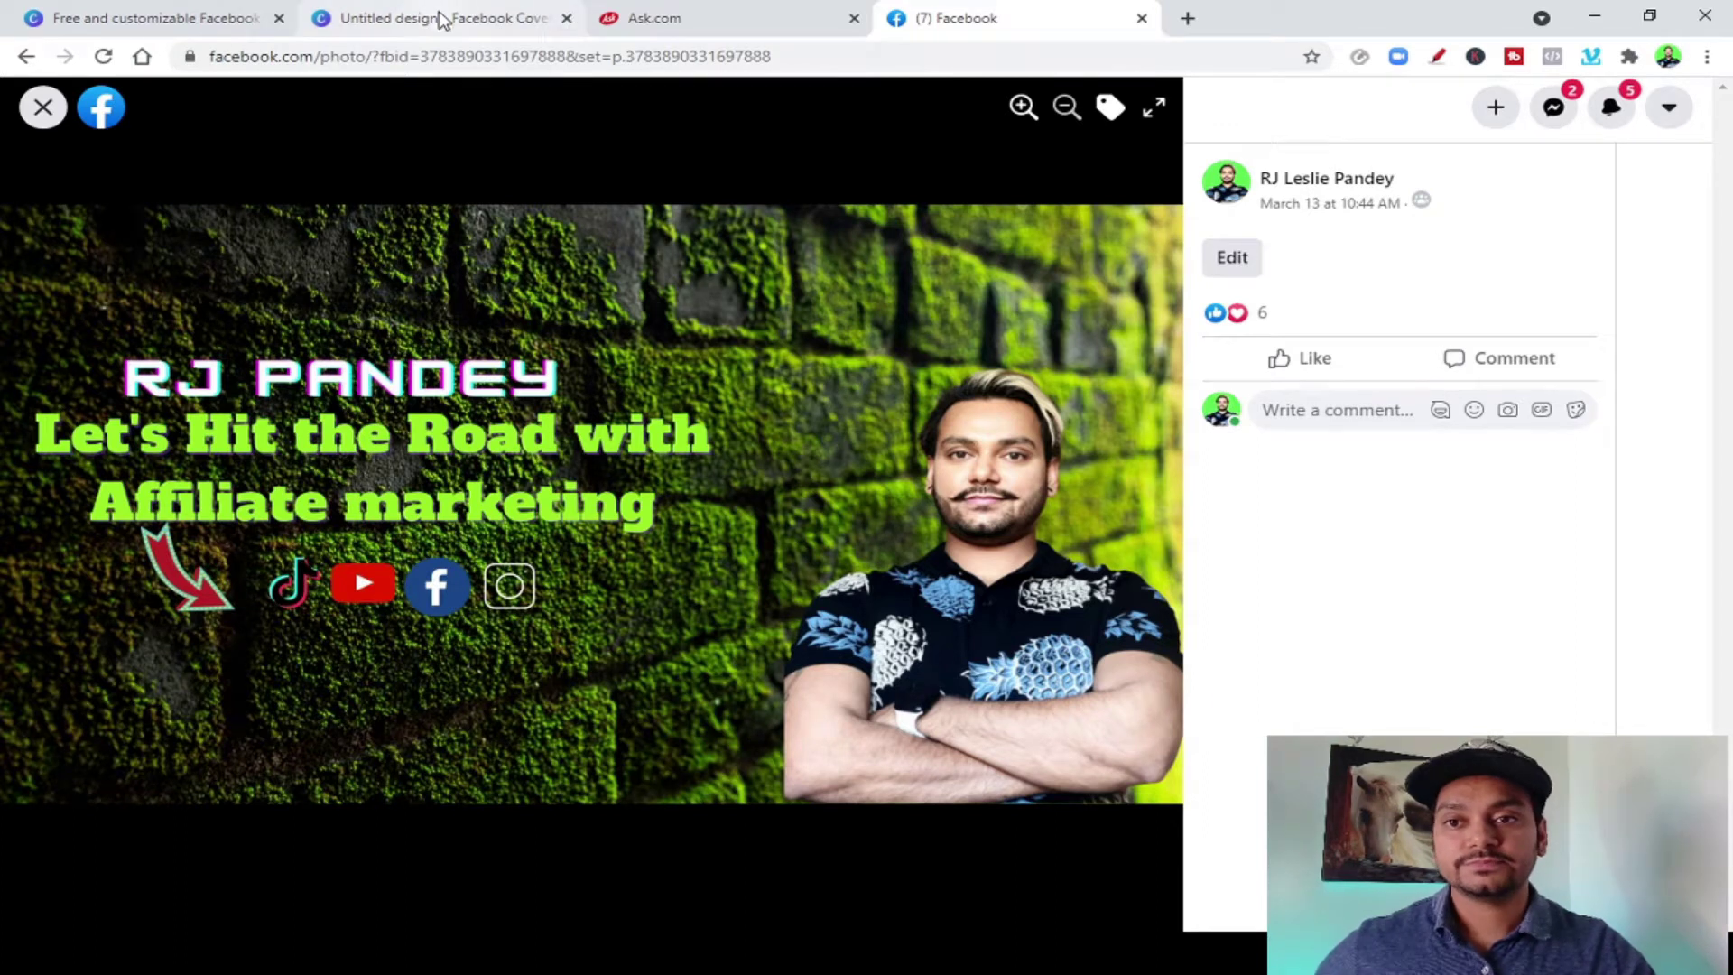
pyautogui.click(441, 18)
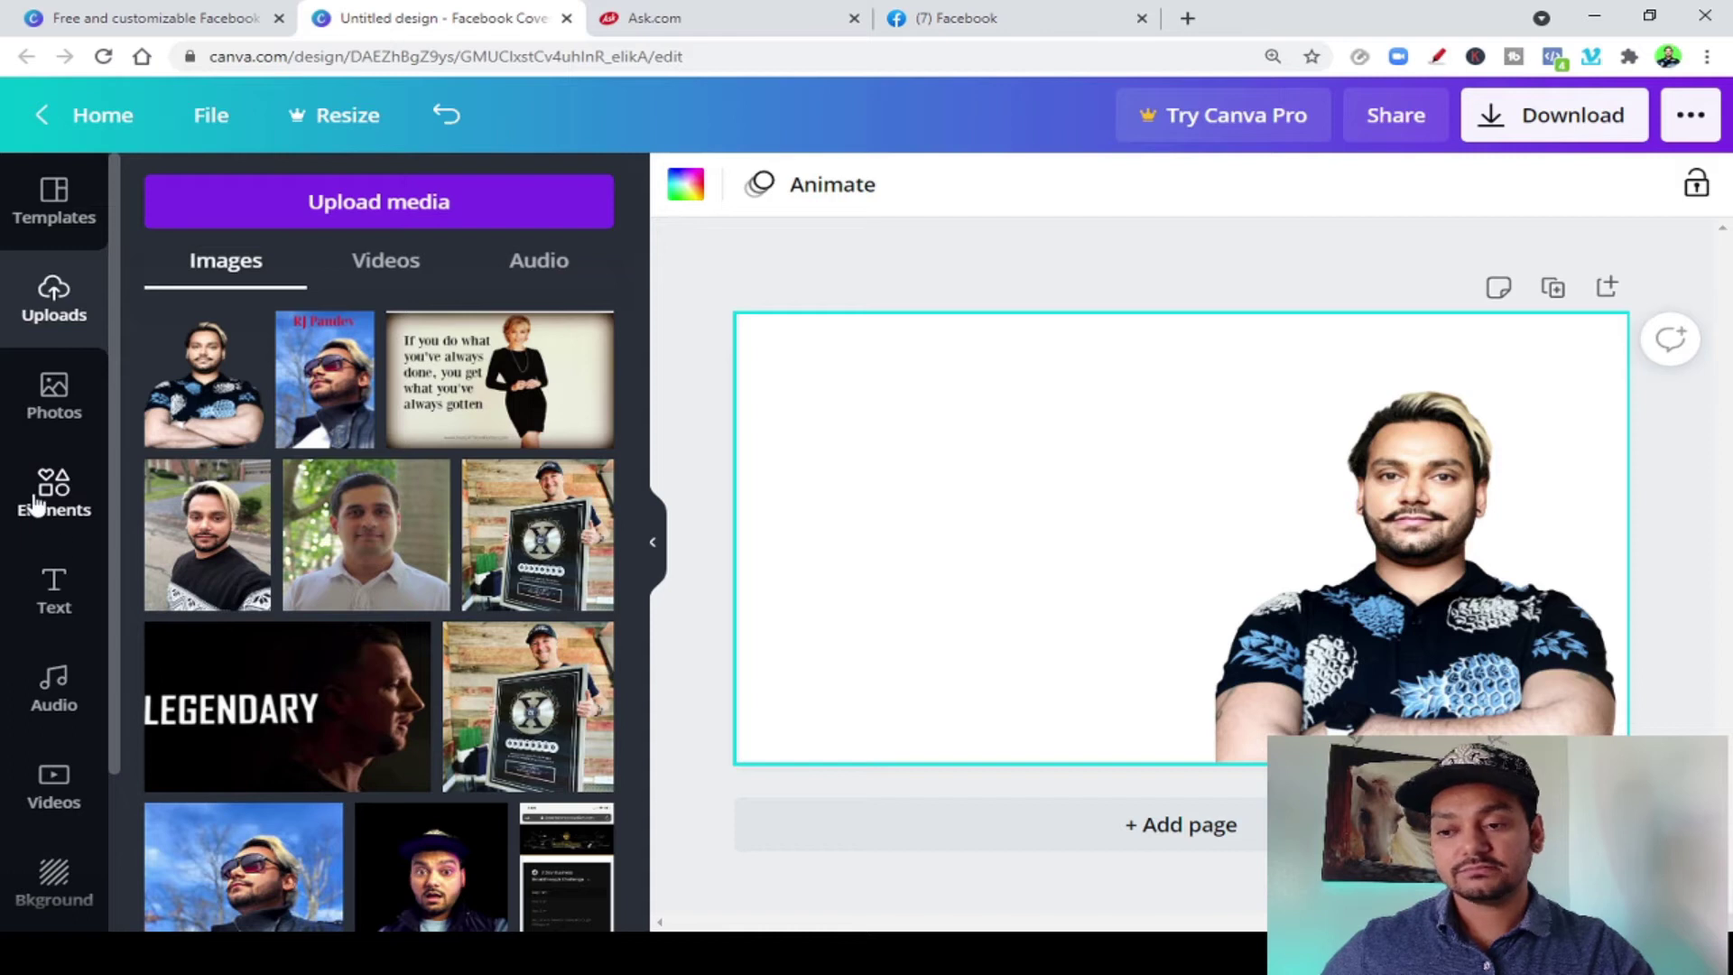
pyautogui.click(919, 19)
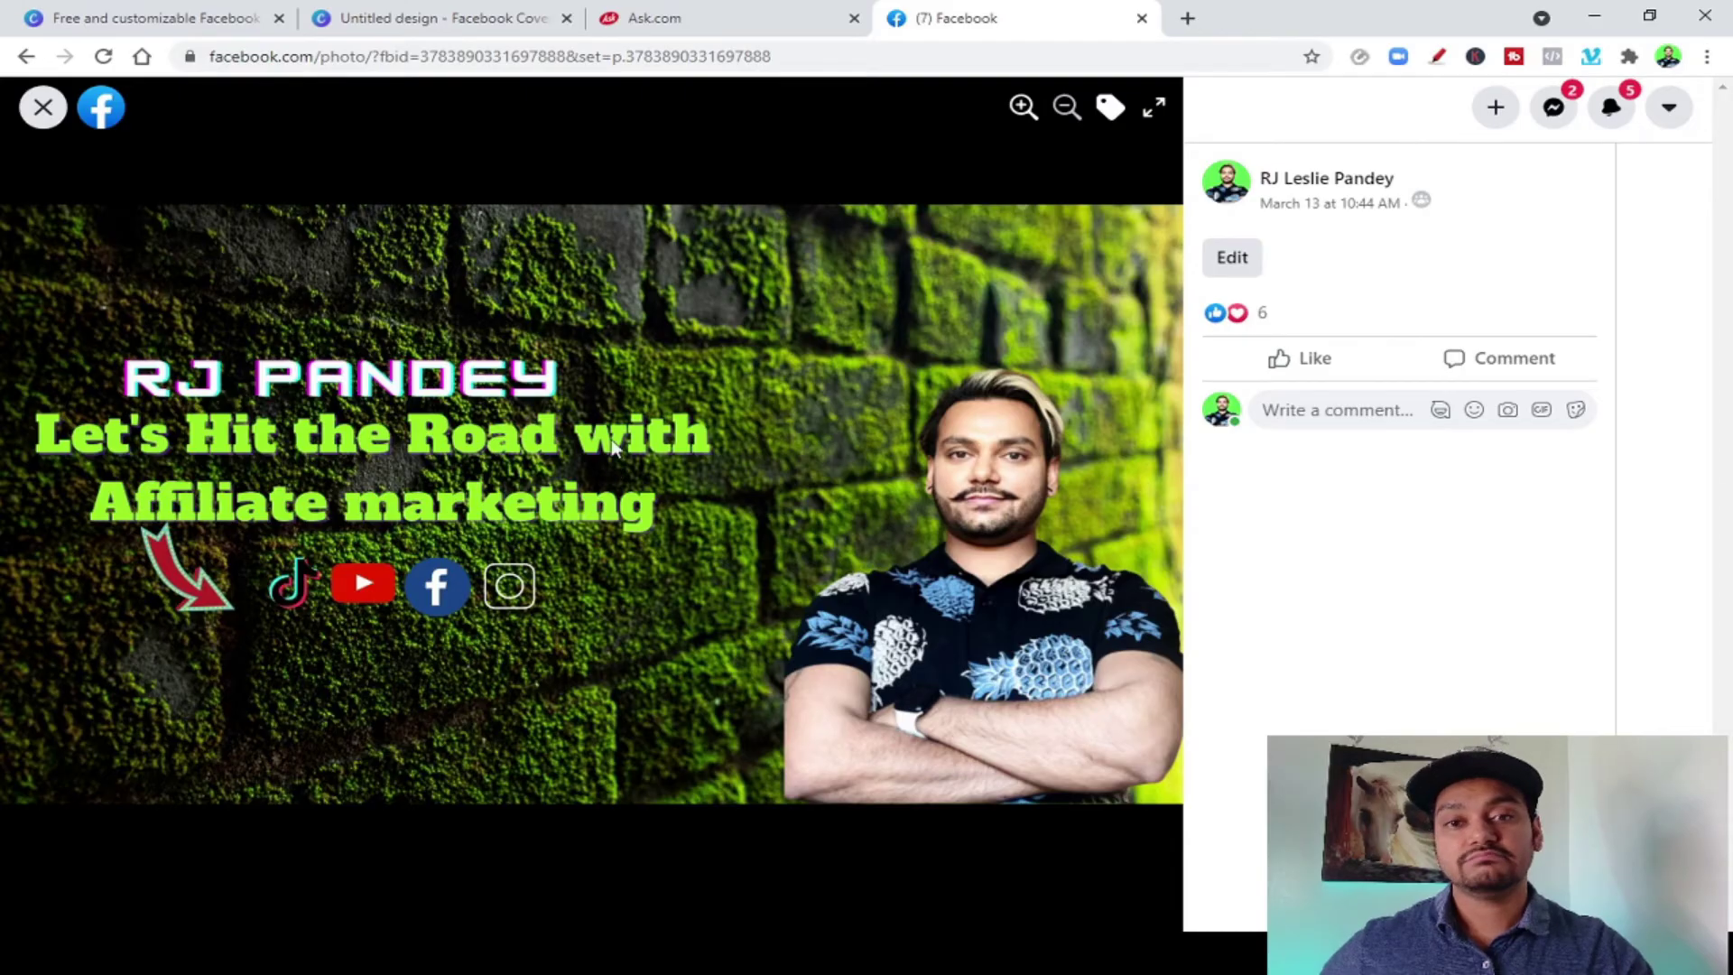
pyautogui.click(467, 25)
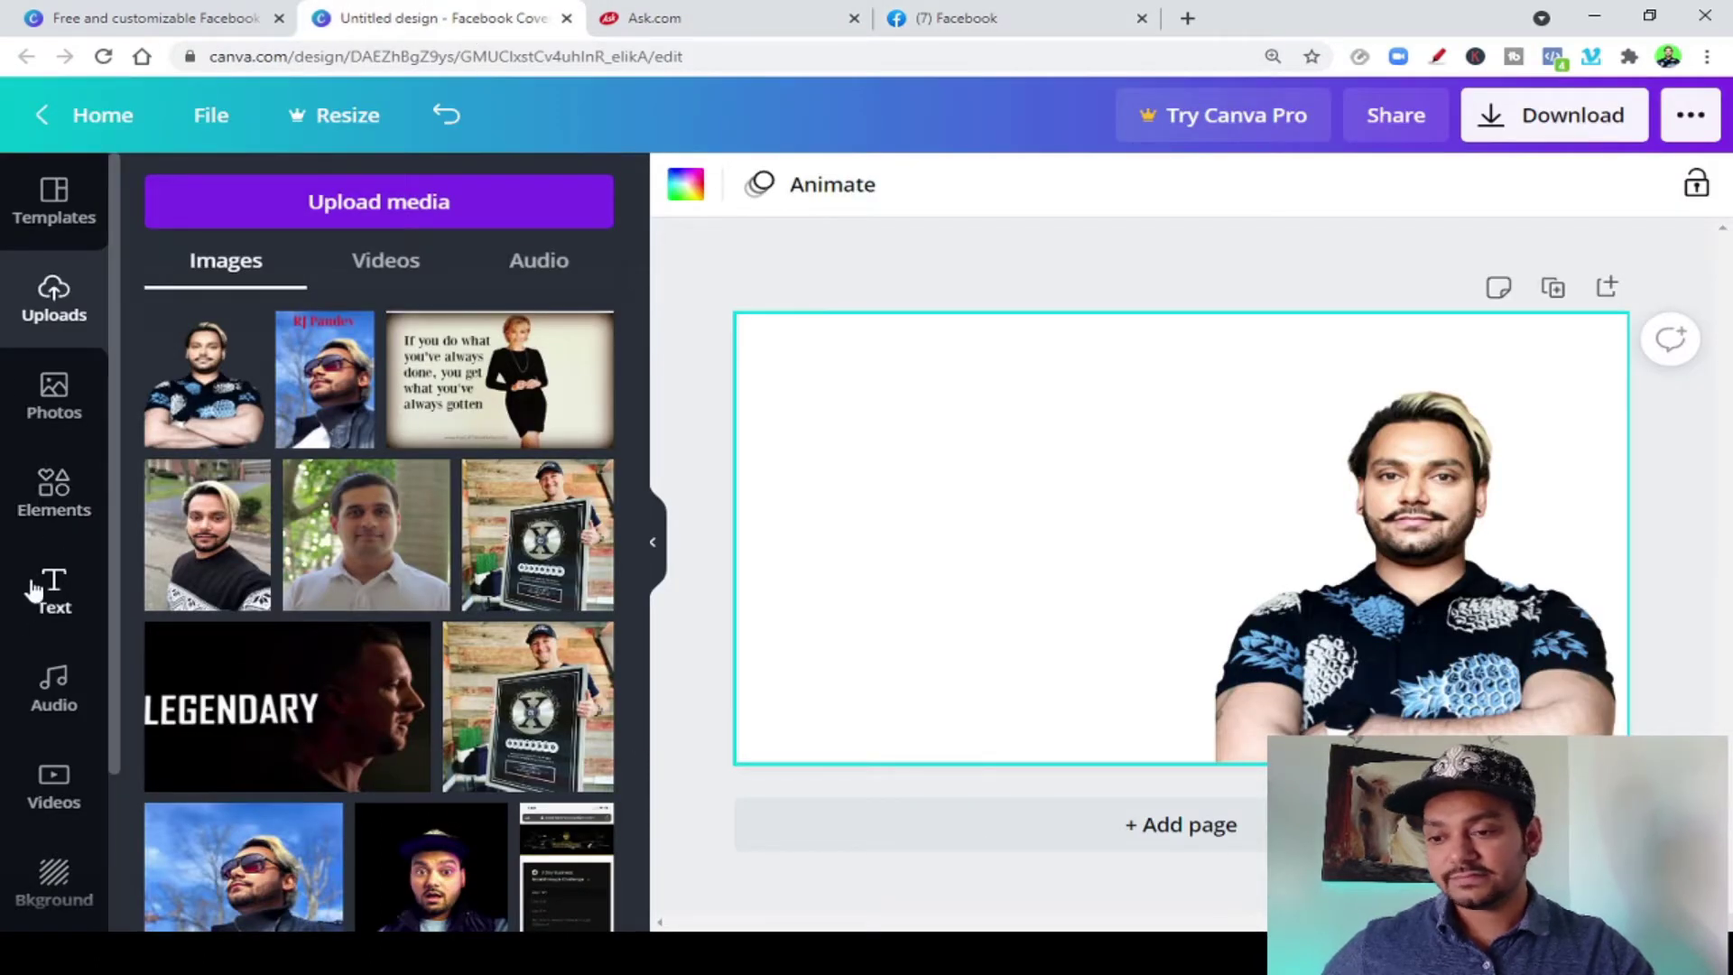
# Search the photo library for "lets hit" and look through the results
pyautogui.click(56, 397)
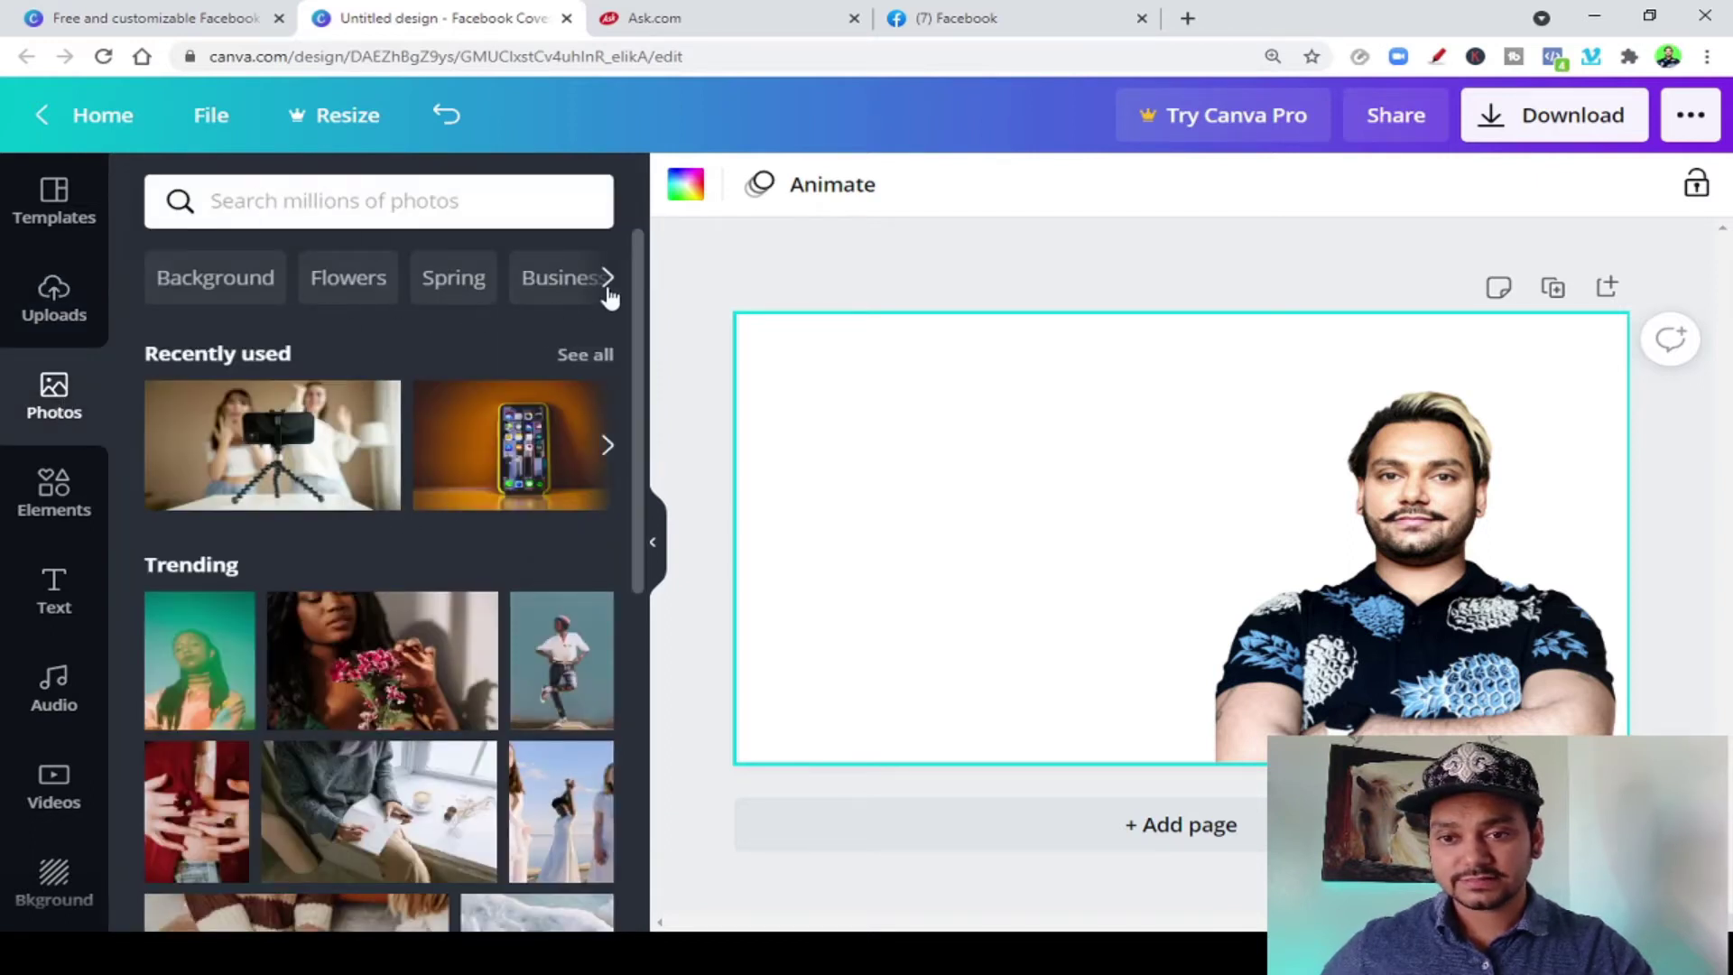
pyautogui.click(424, 205)
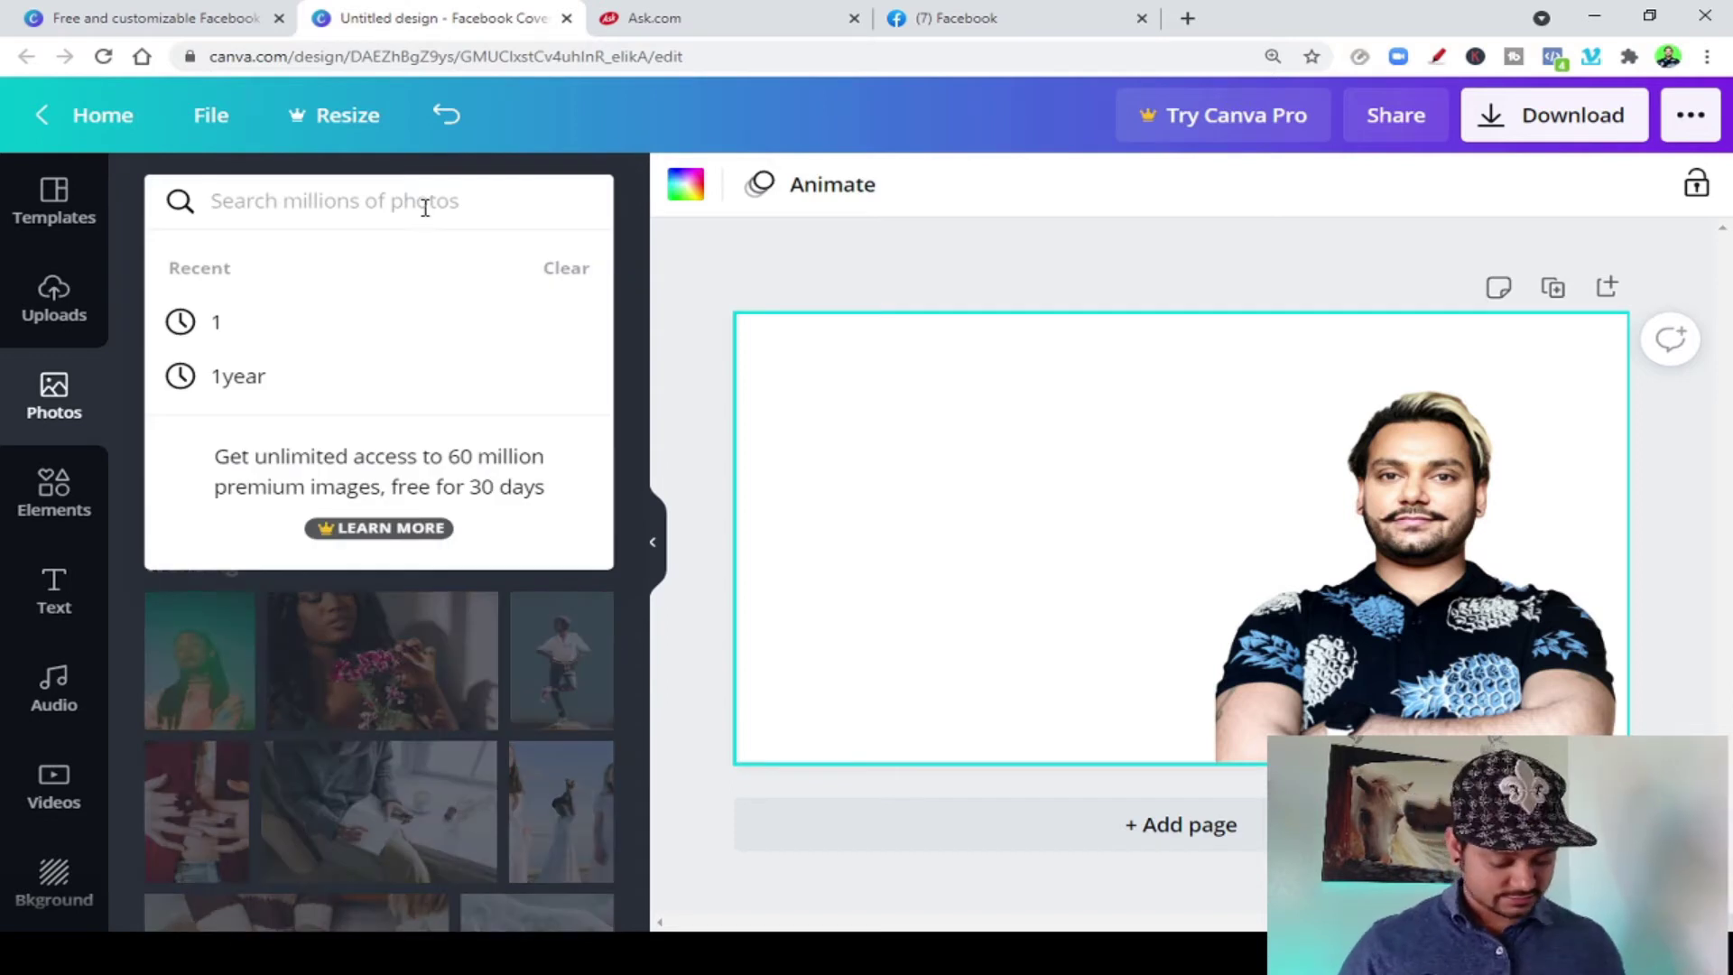
pyautogui.write('lets')
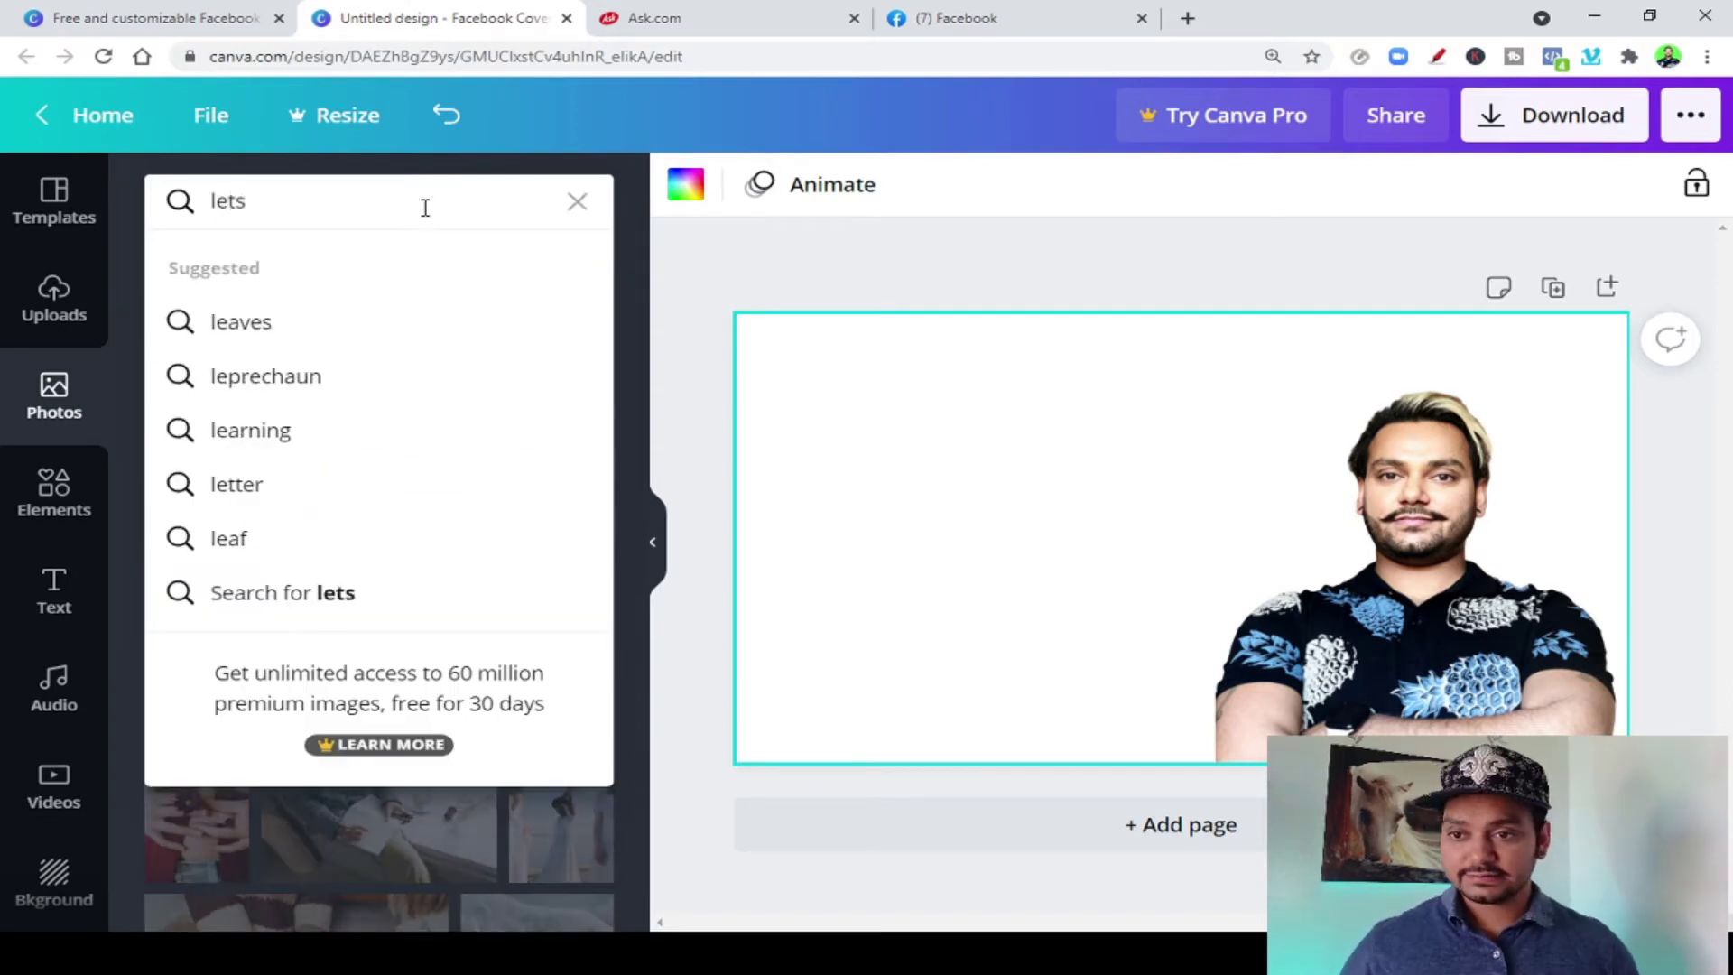
pyautogui.write(' h')
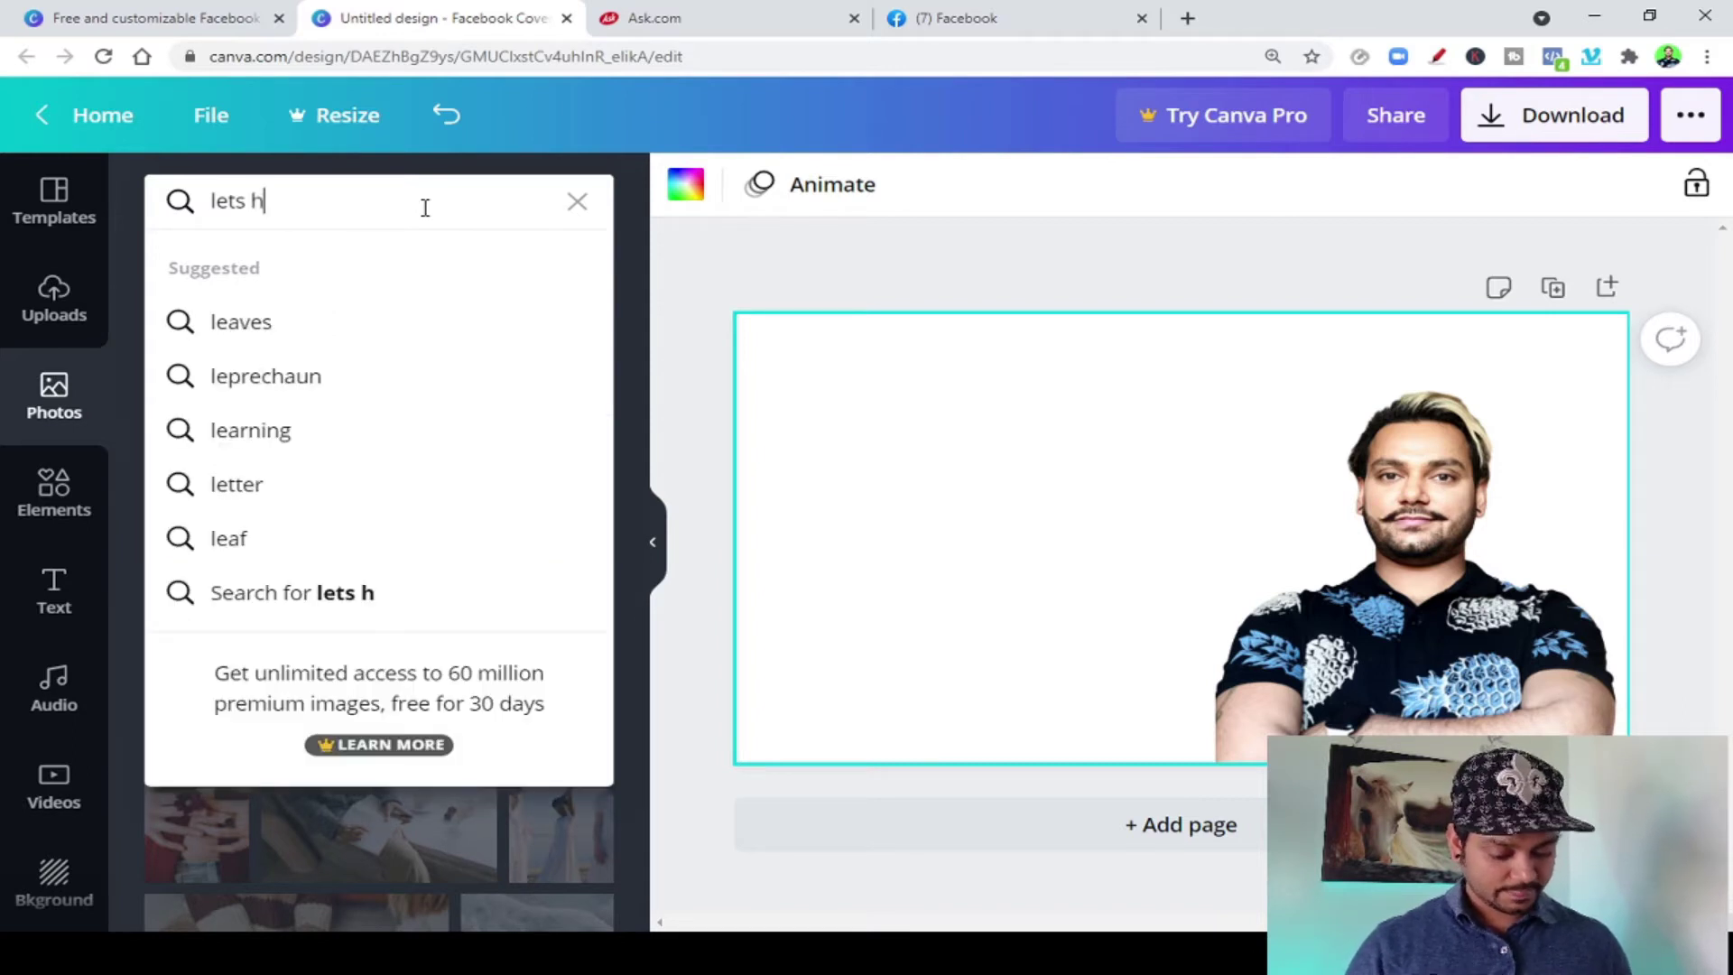
pyautogui.write('it')
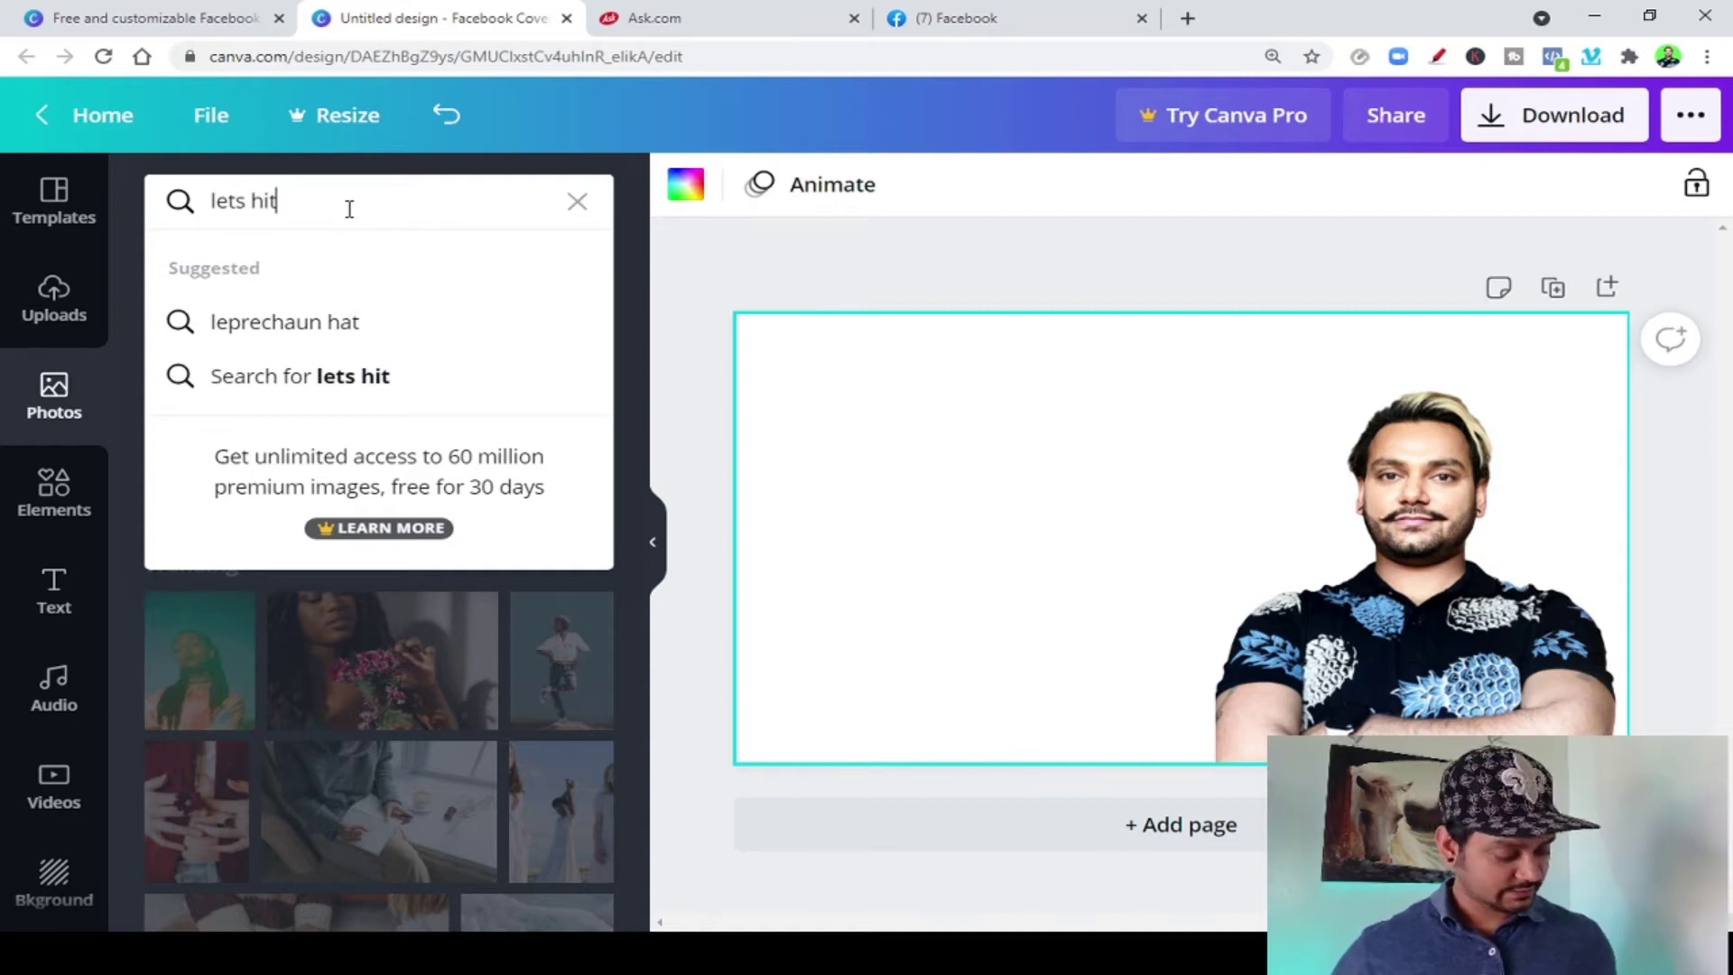
pyautogui.press('Return')
pyautogui.scroll(-10, 398, 518)
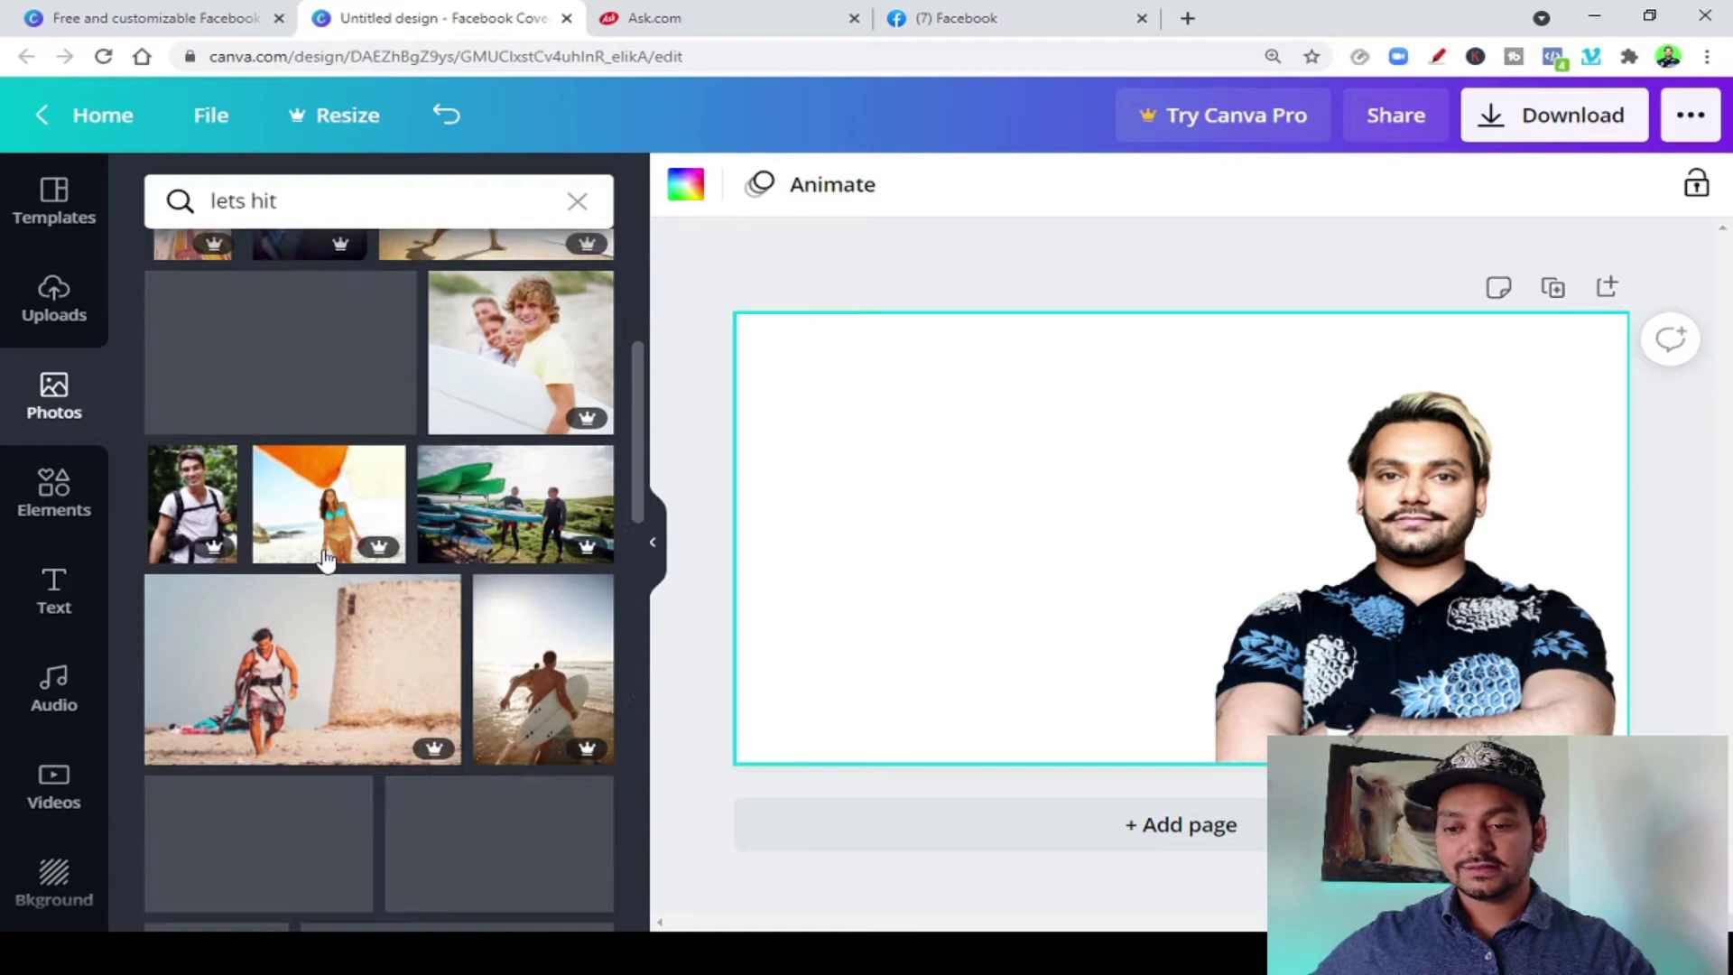
pyautogui.scroll(10, 375, 513)
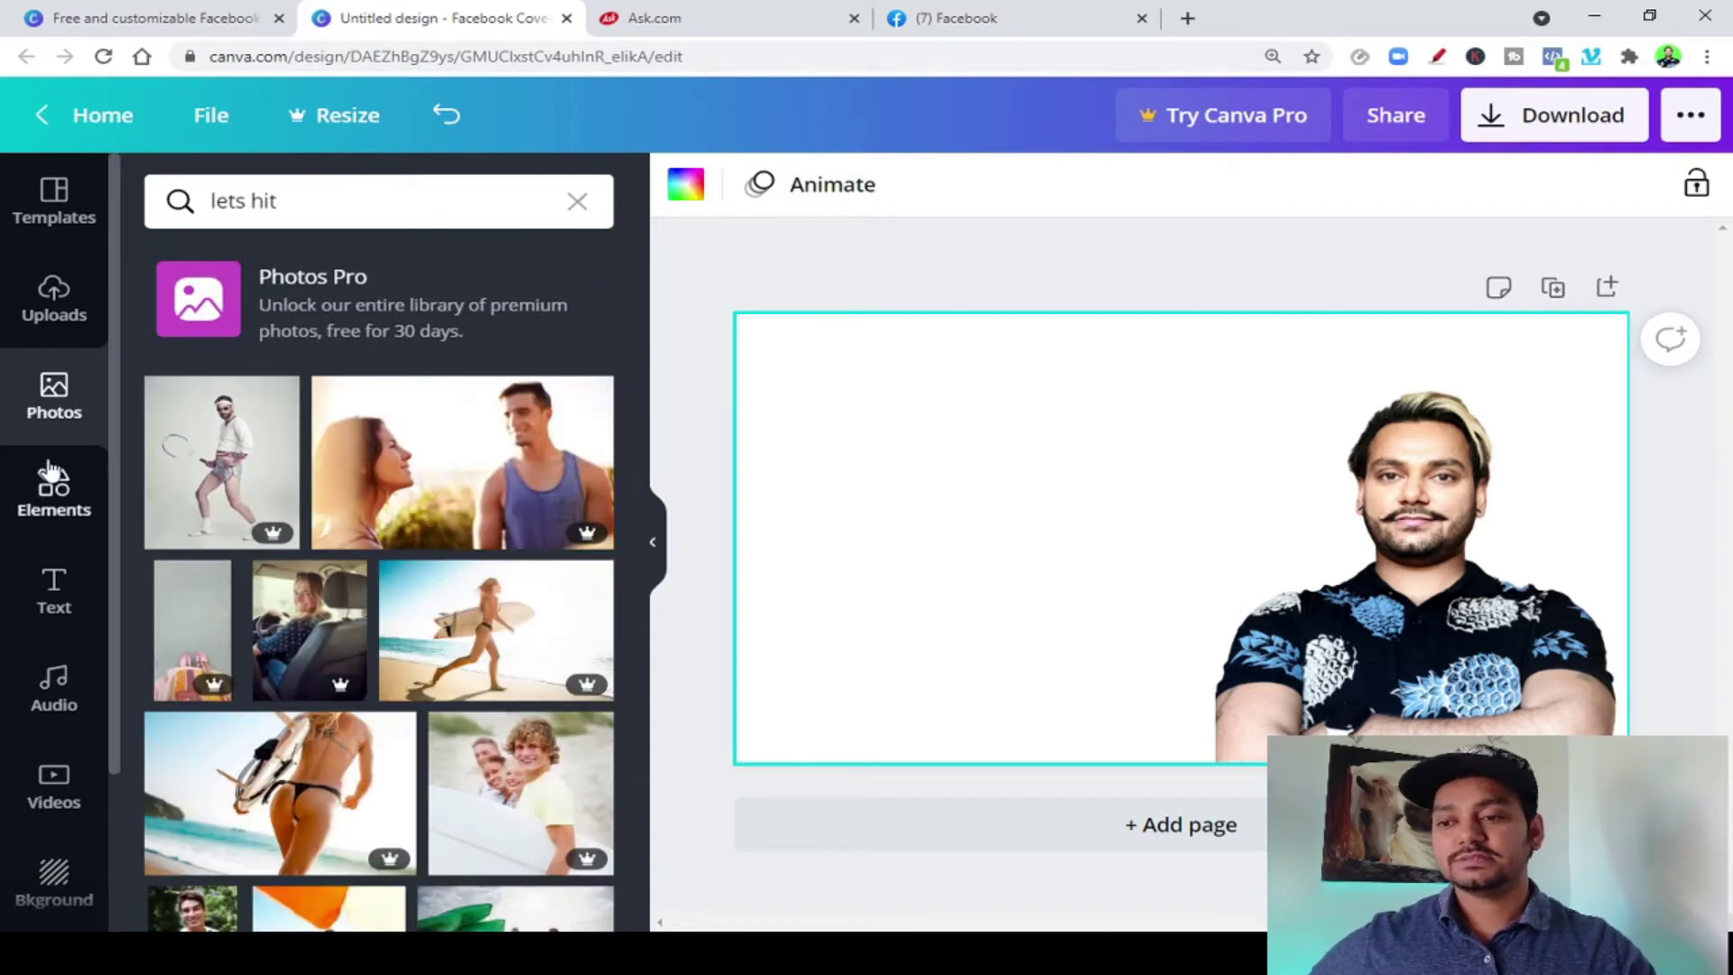
# Add the "GAME ON" font combination to the cover and shrink it to font size 131 in the upper-left area
pyautogui.click(53, 608)
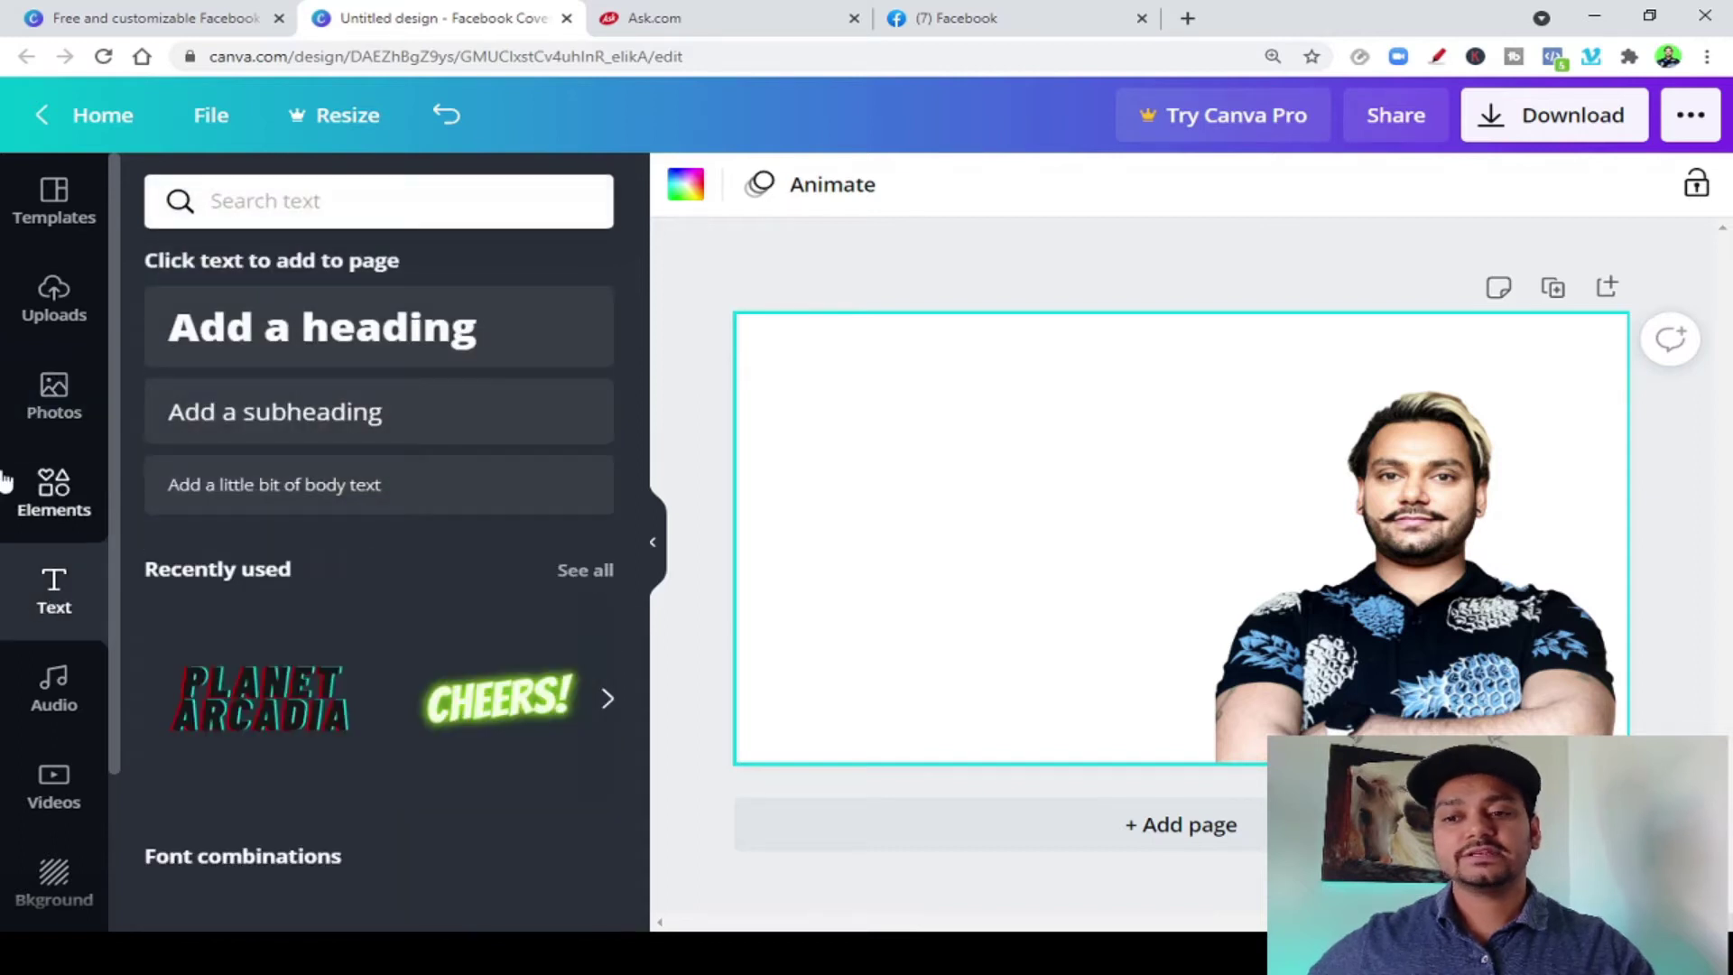
pyautogui.scroll(-5, 357, 675)
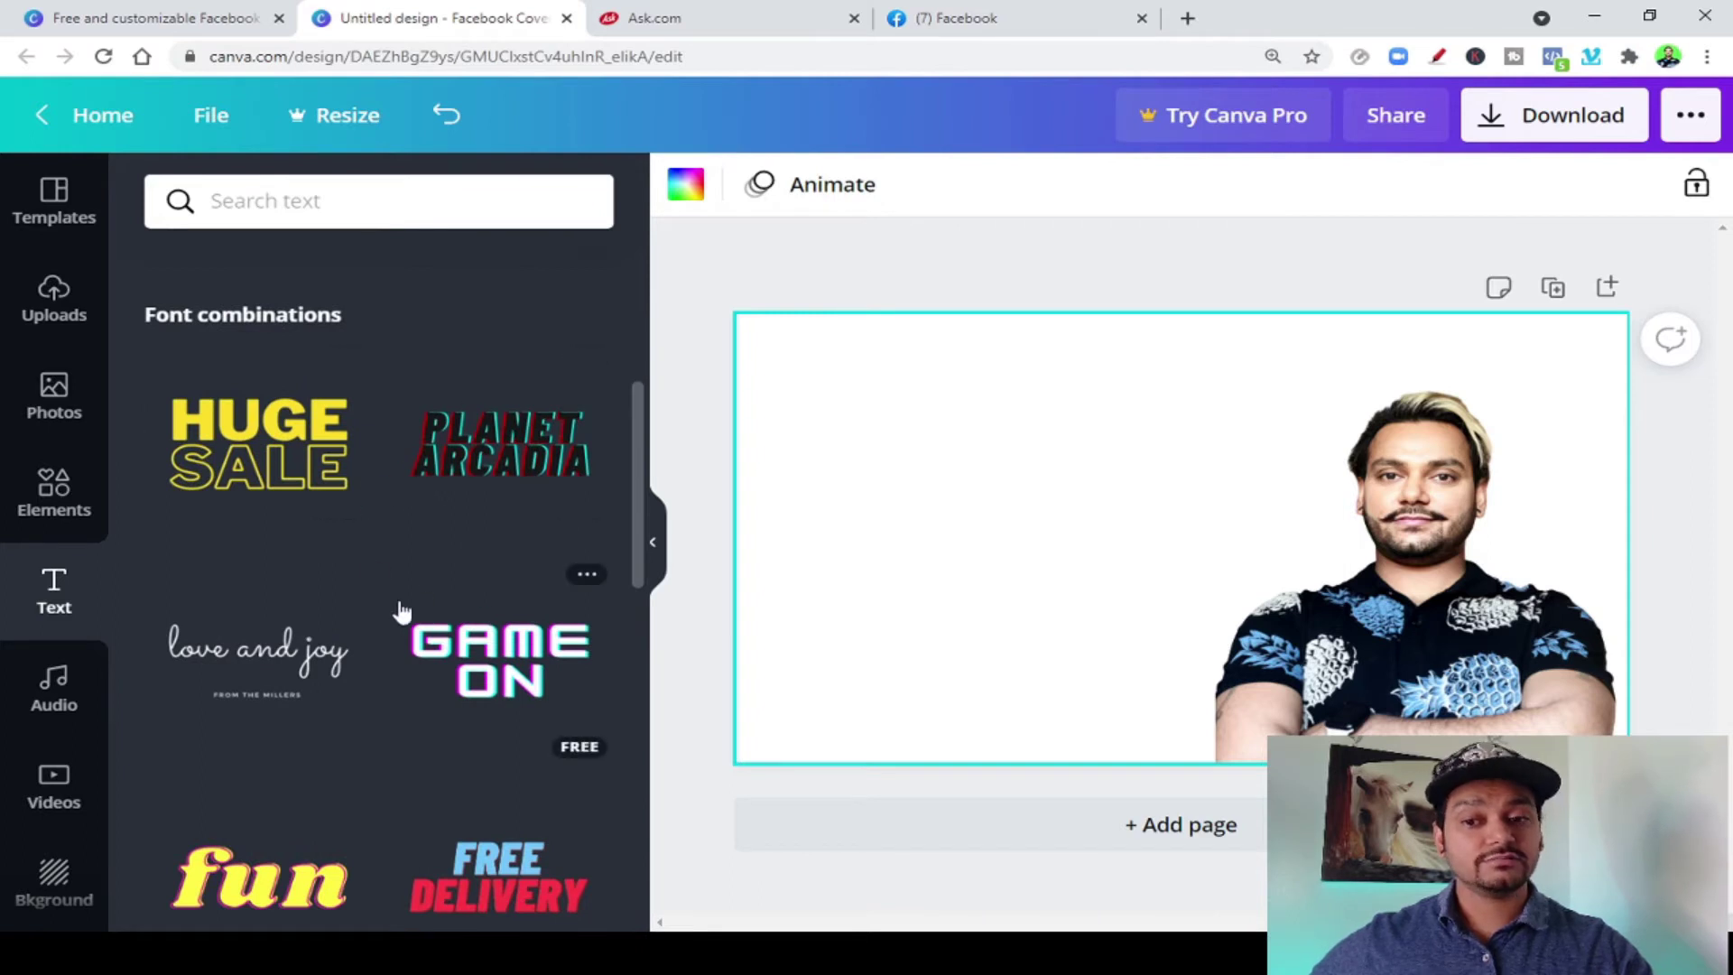
pyautogui.click(492, 663)
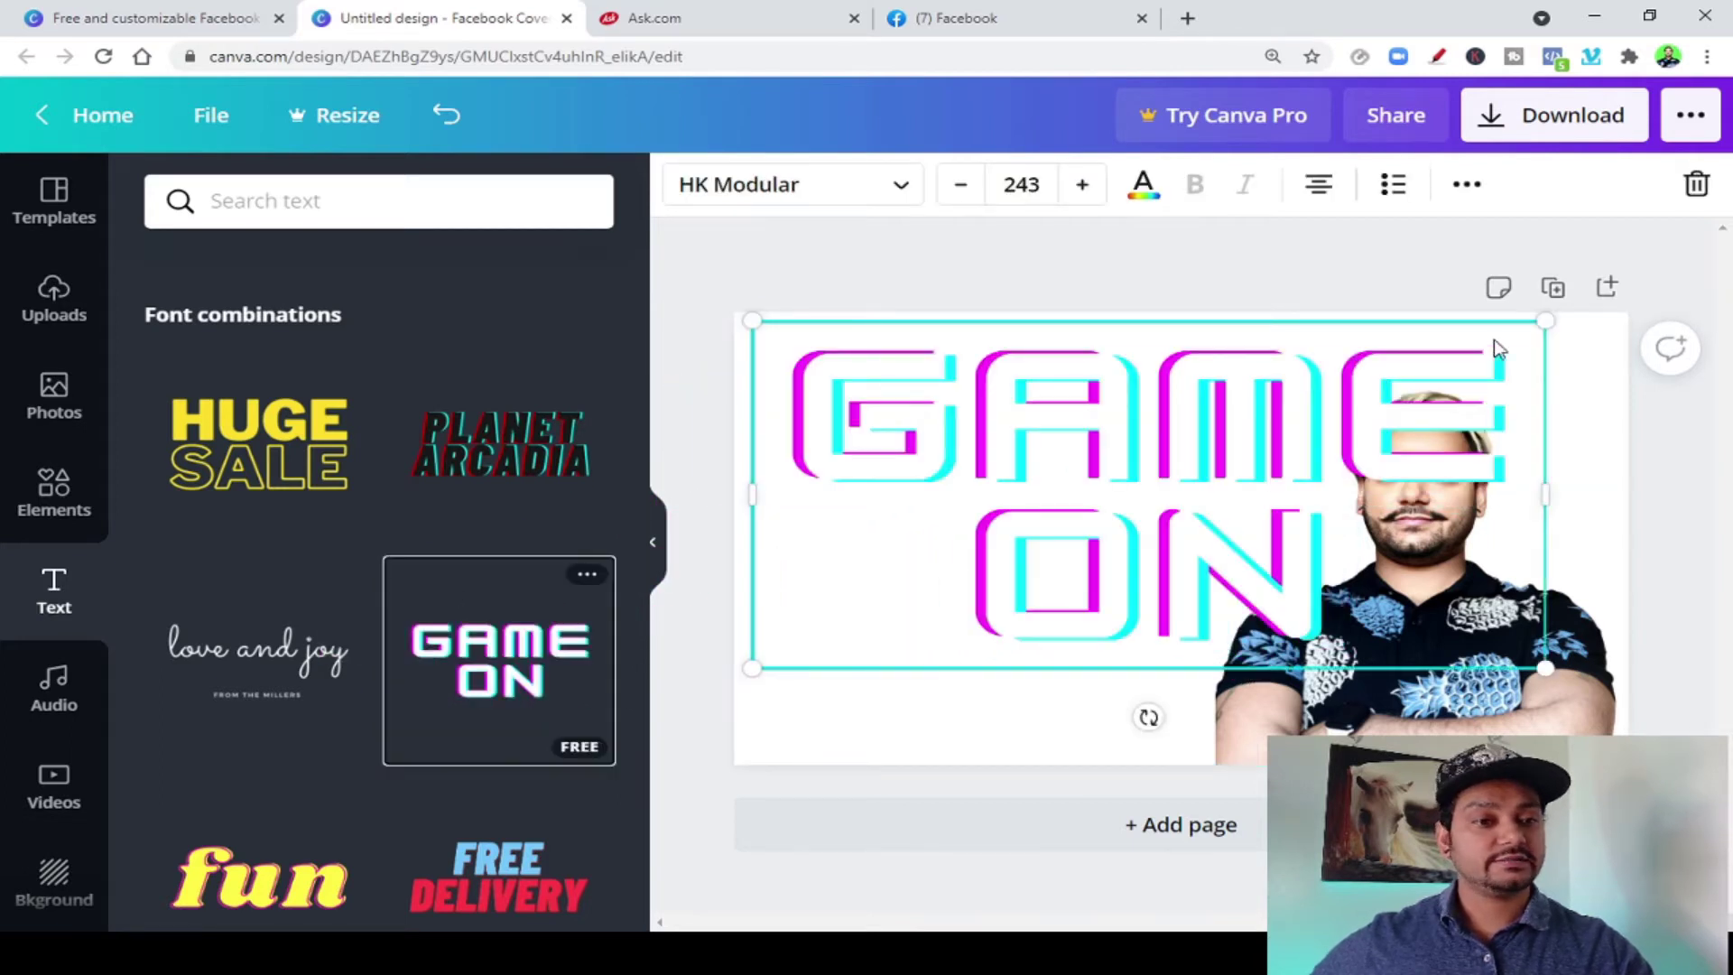
pyautogui.moveTo(1544, 323); pyautogui.dragTo(1138, 396)
pyautogui.moveTo(964, 546); pyautogui.dragTo(964, 388)
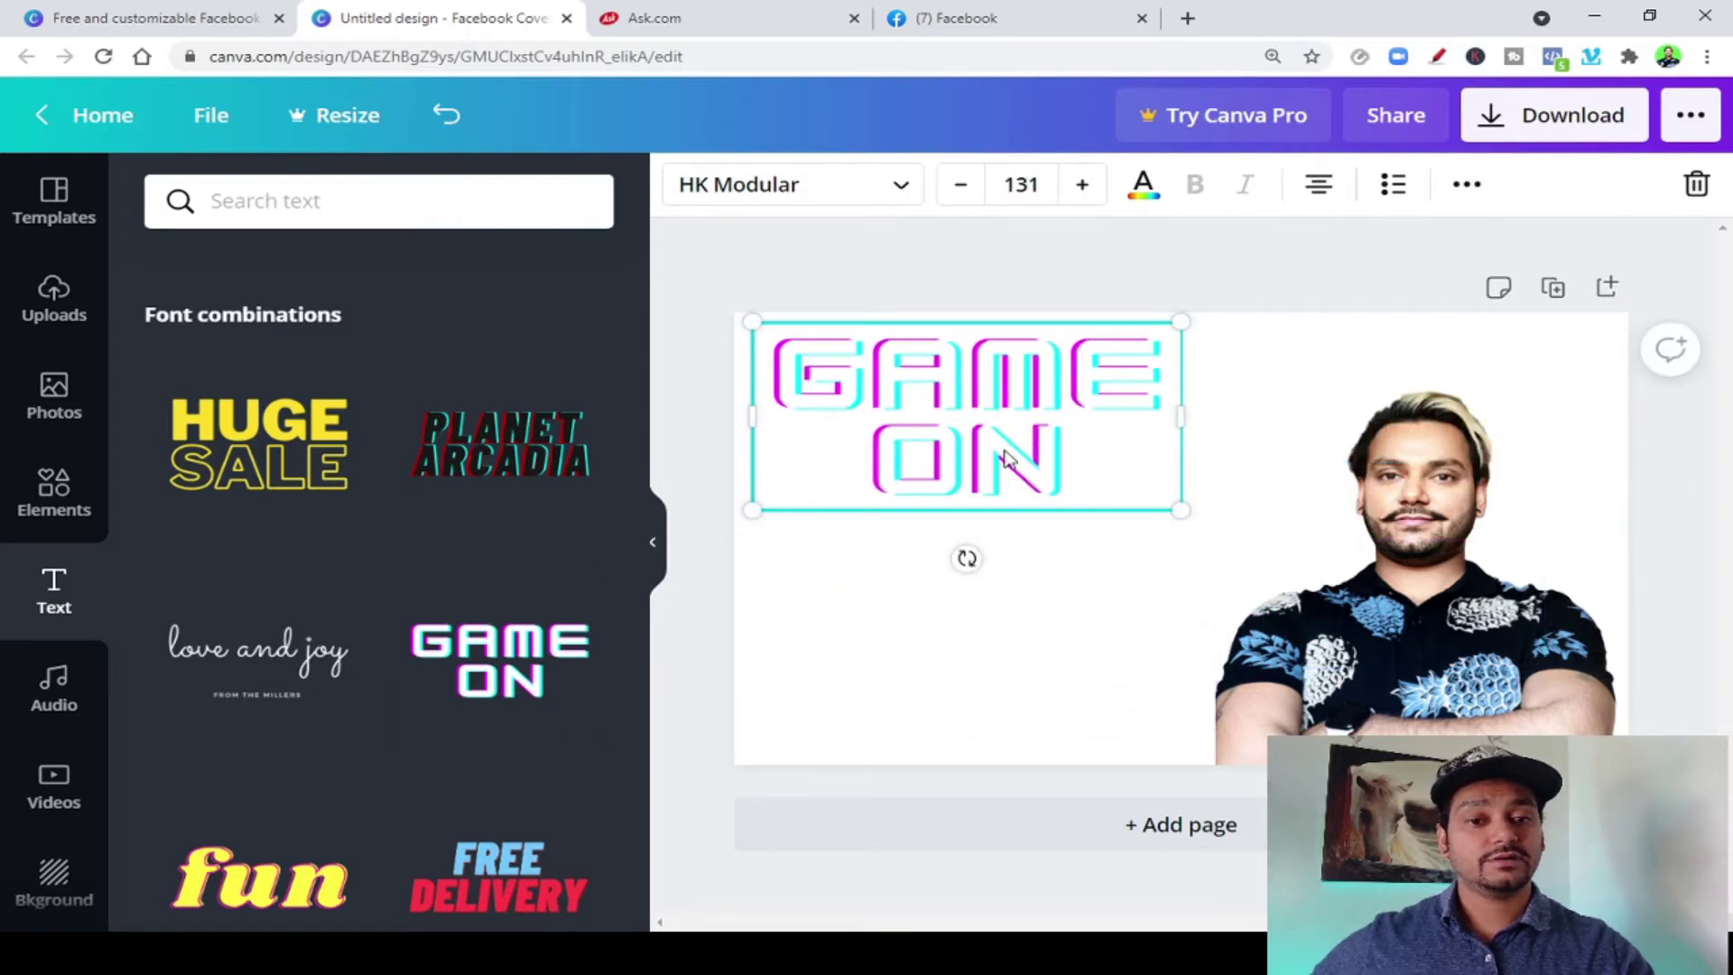
# Replace the "GAME ON" wording with the cover owner's name in capitals
pyautogui.doubleClick(1072, 455)
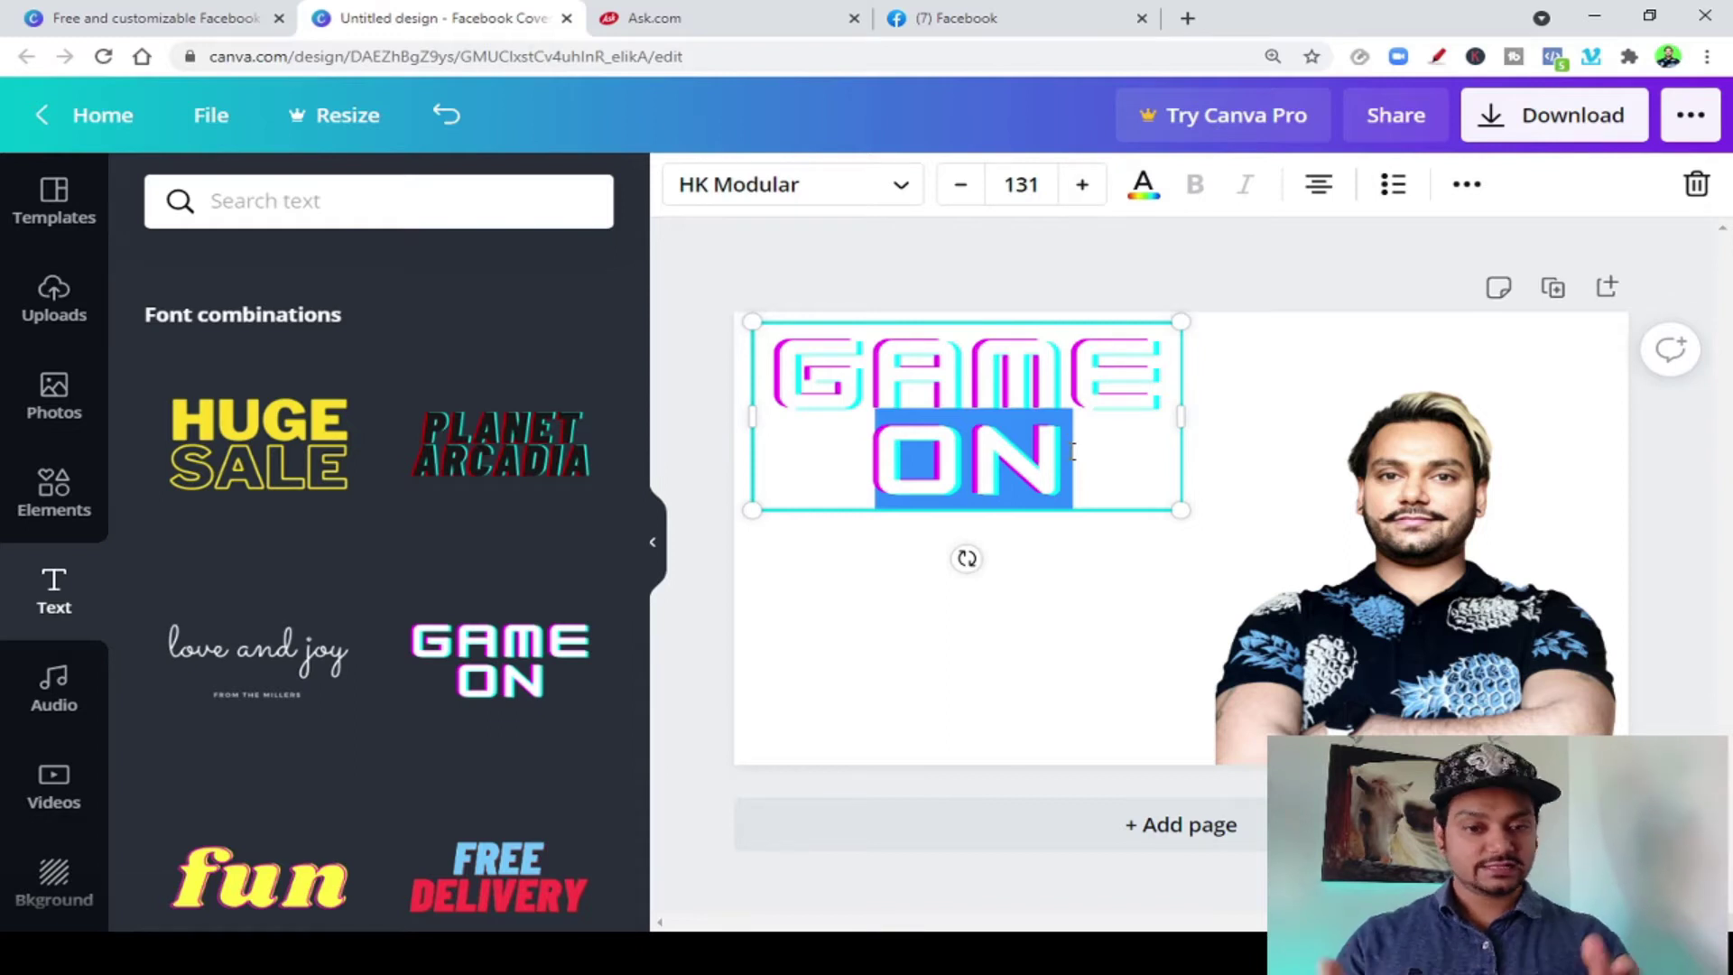
pyautogui.press('BackSpace')
pyautogui.press('BackSpace')
pyautogui.press('BackSpace')
pyautogui.press('BackSpace')
pyautogui.press('BackSpace')
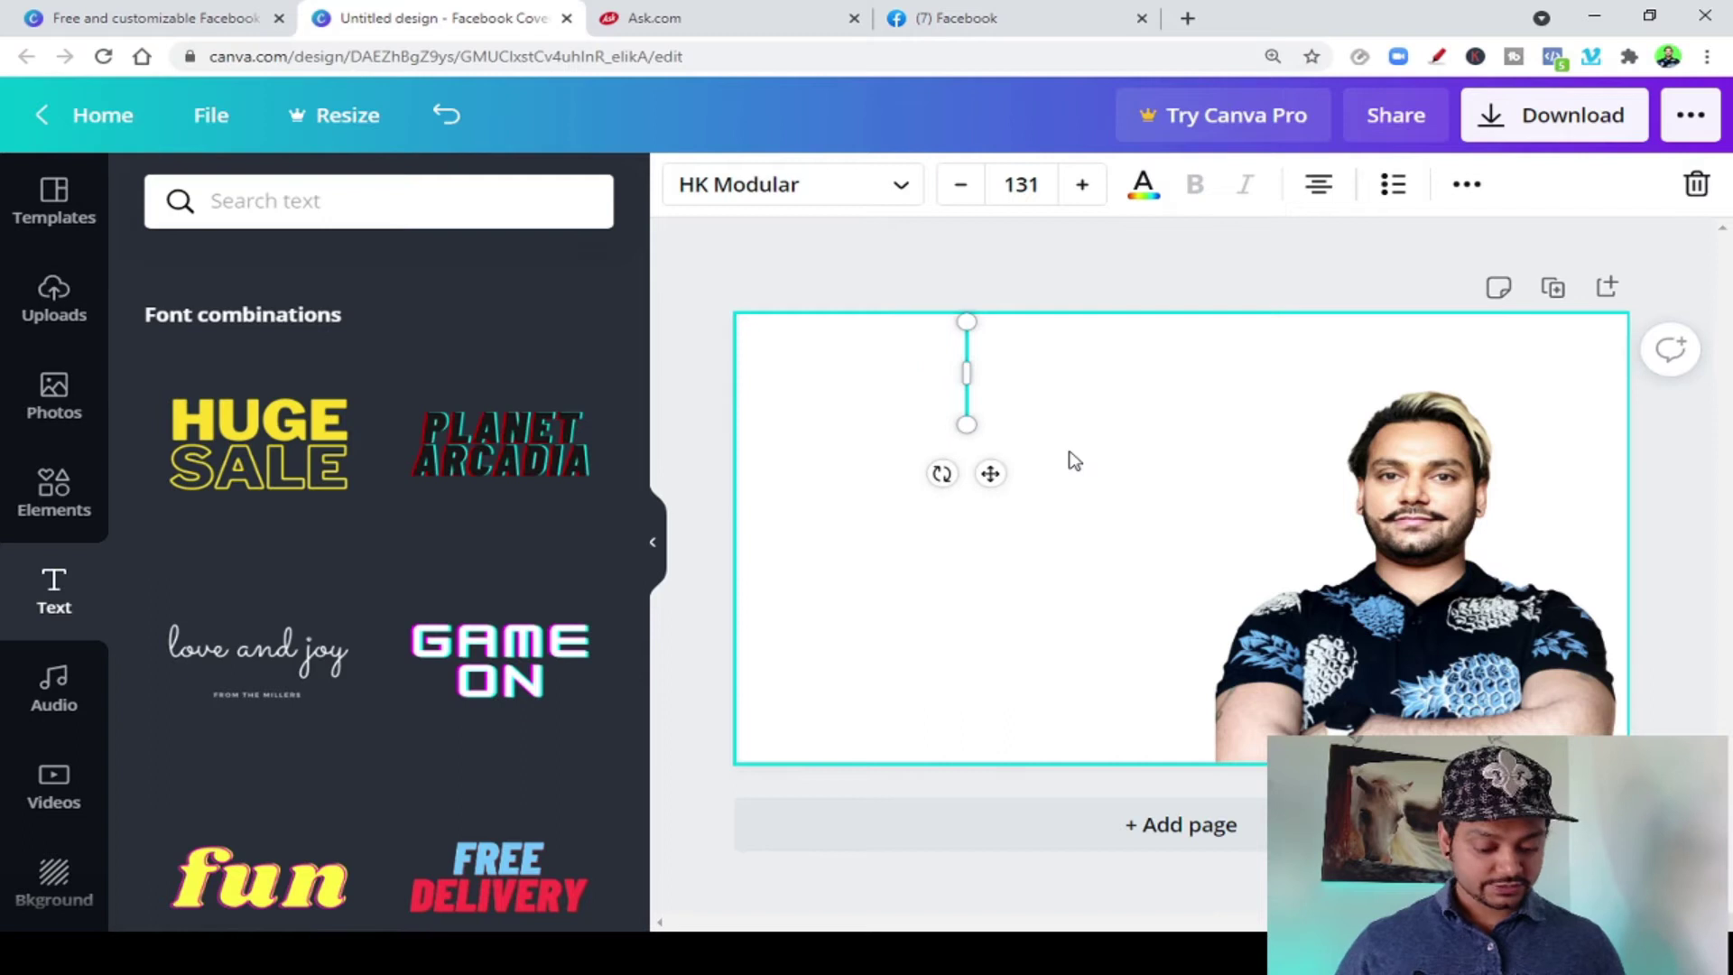
pyautogui.write('RJ')
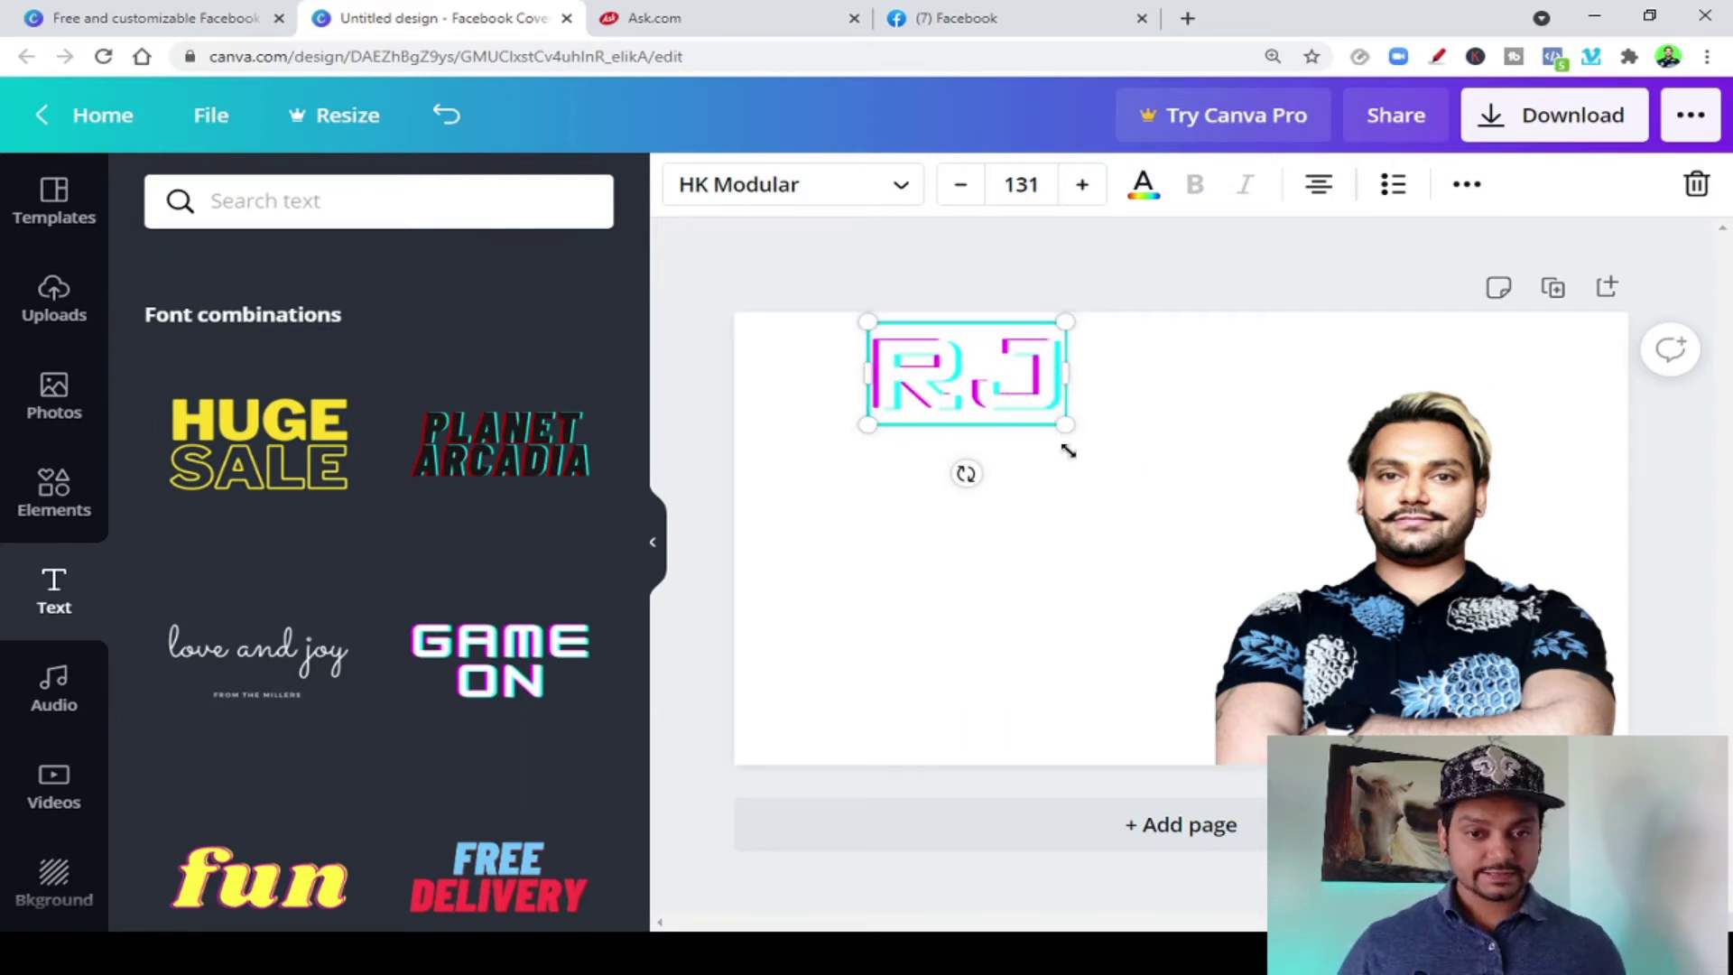
pyautogui.write(' PANDEY')
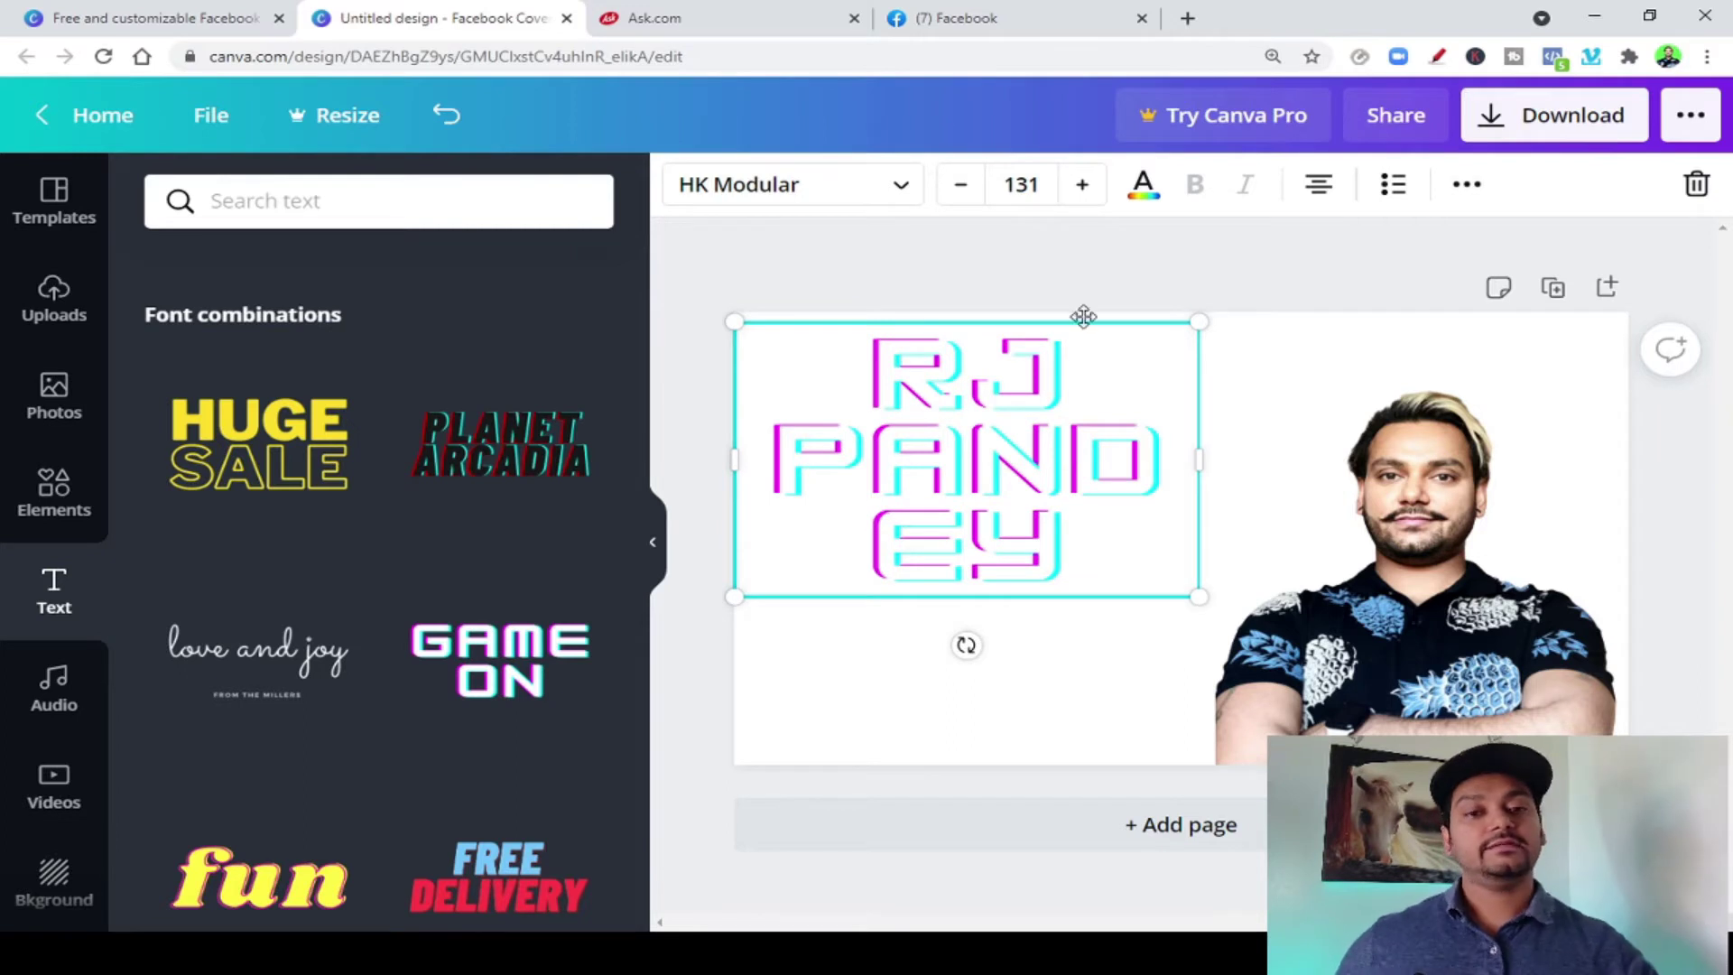
# Set the name's font size to 126 and widen its text box so the surname fits on one line
pyautogui.click(959, 190)
pyautogui.click(959, 192)
pyautogui.click(1083, 184)
pyautogui.click(1082, 184)
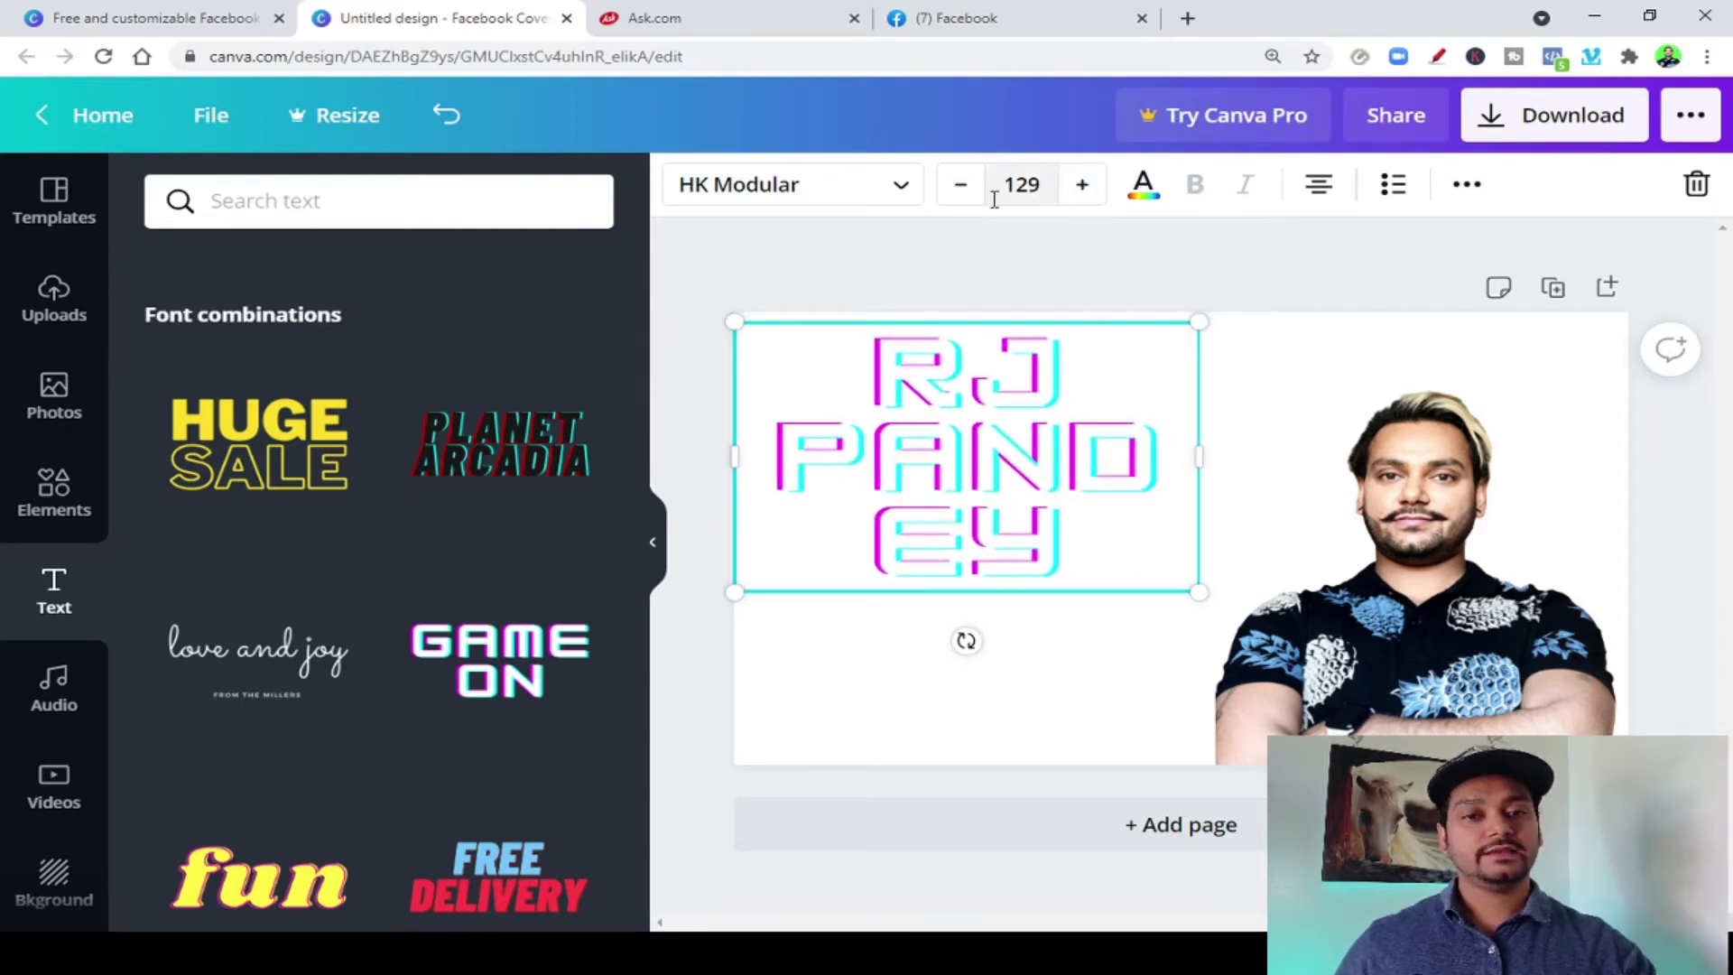
pyautogui.click(961, 188)
pyautogui.click(960, 188)
pyautogui.click(961, 188)
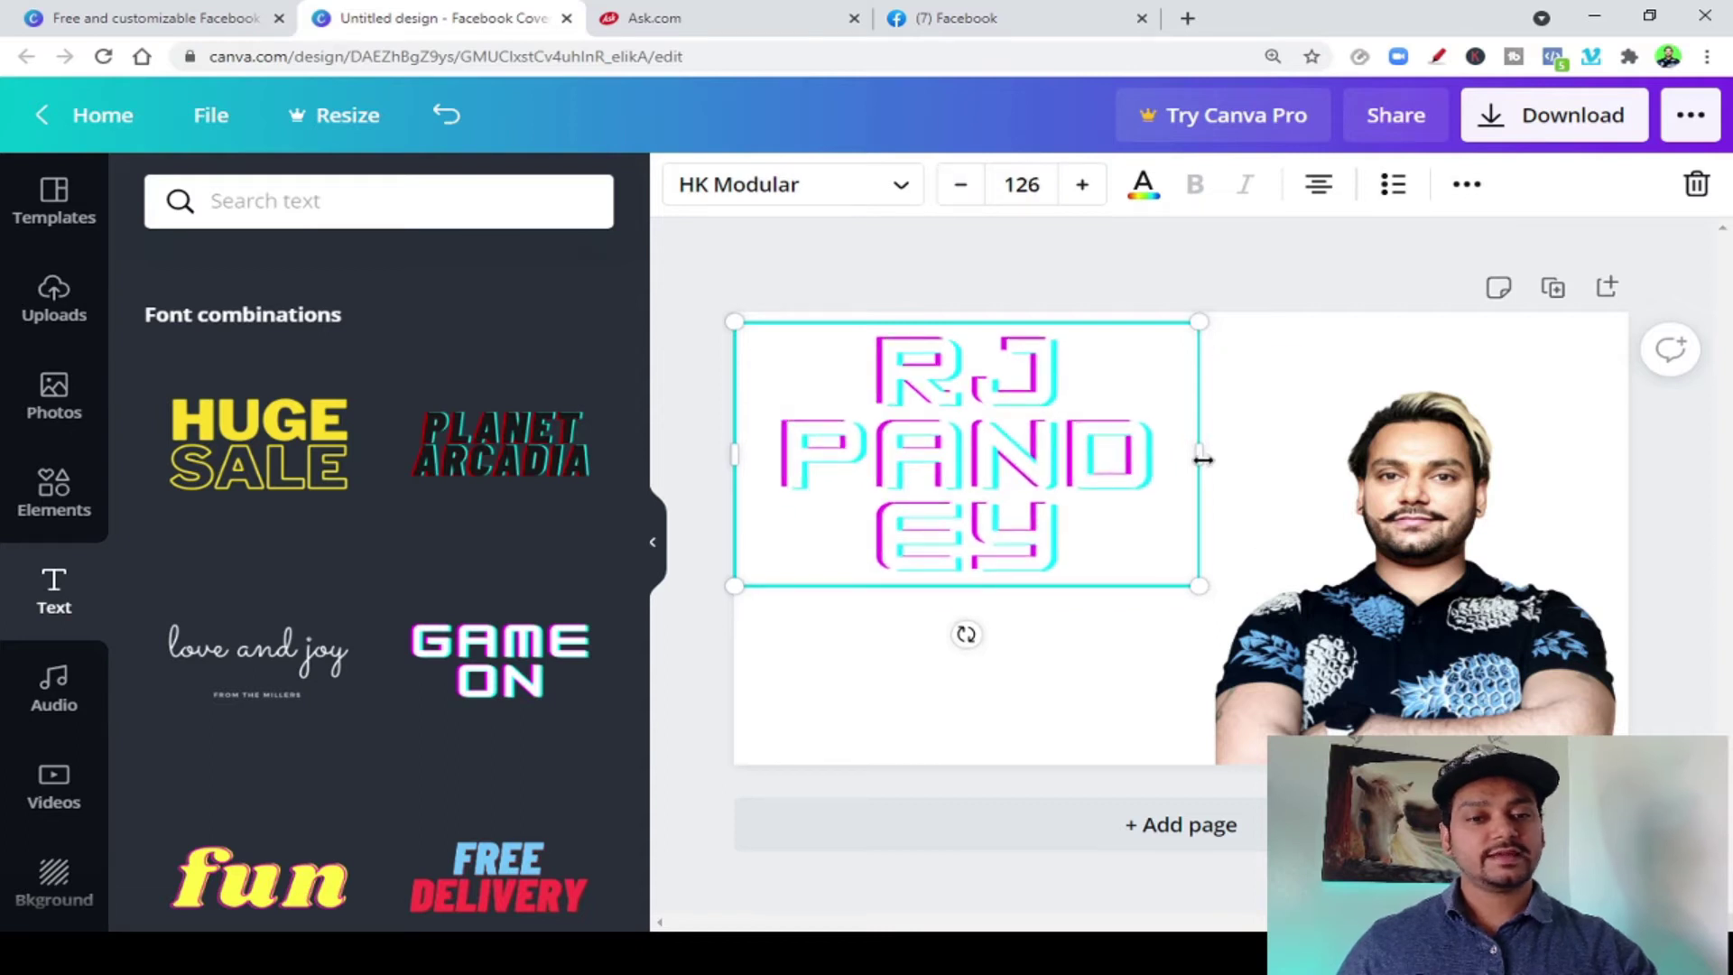
pyautogui.moveTo(1199, 456); pyautogui.dragTo(1315, 456)
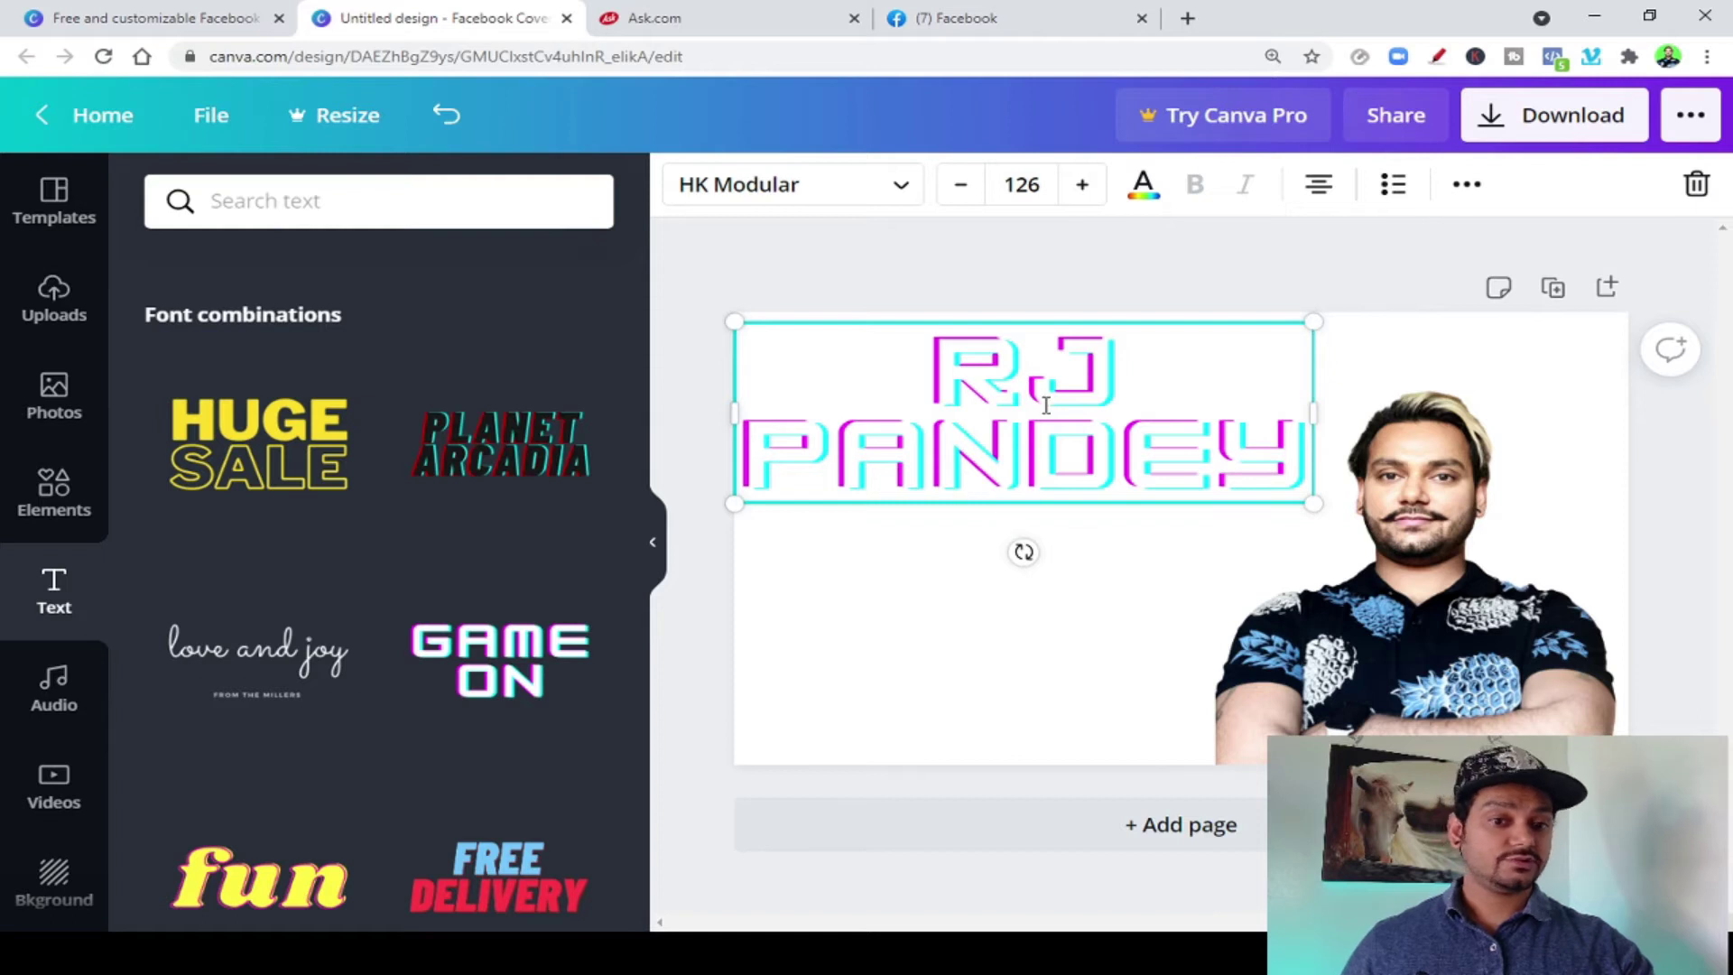
# Compare the name with the reference cover on Facebook and reduce its font size to 103 in the Canva design
pyautogui.click(955, 20)
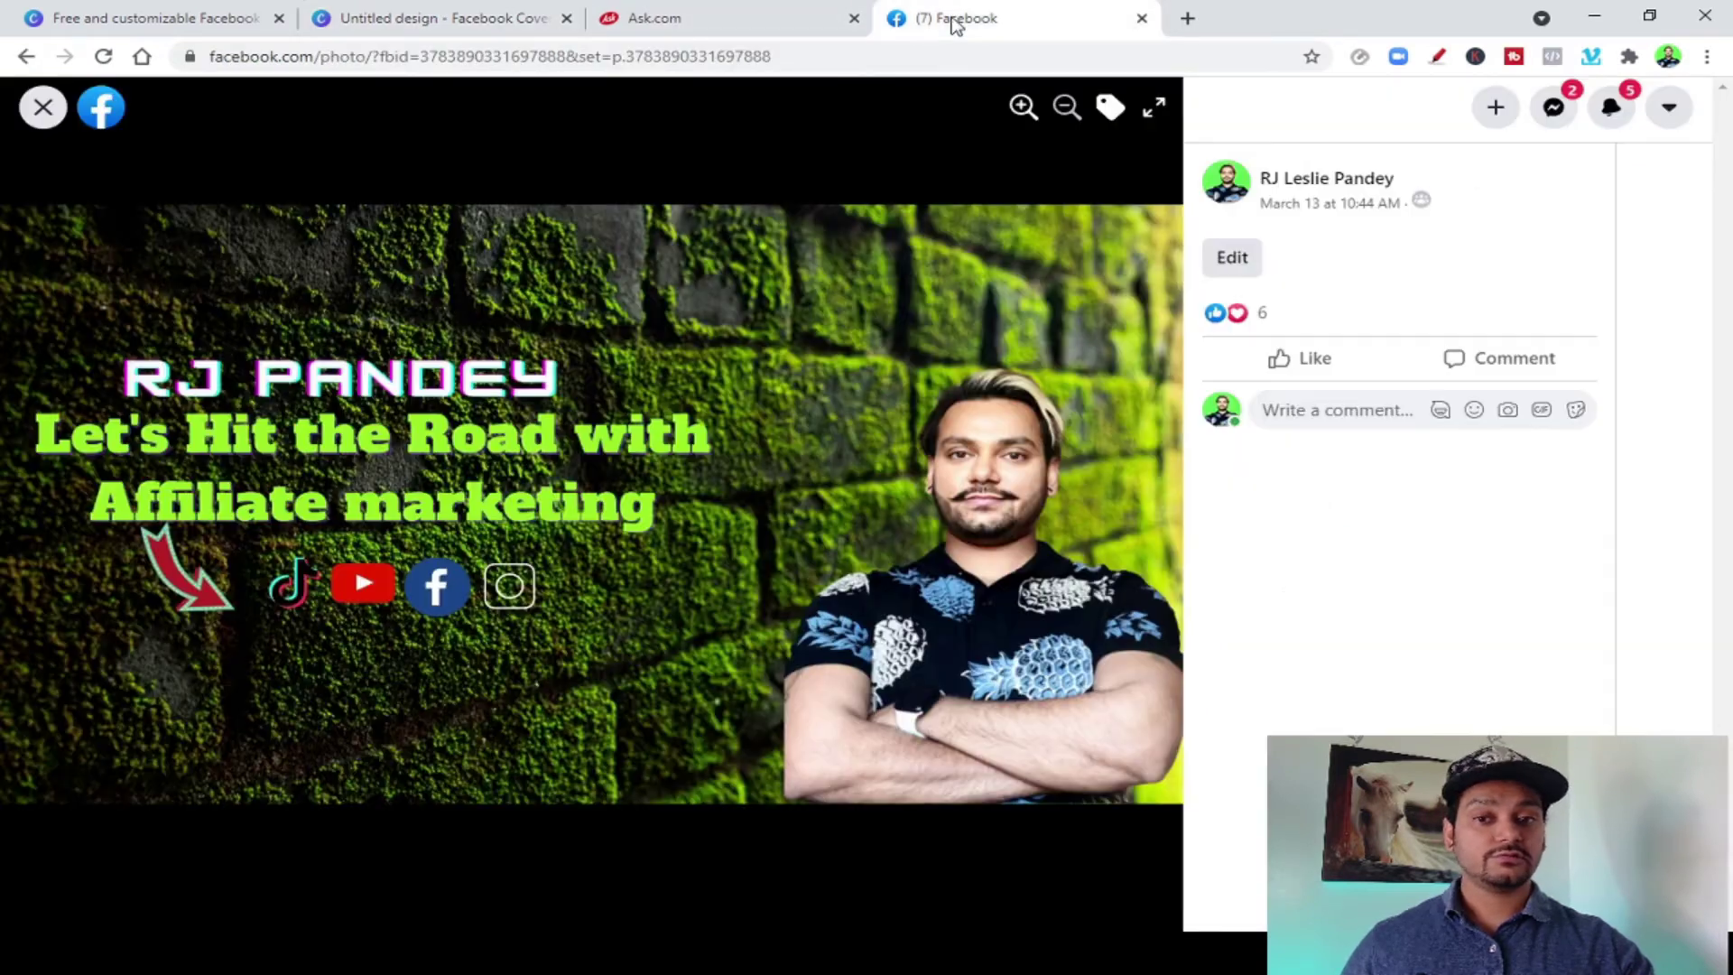
pyautogui.click(427, 21)
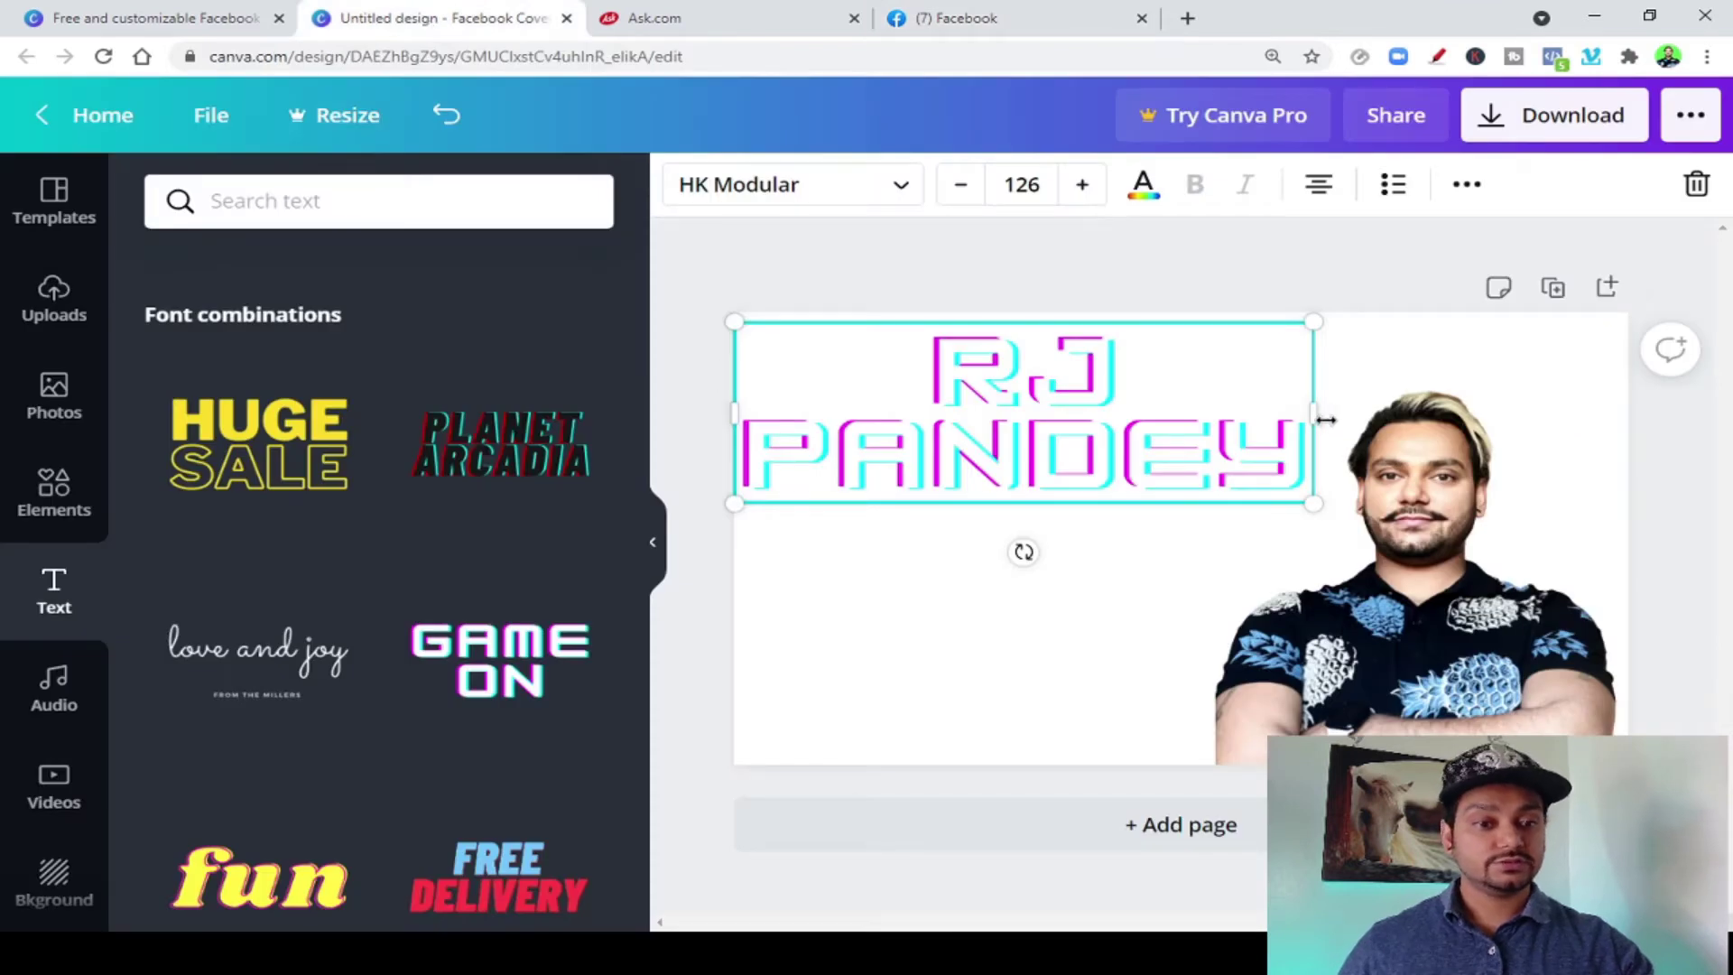
pyautogui.click(960, 188)
pyautogui.click(960, 188)
pyautogui.click(960, 188)
pyautogui.click(959, 188)
pyautogui.click(959, 190)
pyautogui.click(959, 189)
pyautogui.click(959, 189)
pyautogui.click(959, 189)
pyautogui.click(959, 190)
pyautogui.click(958, 190)
pyautogui.click(959, 190)
pyautogui.click(959, 189)
pyautogui.click(959, 190)
pyautogui.click(959, 189)
pyautogui.click(959, 189)
pyautogui.click(959, 189)
pyautogui.click(959, 189)
pyautogui.click(959, 190)
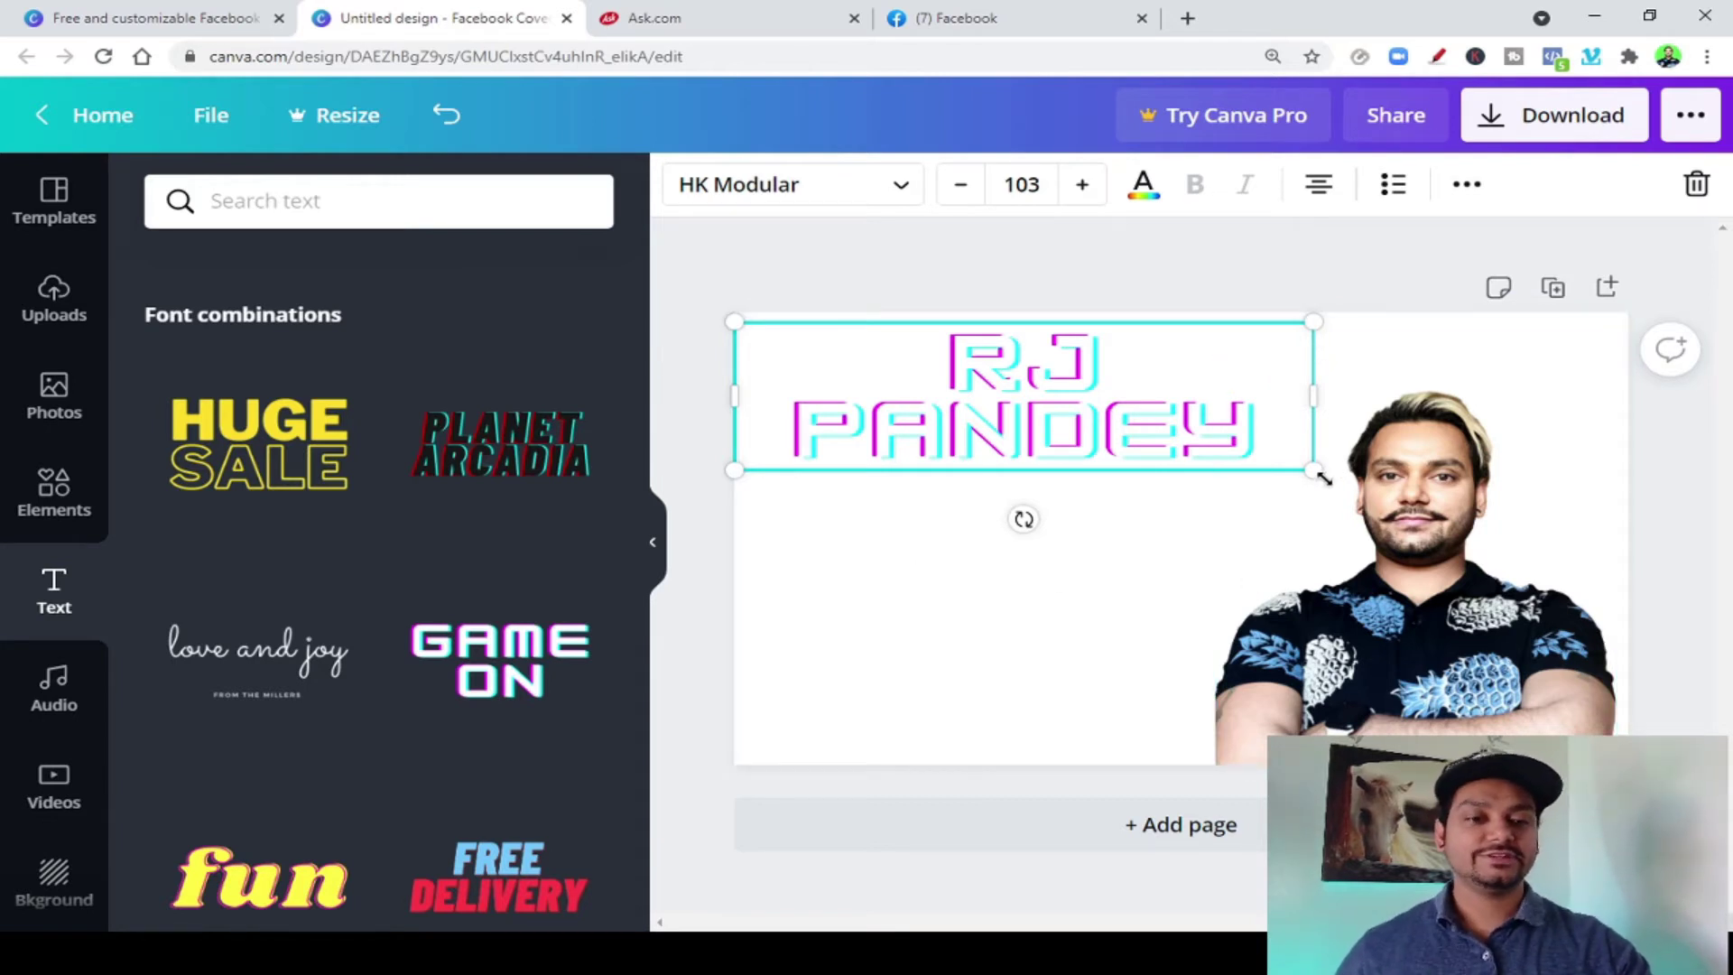
# Try scaling the name text down to 95.7 and formatting it as a list, and undo these changes
pyautogui.moveTo(1318, 477); pyautogui.dragTo(1272, 459)
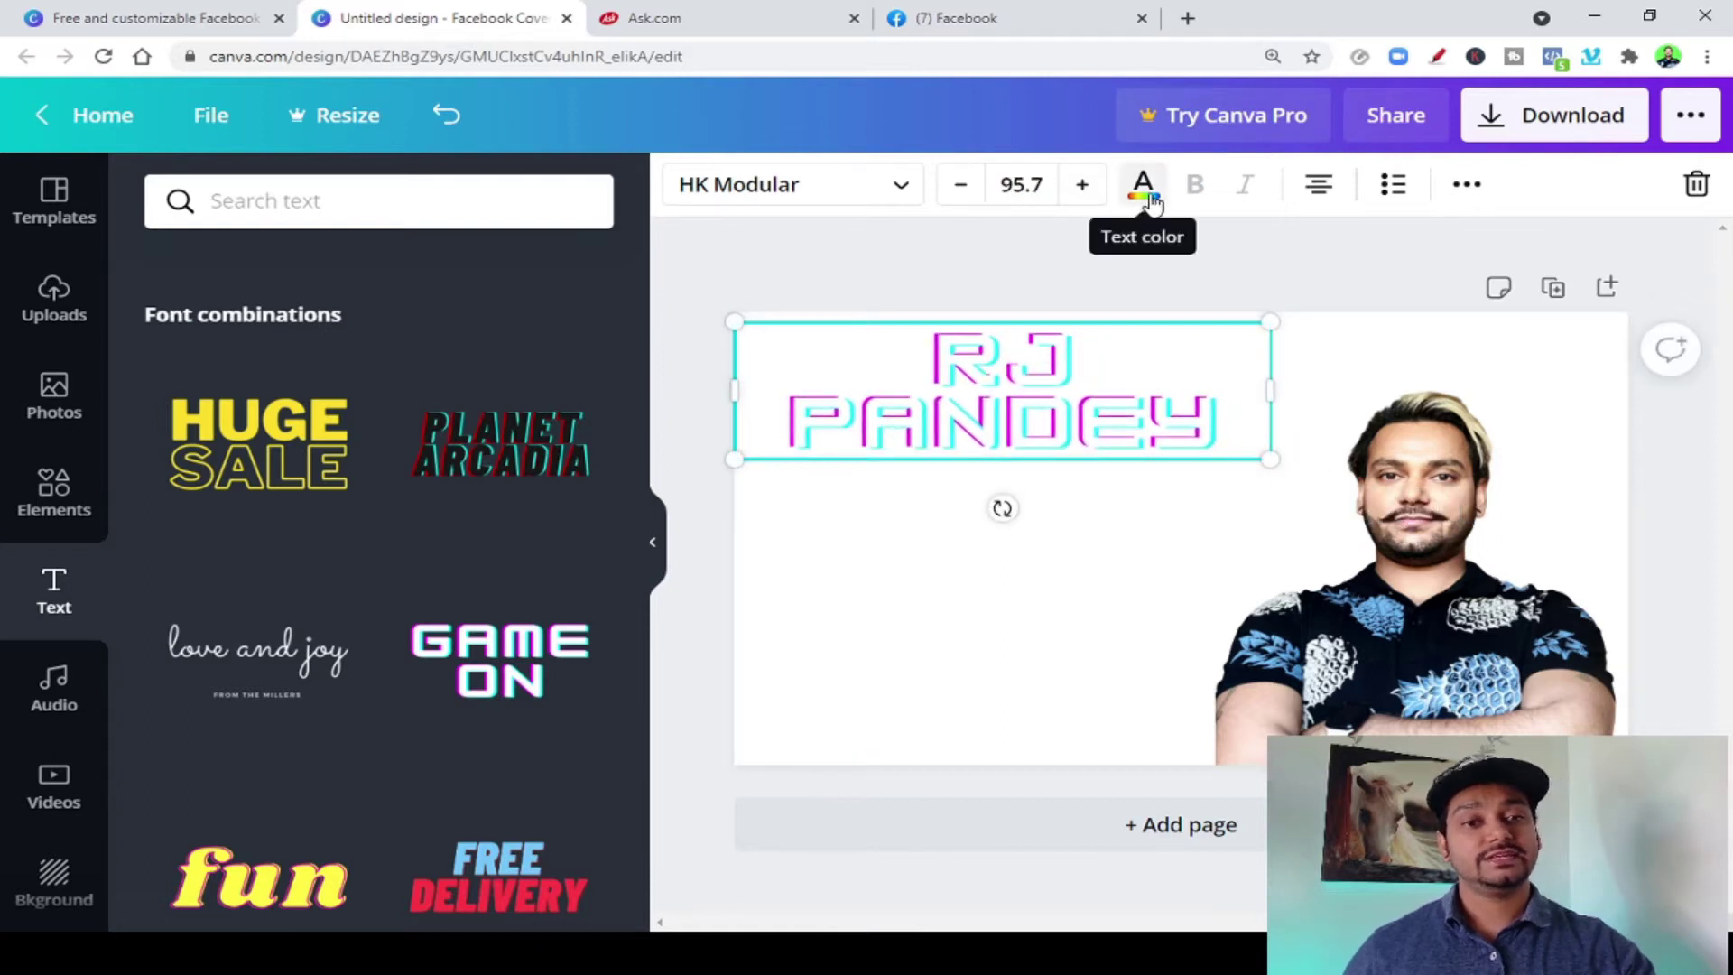
pyautogui.click(1393, 189)
pyautogui.click(1393, 189)
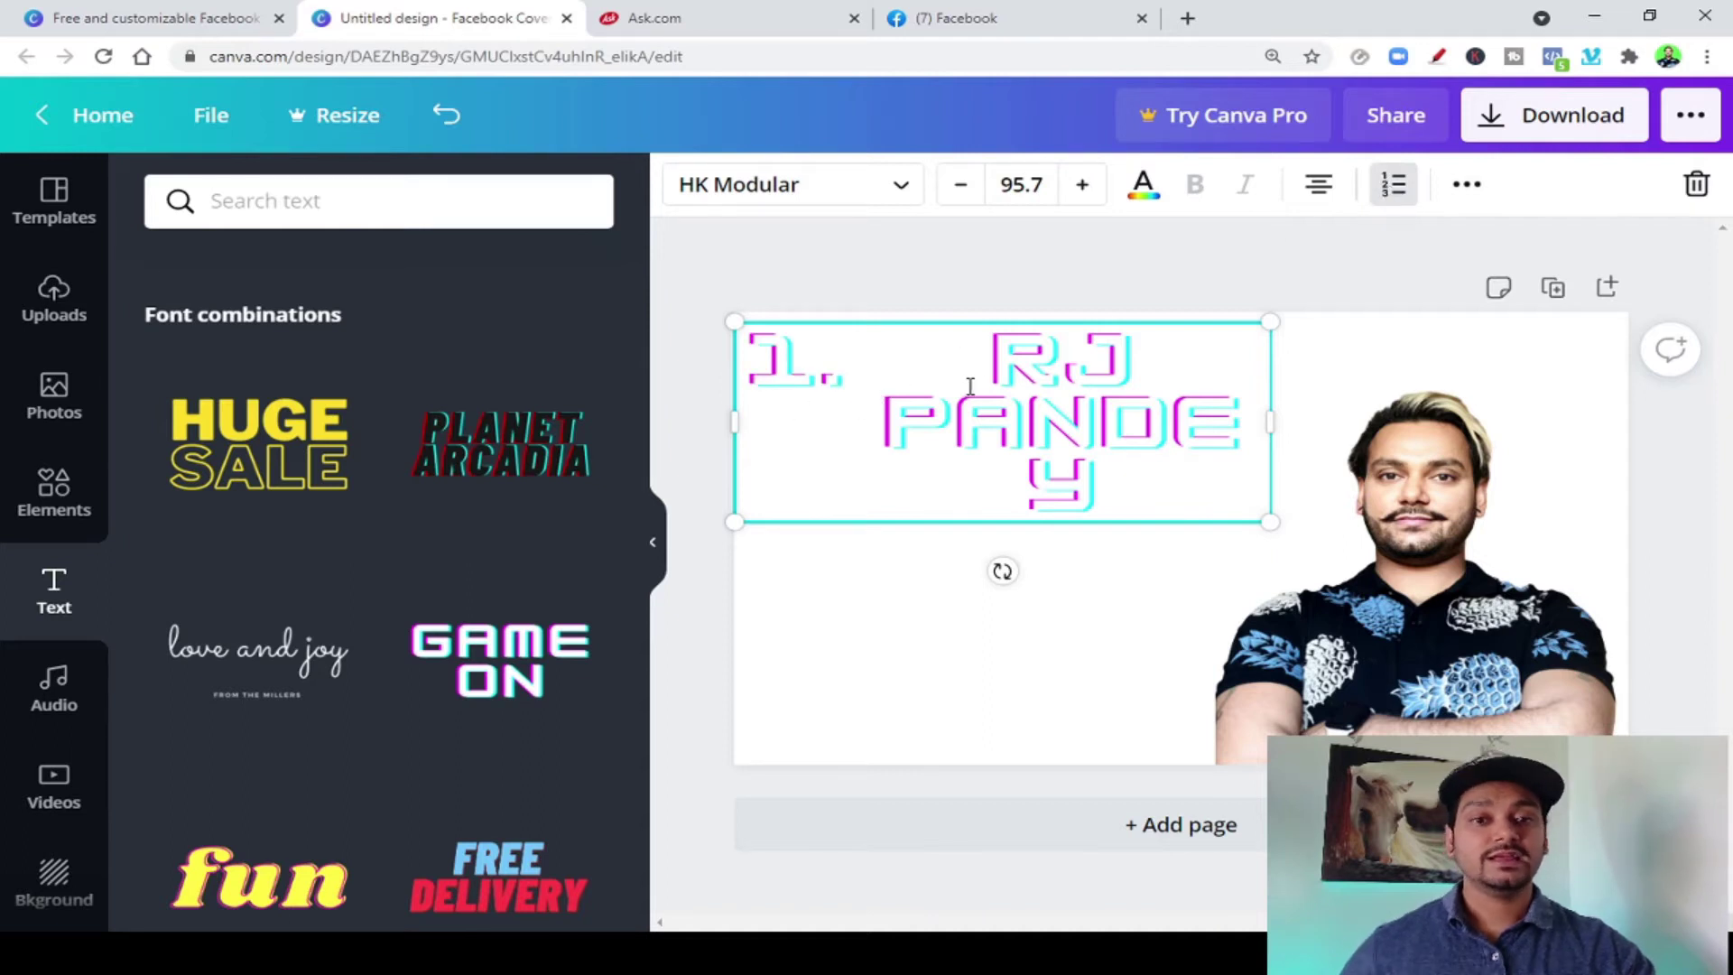
pyautogui.click(451, 111)
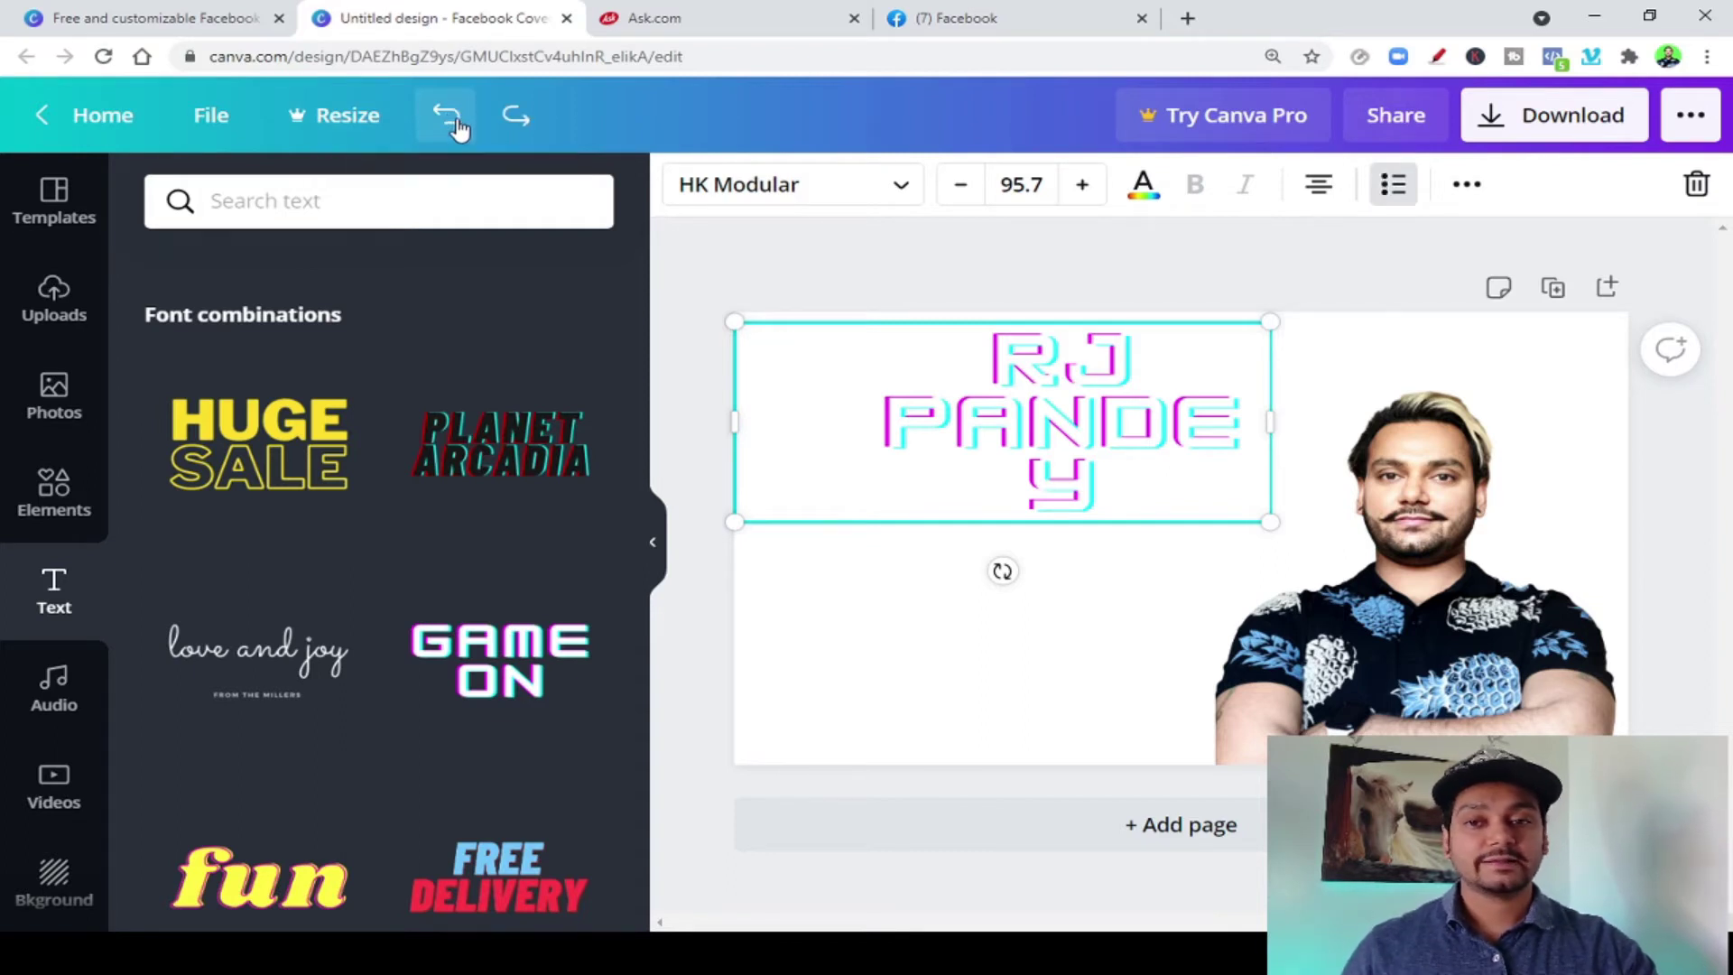
pyautogui.click(456, 122)
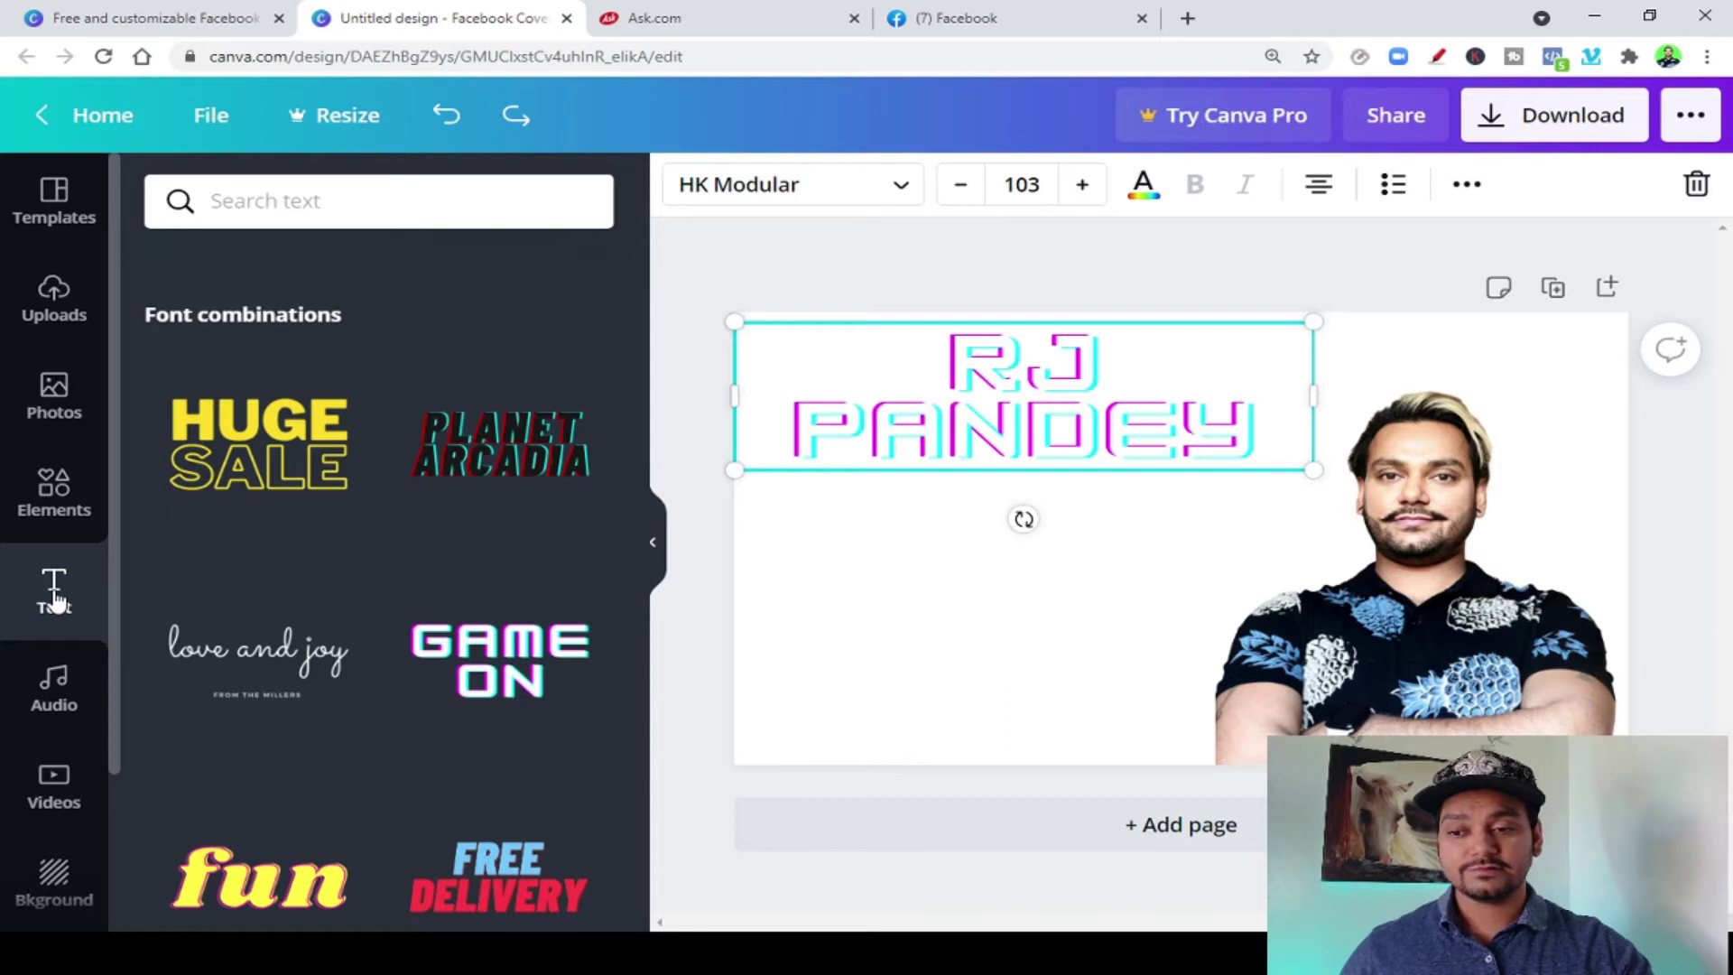
# Add a heading text box below the name and clear its placeholder text
pyautogui.scroll(6, 309, 549)
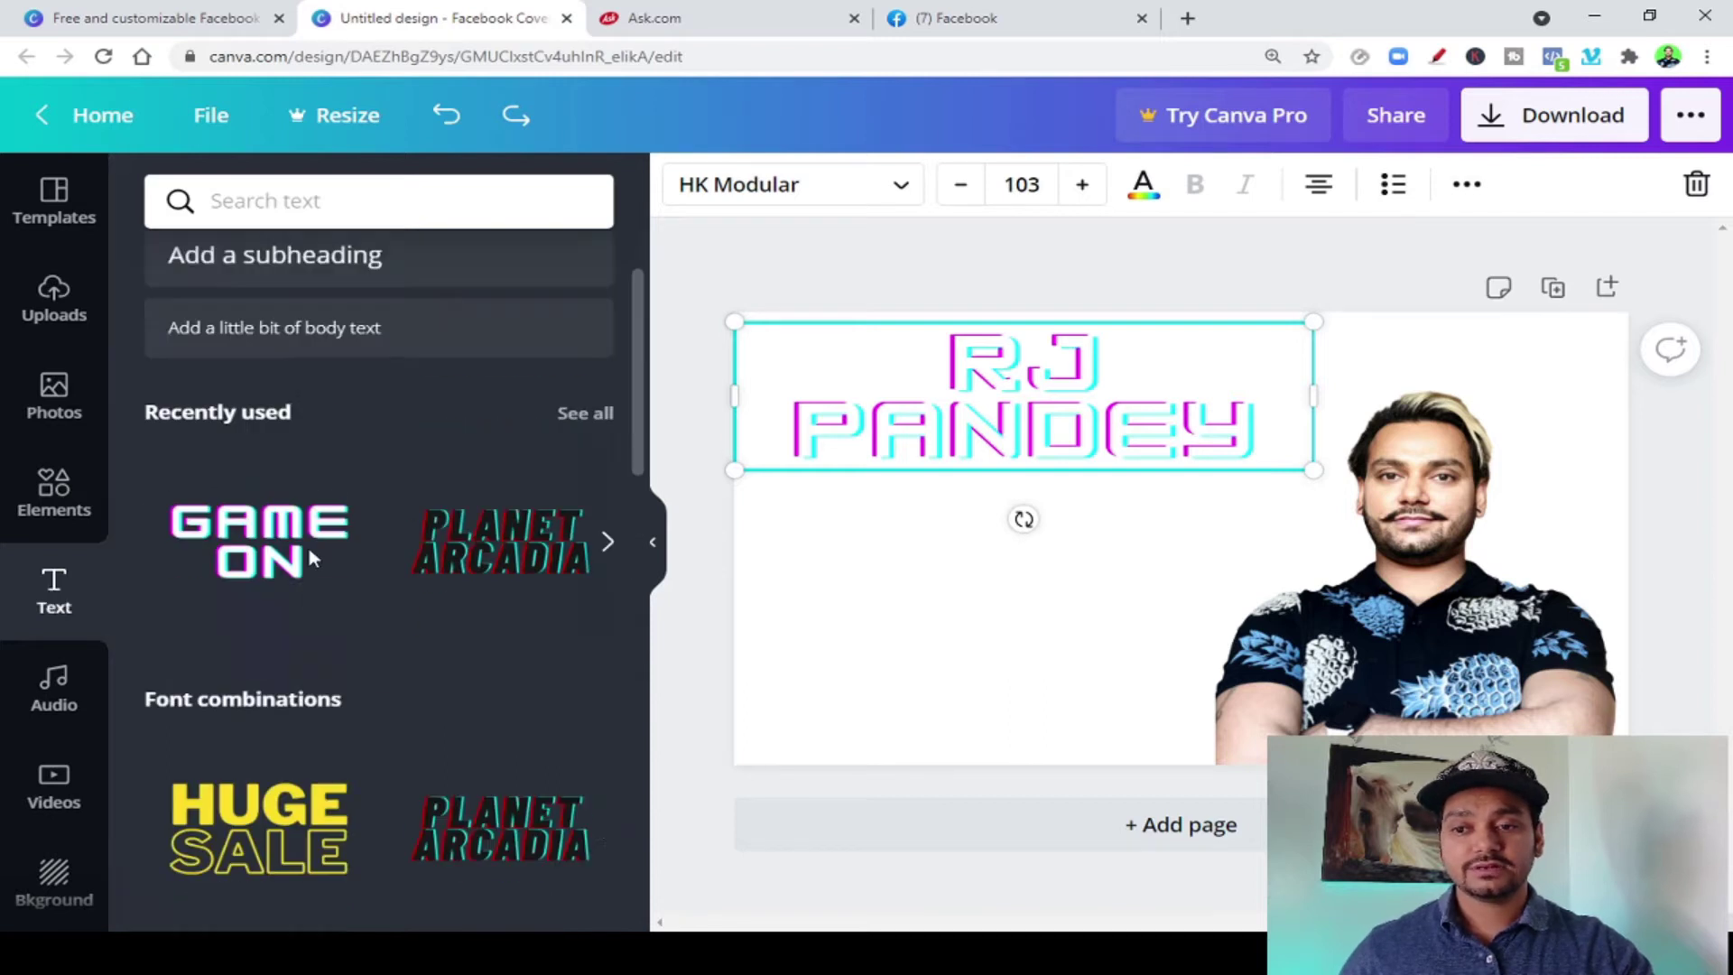
pyautogui.moveTo(337, 335); pyautogui.dragTo(1015, 522)
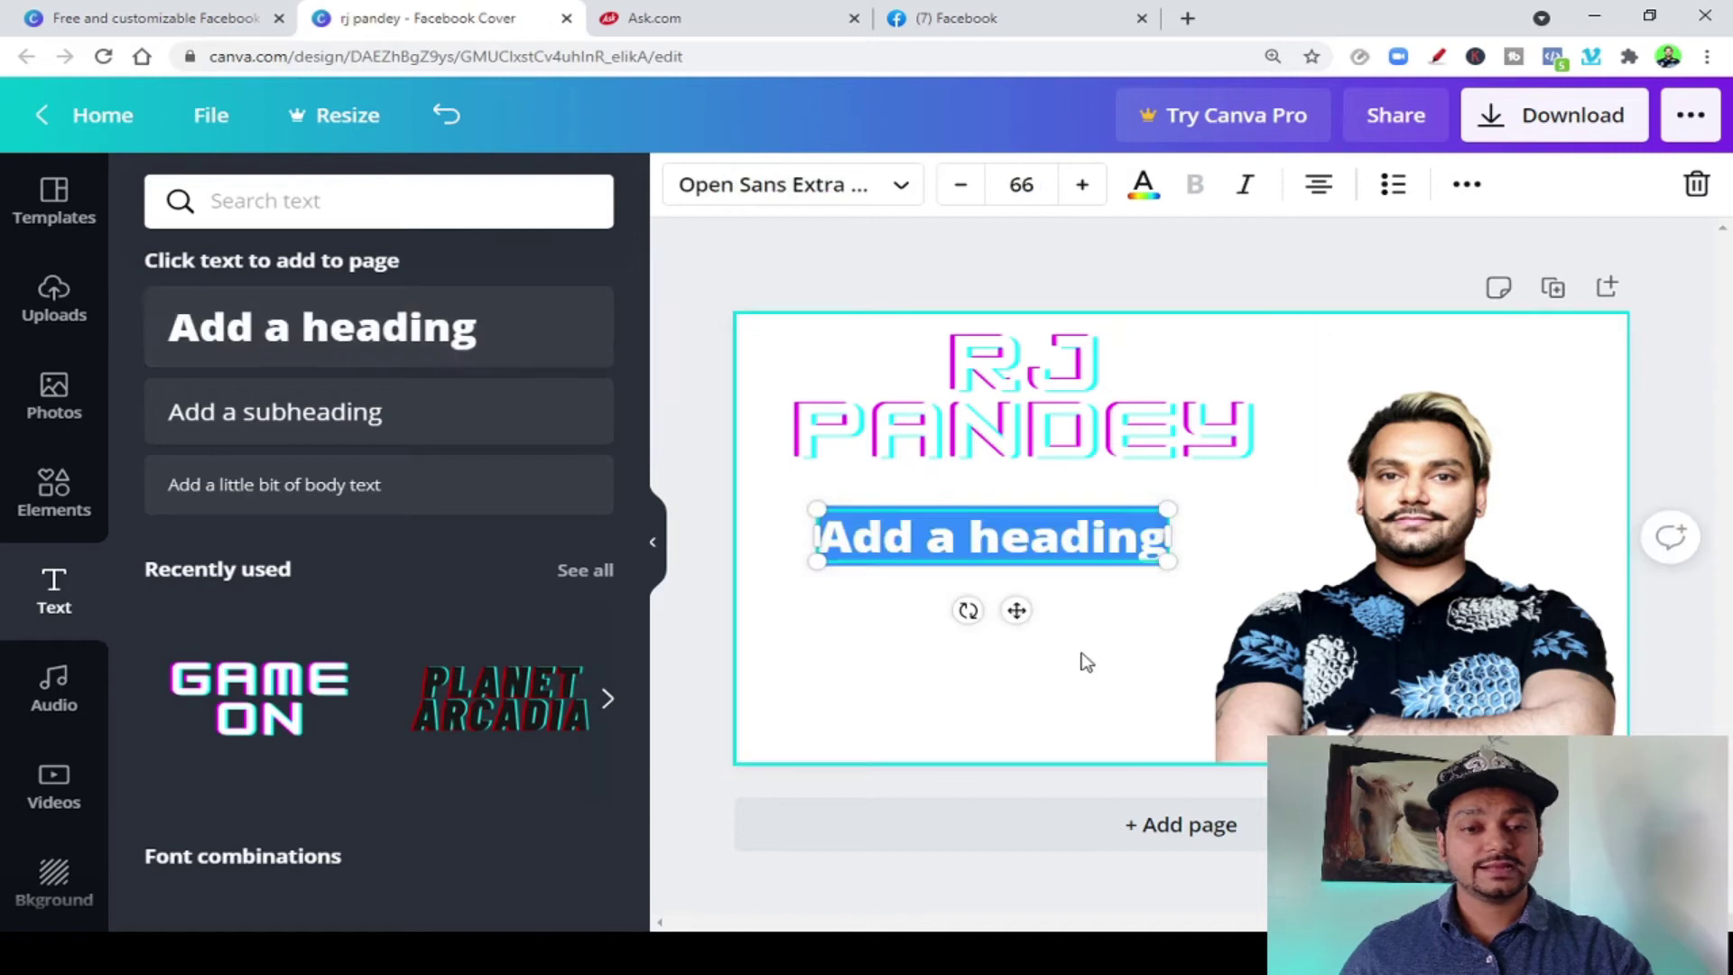
pyautogui.doubleClick(1161, 543)
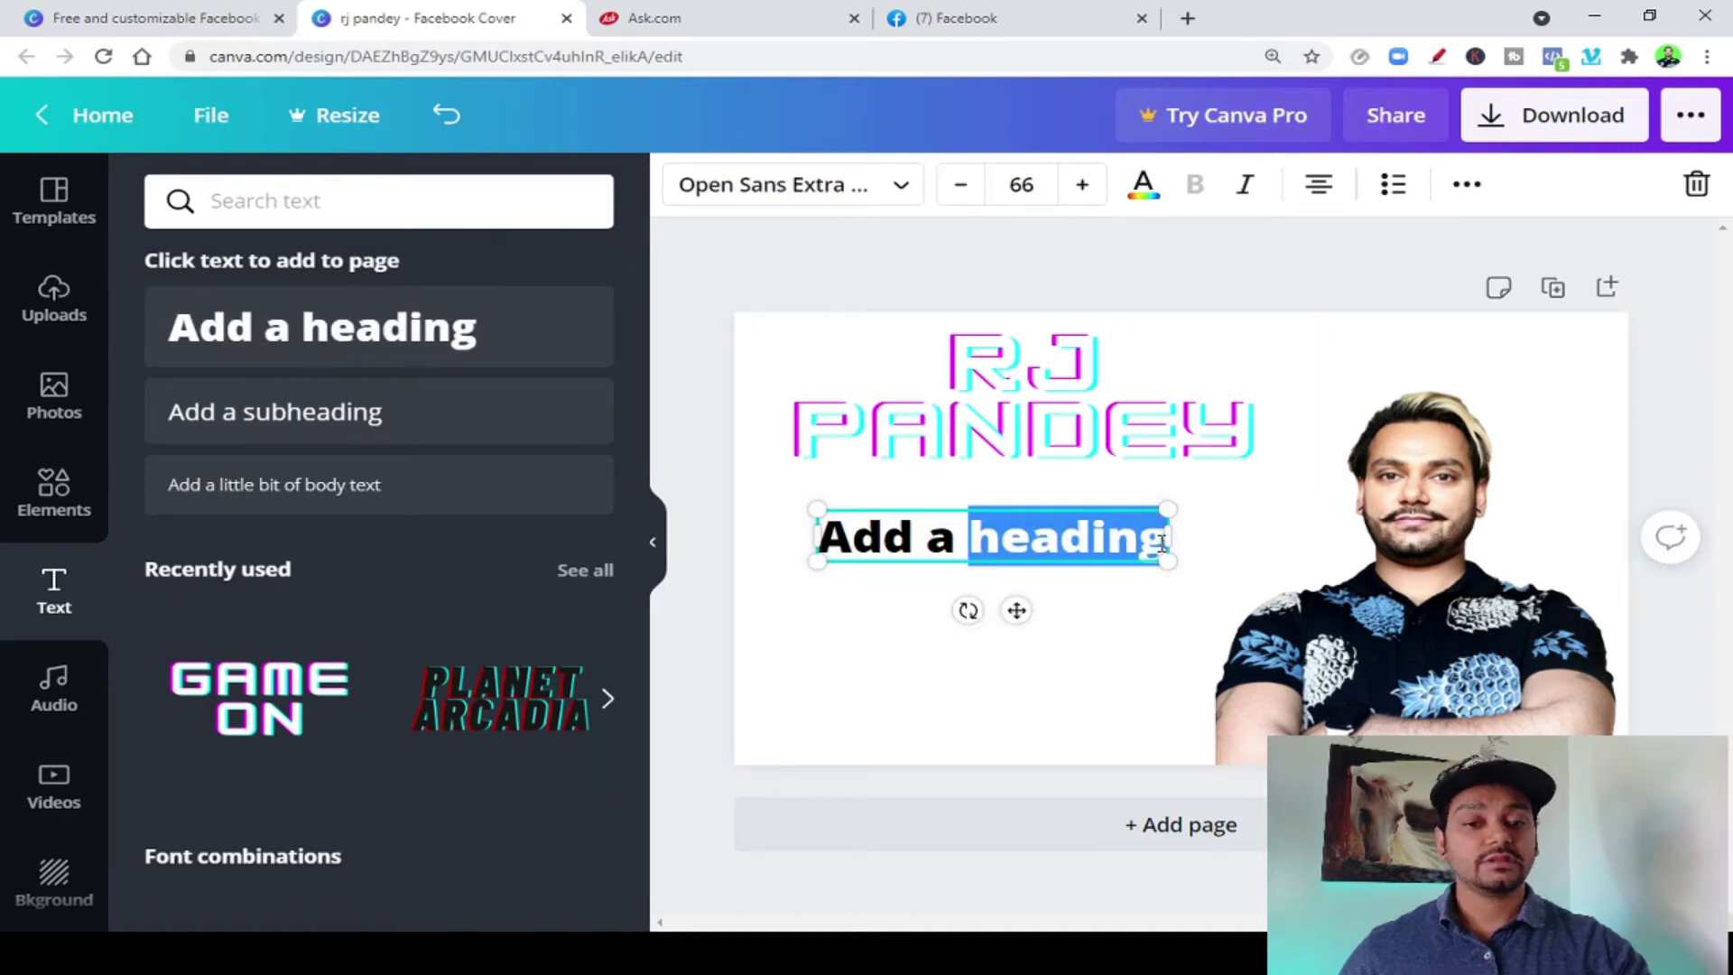
pyautogui.press('BackSpace')
pyautogui.press('BackSpace')
pyautogui.press('BackSpace')
pyautogui.press('BackSpace')
pyautogui.press('BackSpace')
pyautogui.press('BackSpace')
pyautogui.press('BackSpace')
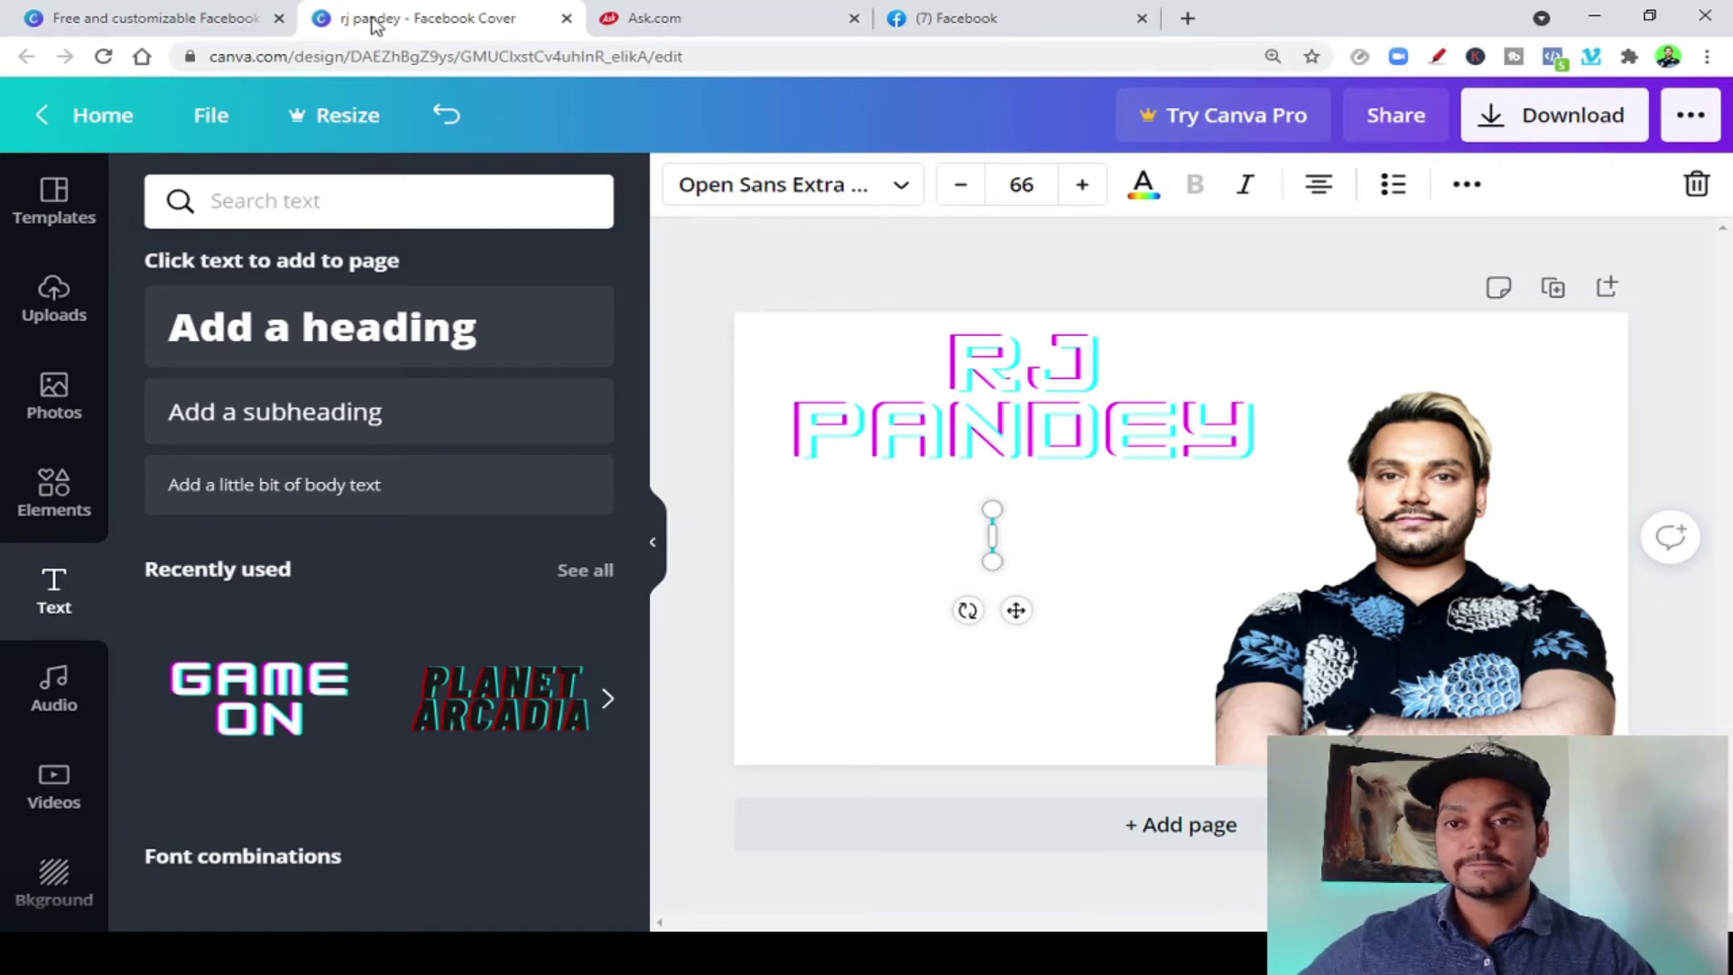
# Check the tagline wording on the reference cover on Facebook and return to the Canva design
pyautogui.click(192, 27)
pyautogui.click(400, 24)
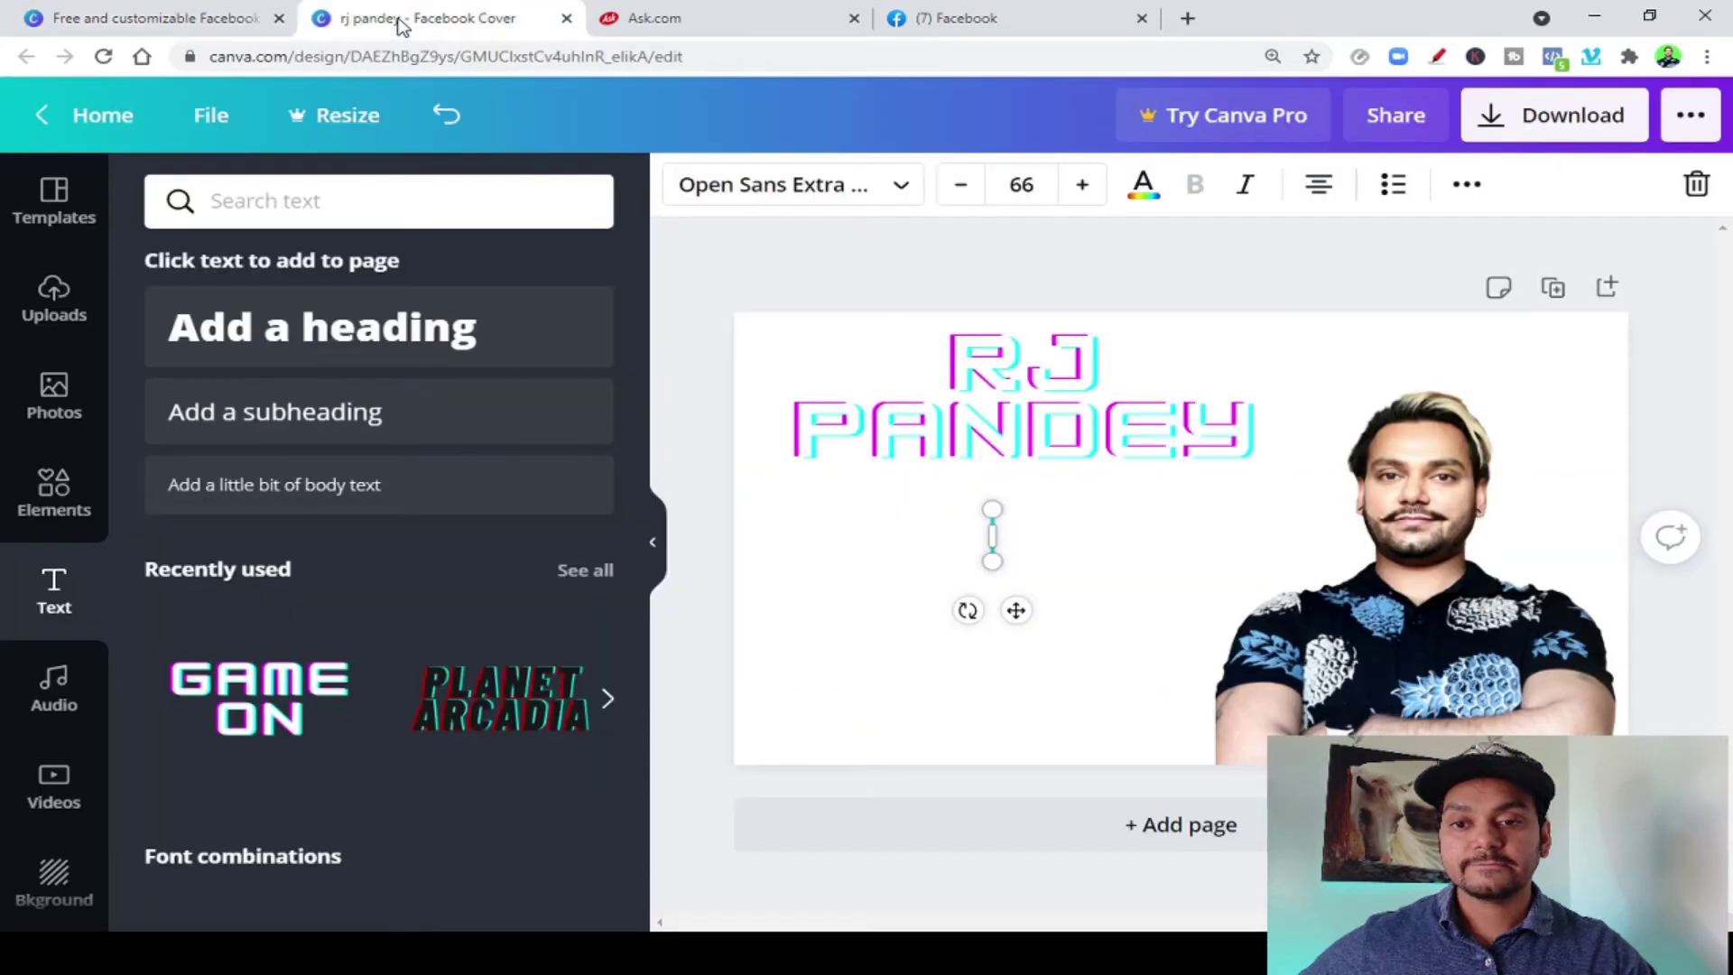
pyautogui.click(993, 25)
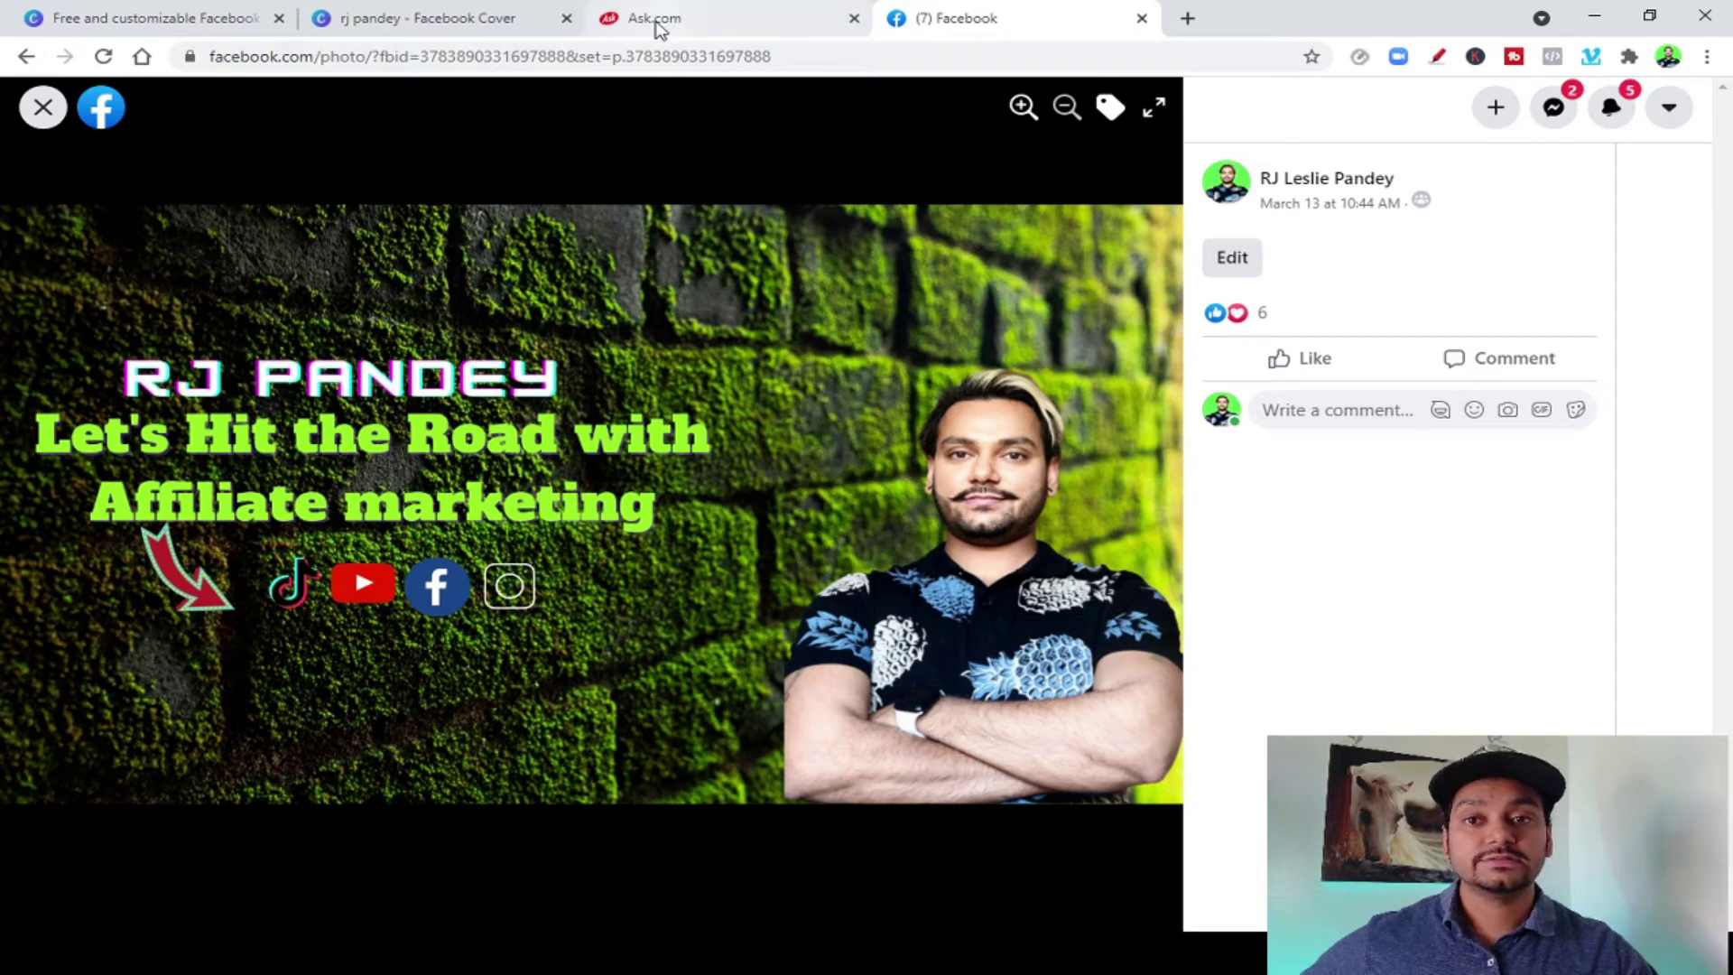
pyautogui.click(452, 28)
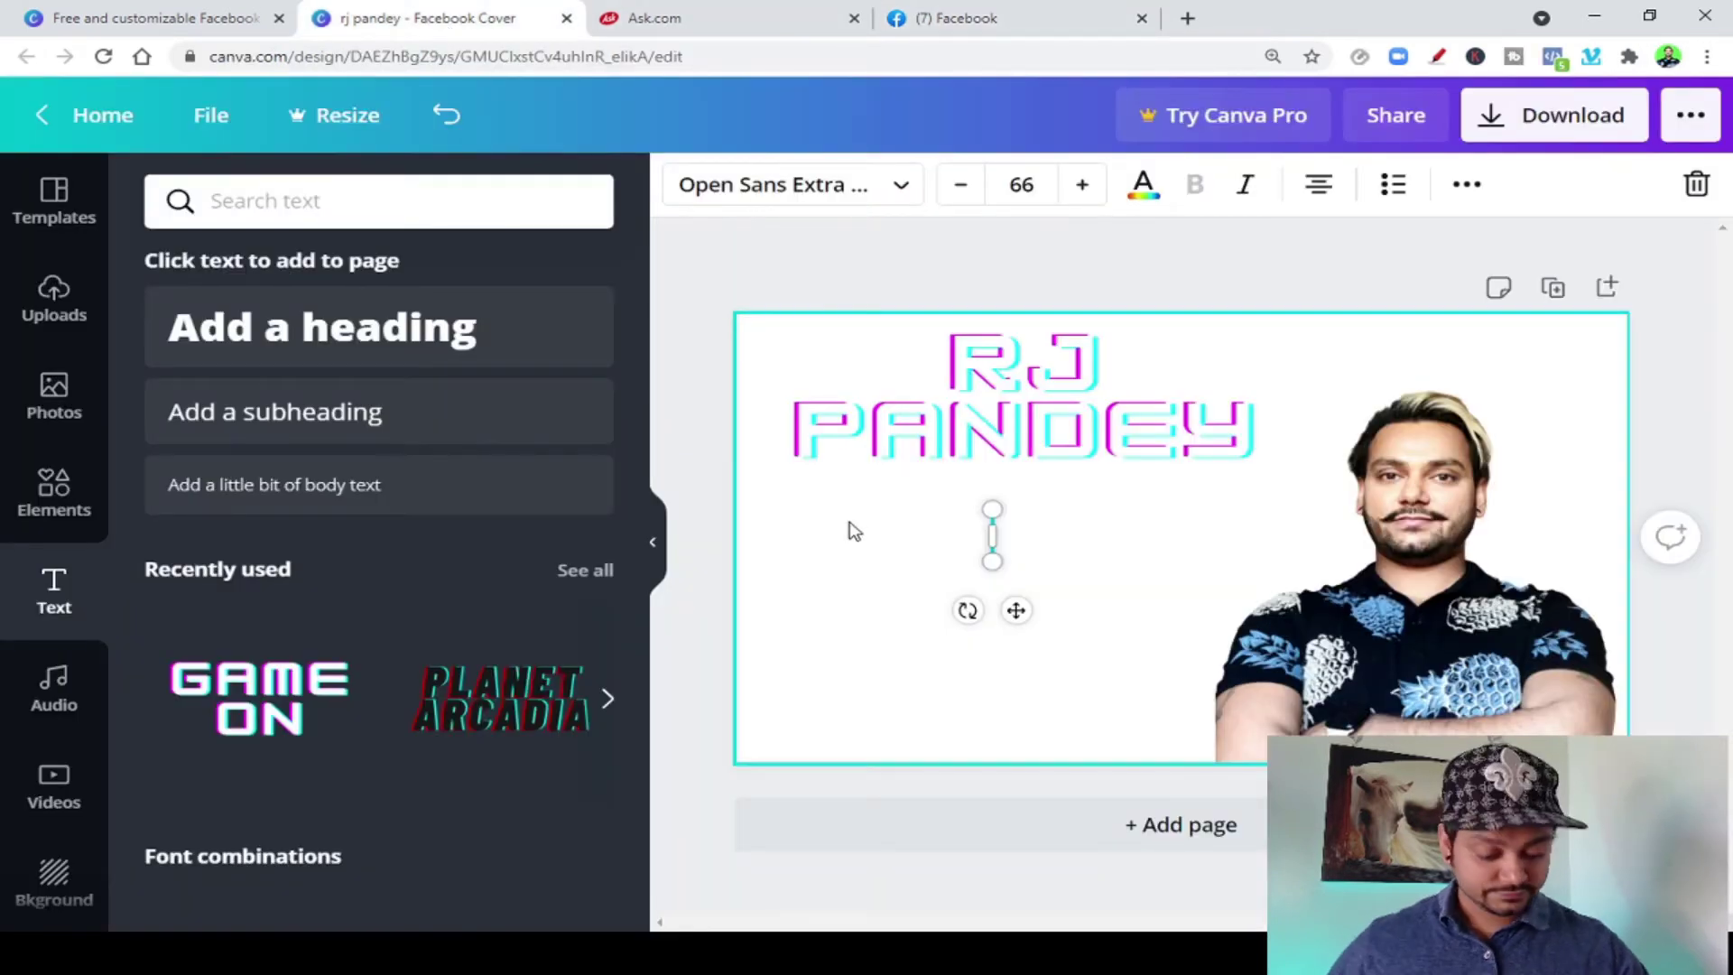
# Enter the tagline "Lets Hit The Road With Affiliate Marketing" in the empty heading text box below the name
pyautogui.write('le')
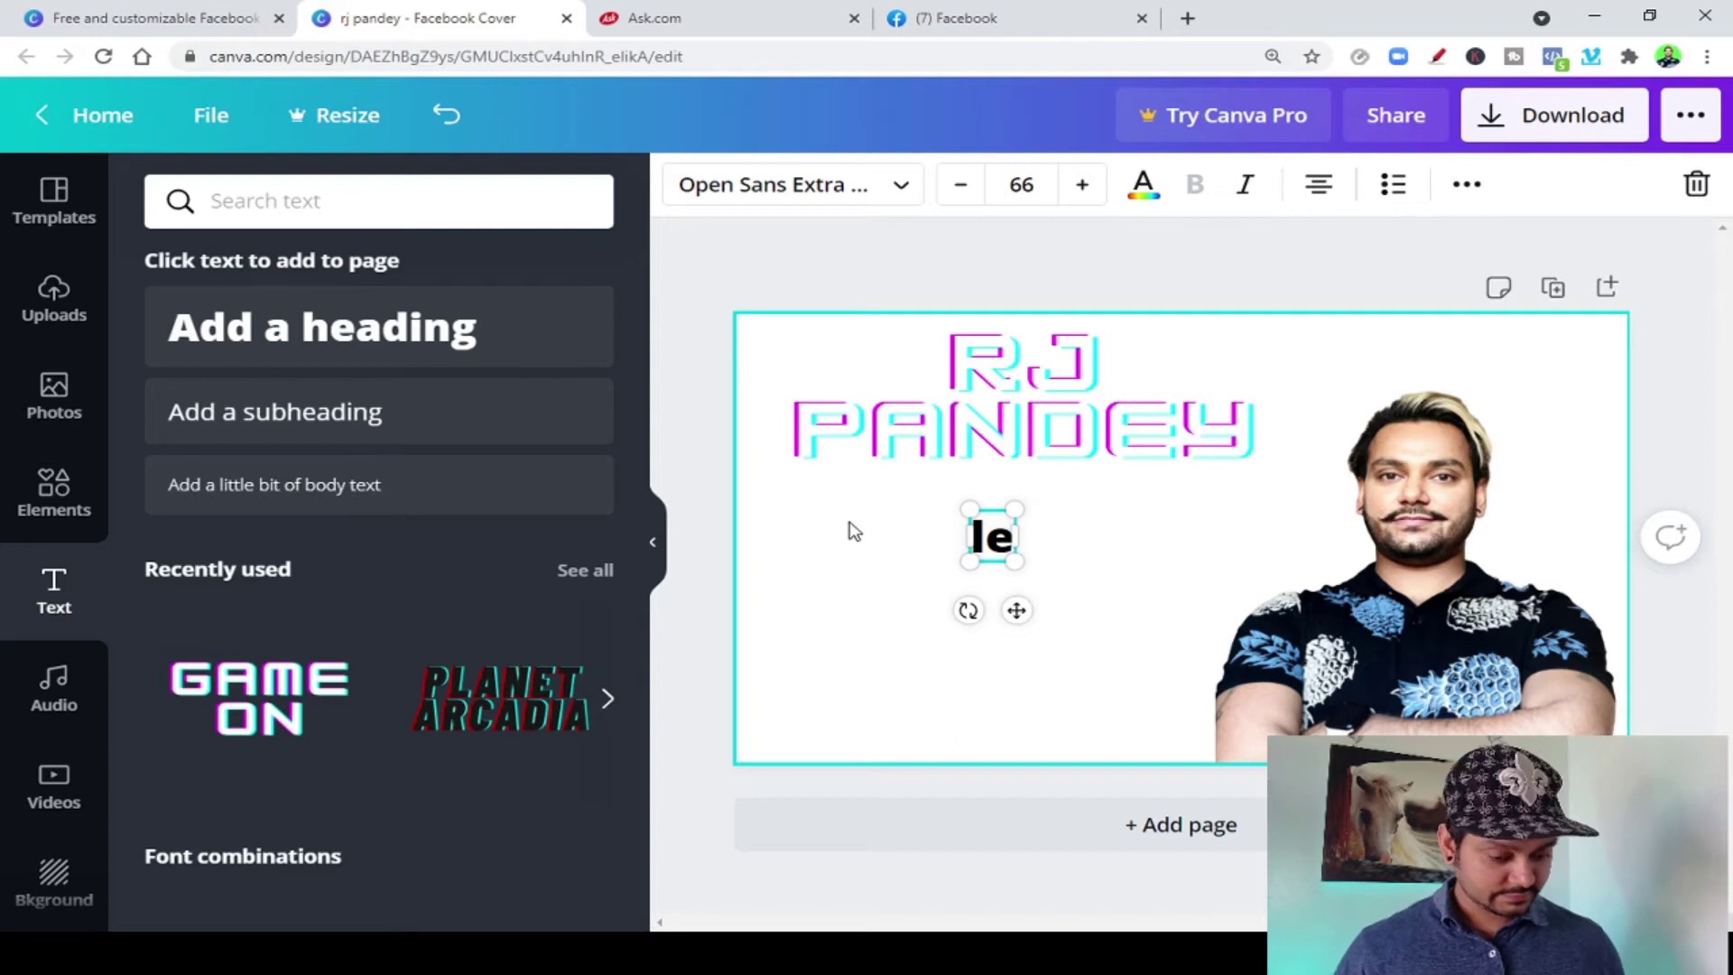
pyautogui.press('BackSpace')
pyautogui.press('BackSpace')
pyautogui.write('L')
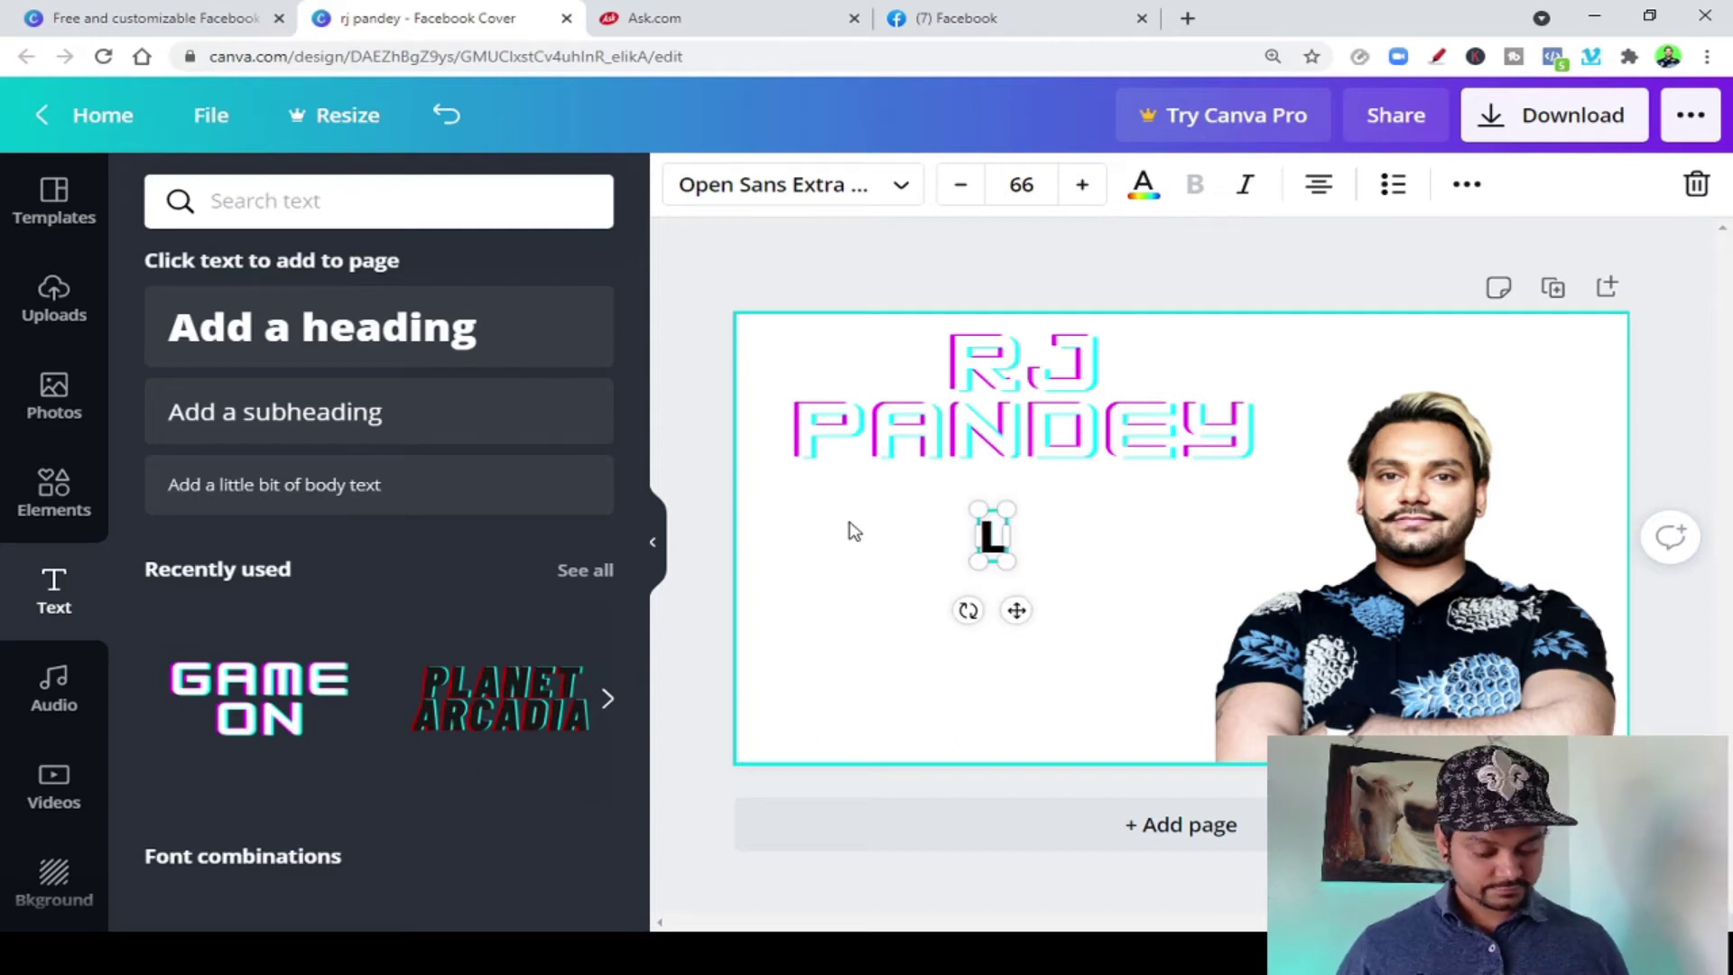
pyautogui.write('ets')
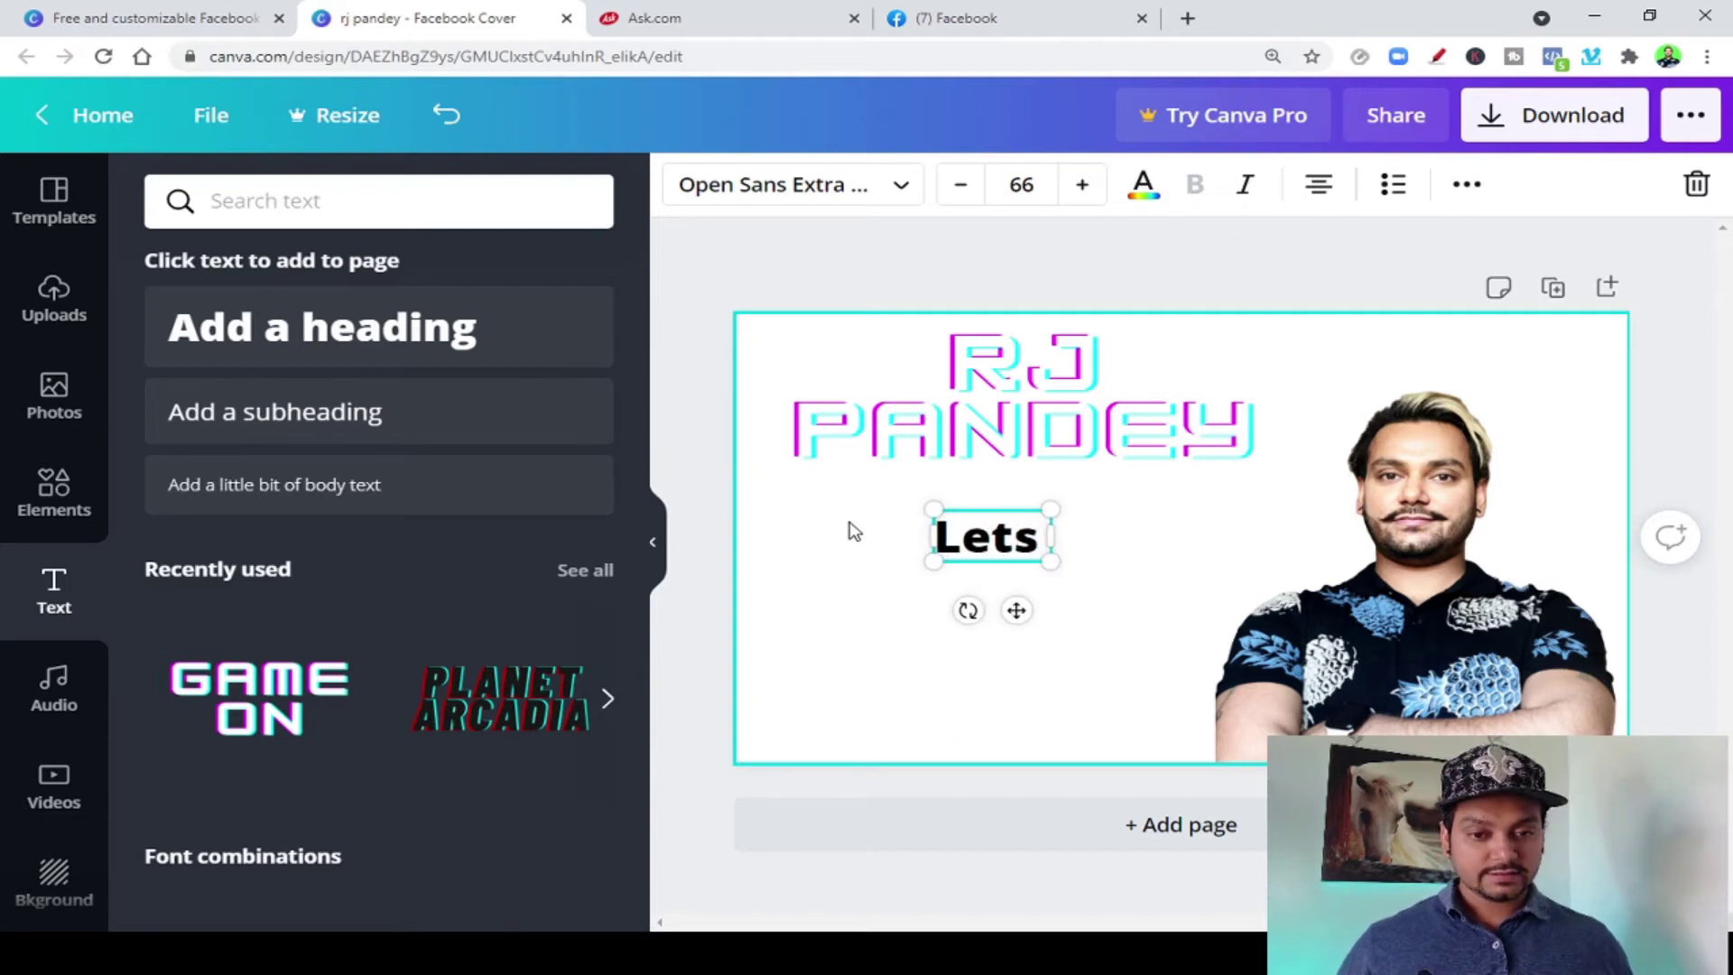
pyautogui.write(' Hit')
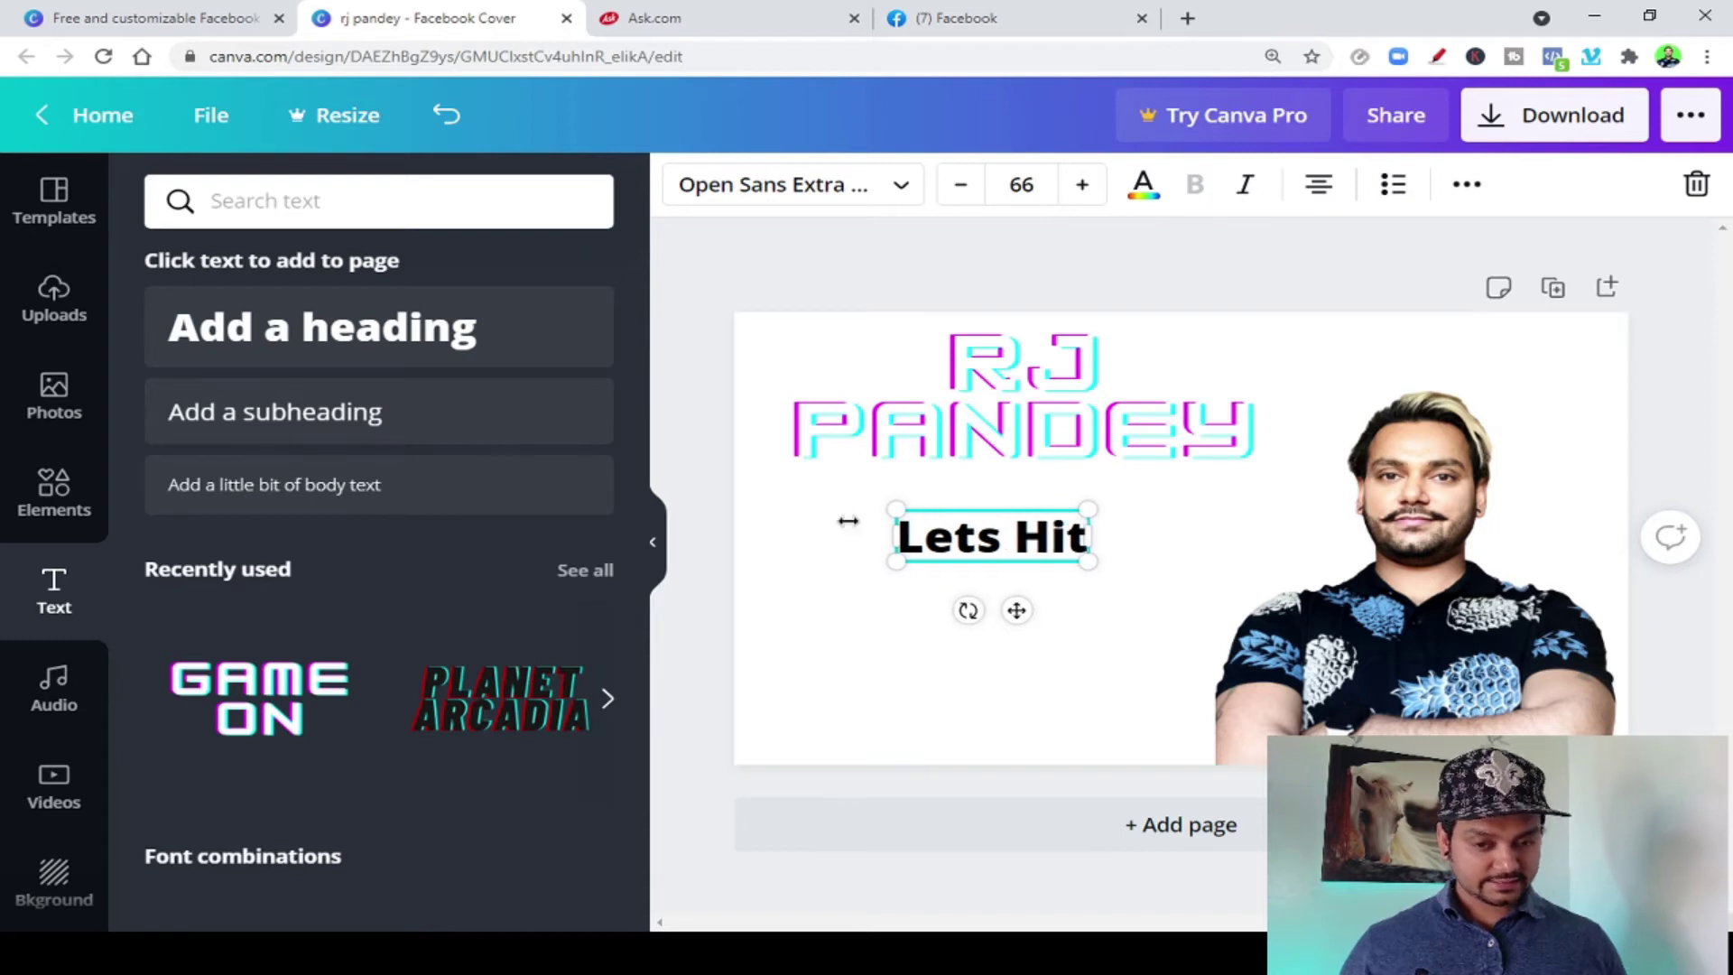
pyautogui.write(' T')
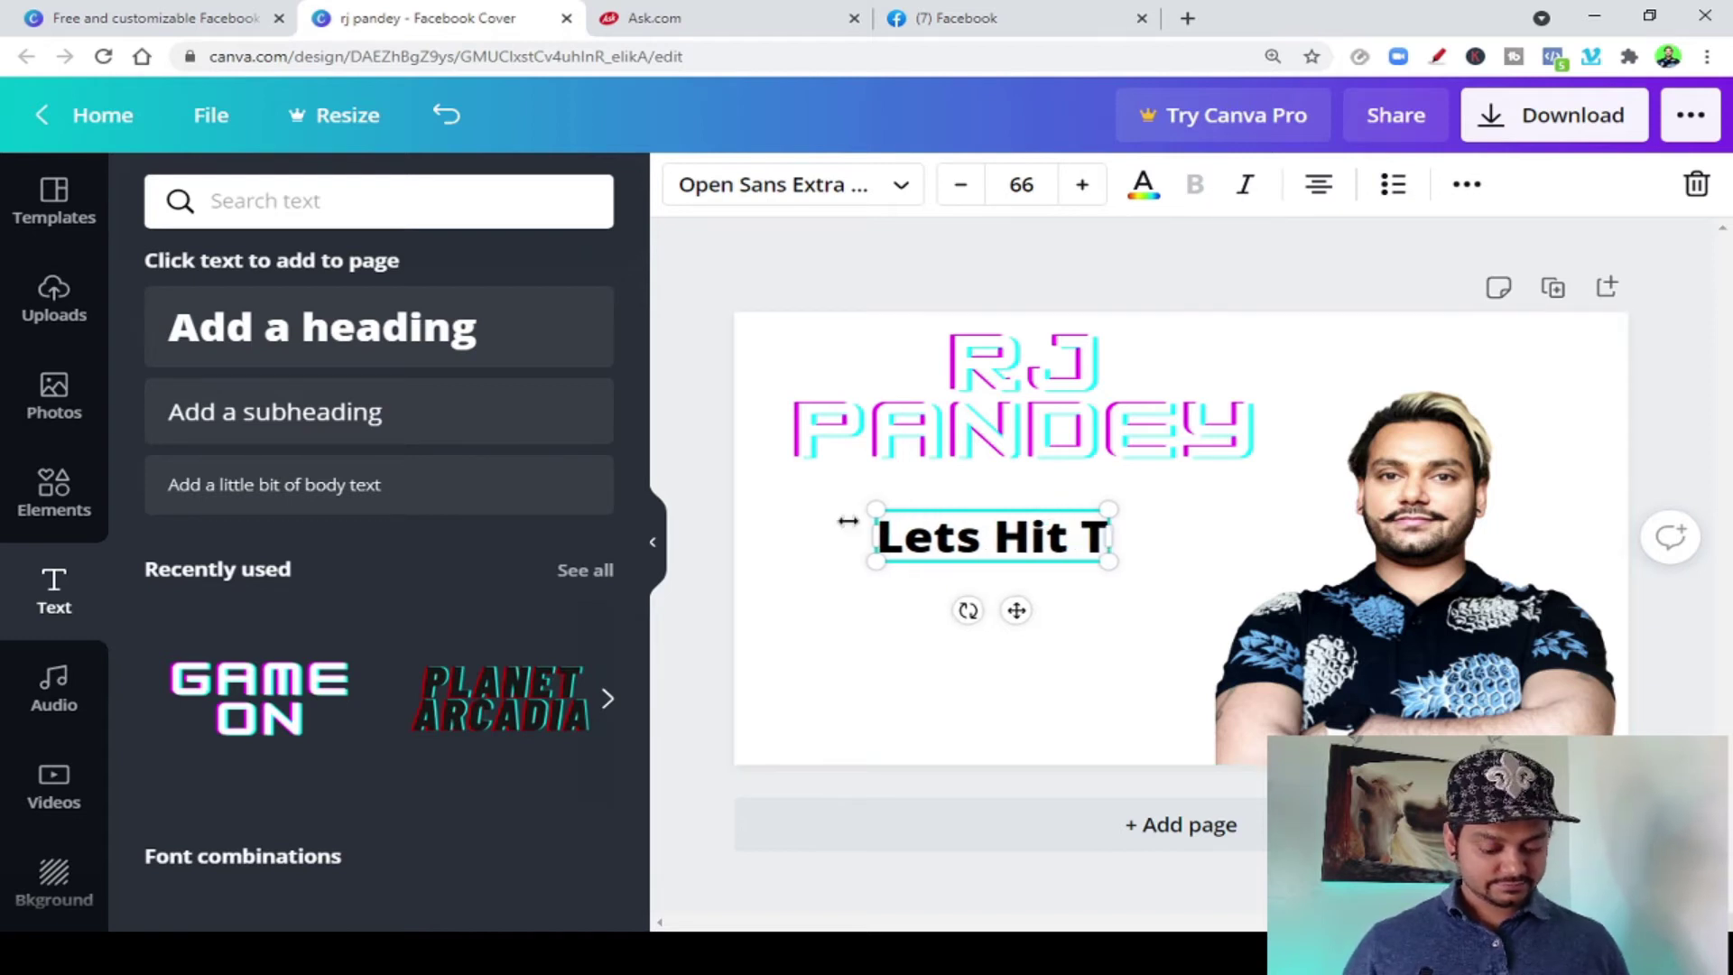
pyautogui.write('he Road')
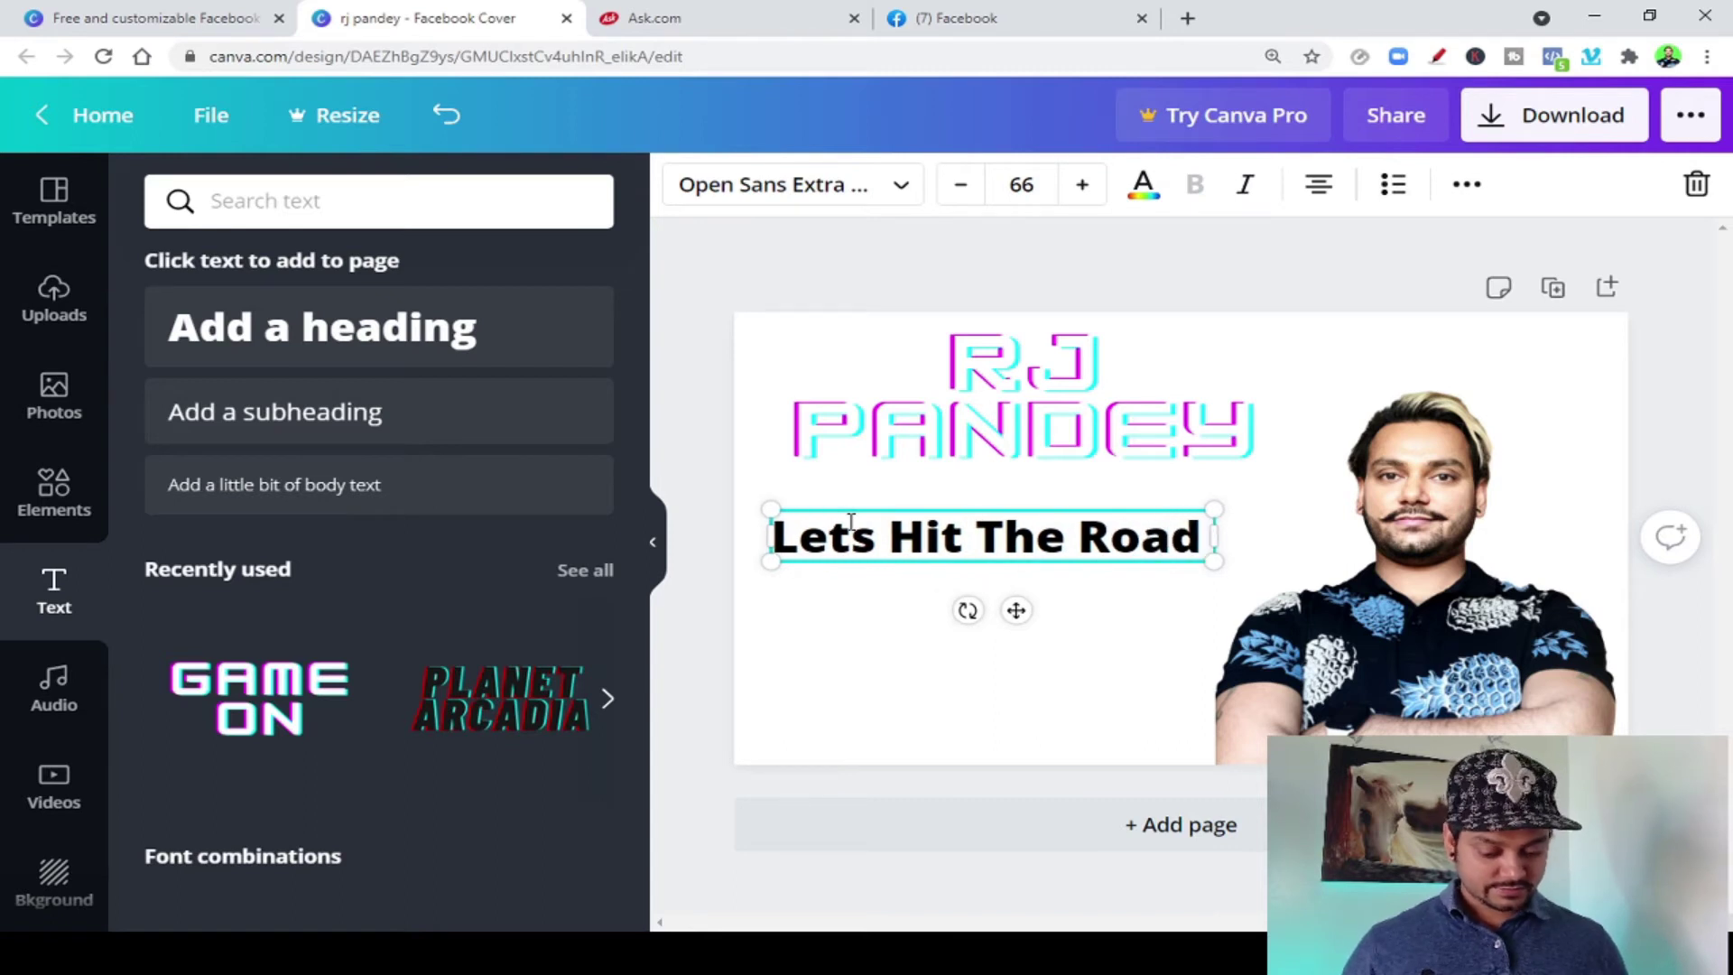
pyautogui.write(' Wi')
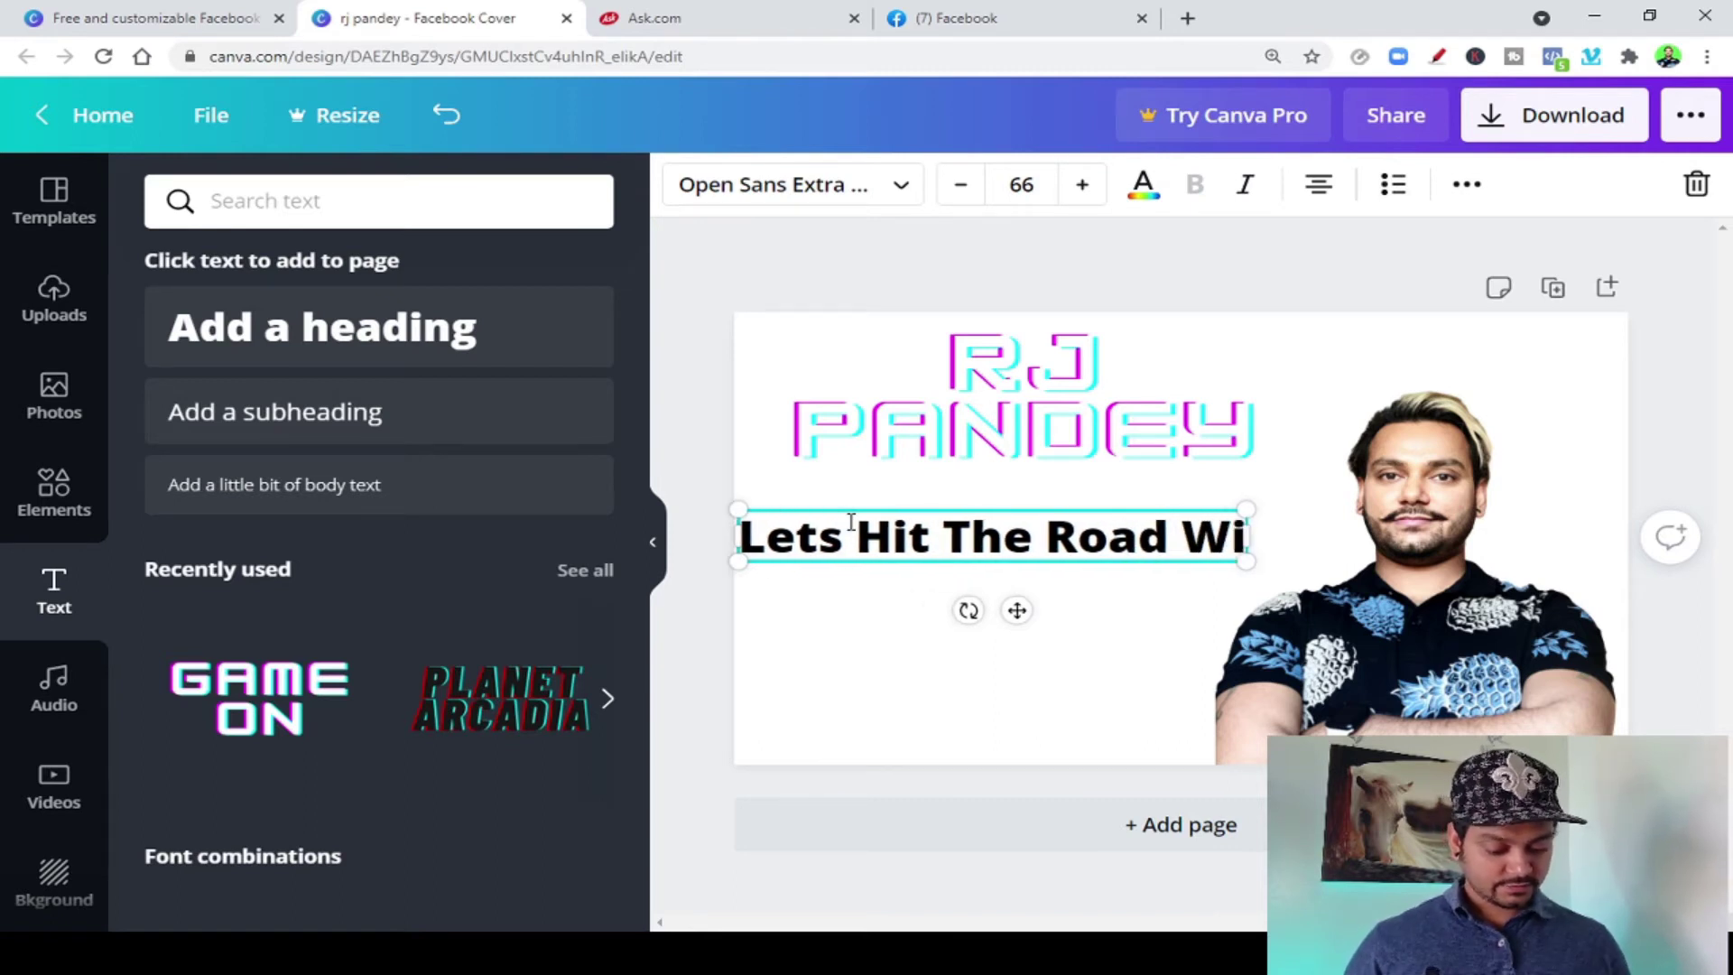
pyautogui.write('th A')
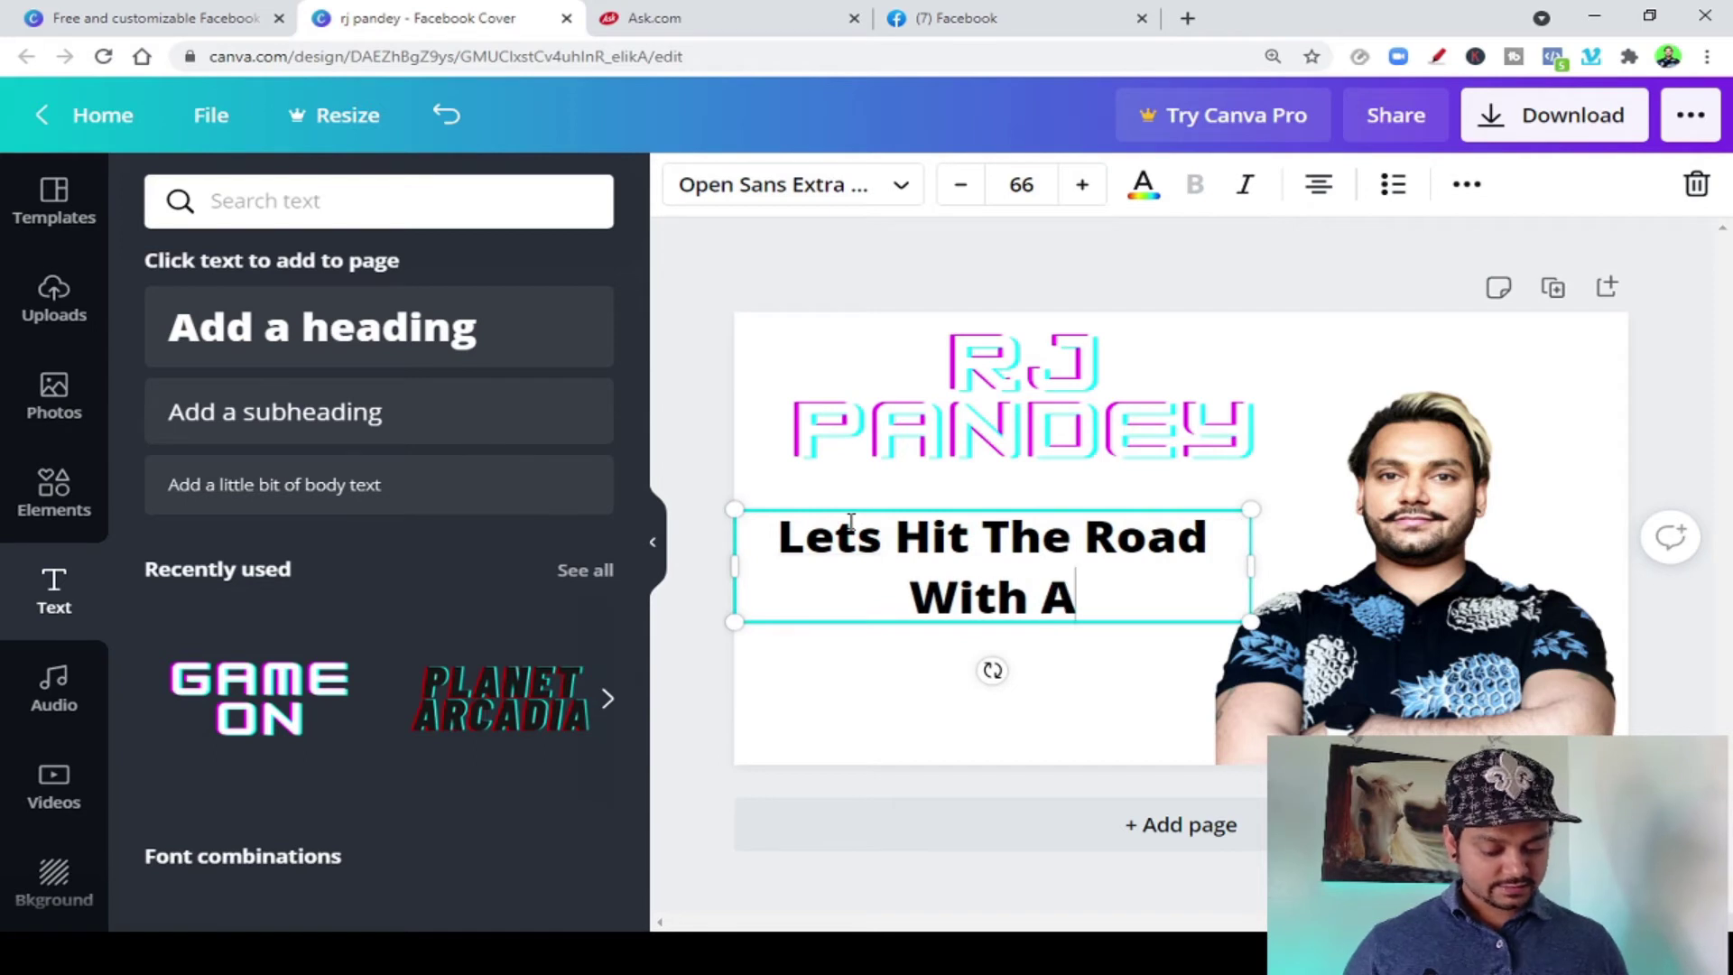
pyautogui.write('ffil')
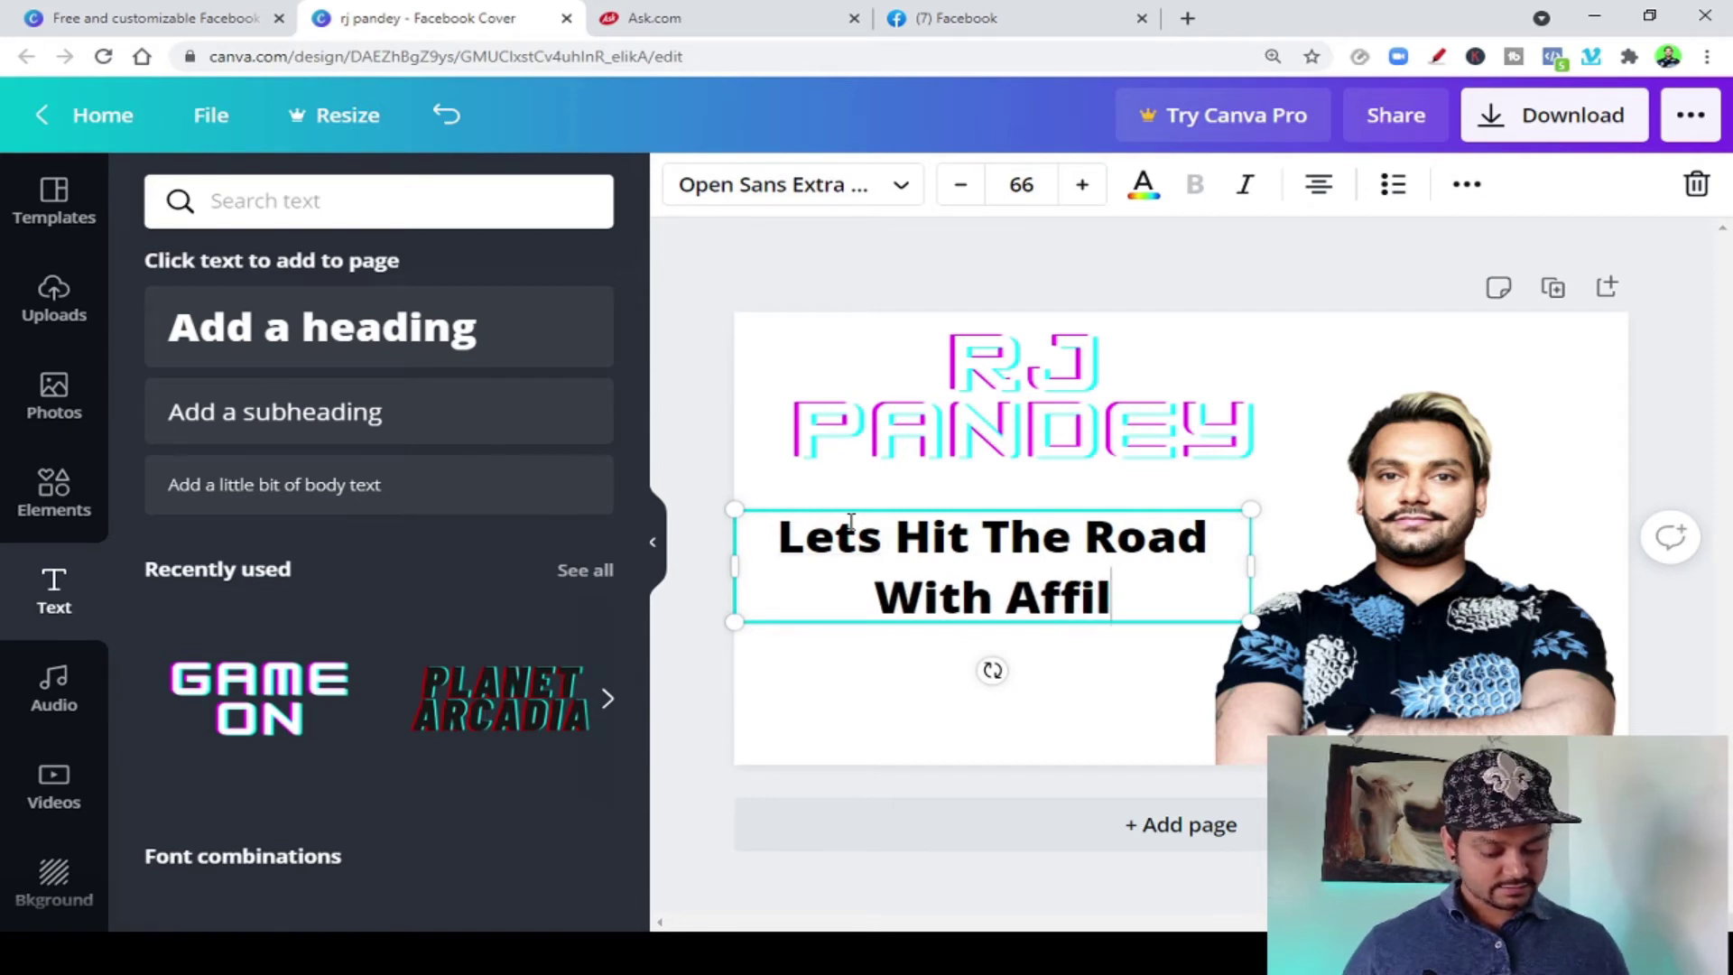
pyautogui.write('iate ')
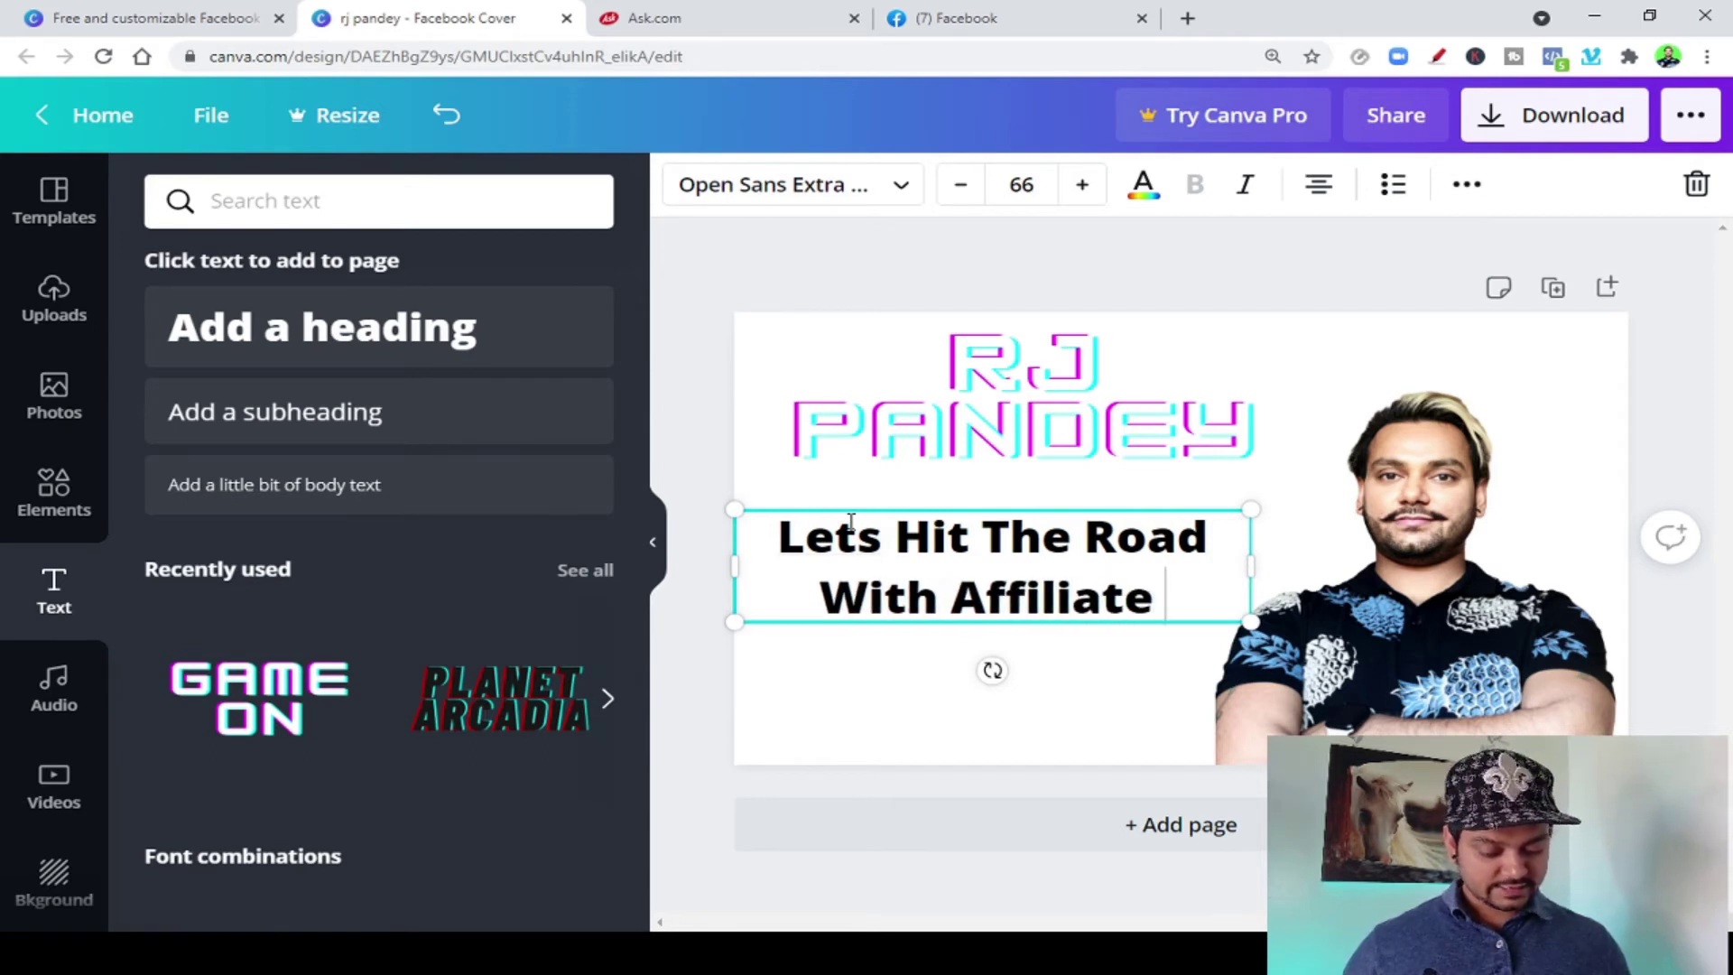
pyautogui.write('Ma')
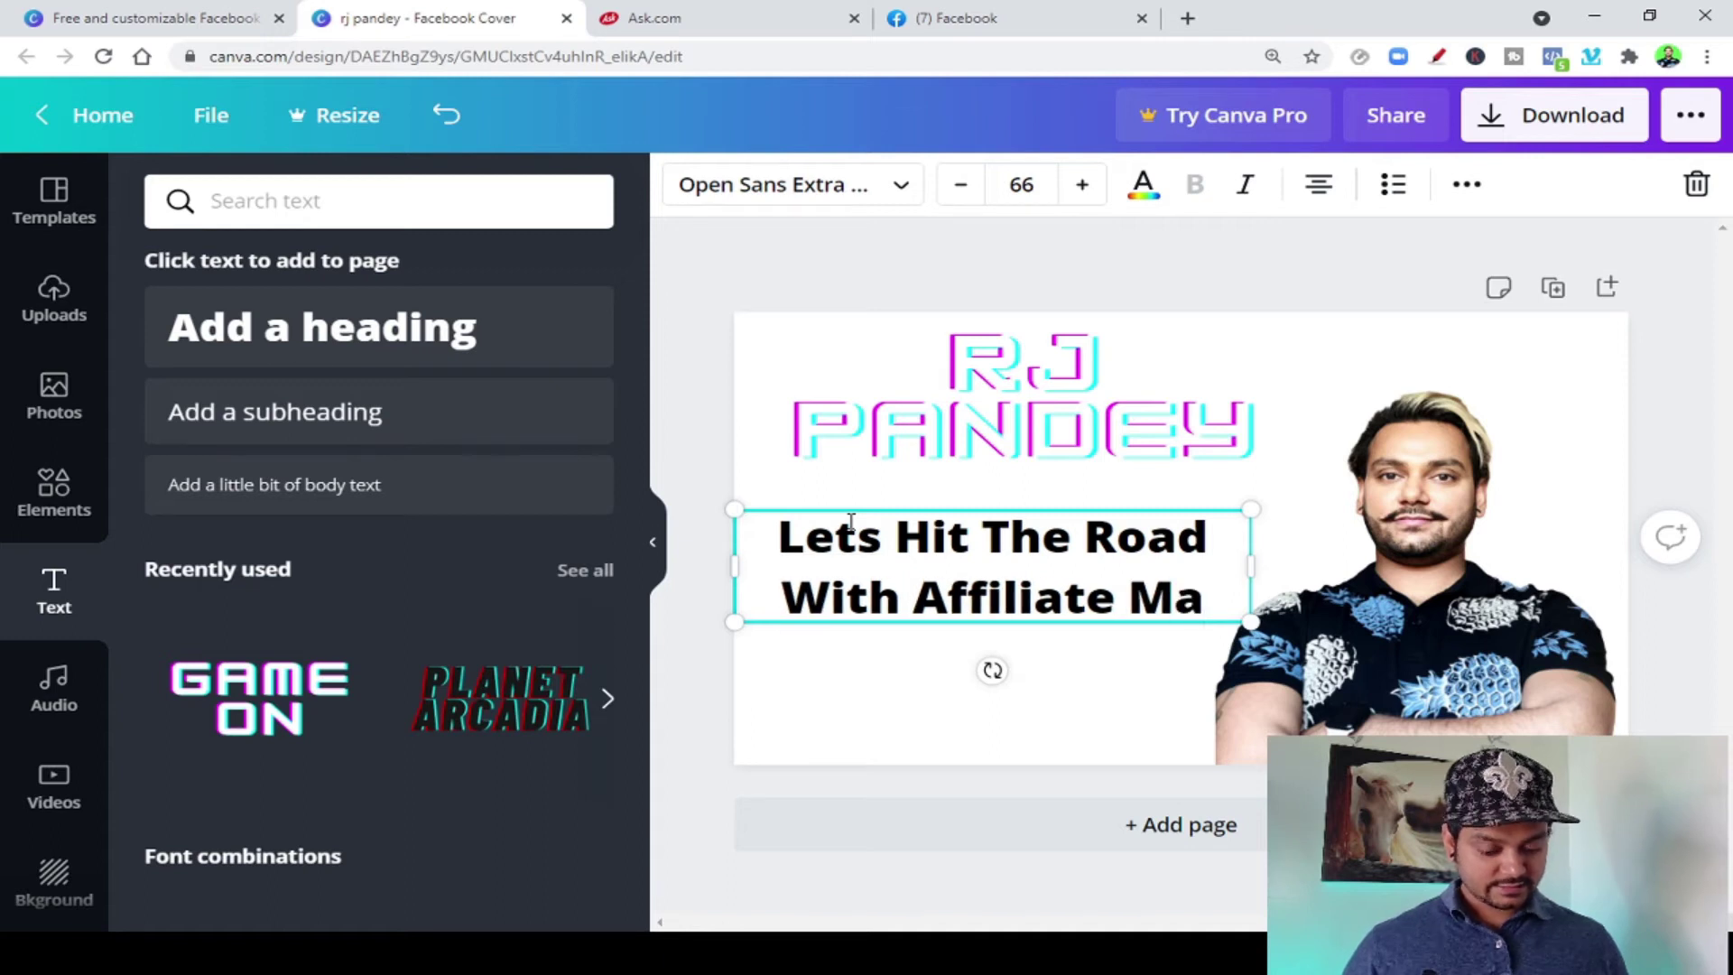
pyautogui.write('rket')
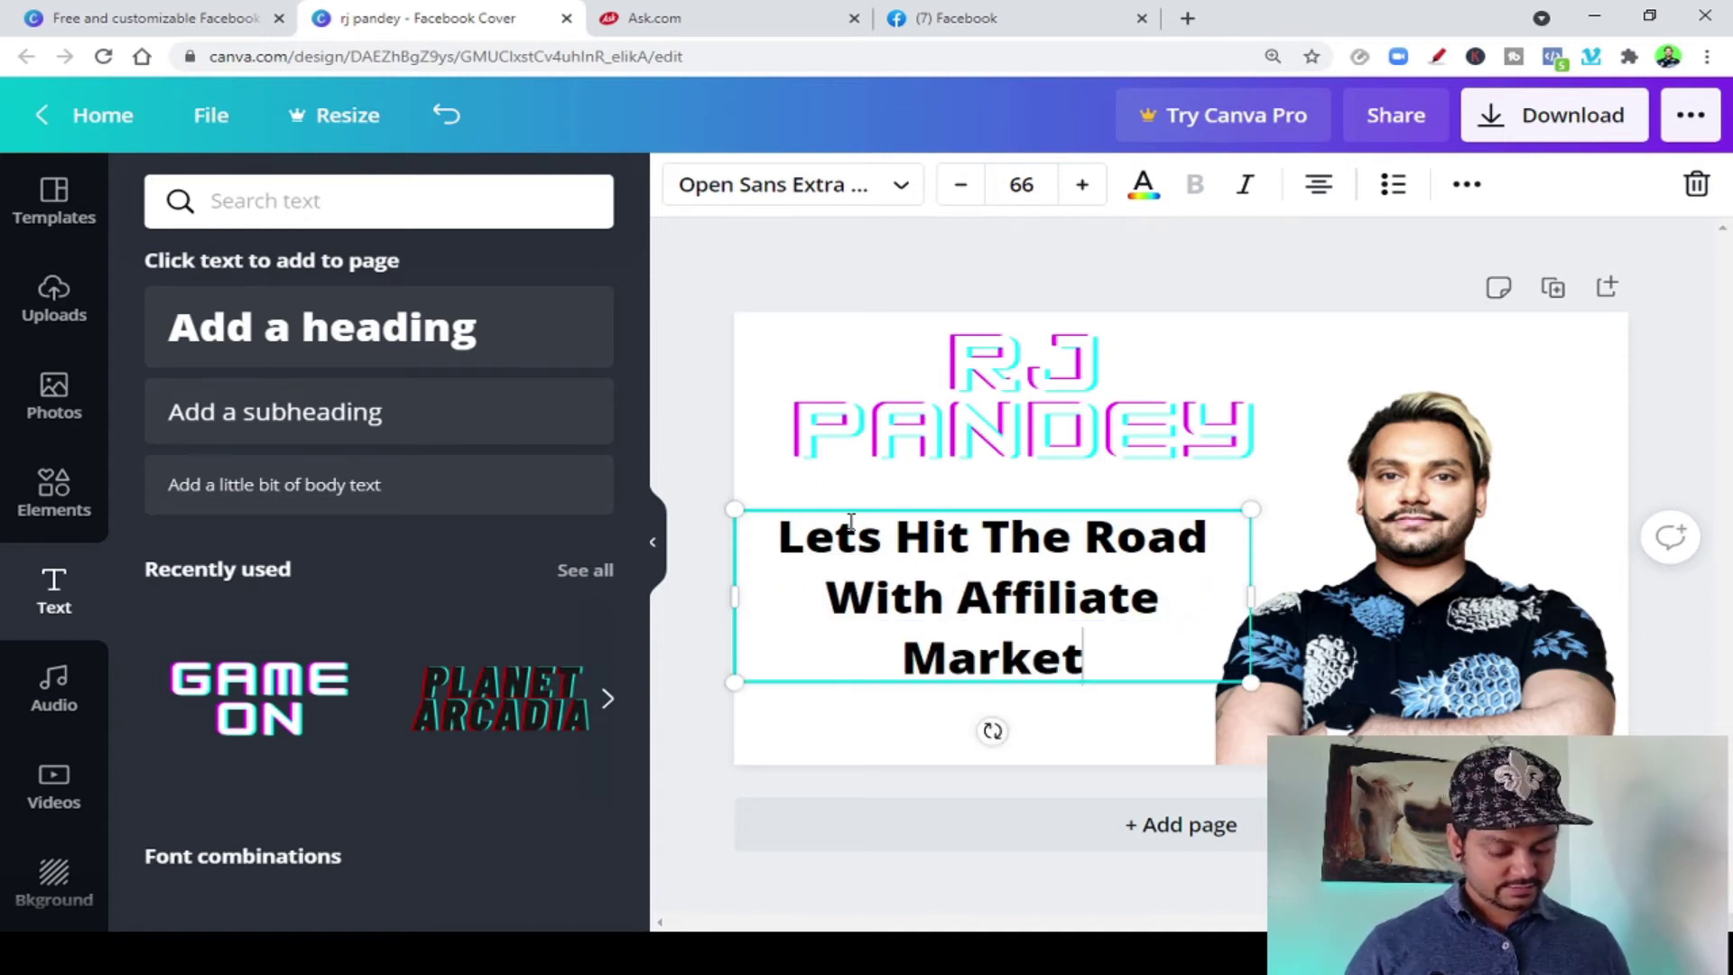
pyautogui.write('ing')
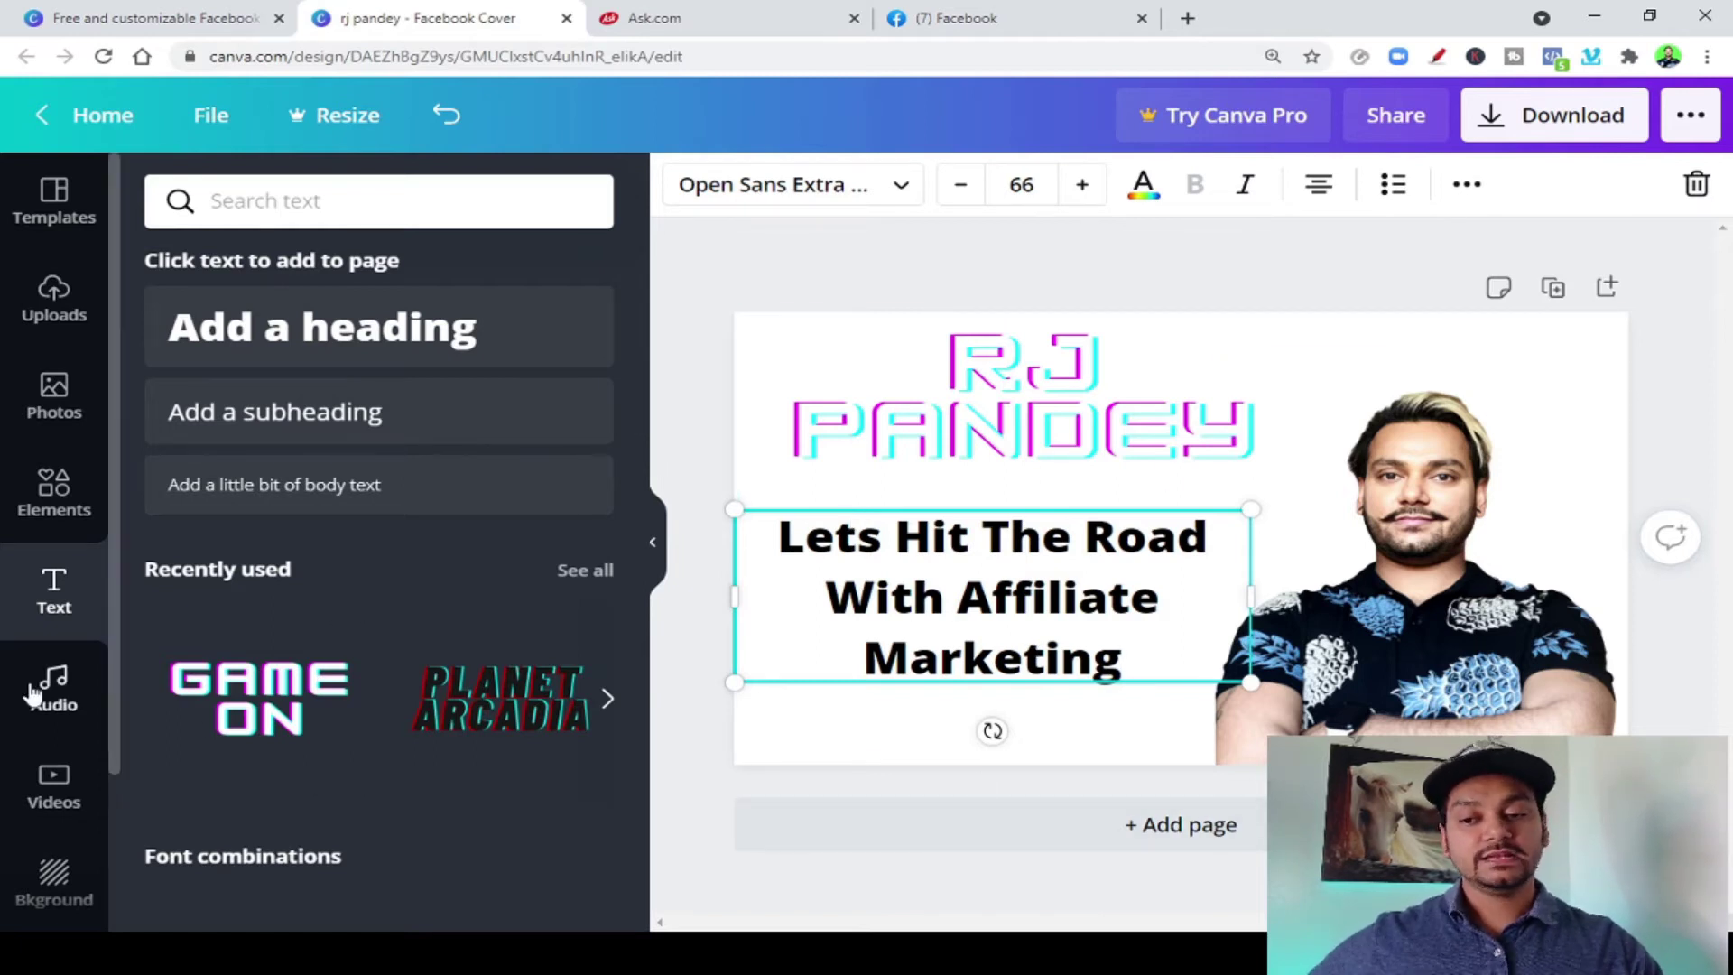
# Try the fonts HK Modular, Brixton Sans Outline and Archivo Black on the tagline, and restore Open Sans Extra Bold
pyautogui.click(902, 188)
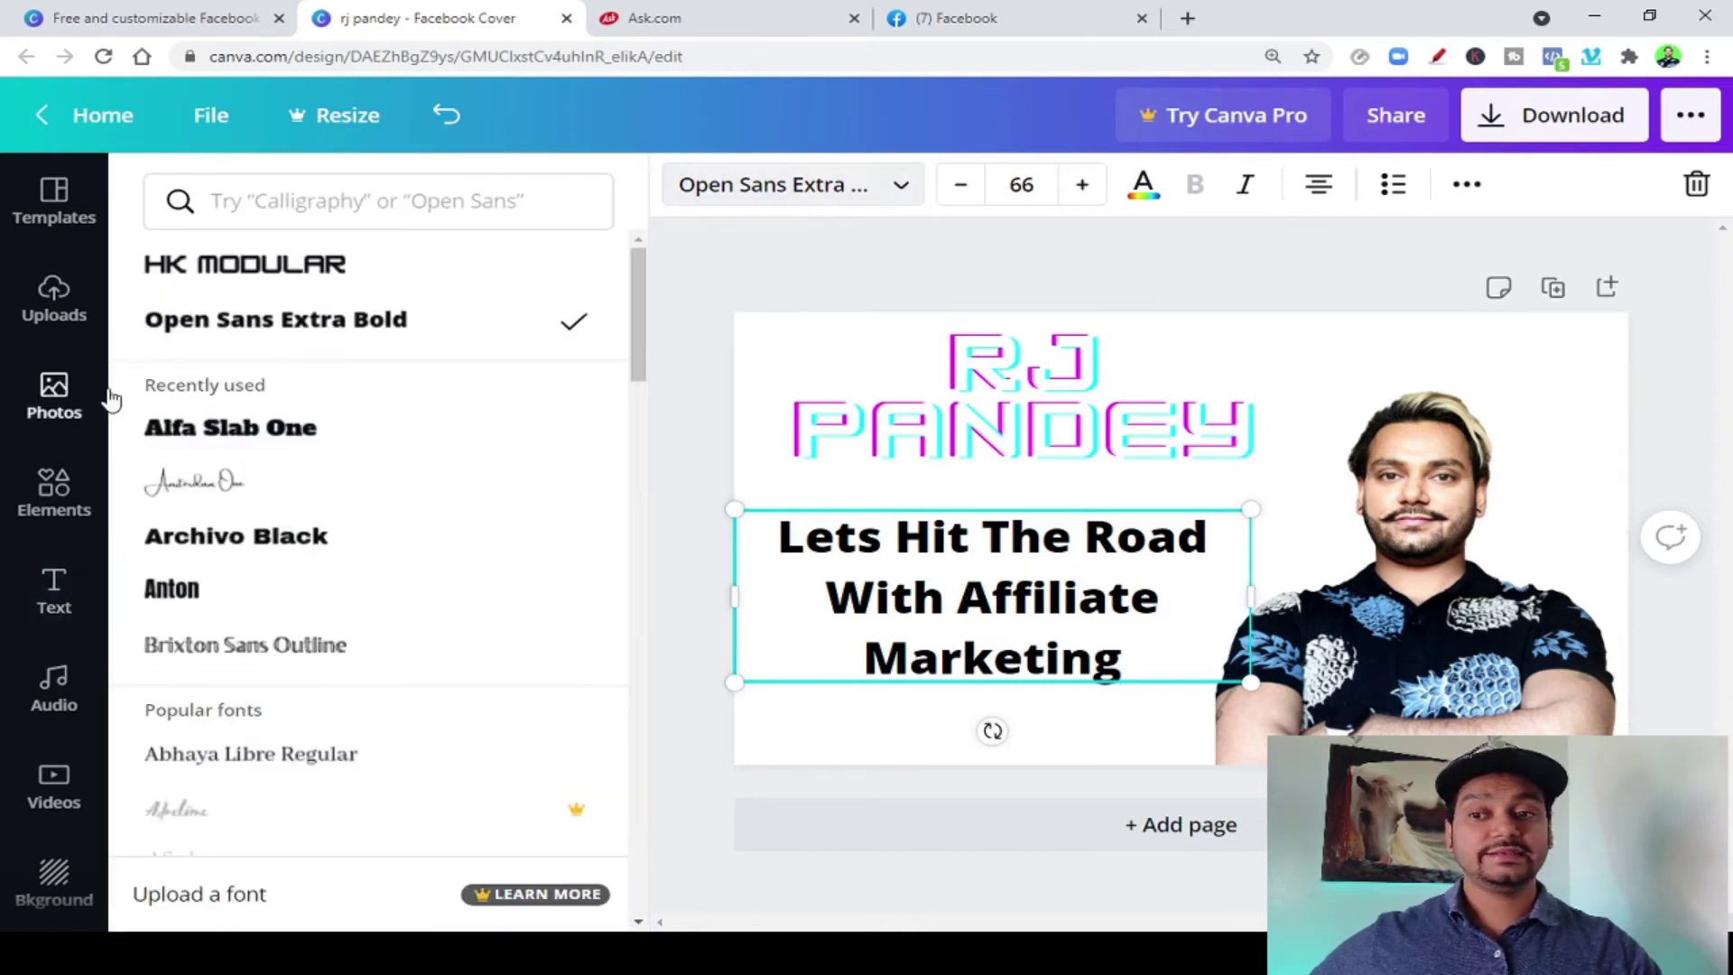
pyautogui.click(294, 283)
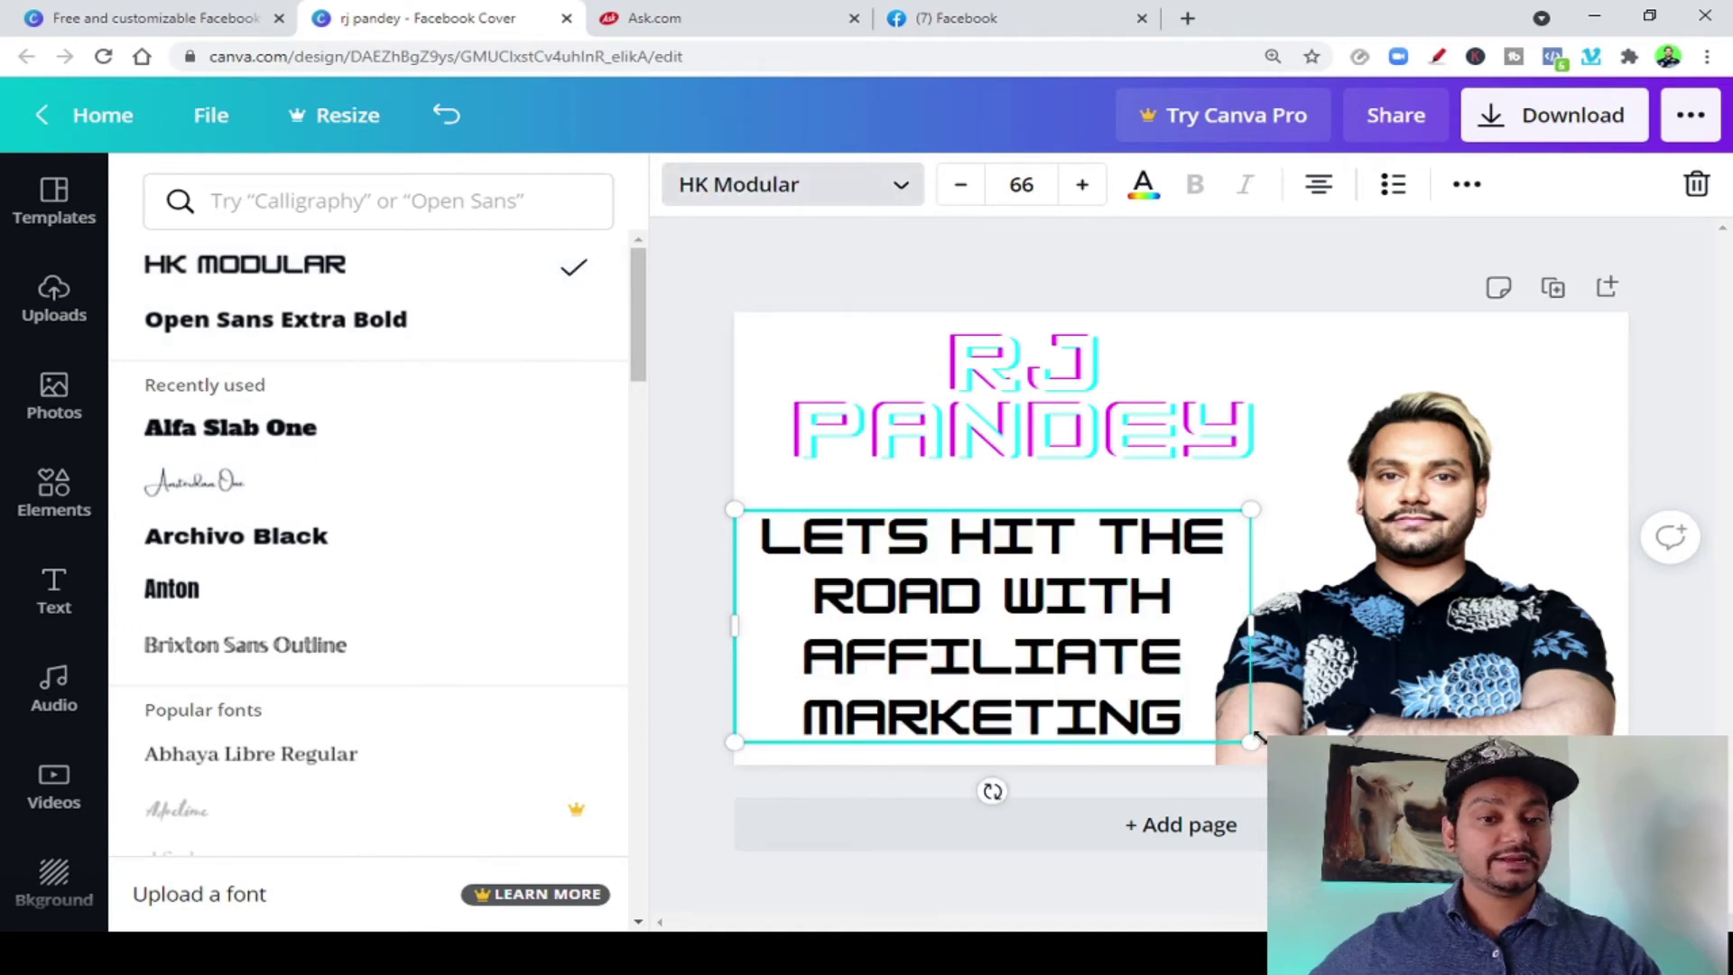
pyautogui.scroll(-4, 235, 591)
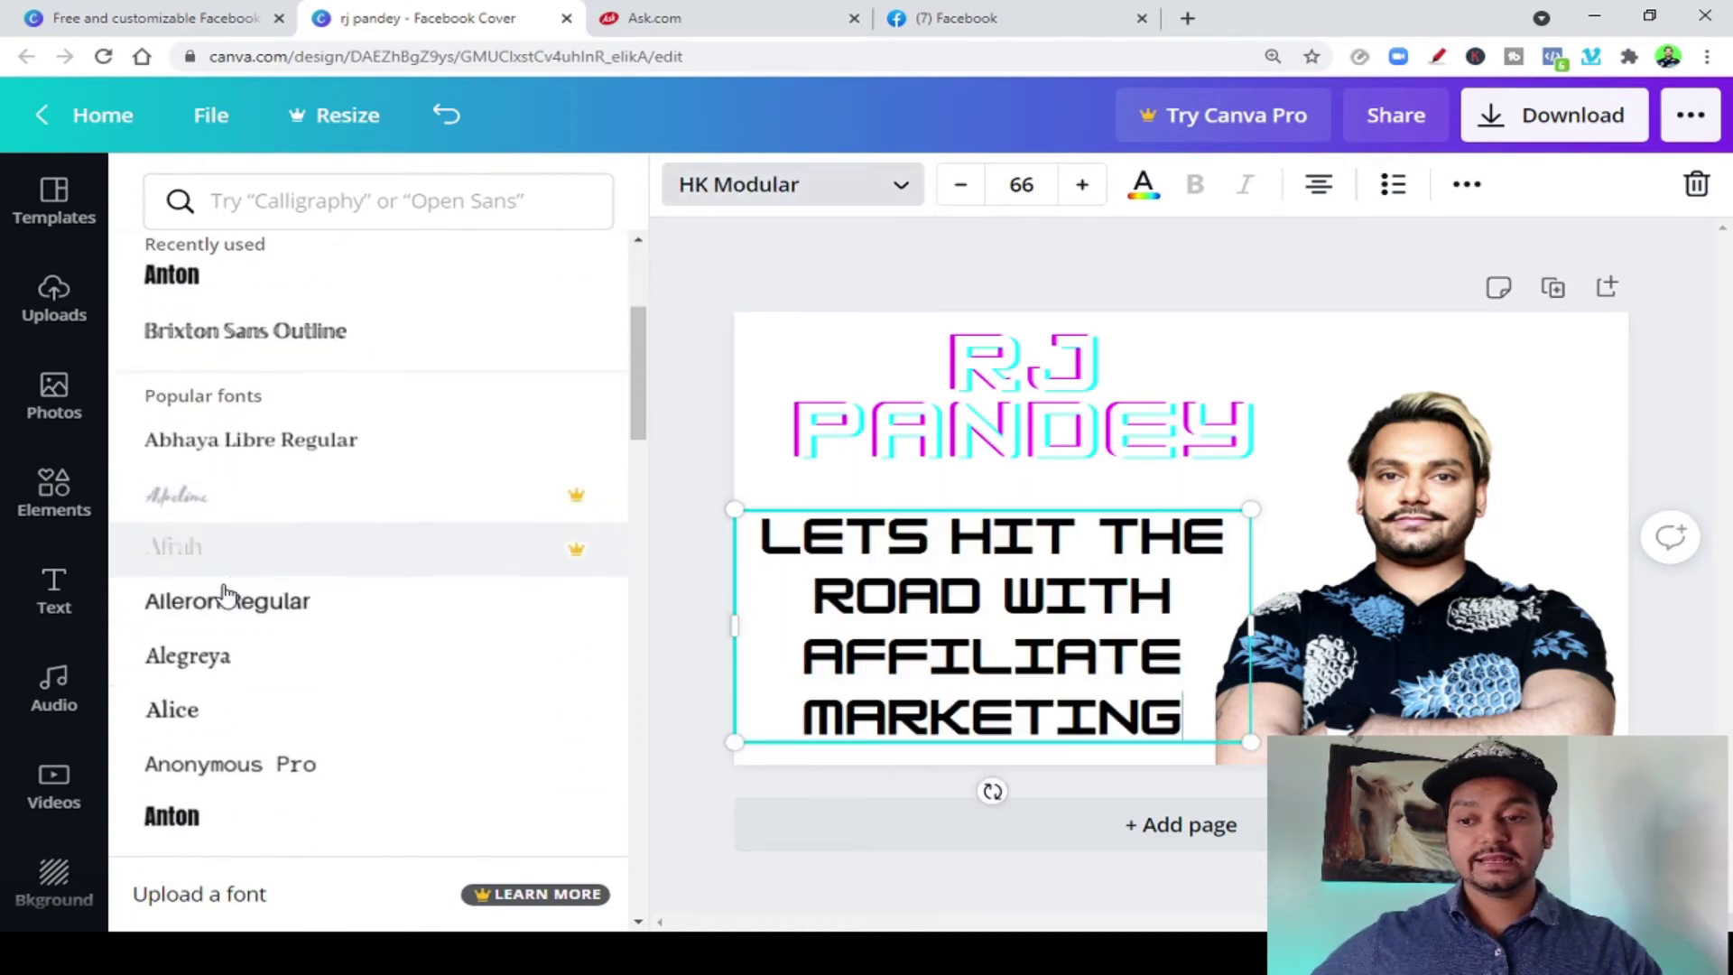
pyautogui.click(328, 336)
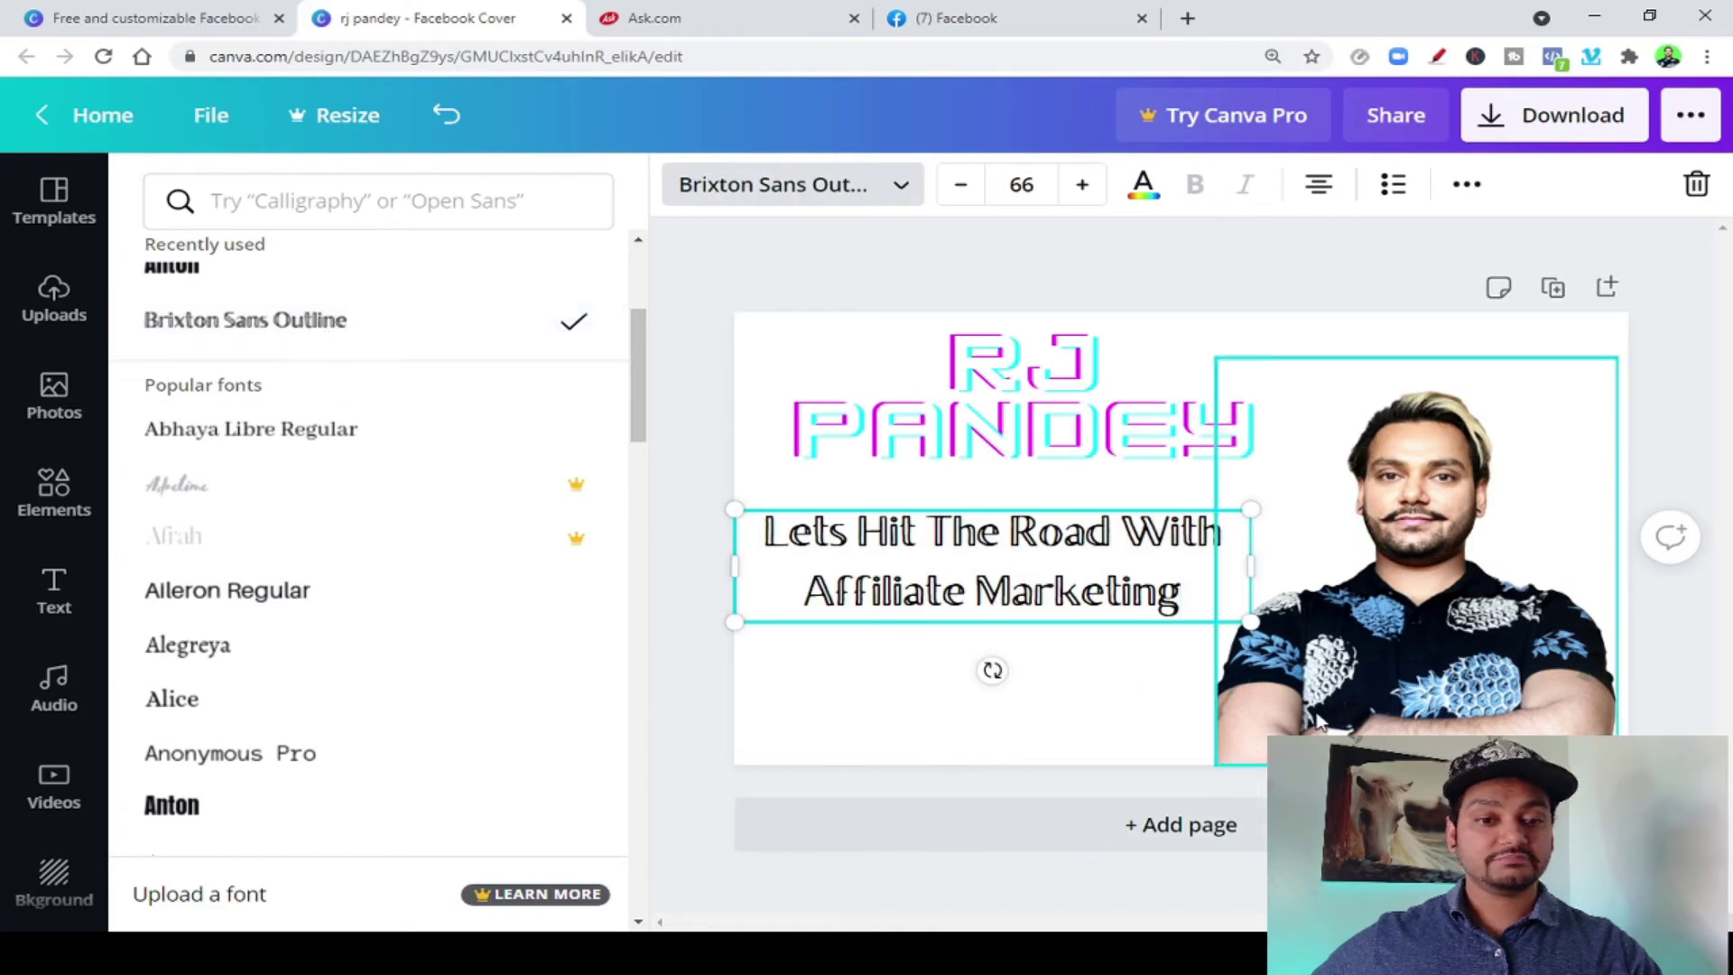
pyautogui.scroll(-4, 181, 638)
pyautogui.click(230, 596)
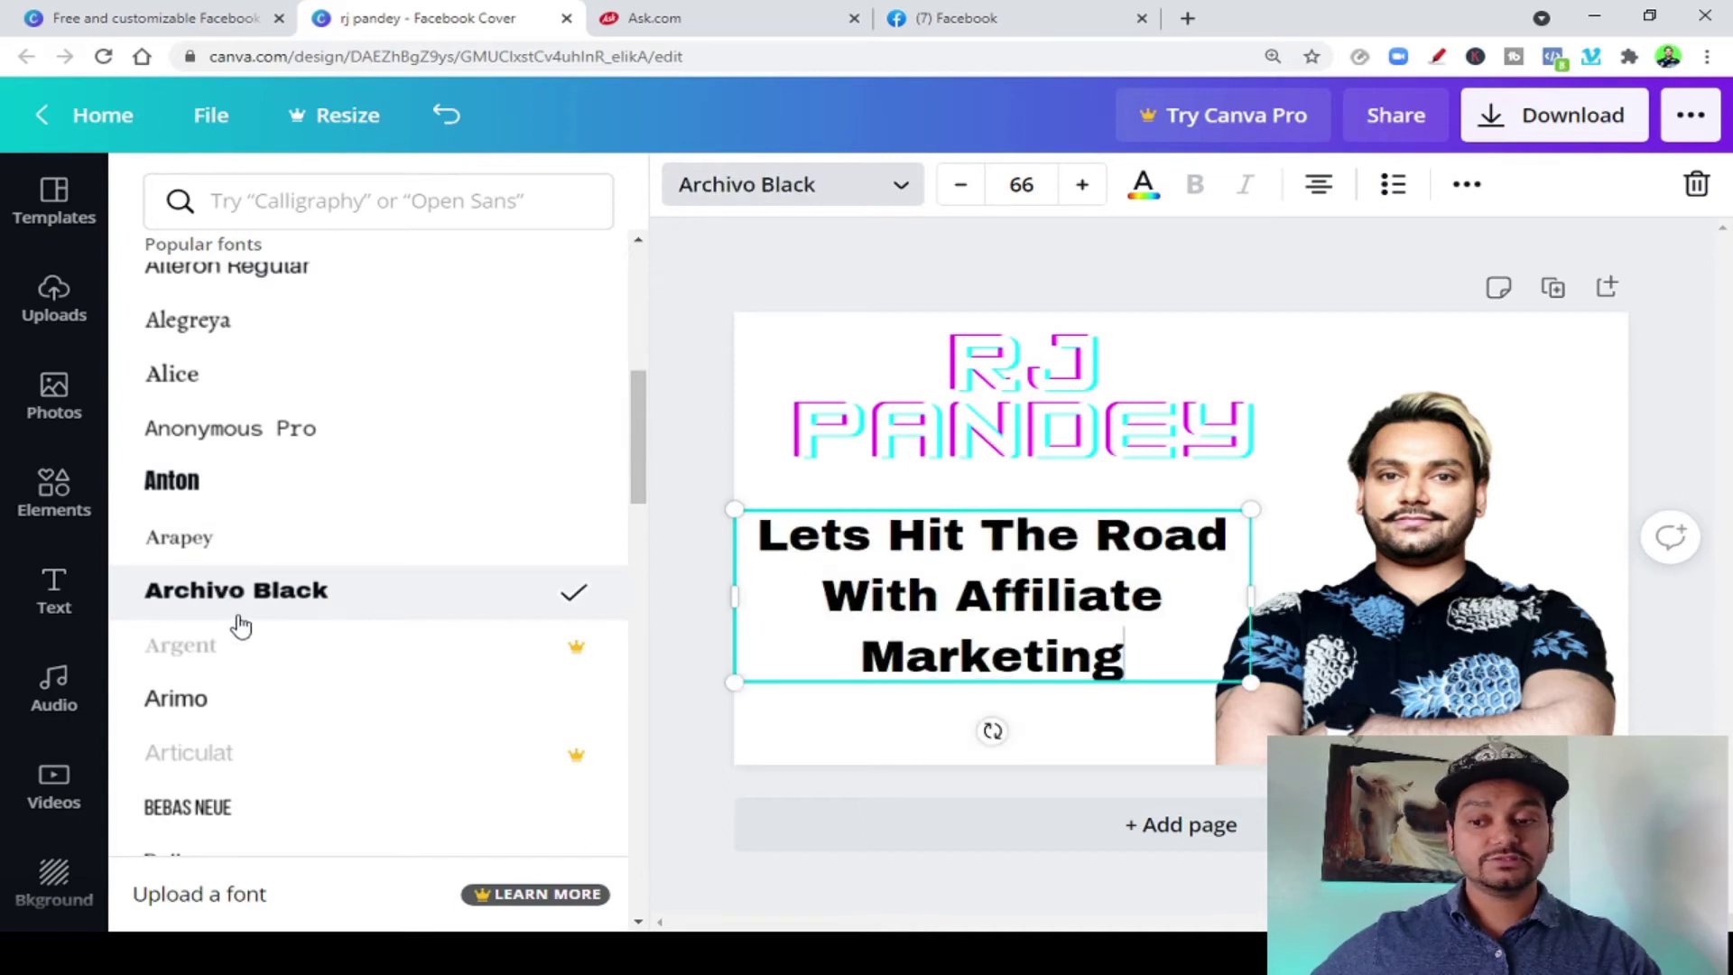
pyautogui.scroll(-5, 232, 600)
pyautogui.scroll(12, 296, 554)
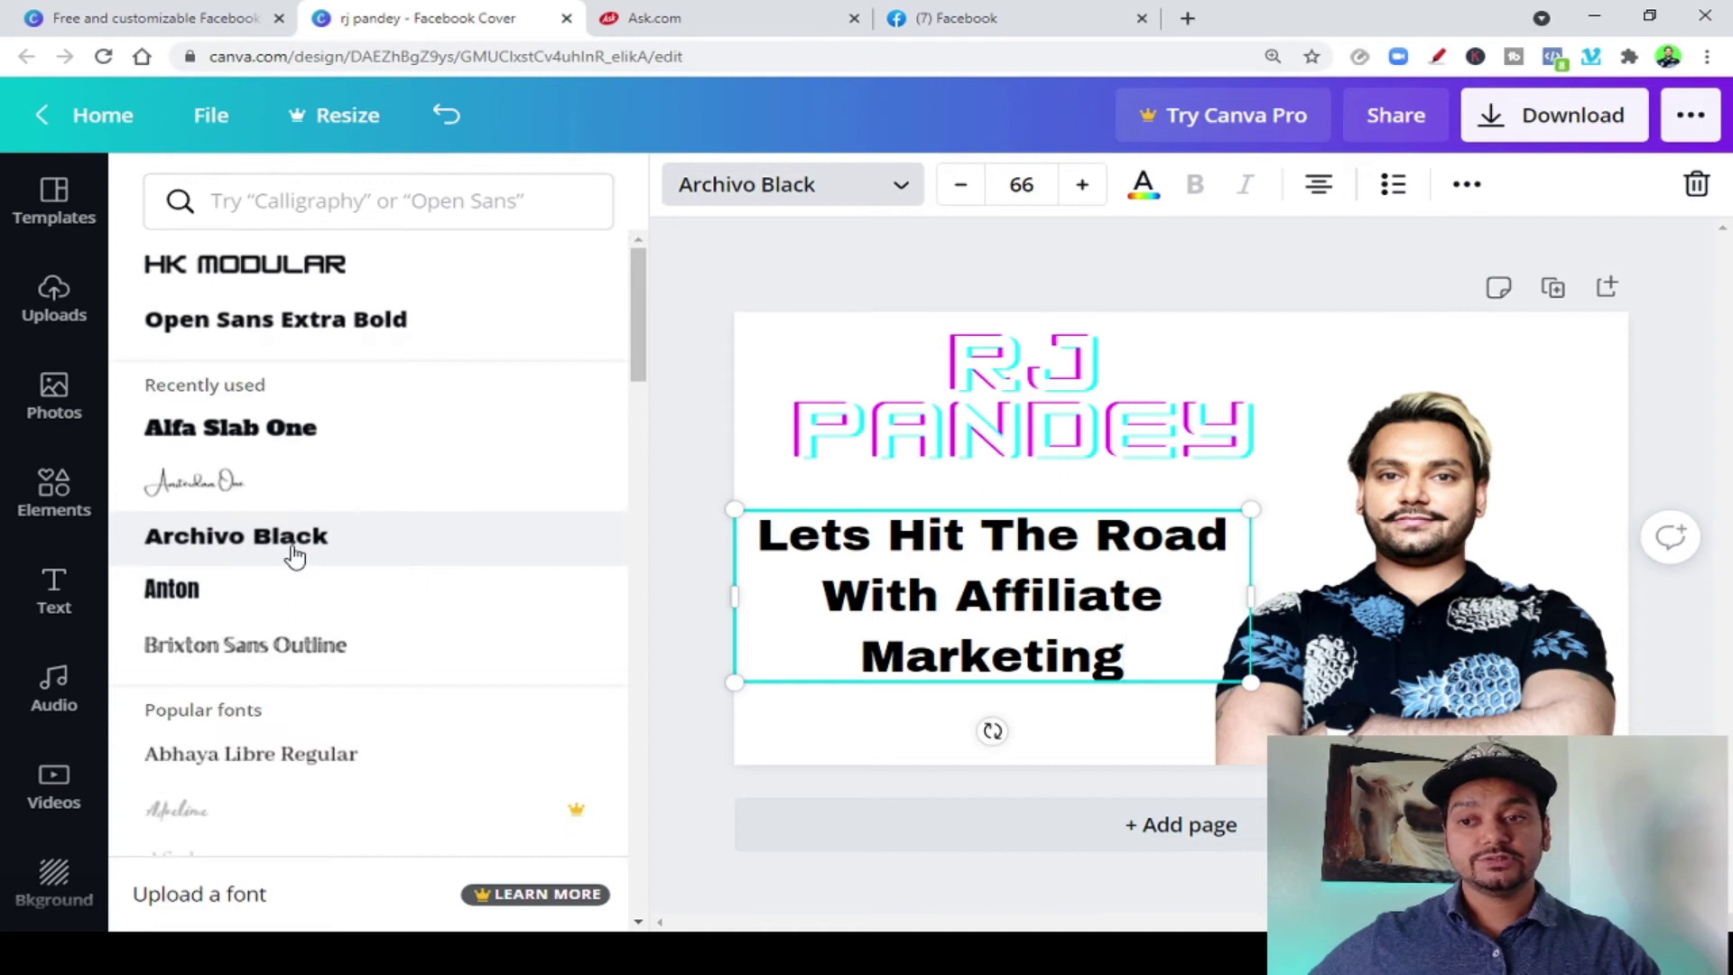
pyautogui.click(316, 346)
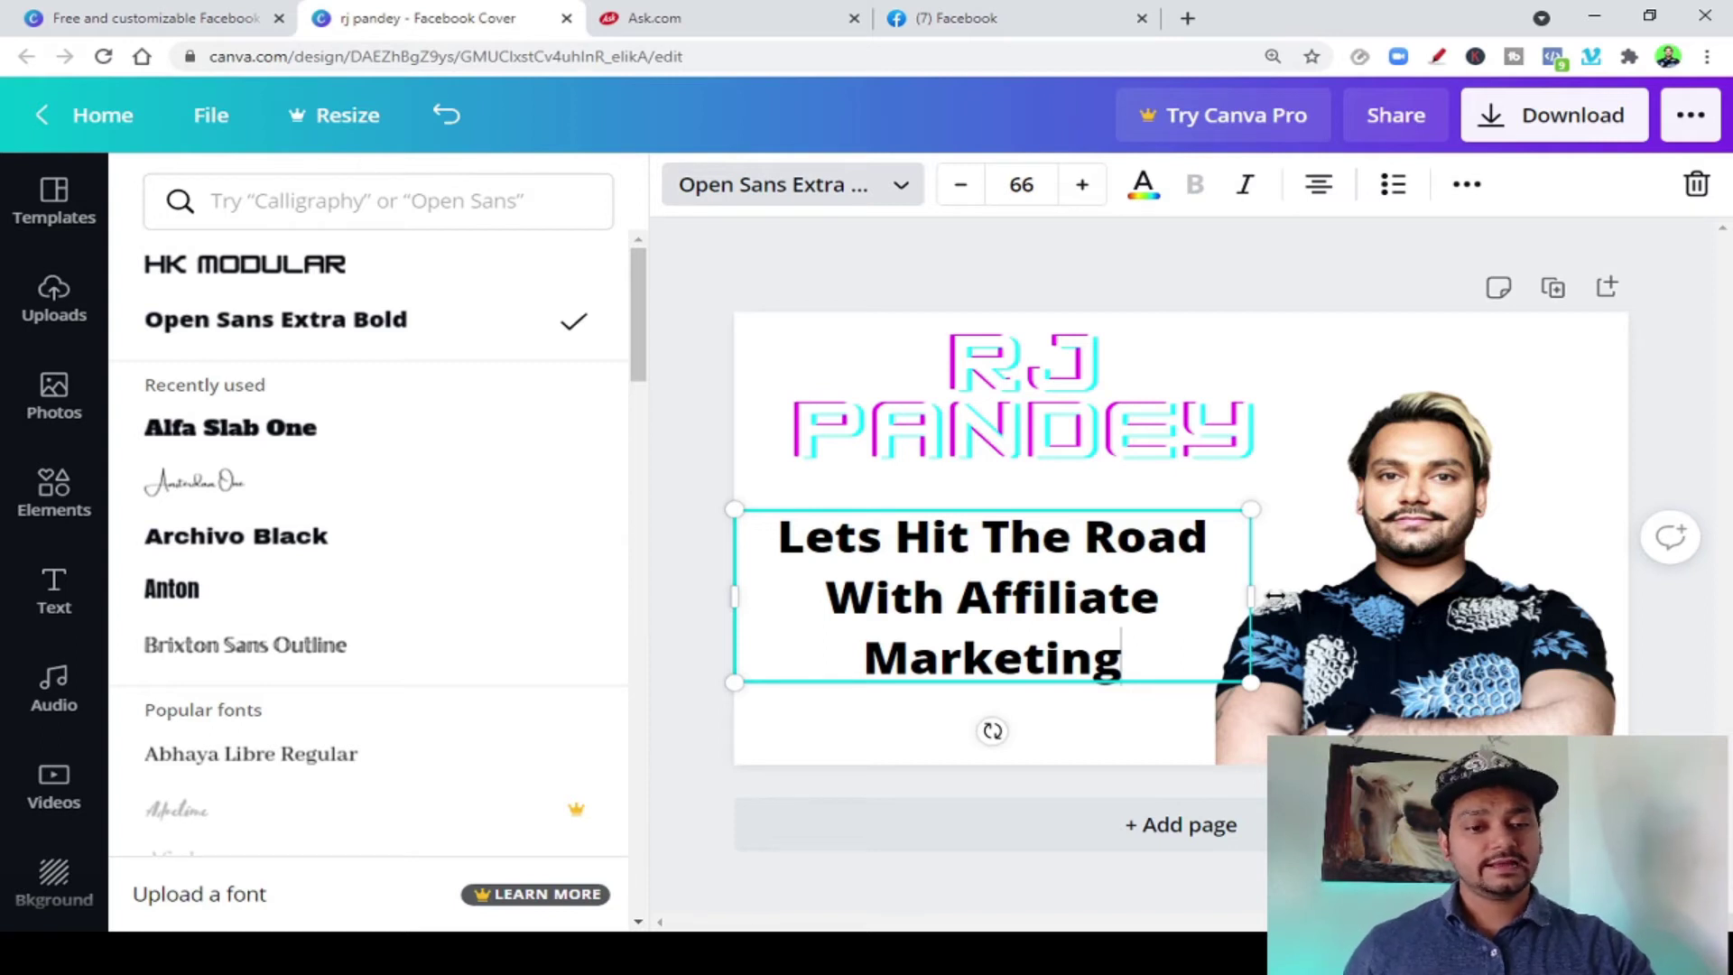
# Widen the tagline's text box and compare its line layout with the reference cover on Facebook
pyautogui.moveTo(1246, 596); pyautogui.dragTo(1293, 597)
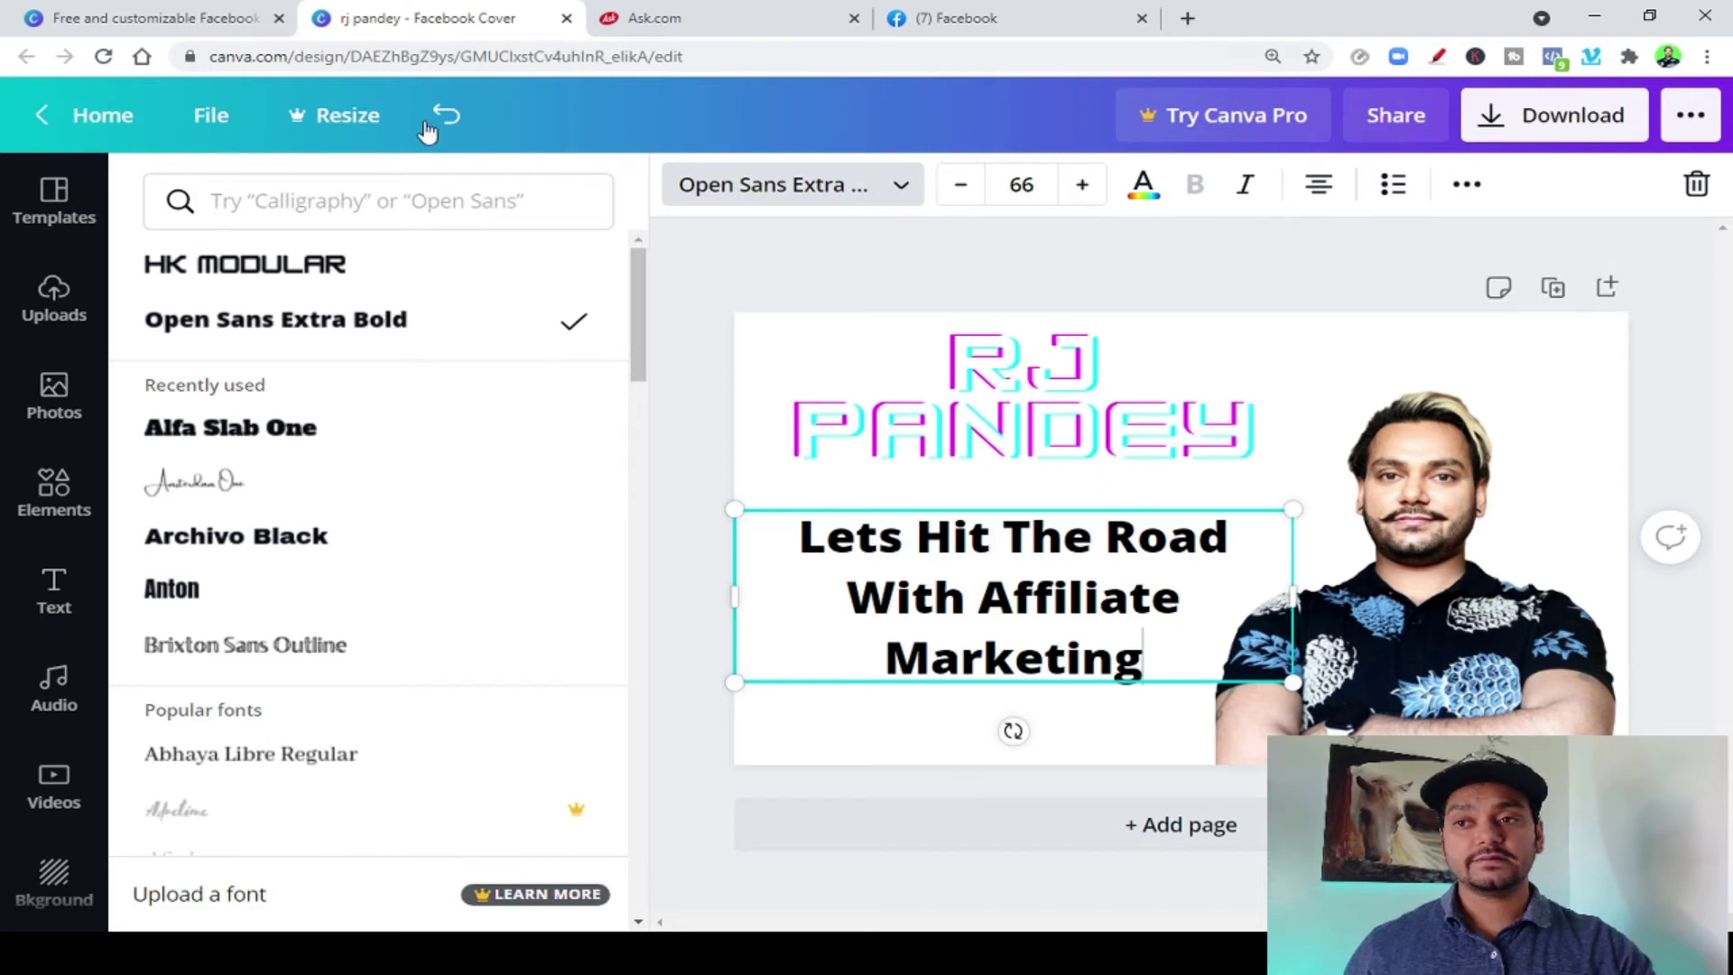
pyautogui.click(158, 18)
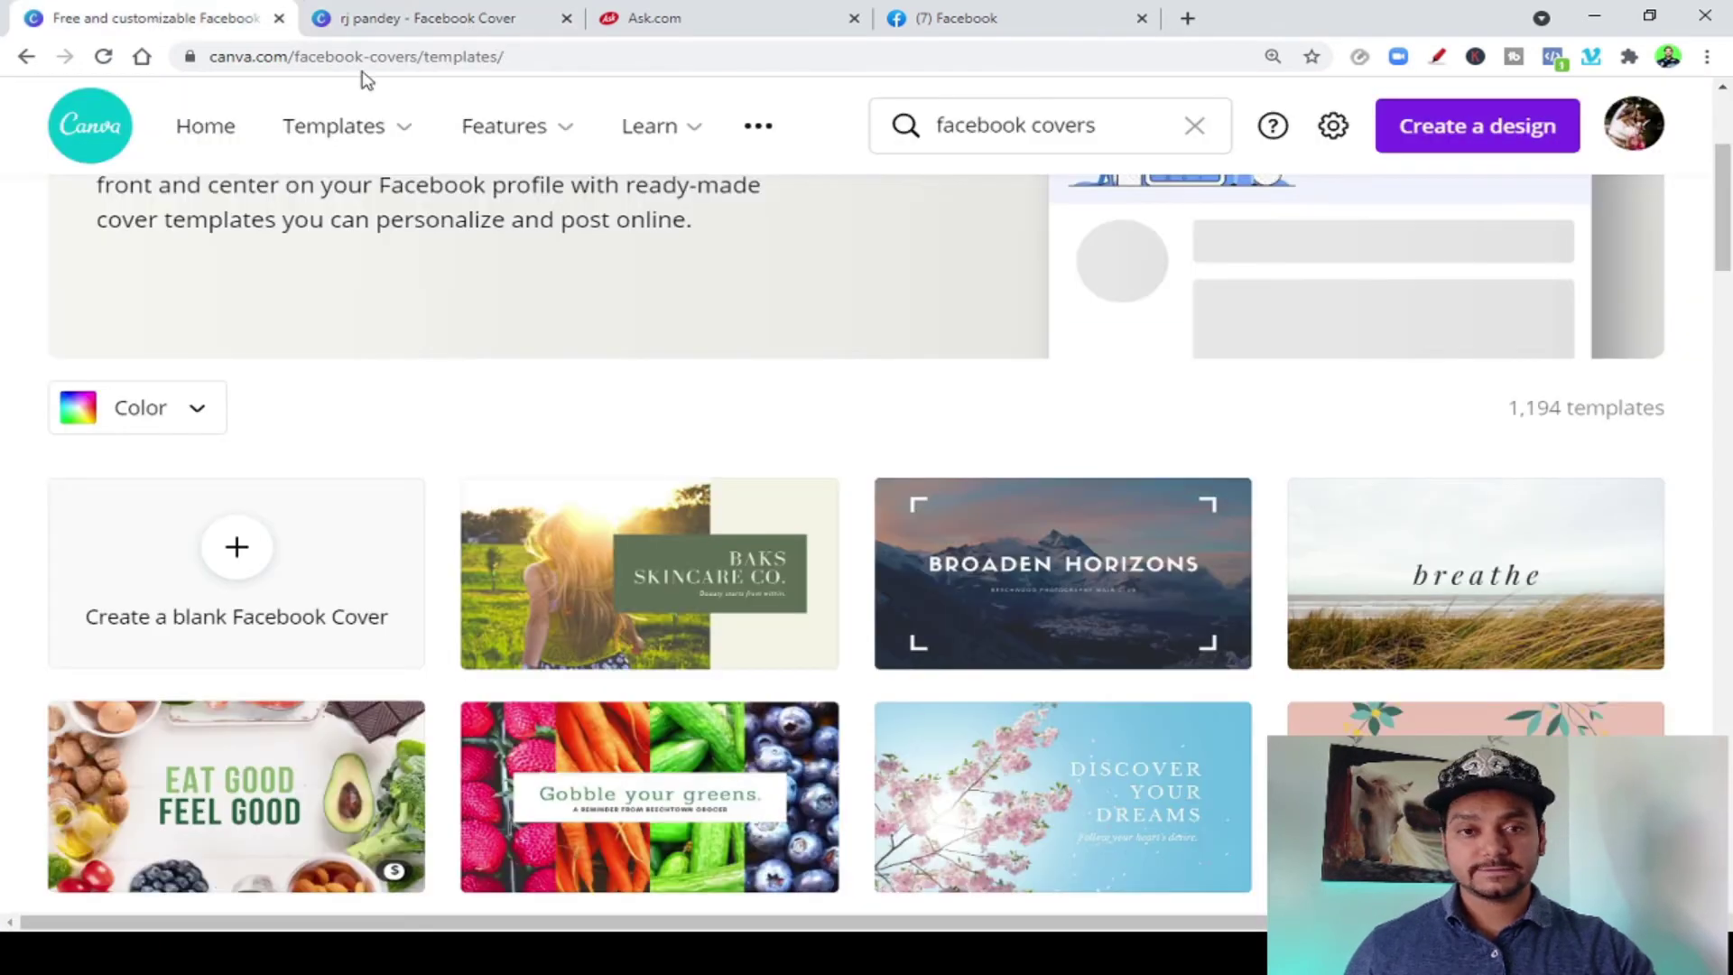
pyautogui.click(404, 20)
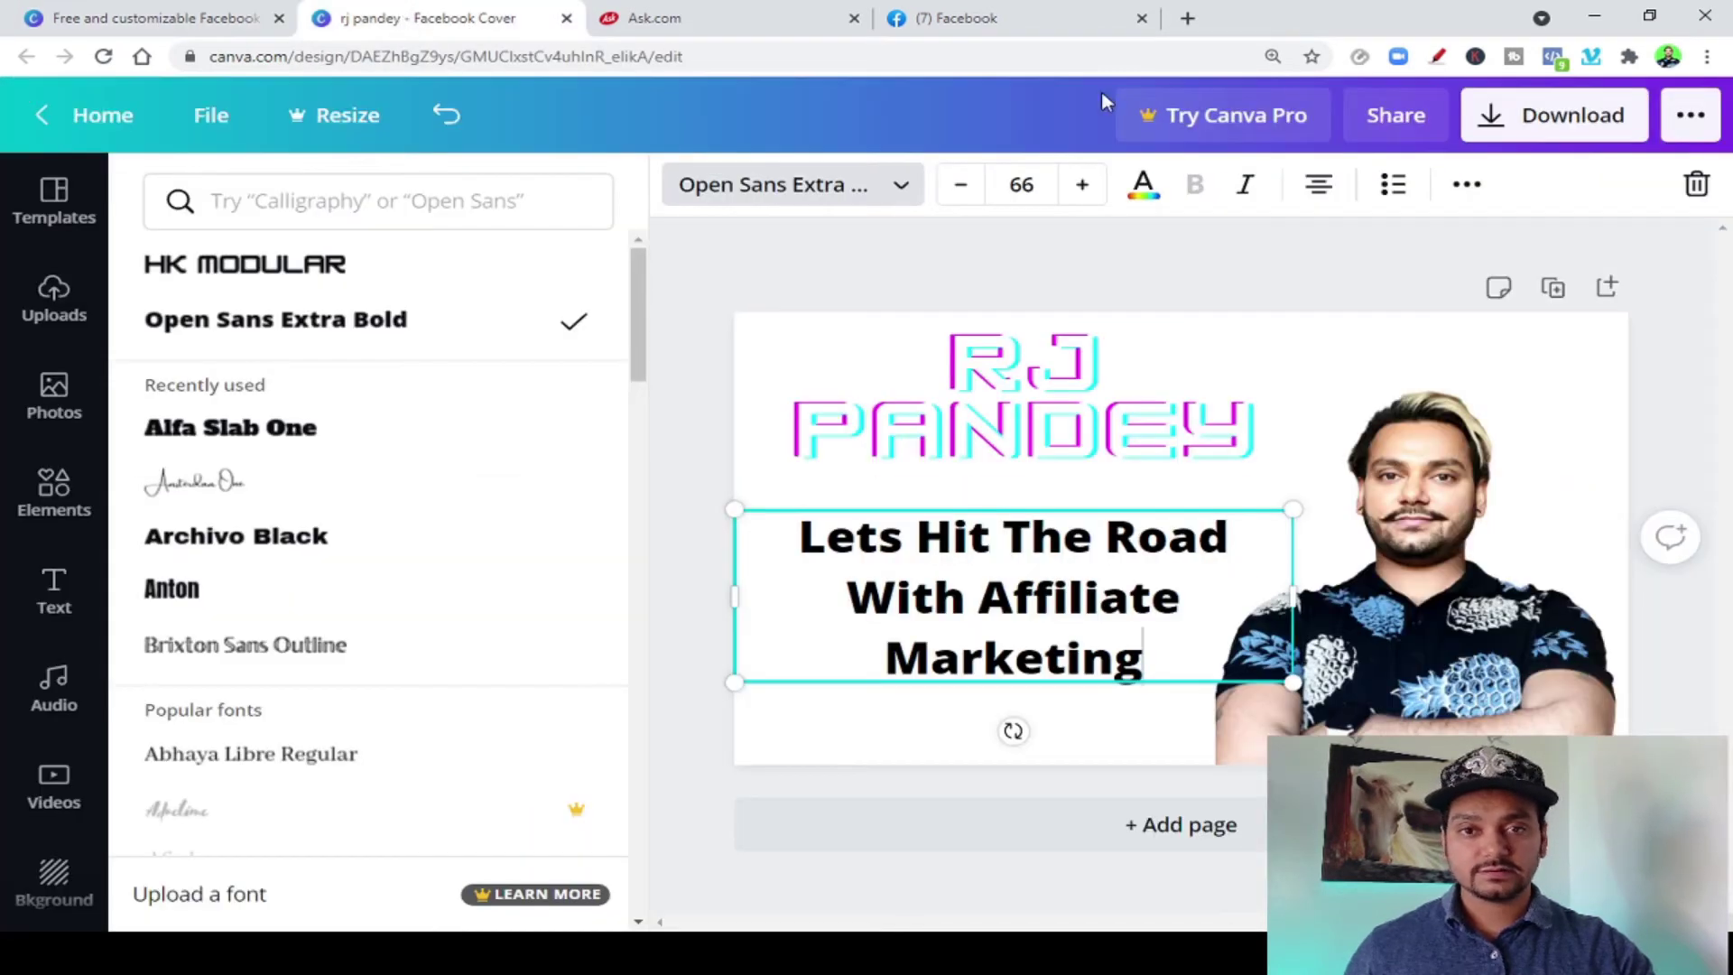
pyautogui.click(1007, 24)
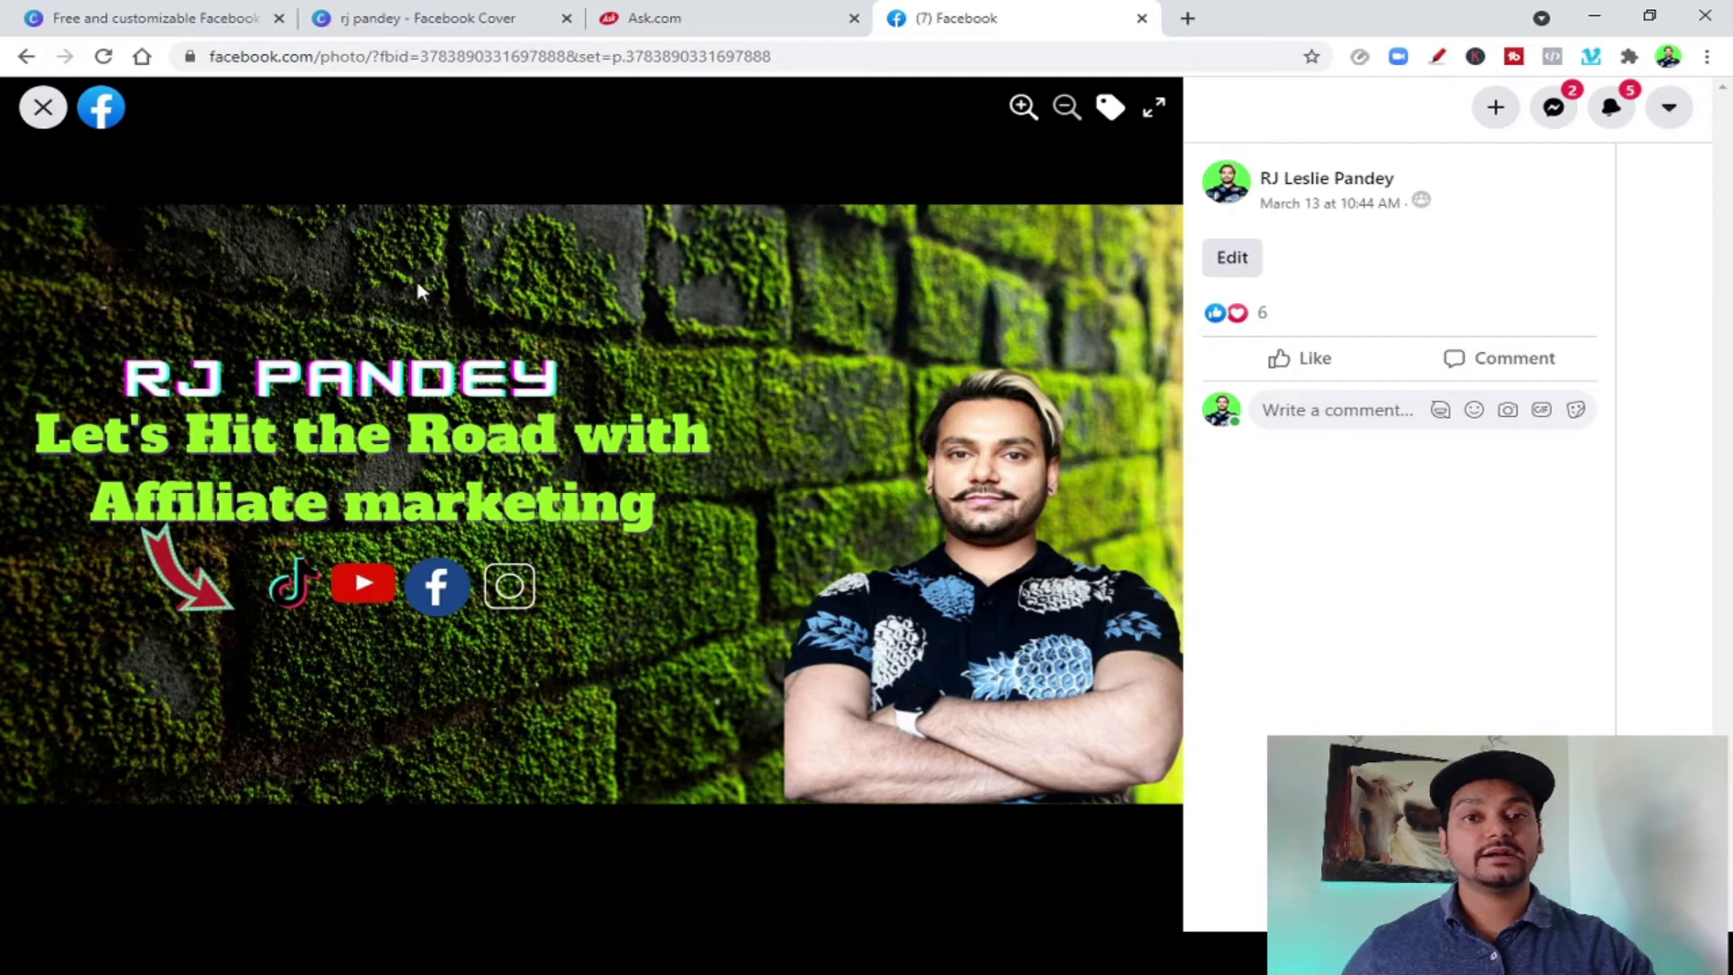
pyautogui.click(492, 18)
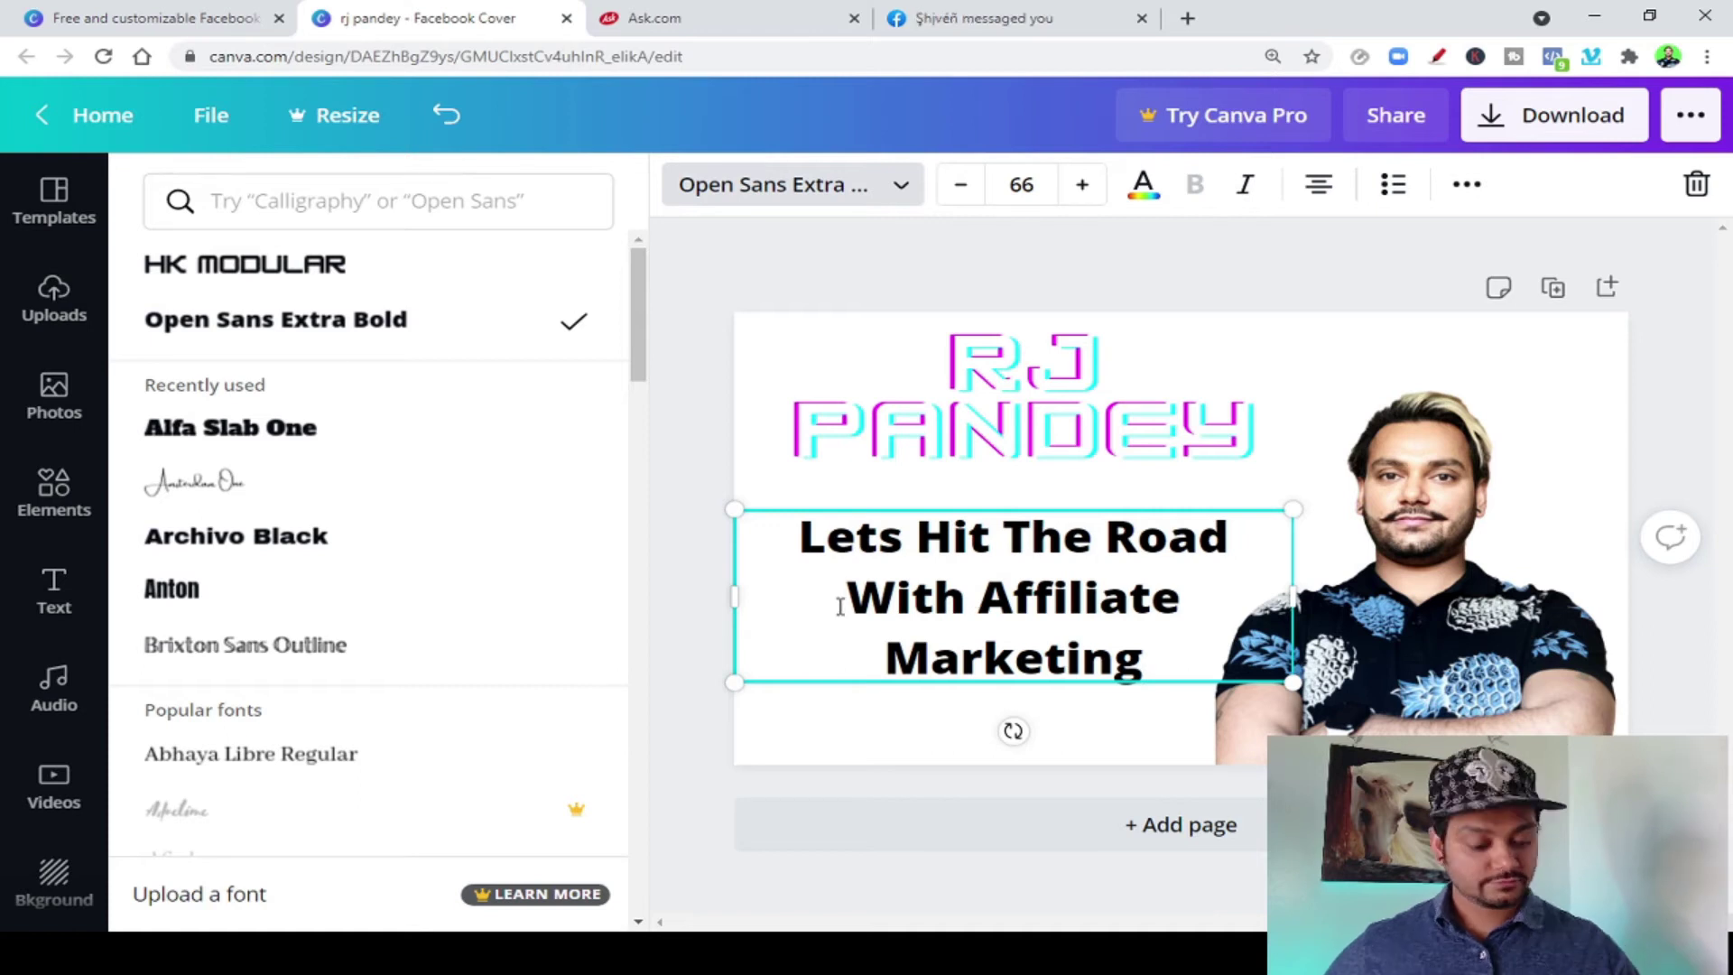
# Rework the tagline to two lines with "With" on the first, widening its text box, and move it up directly beneath the name
pyautogui.press('BackSpace')
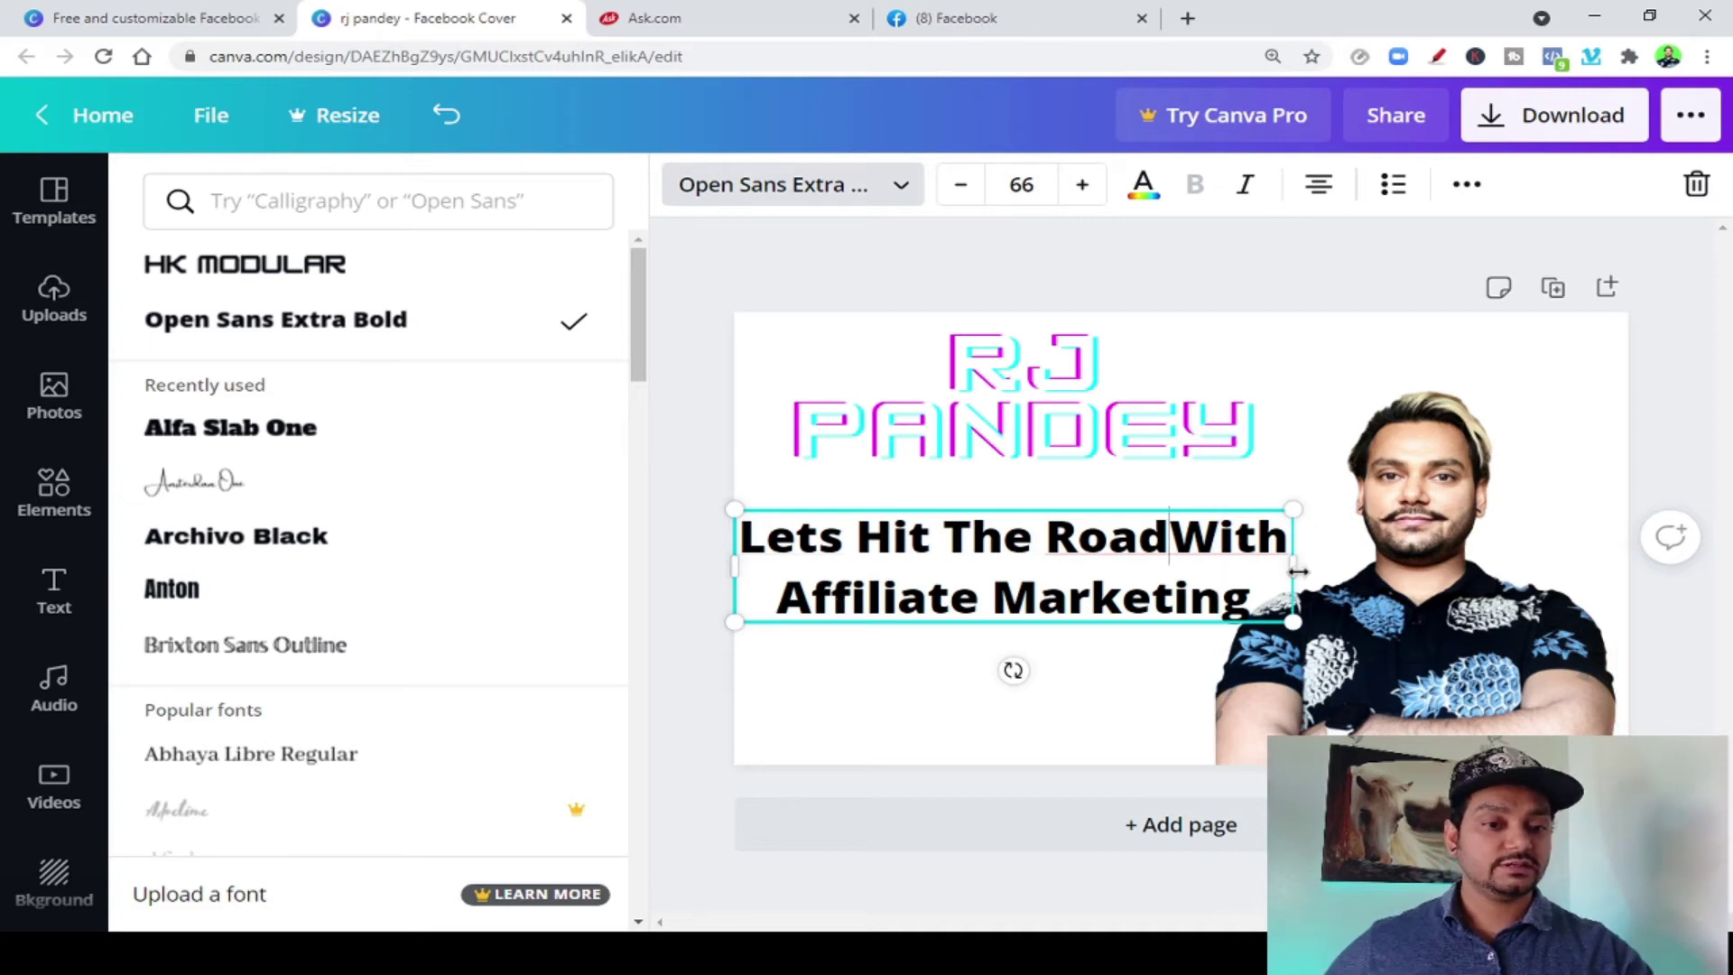
pyautogui.moveTo(1292, 565); pyautogui.dragTo(1315, 567)
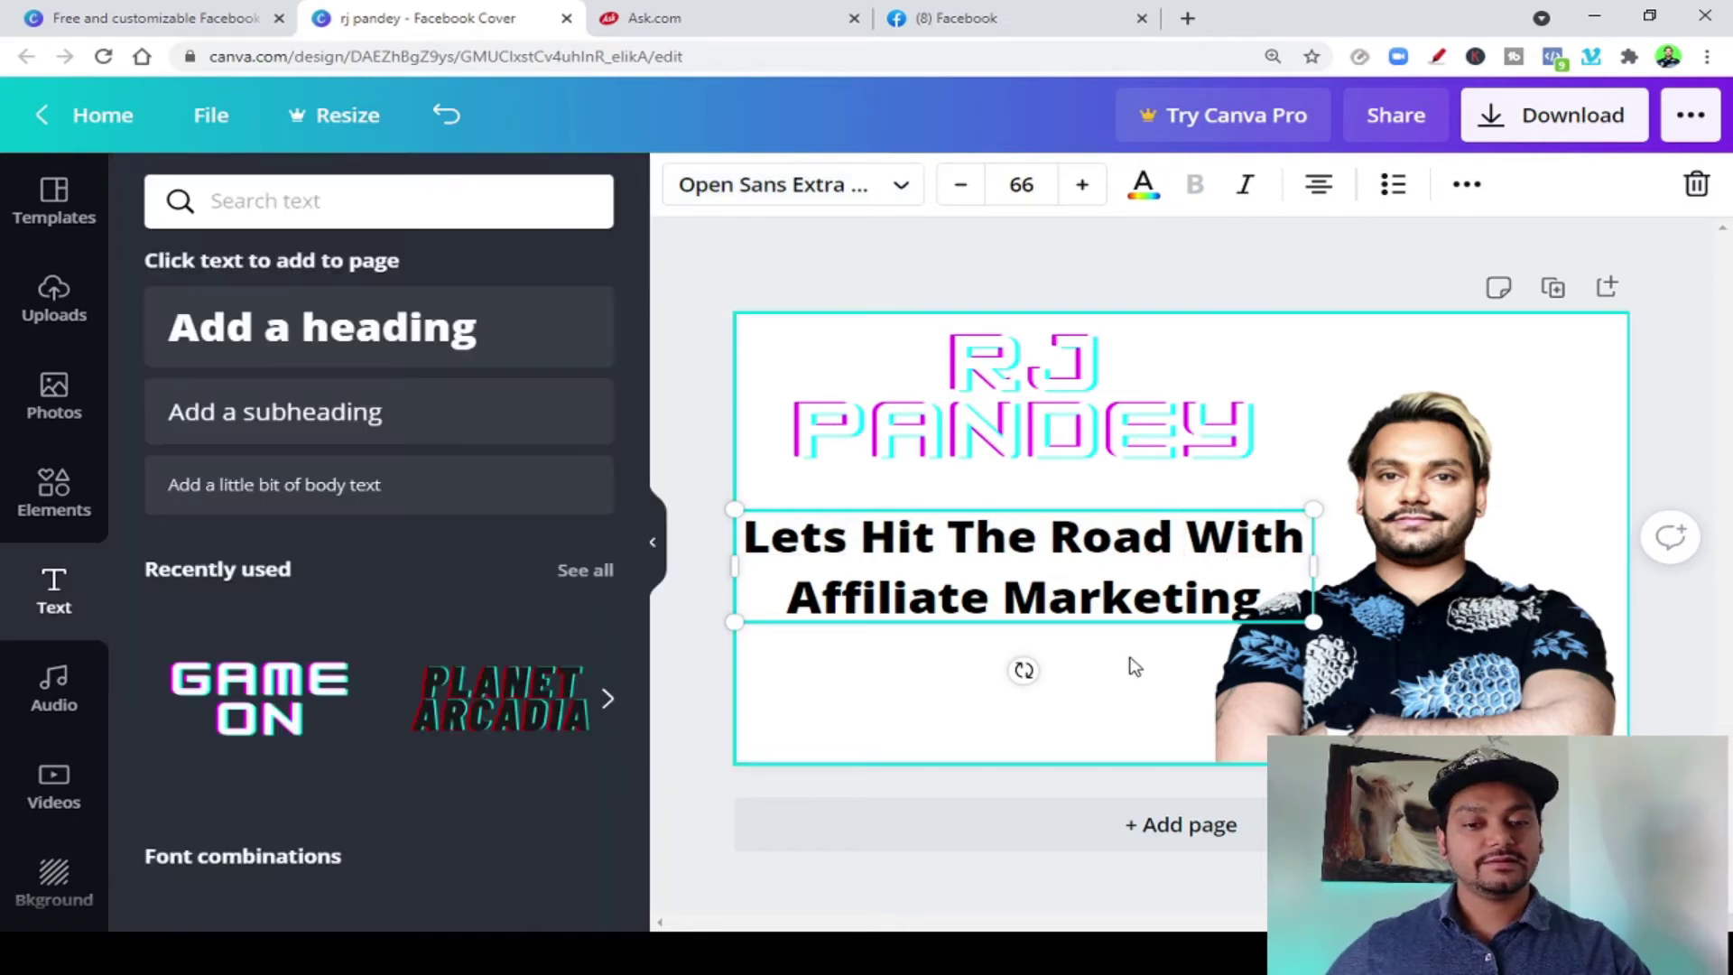
pyautogui.click(1130, 671)
pyautogui.moveTo(1050, 552); pyautogui.dragTo(1045, 510)
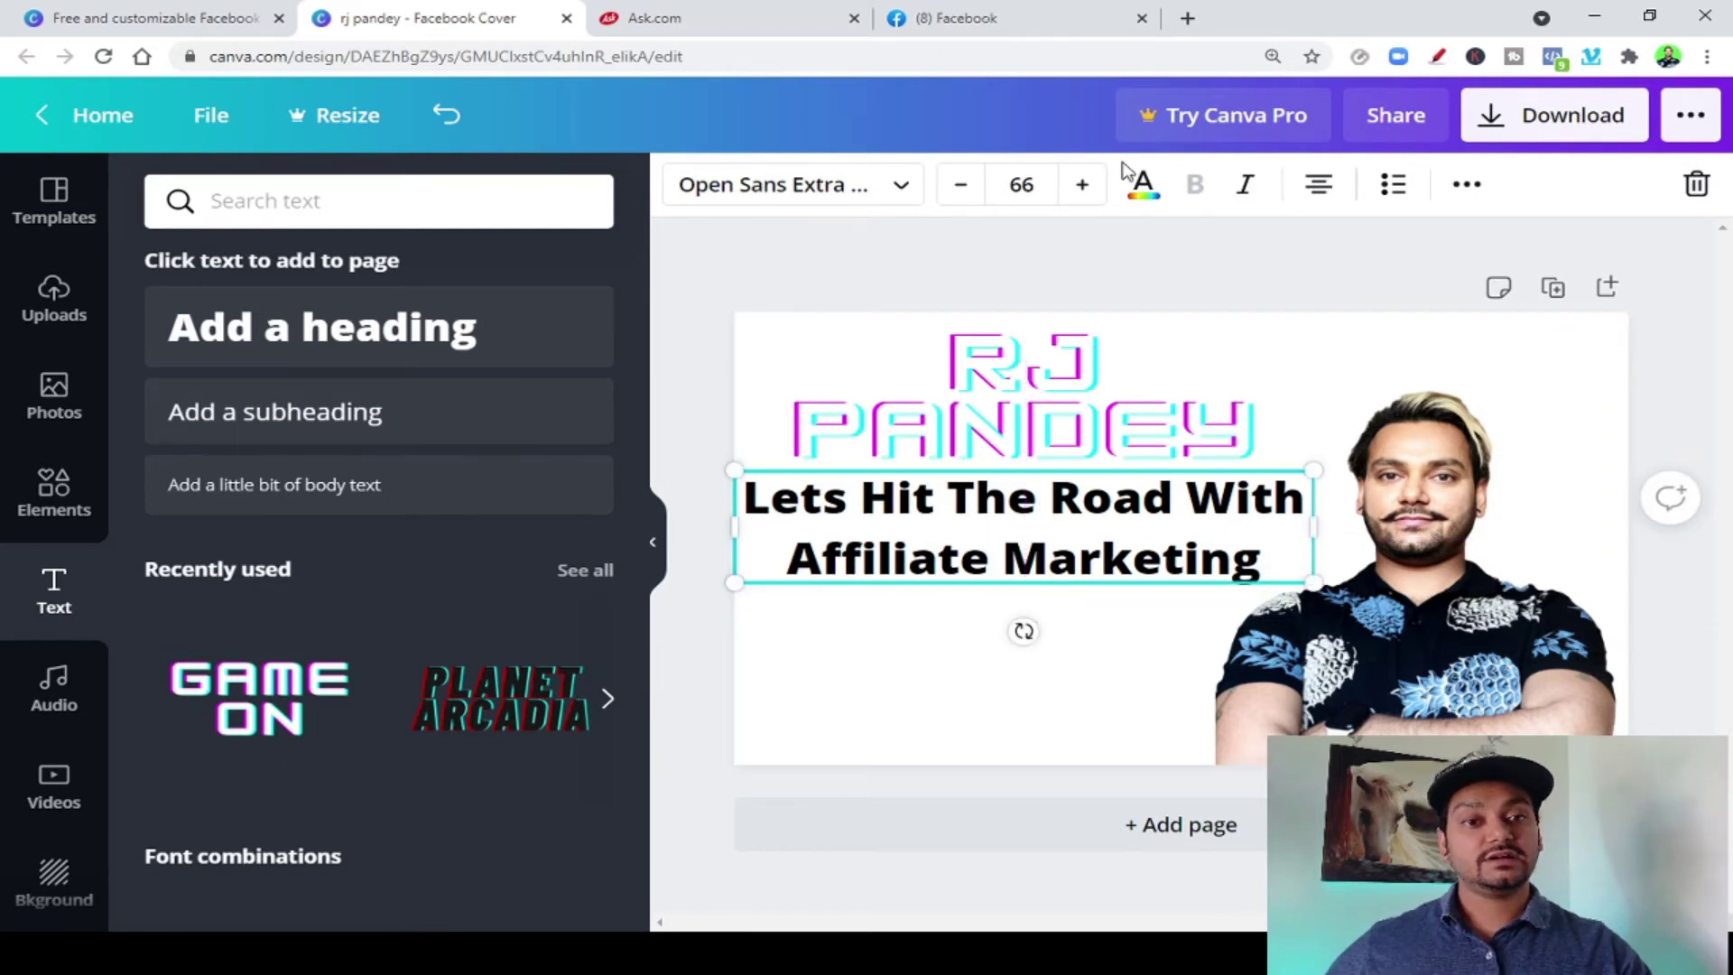
# Try font size 68 for the tagline and set it back to 66
pyautogui.click(1083, 186)
pyautogui.click(1083, 187)
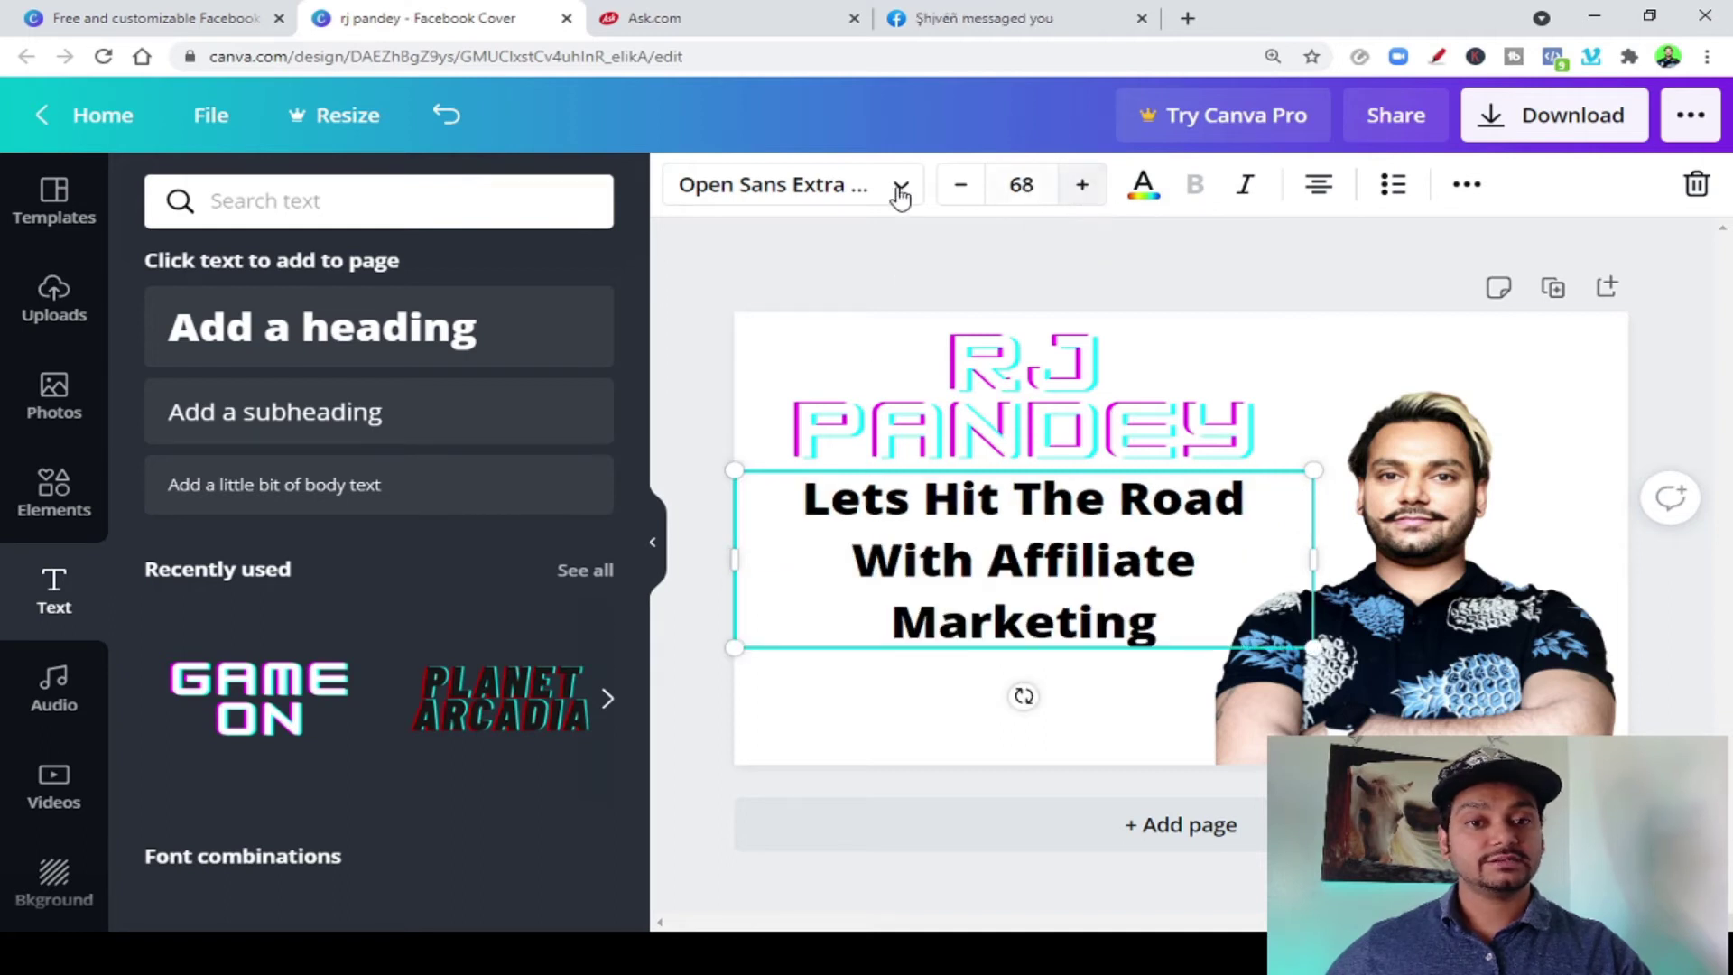
pyautogui.click(961, 187)
pyautogui.click(961, 187)
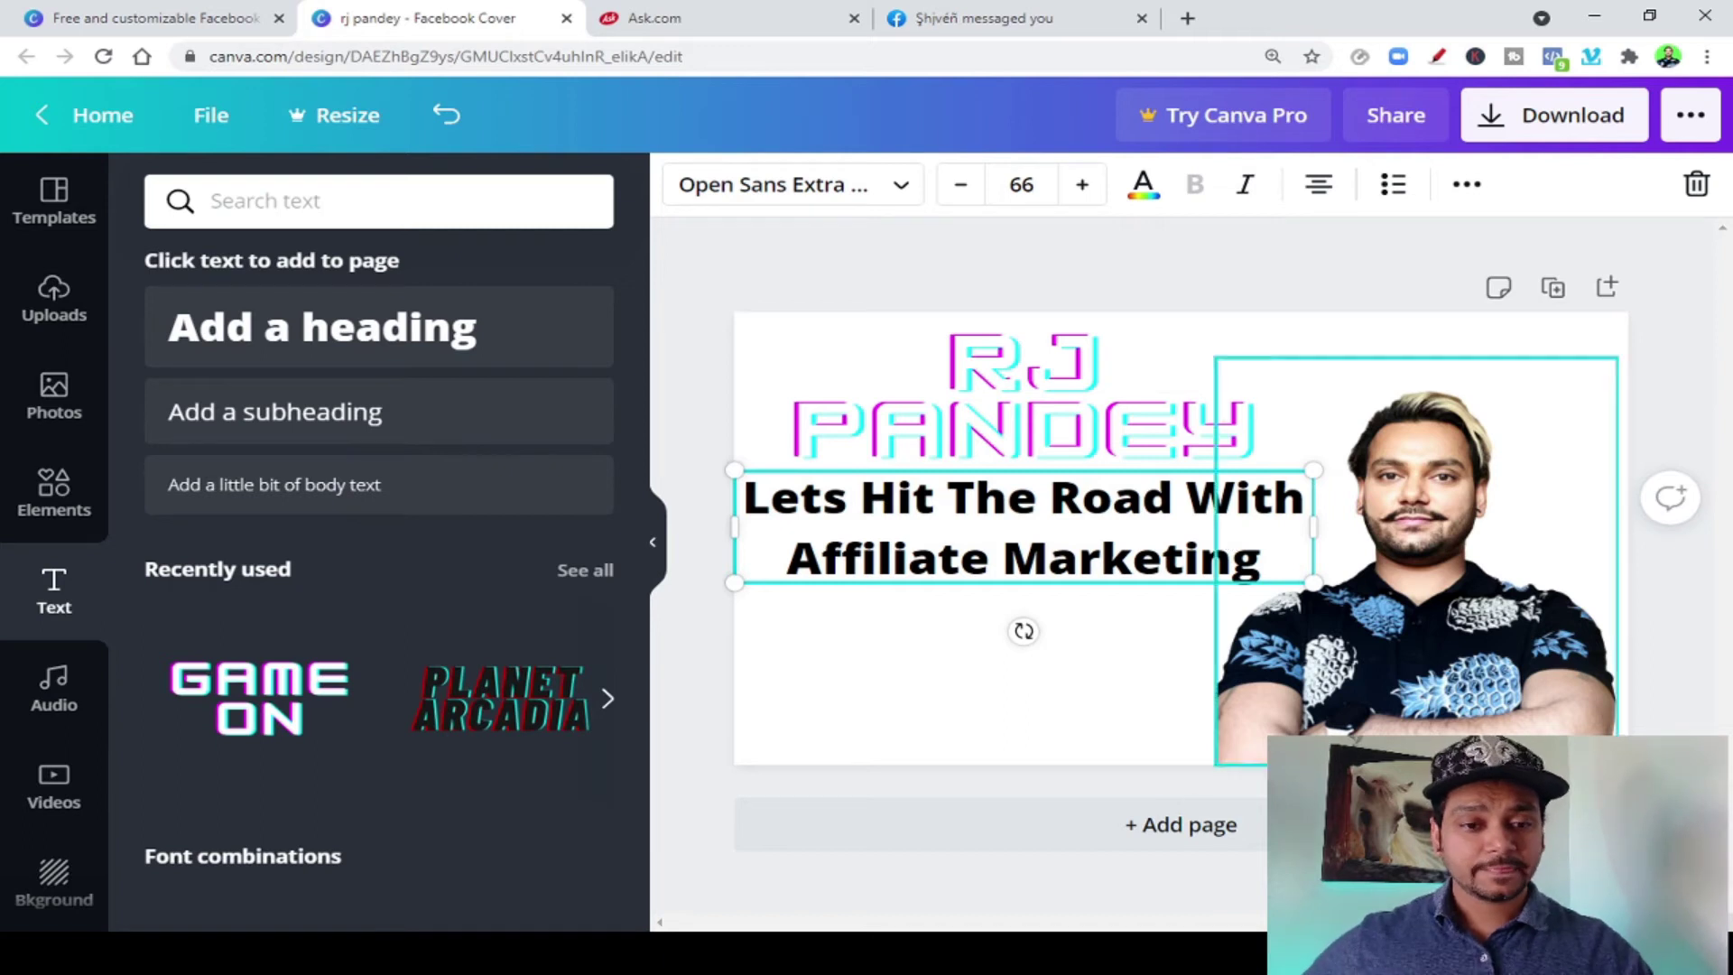
# Deselect the tagline and view the reference cover on Facebook for comparison with the design
pyautogui.click(959, 674)
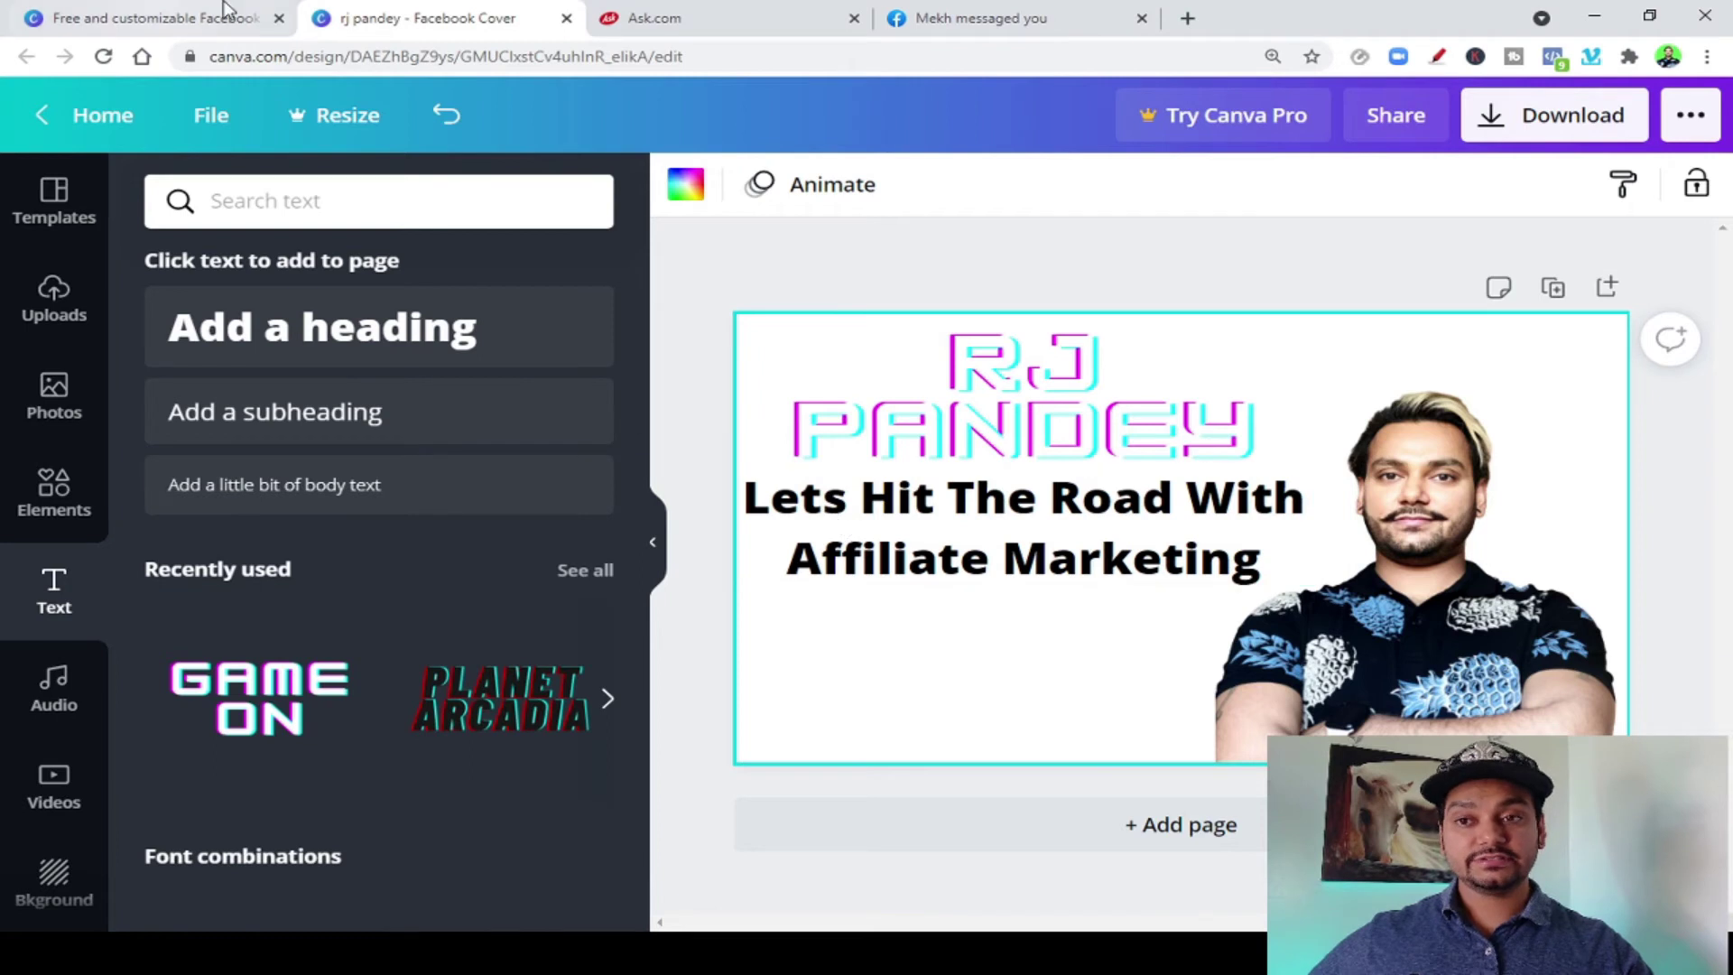
pyautogui.click(1038, 19)
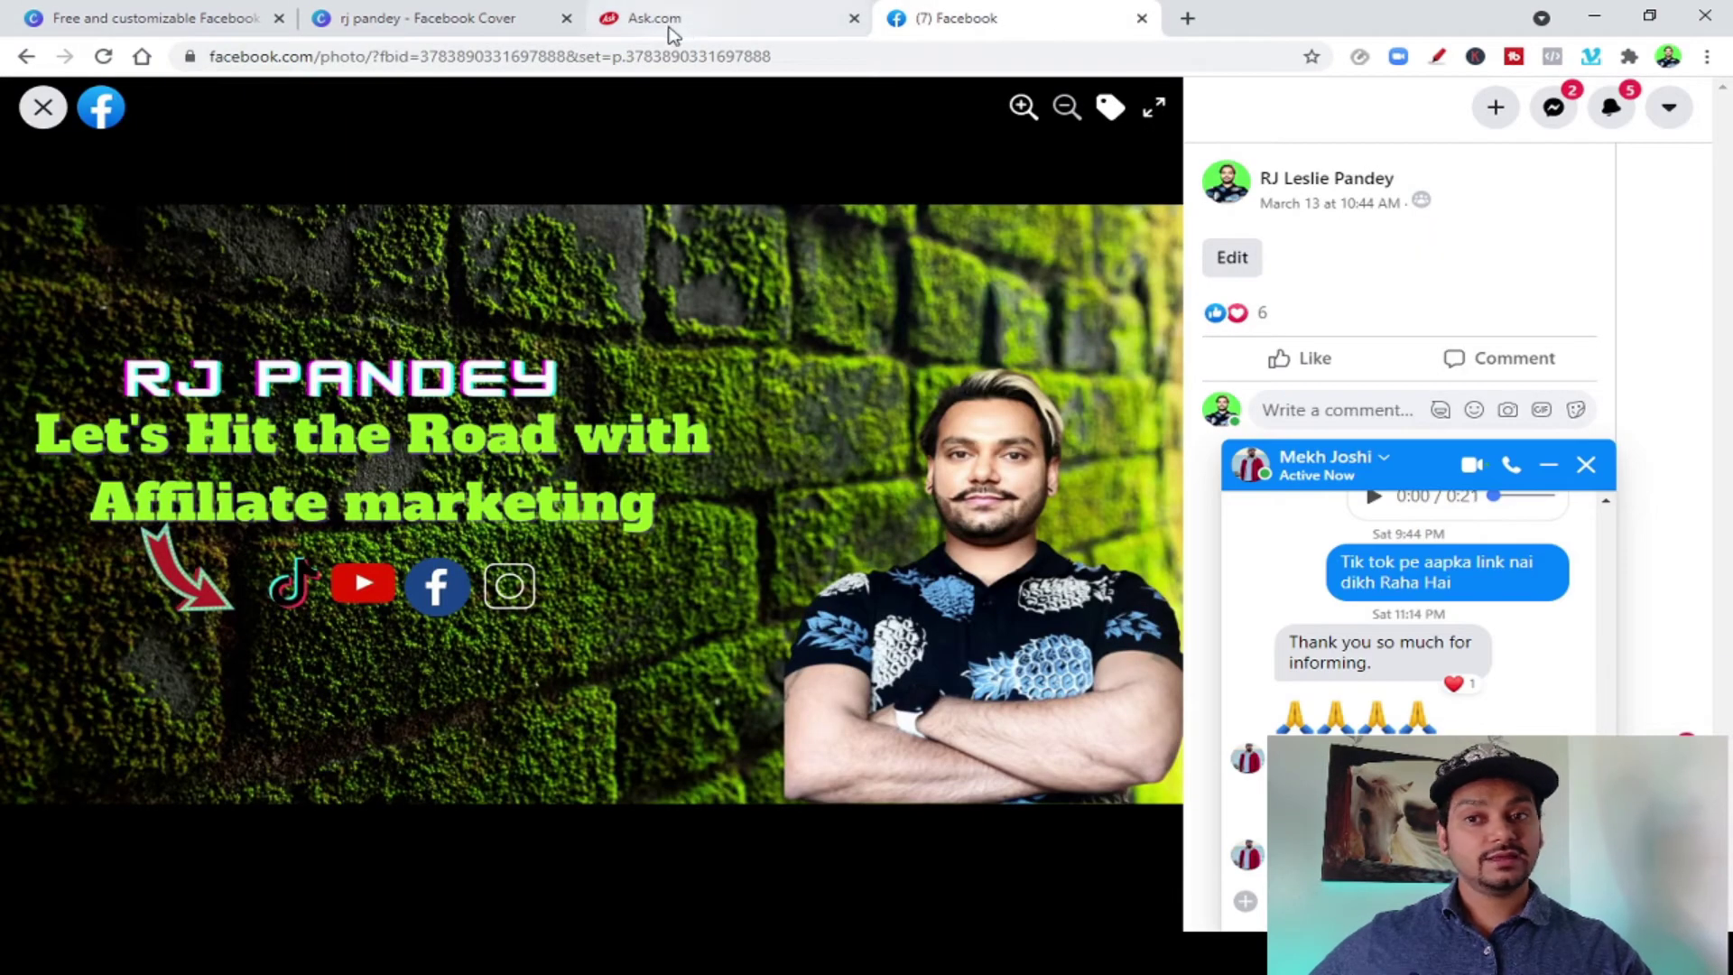
# Switch back to the Canva design and move the tagline slightly right and up, directly beneath the name
pyautogui.click(496, 21)
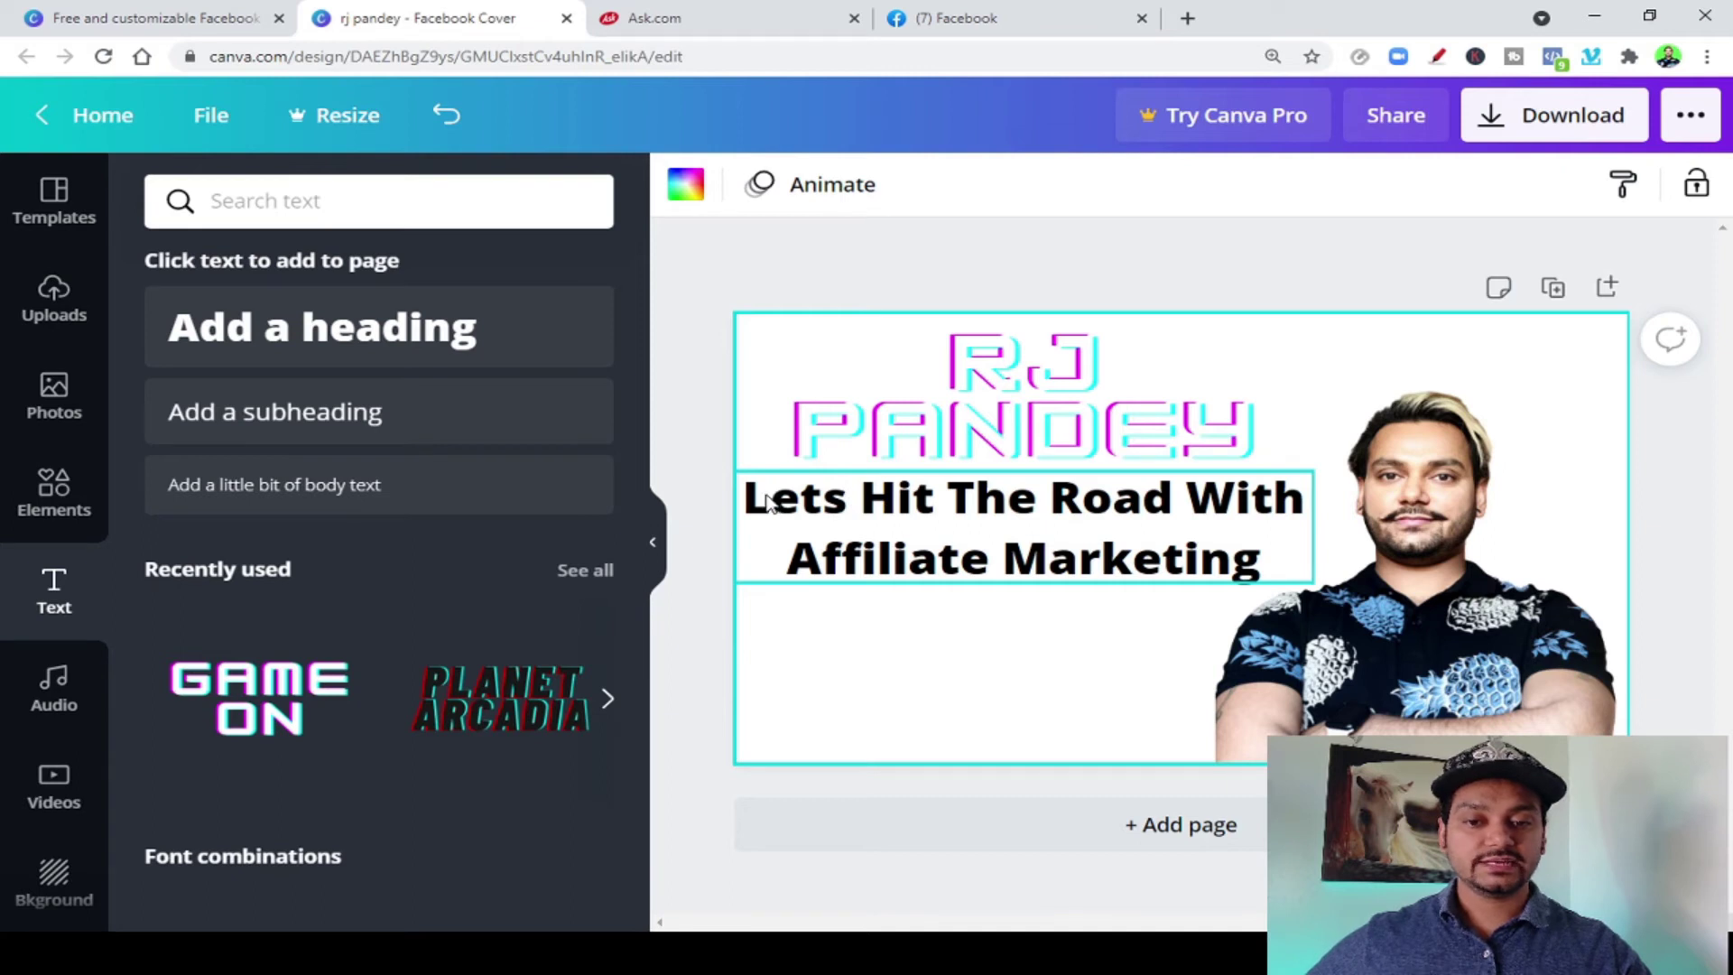
pyautogui.moveTo(753, 497); pyautogui.dragTo(800, 489)
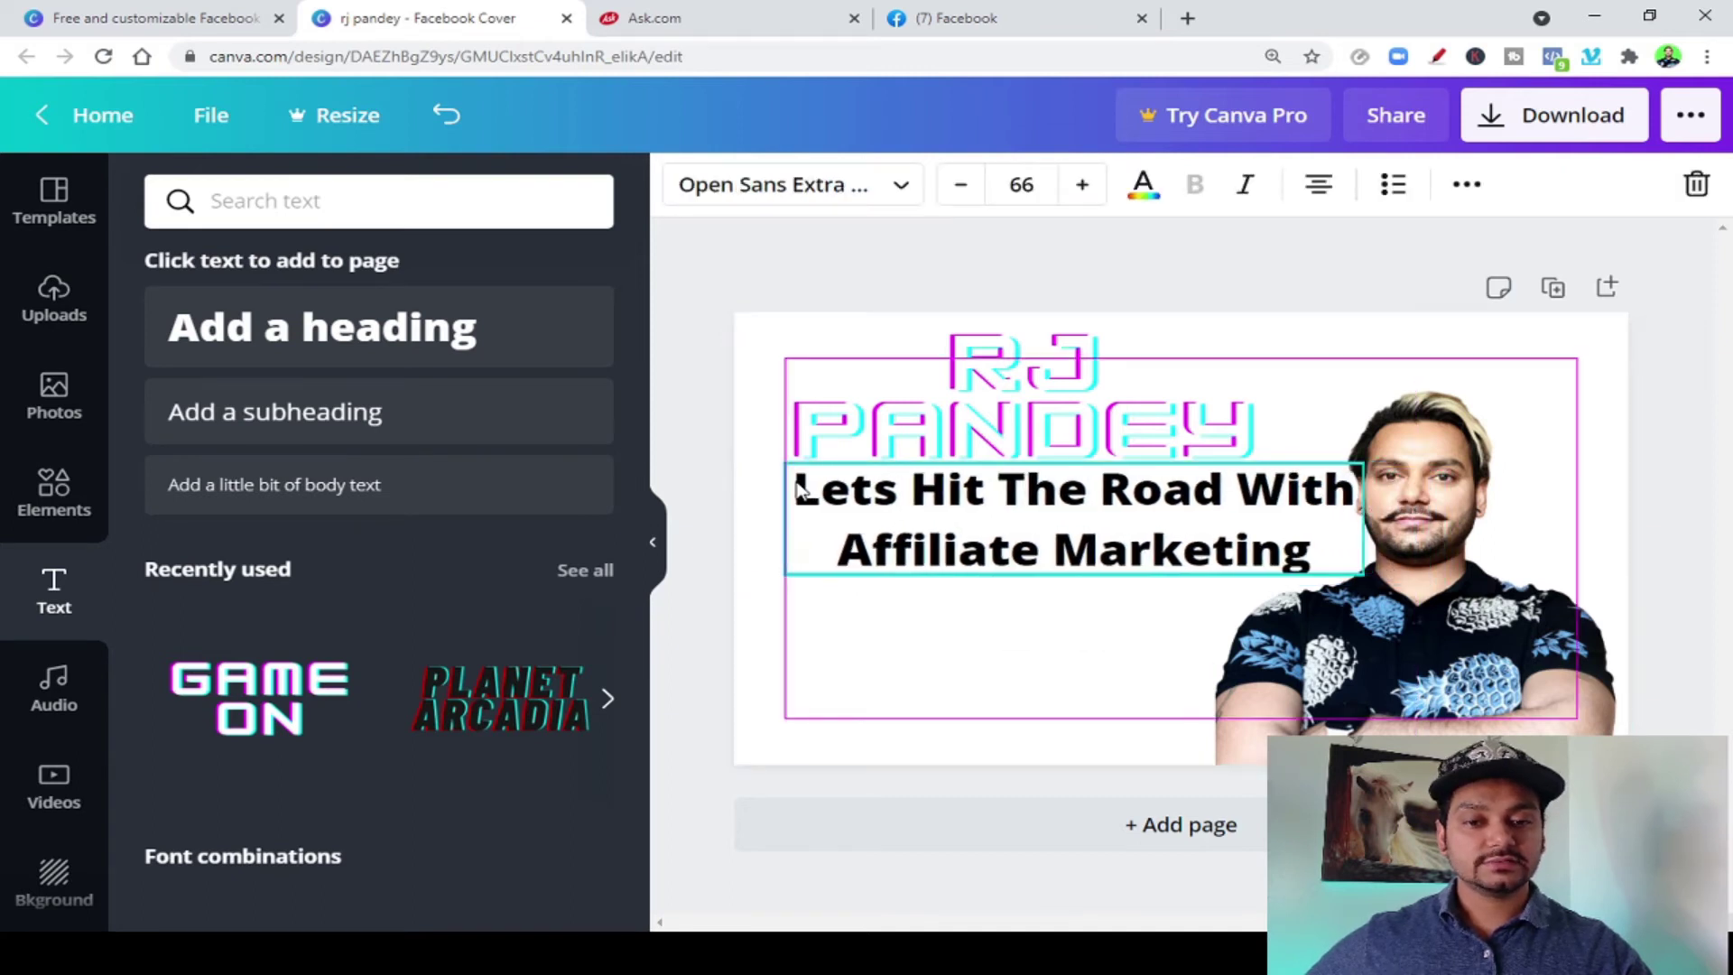
# Try to give the whole tagline text a custom green colour
pyautogui.doubleClick(842, 501)
pyautogui.doubleClick(887, 490)
pyautogui.moveTo(844, 495); pyautogui.dragTo(1313, 552)
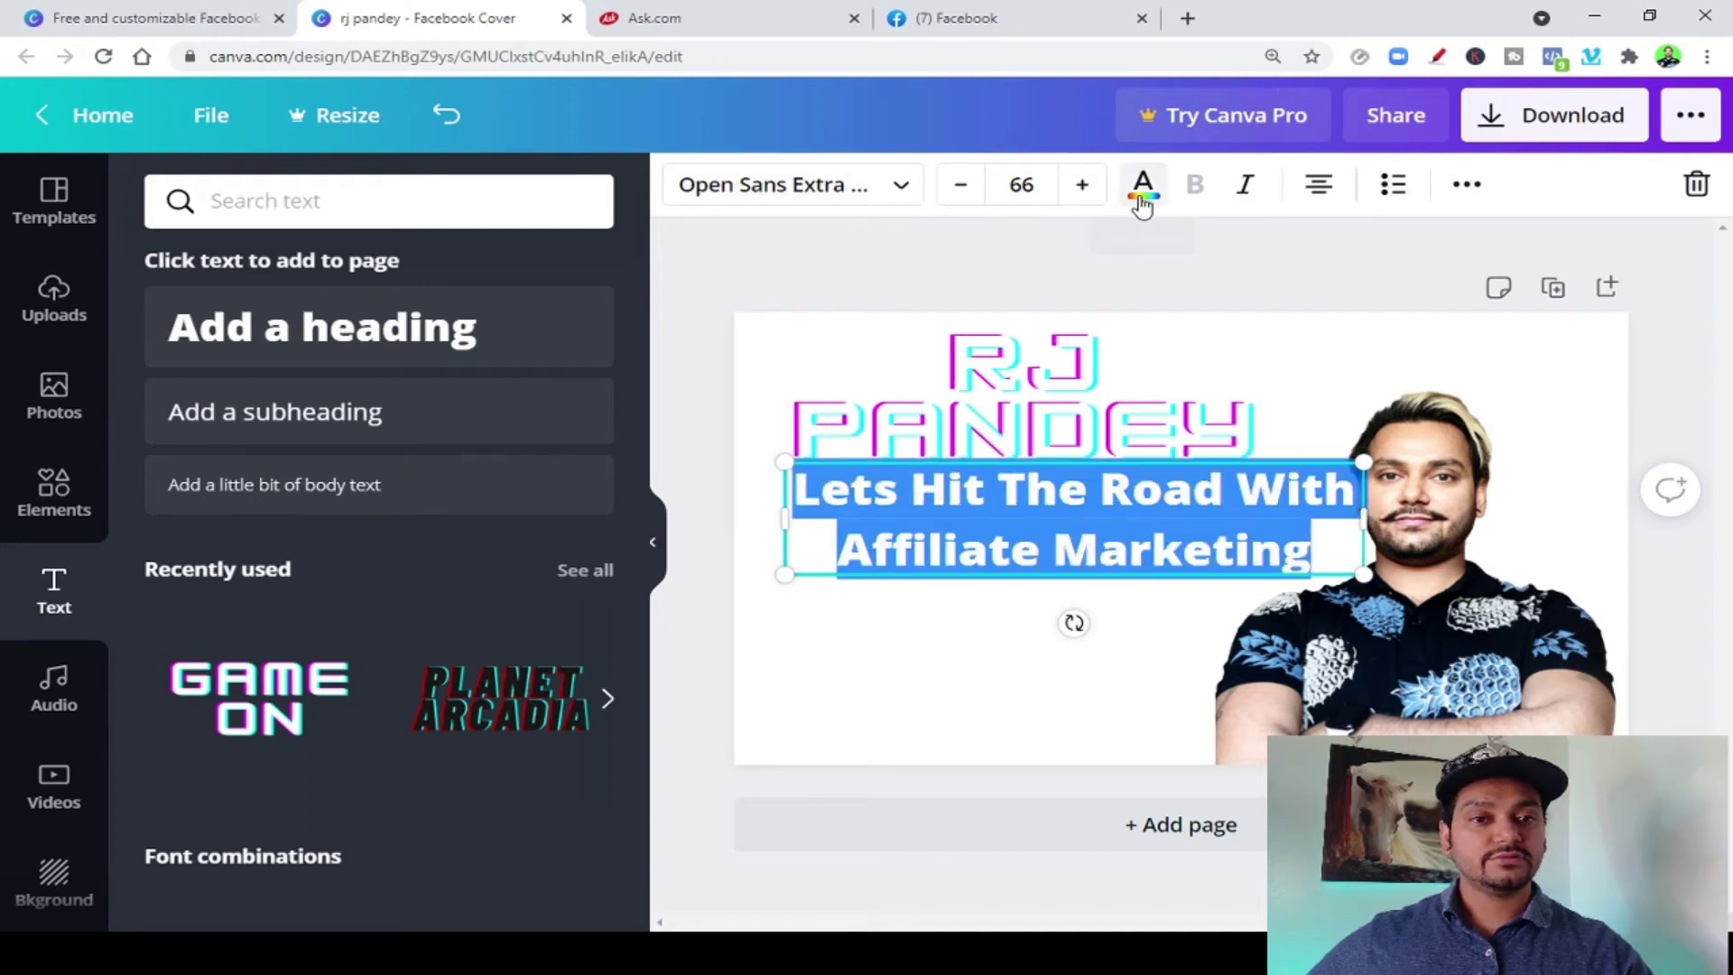
pyautogui.click(1143, 187)
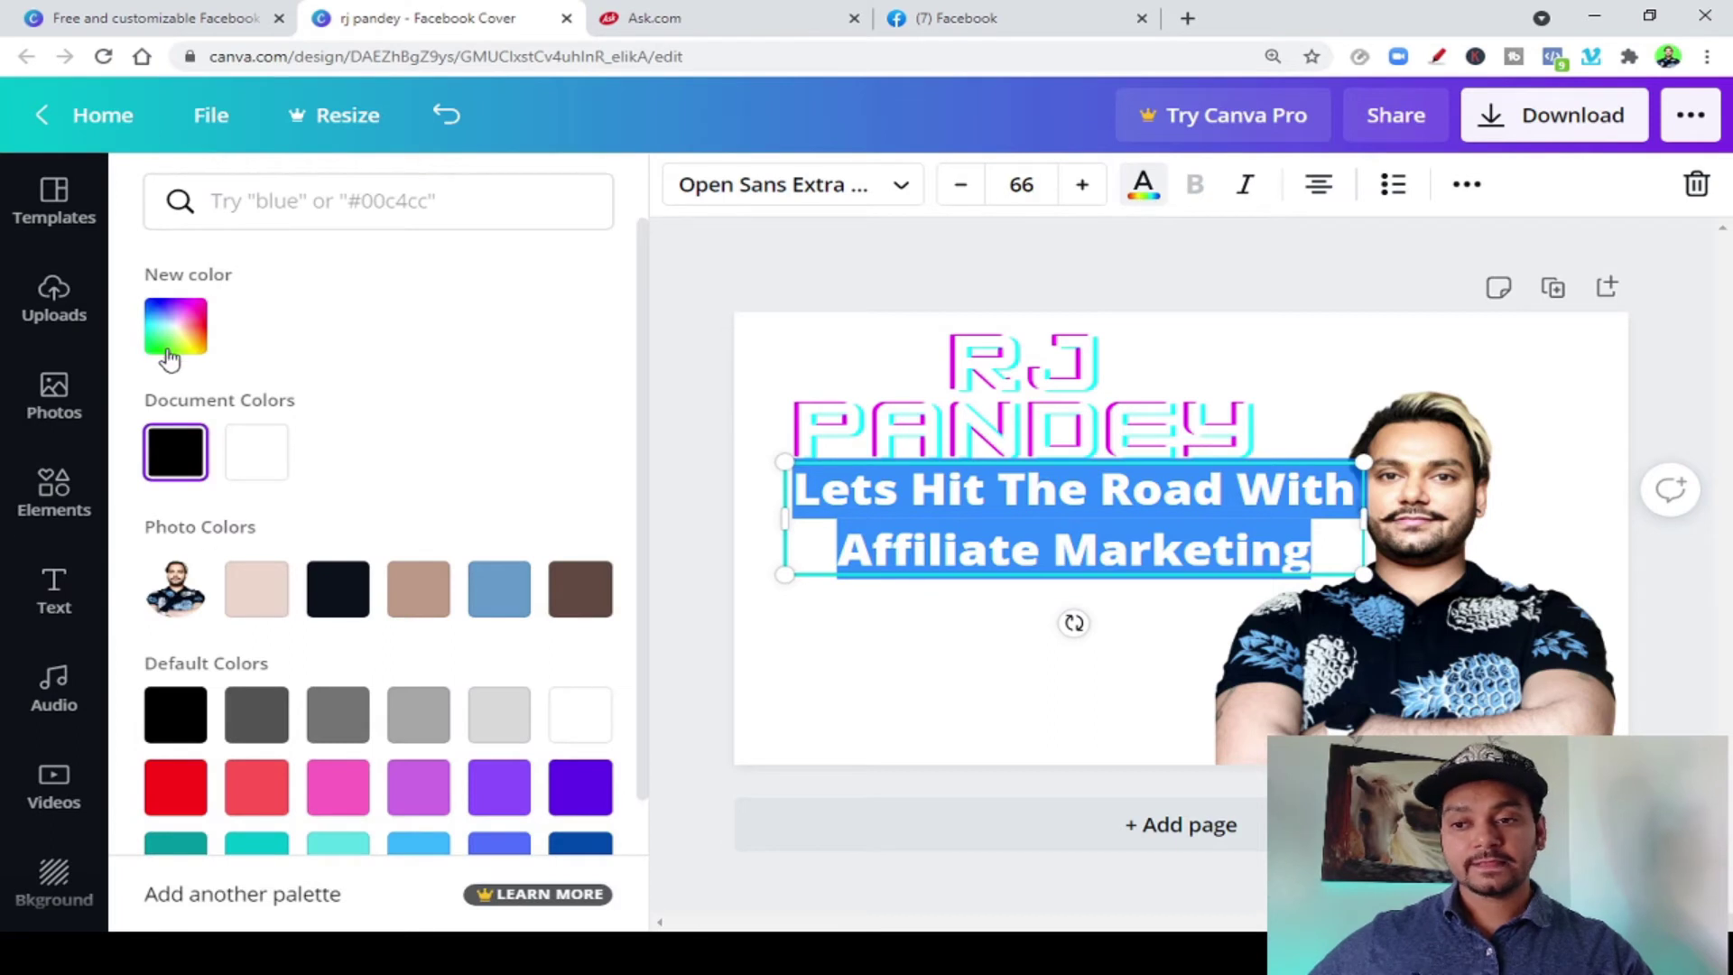
pyautogui.click(178, 348)
pyautogui.moveTo(191, 569); pyautogui.dragTo(323, 573)
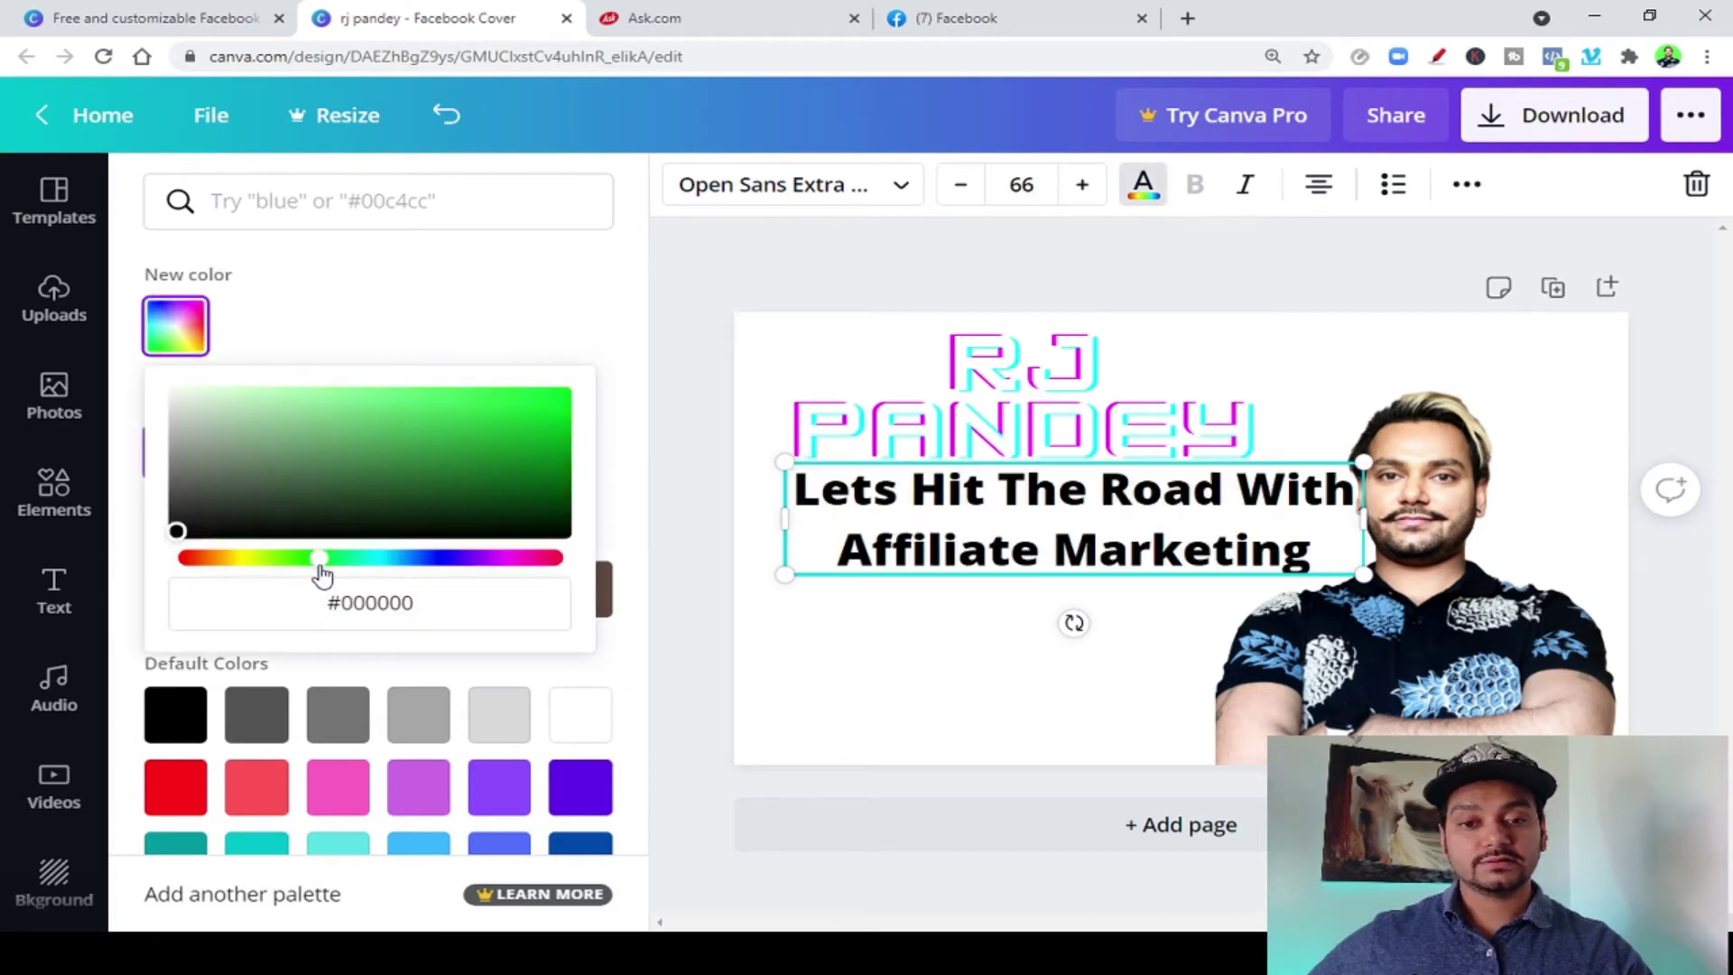
pyautogui.click(1077, 525)
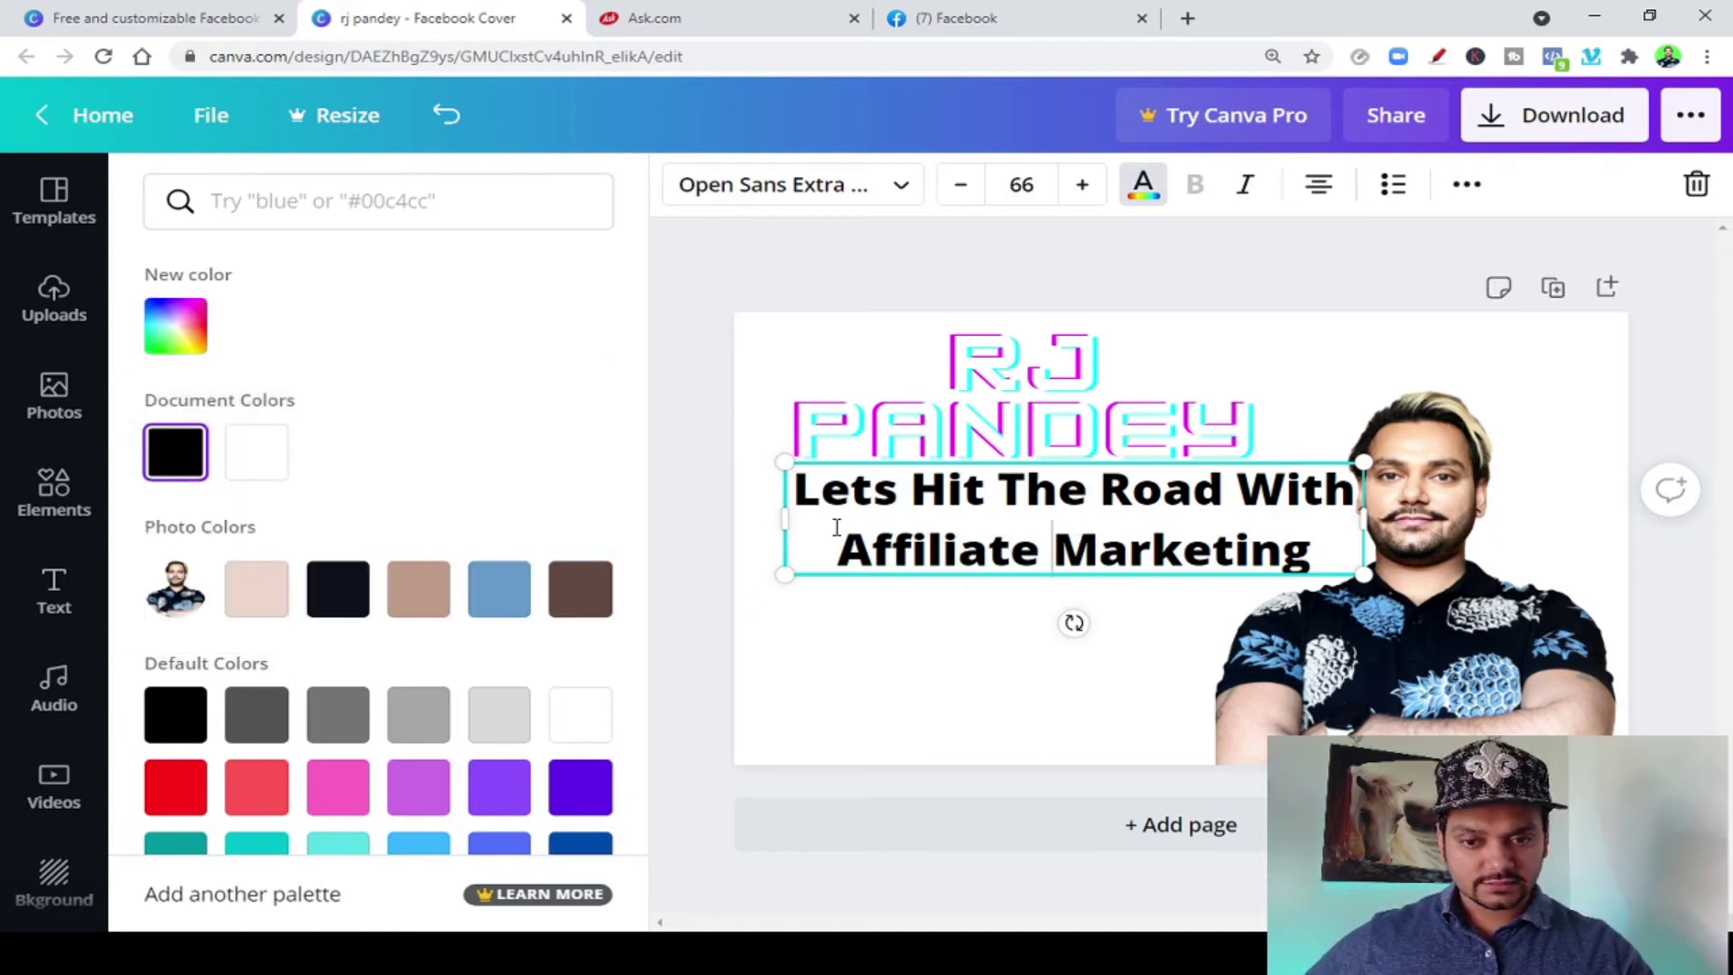
# Colour the whole tagline text red from the default colours and deselect it
pyautogui.moveTo(800, 487); pyautogui.dragTo(1336, 551)
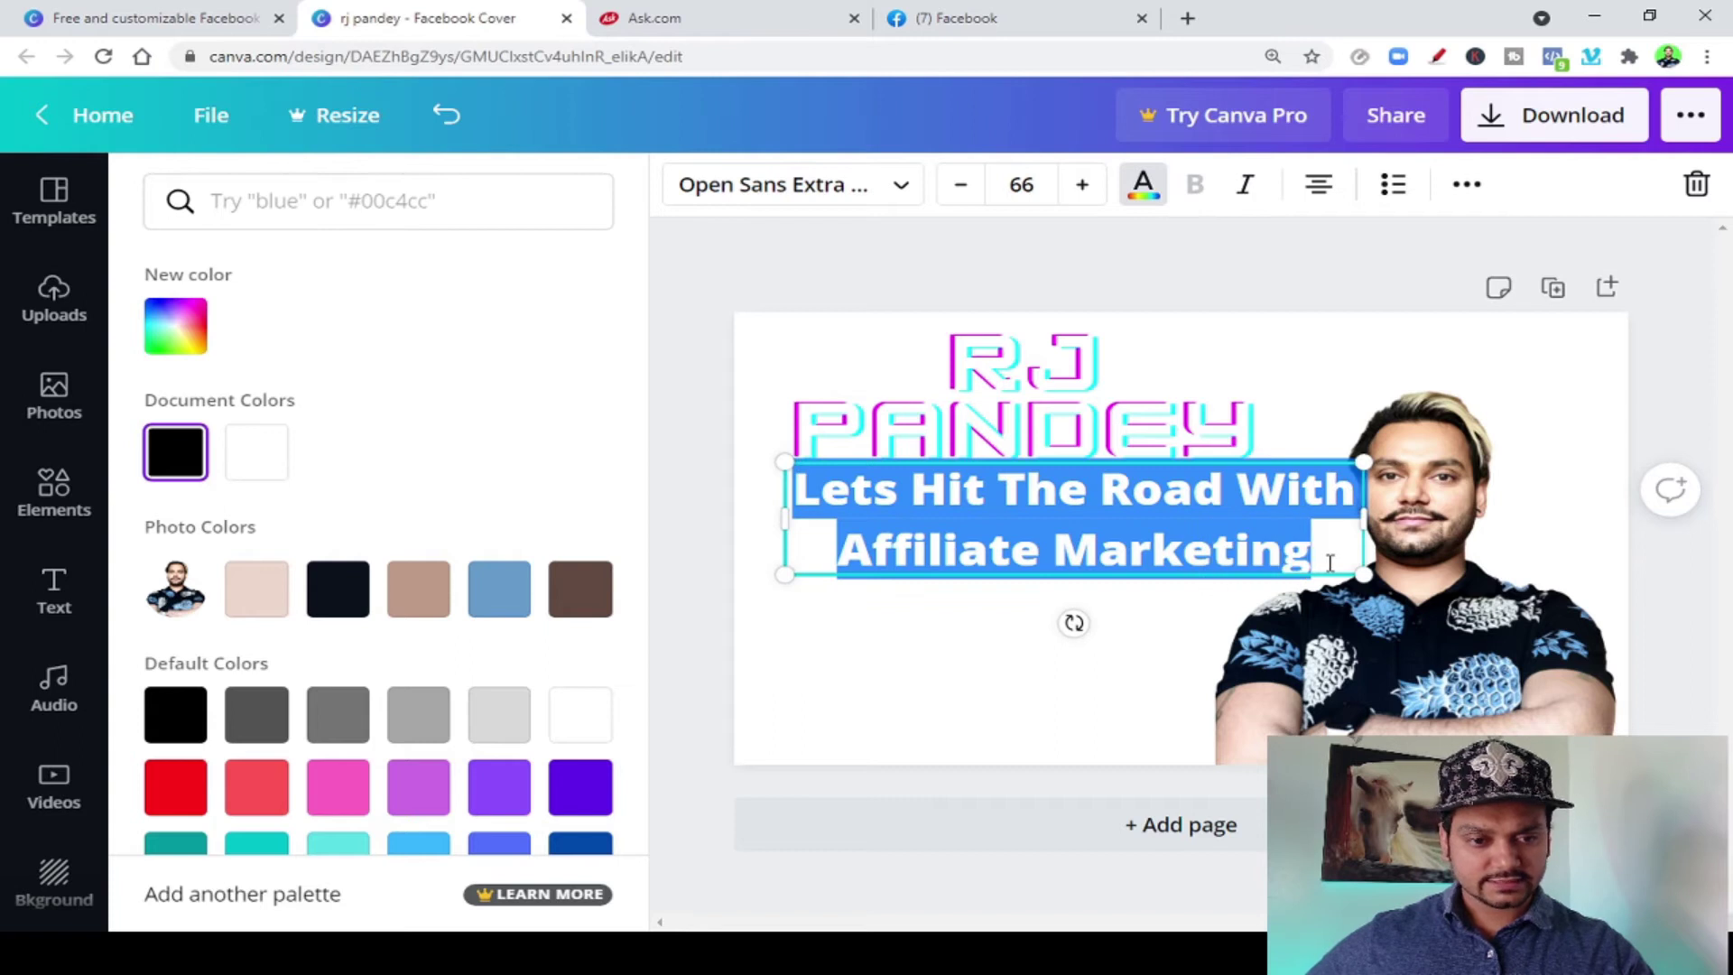
pyautogui.click(175, 787)
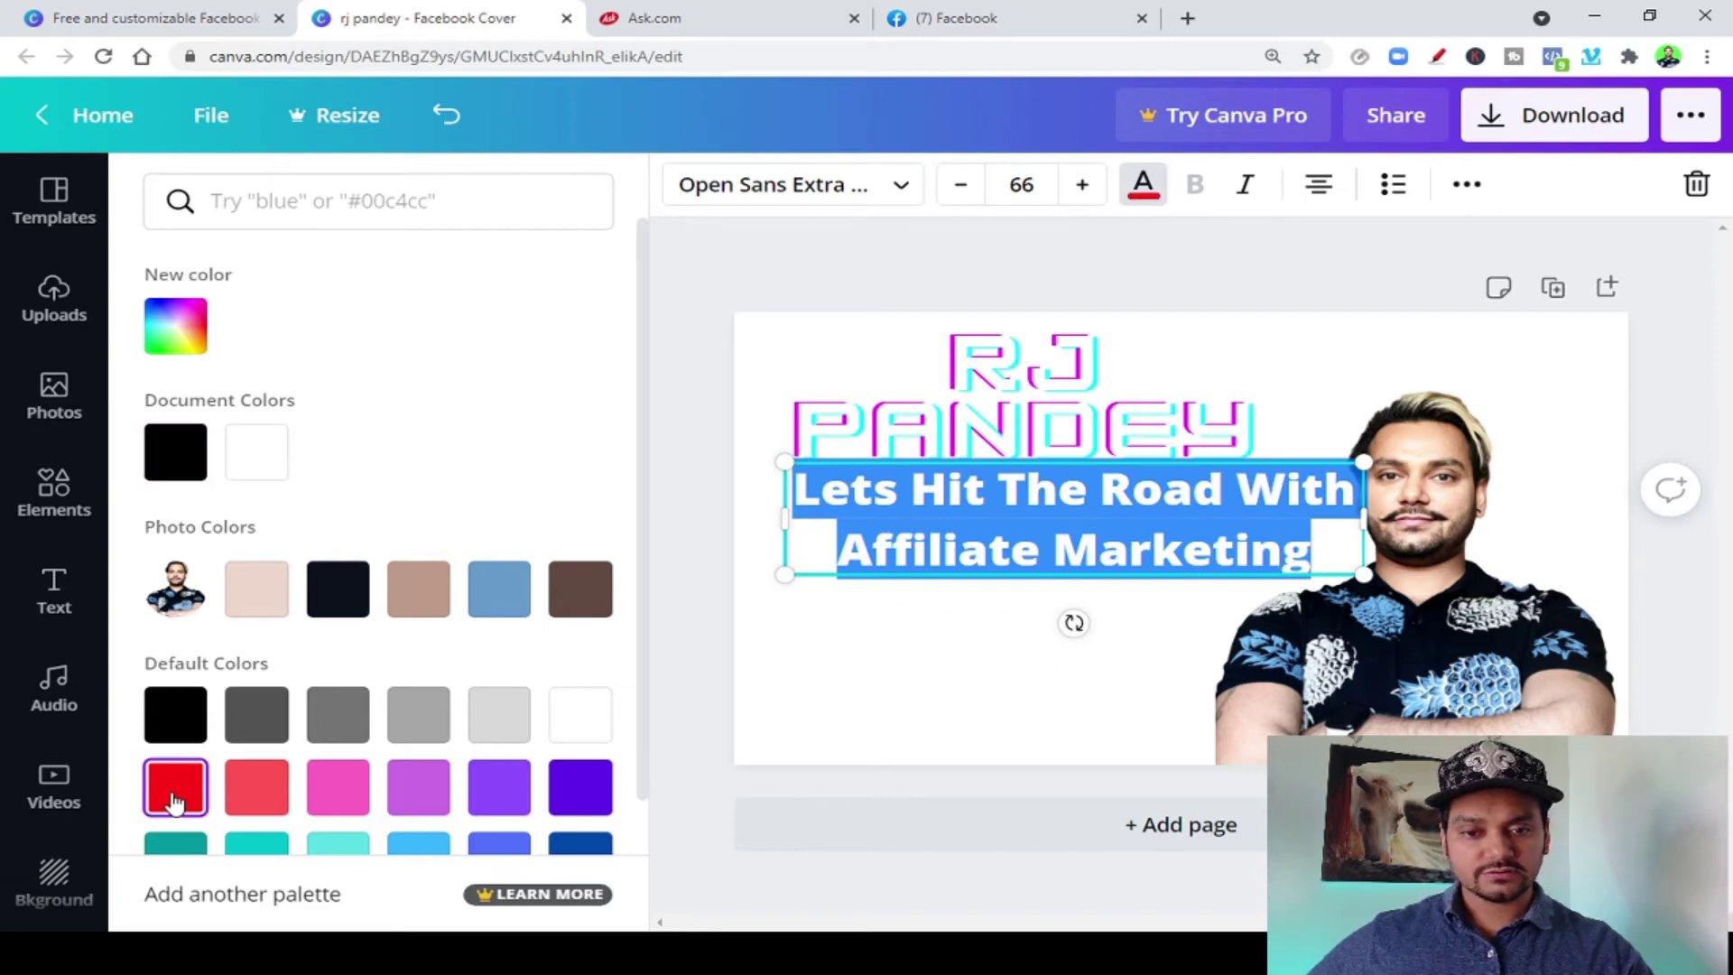
pyautogui.click(892, 701)
pyautogui.click(987, 680)
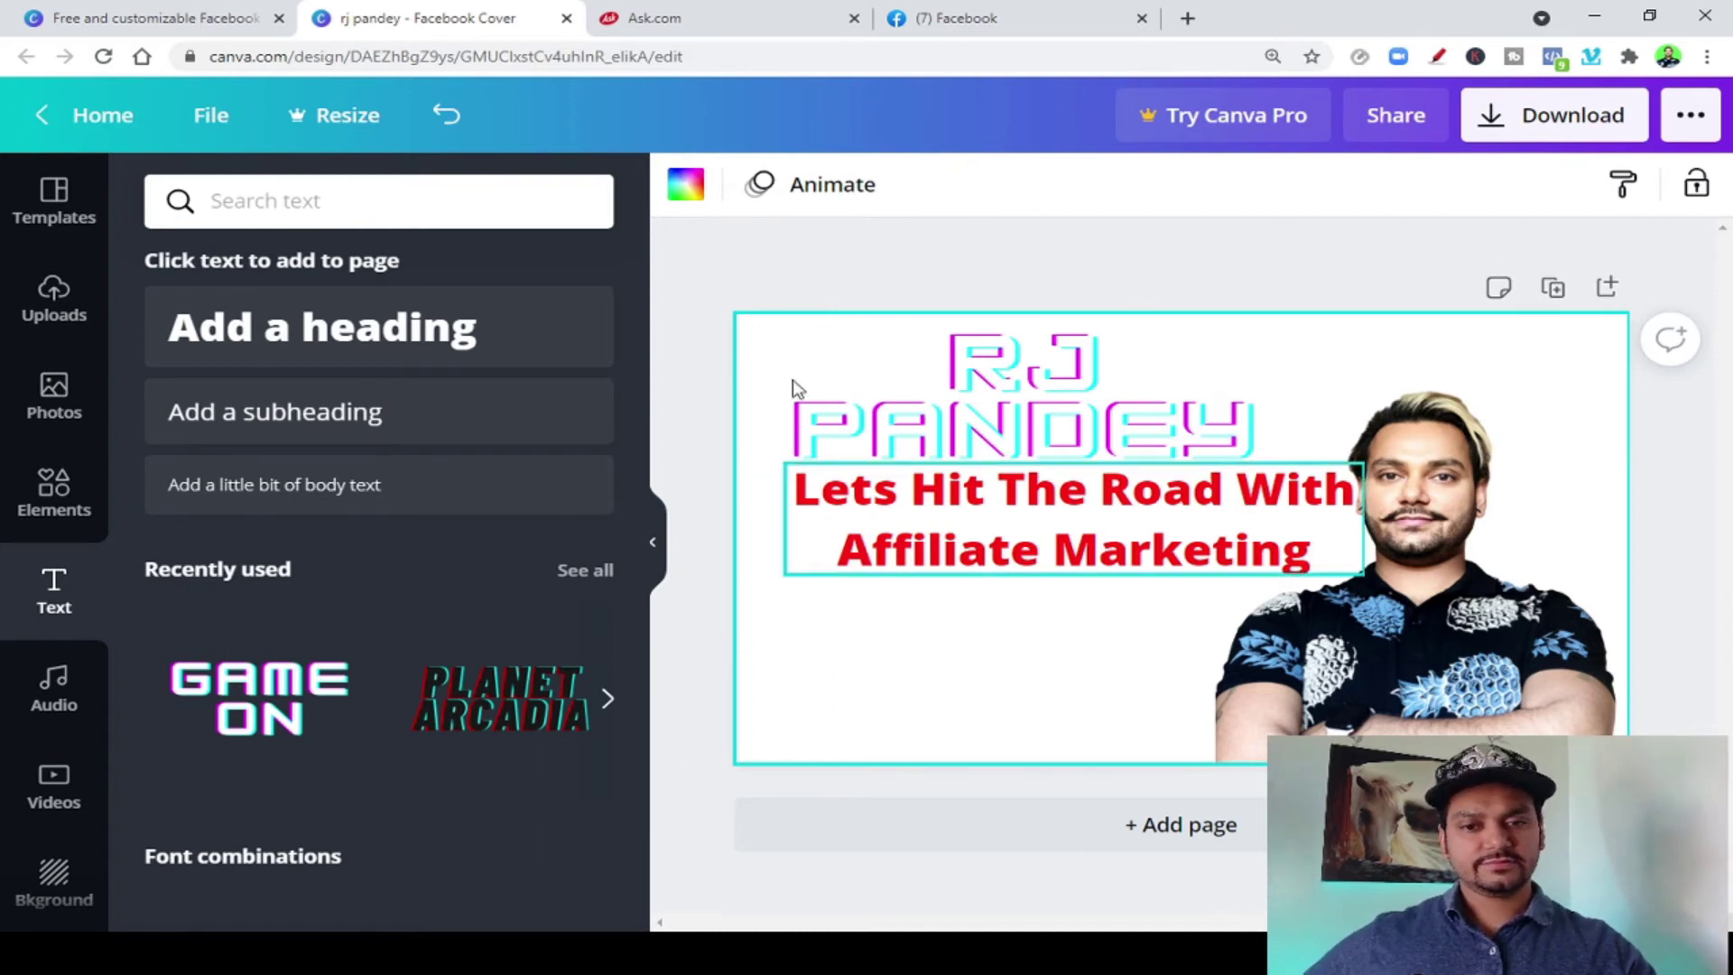
# Fill the page background with the dark green default colour and view it against the tagline
pyautogui.click(683, 185)
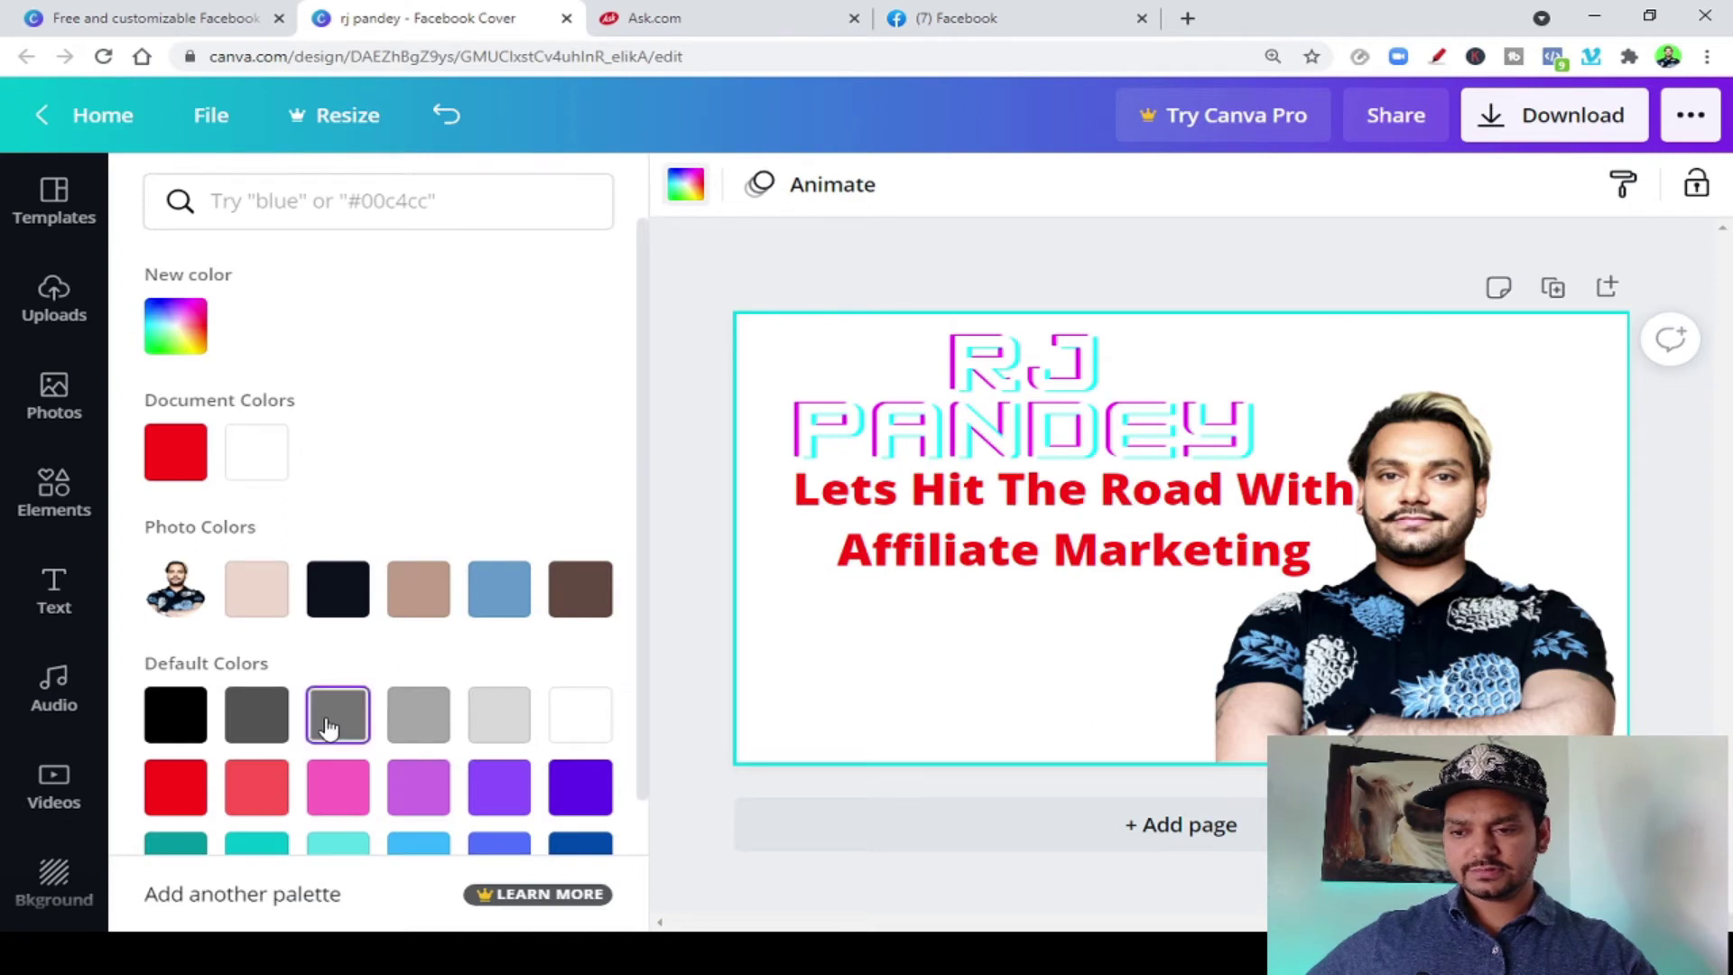
pyautogui.scroll(-2, 339, 718)
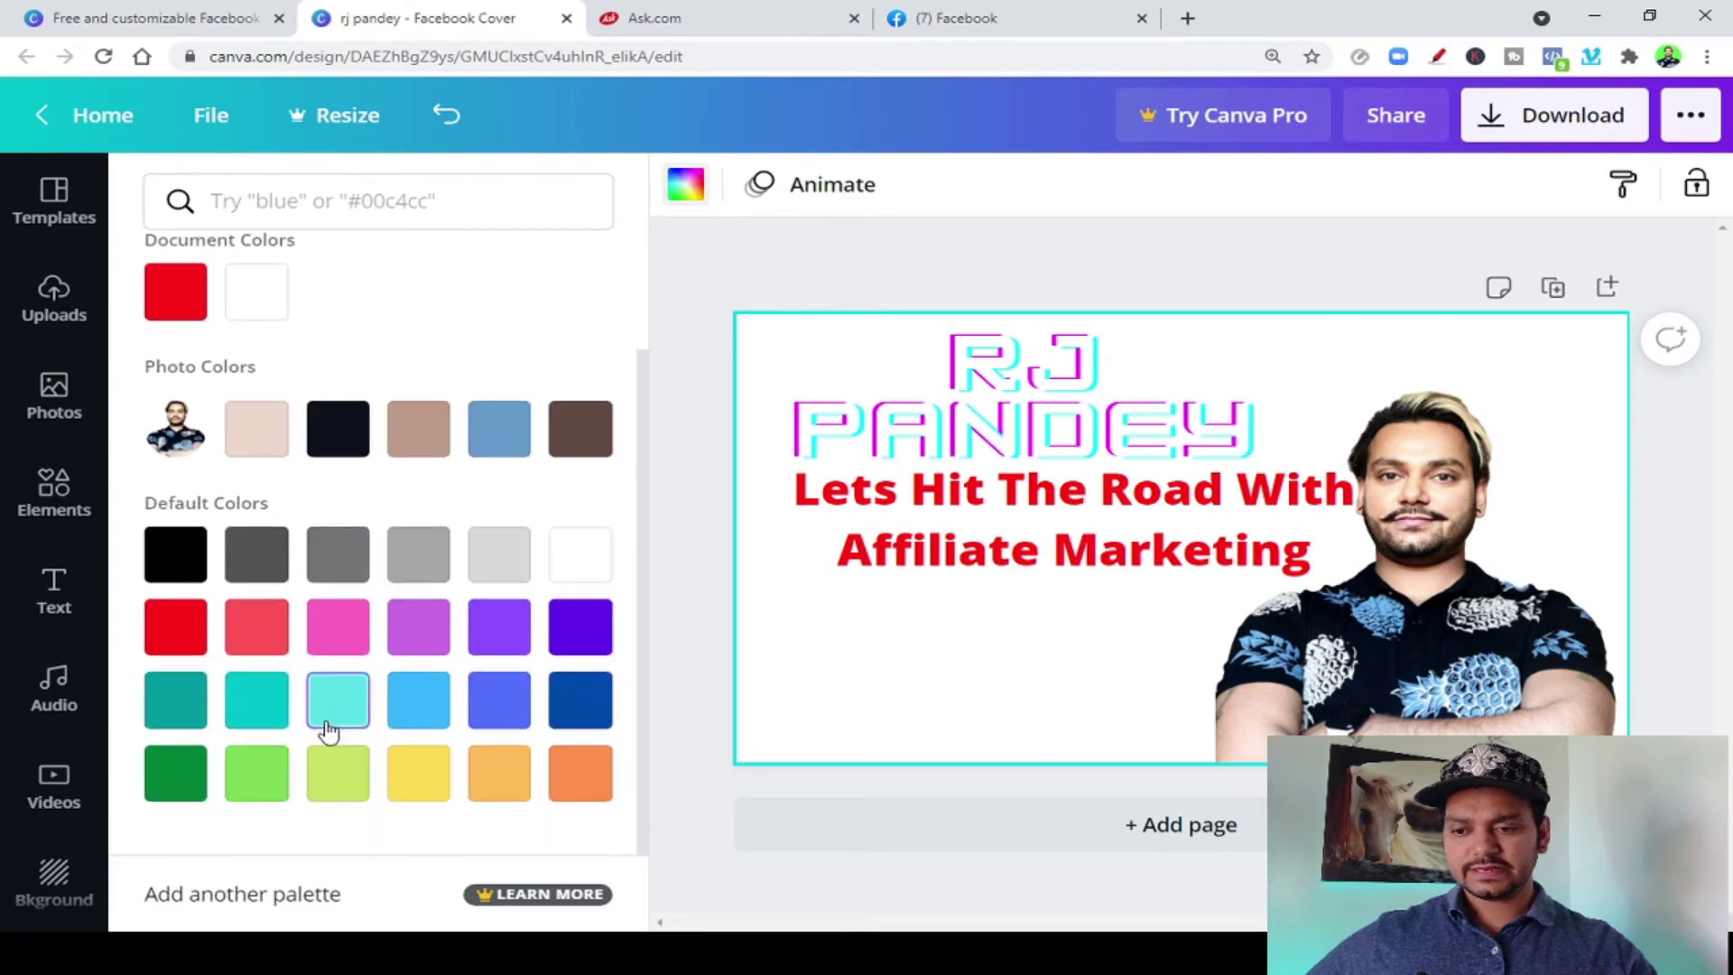
pyautogui.click(176, 774)
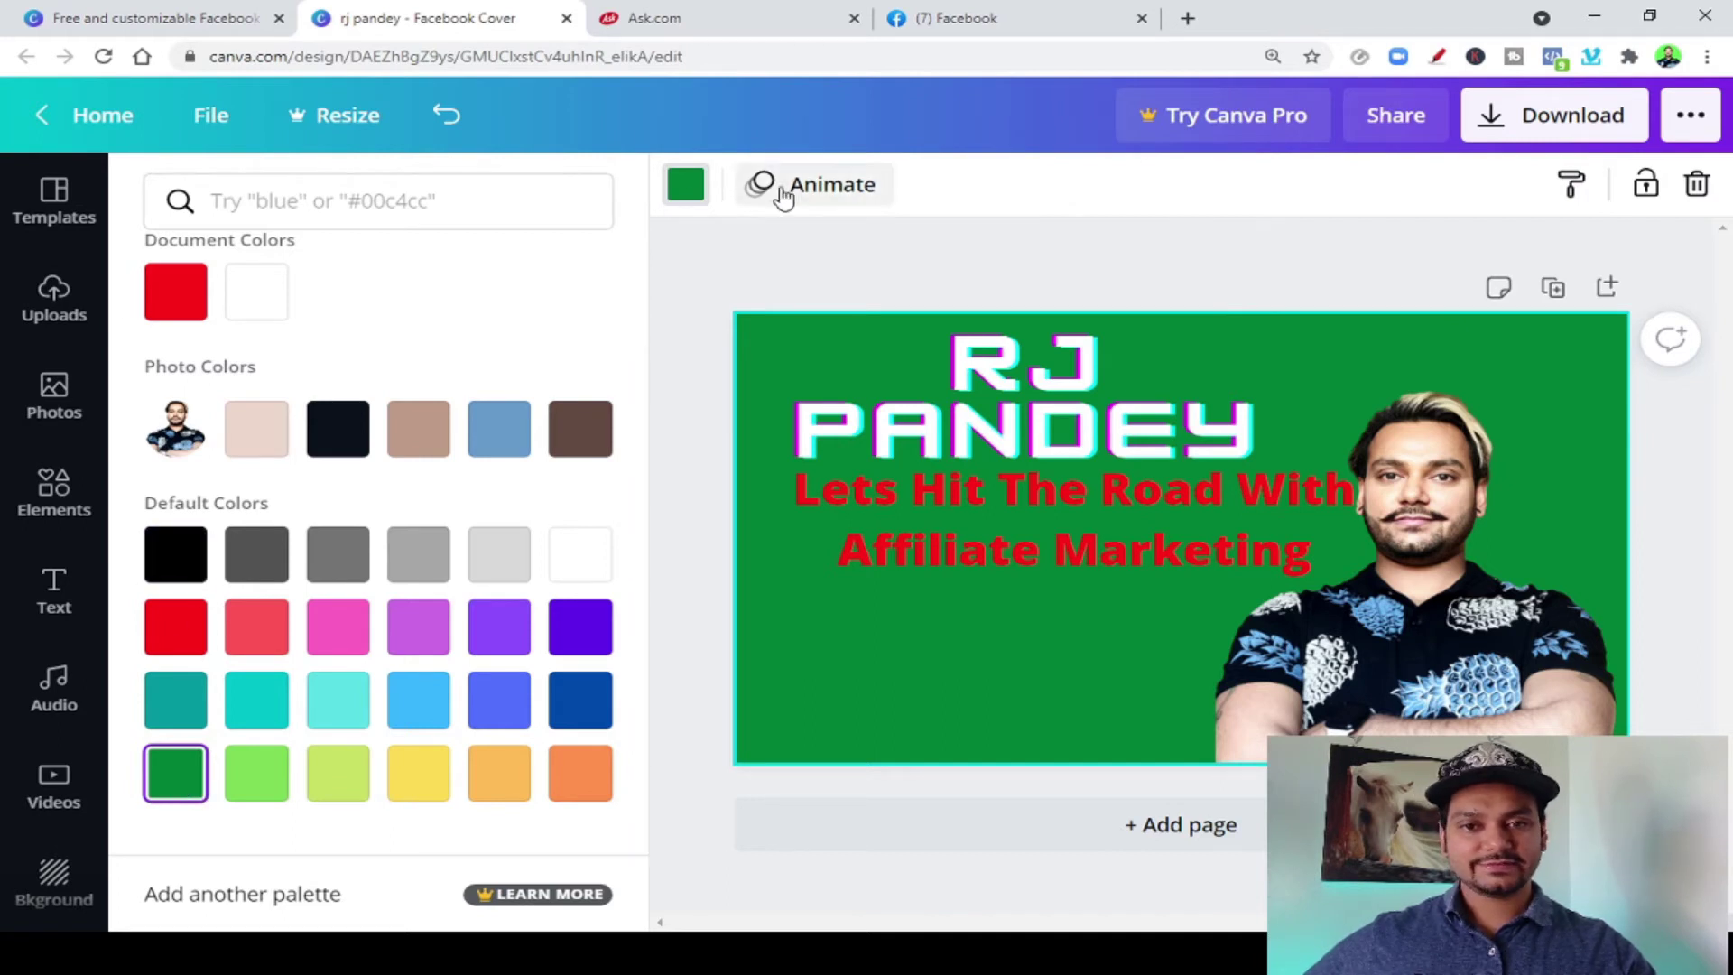
pyautogui.click(683, 190)
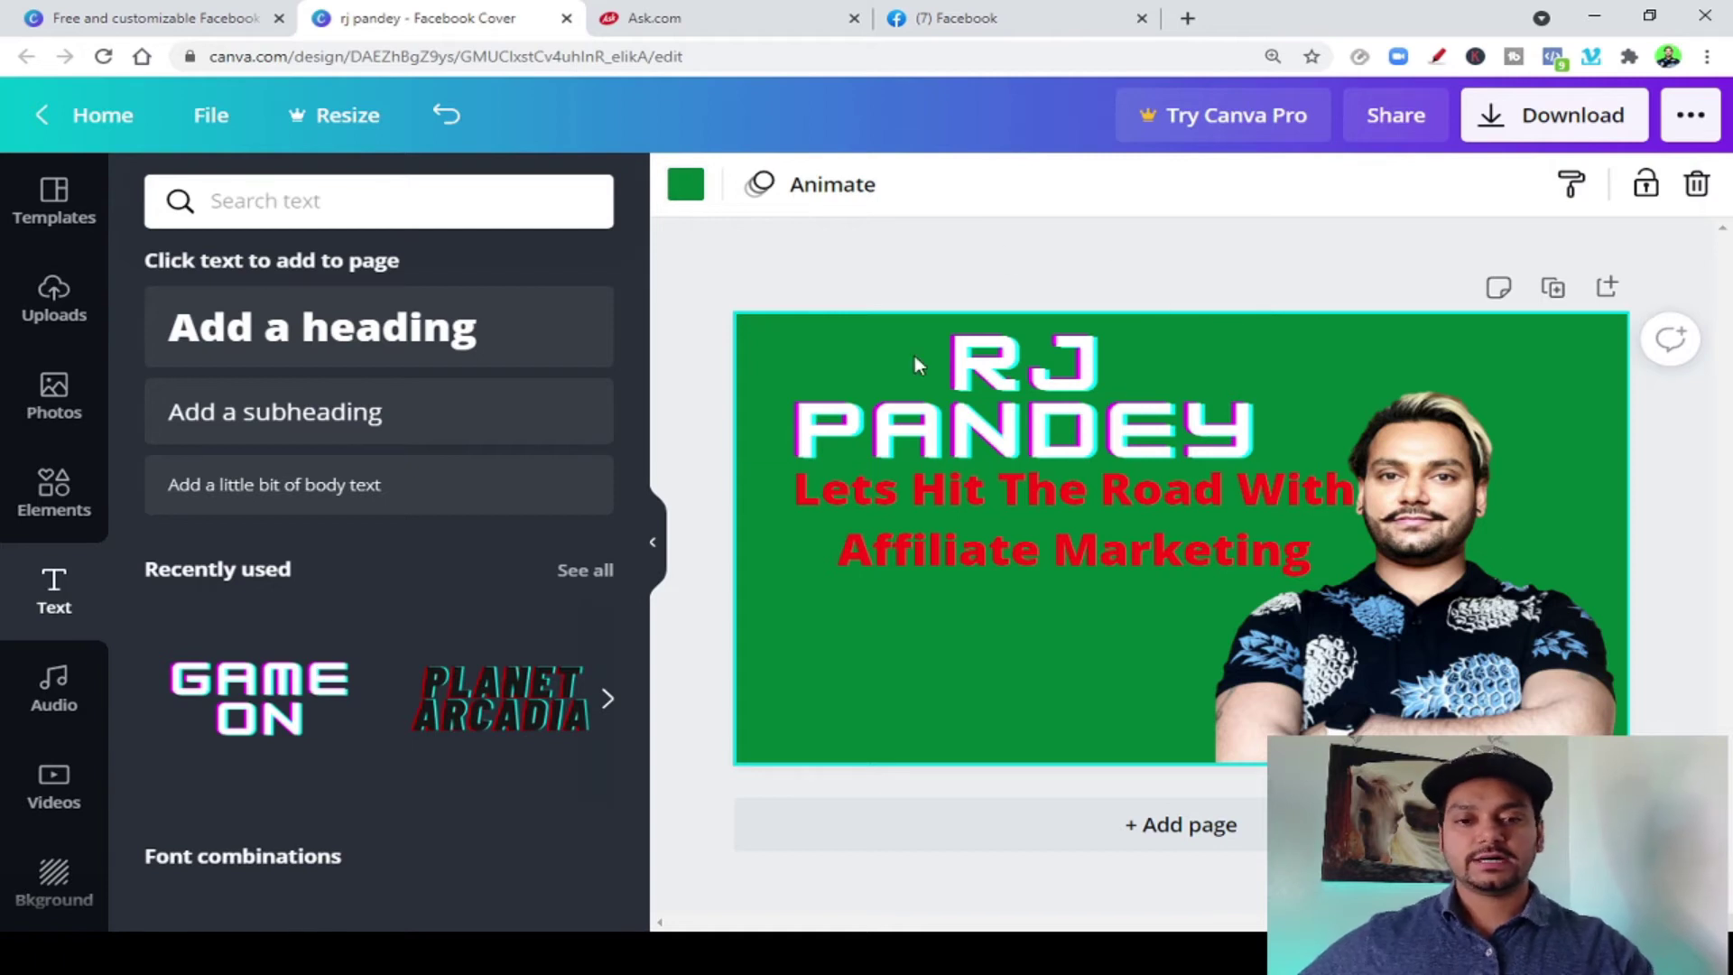
pyautogui.click(941, 535)
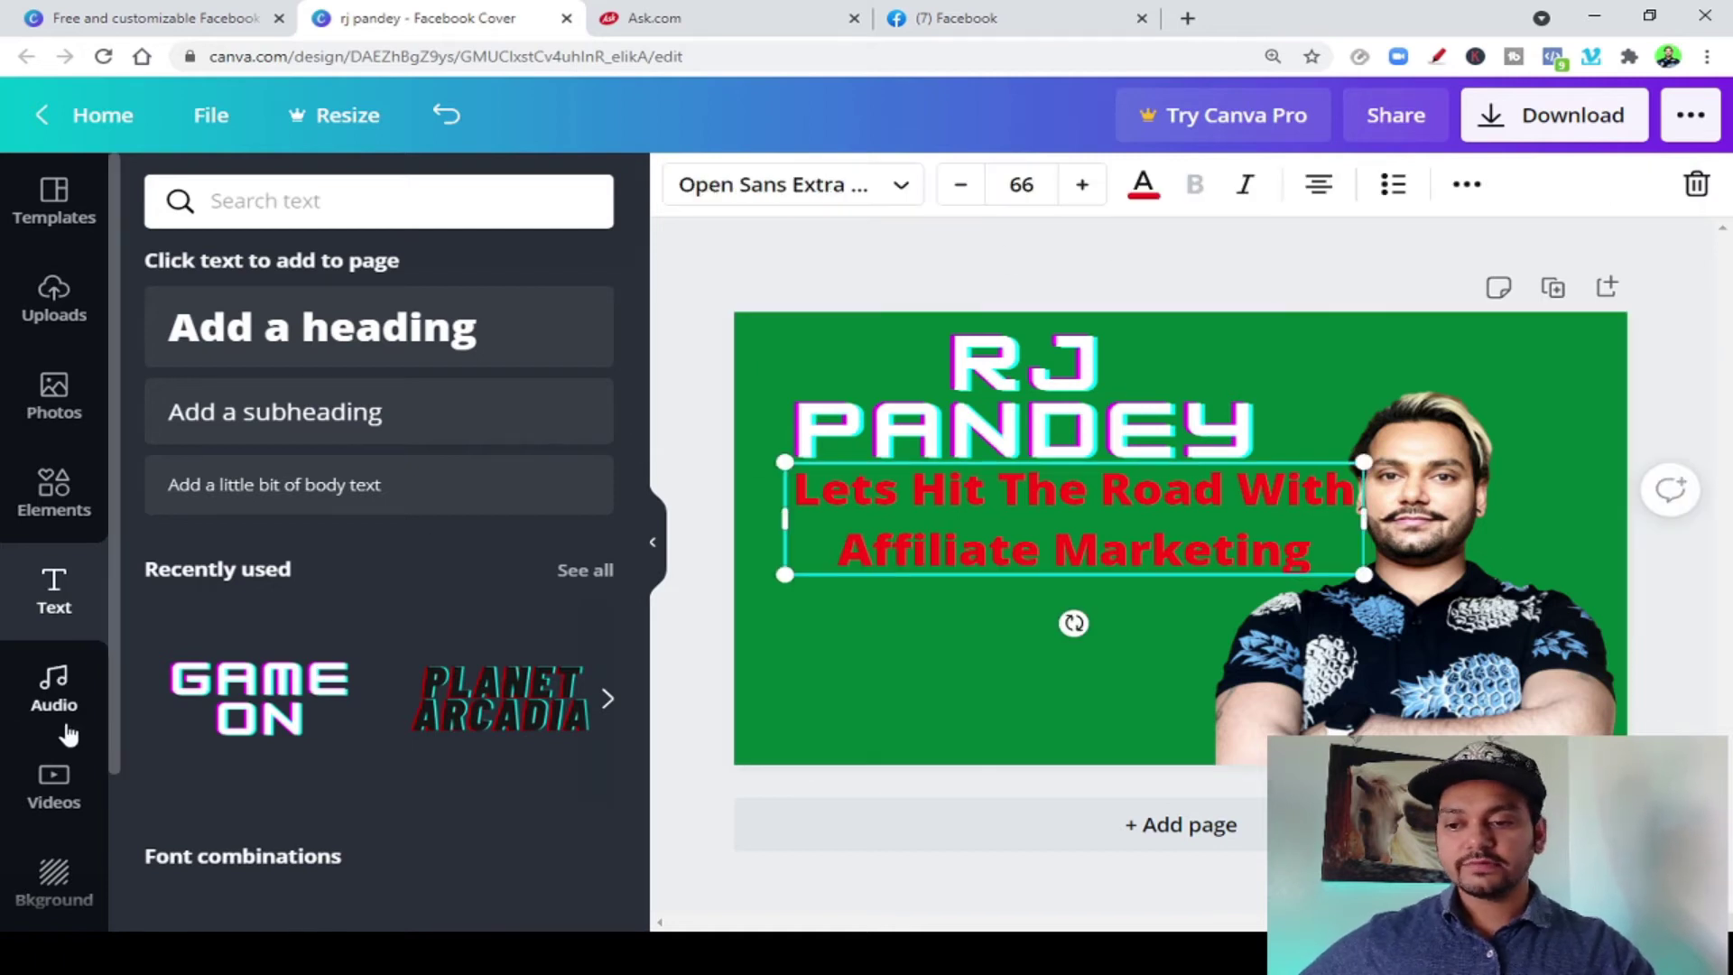
# Try a recently used white architectural background and replace it with the free grey rough-plaster texture
pyautogui.click(56, 883)
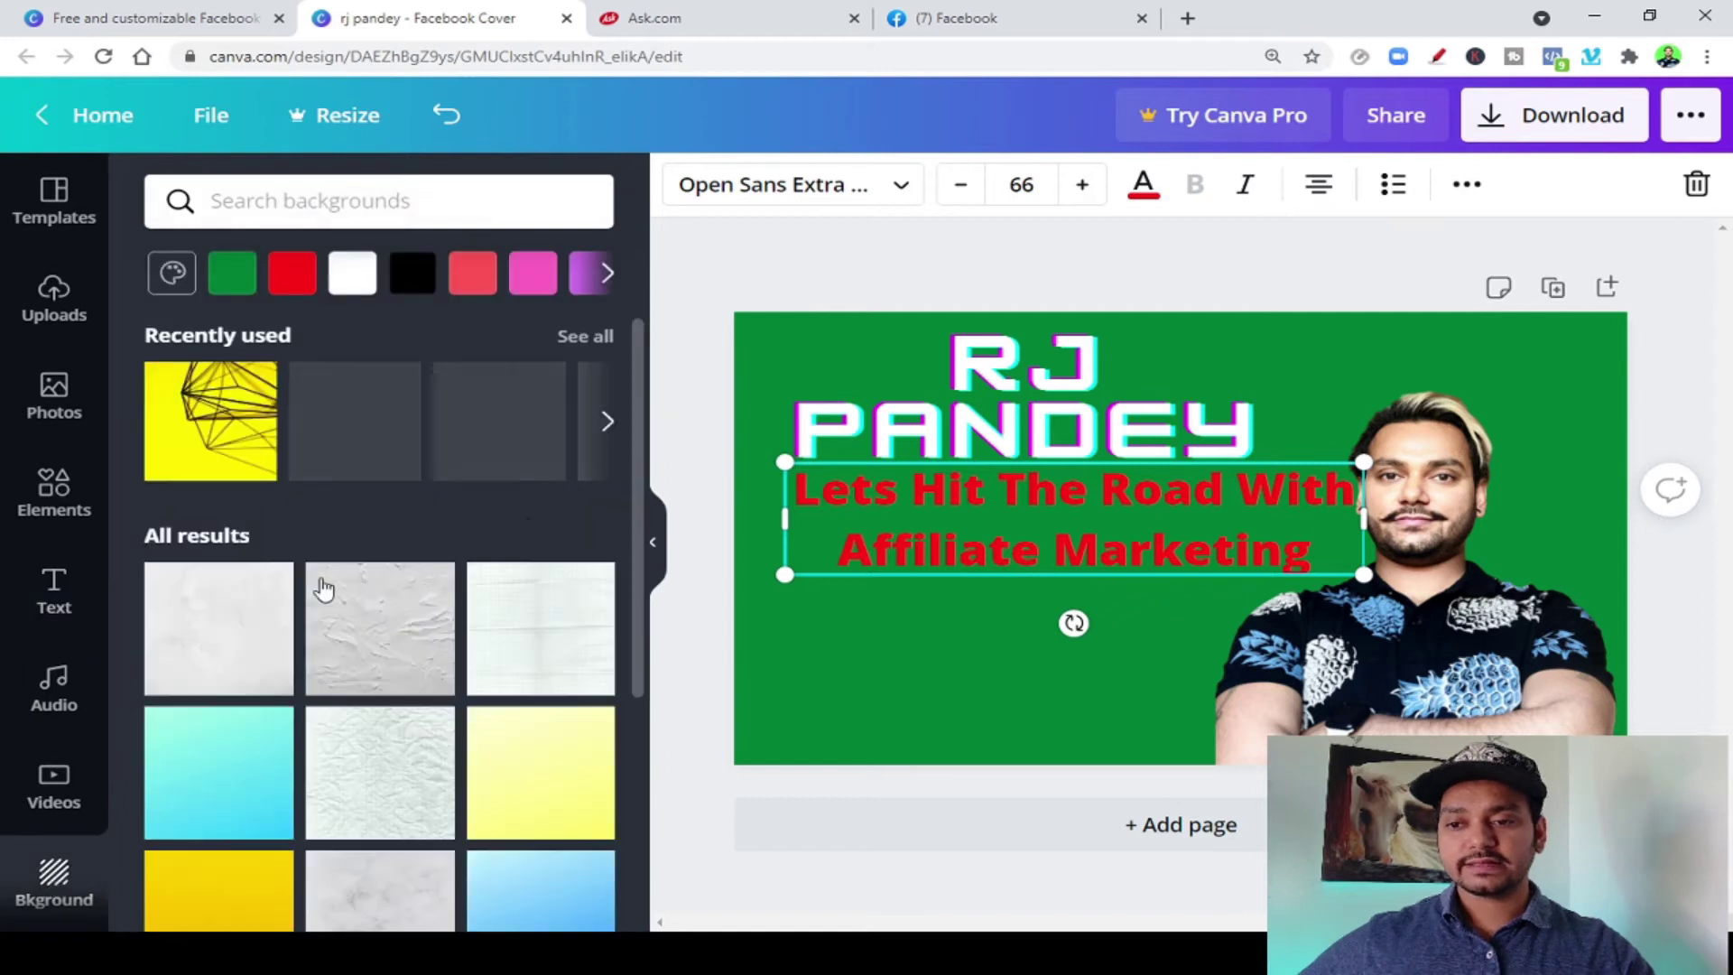
pyautogui.click(375, 471)
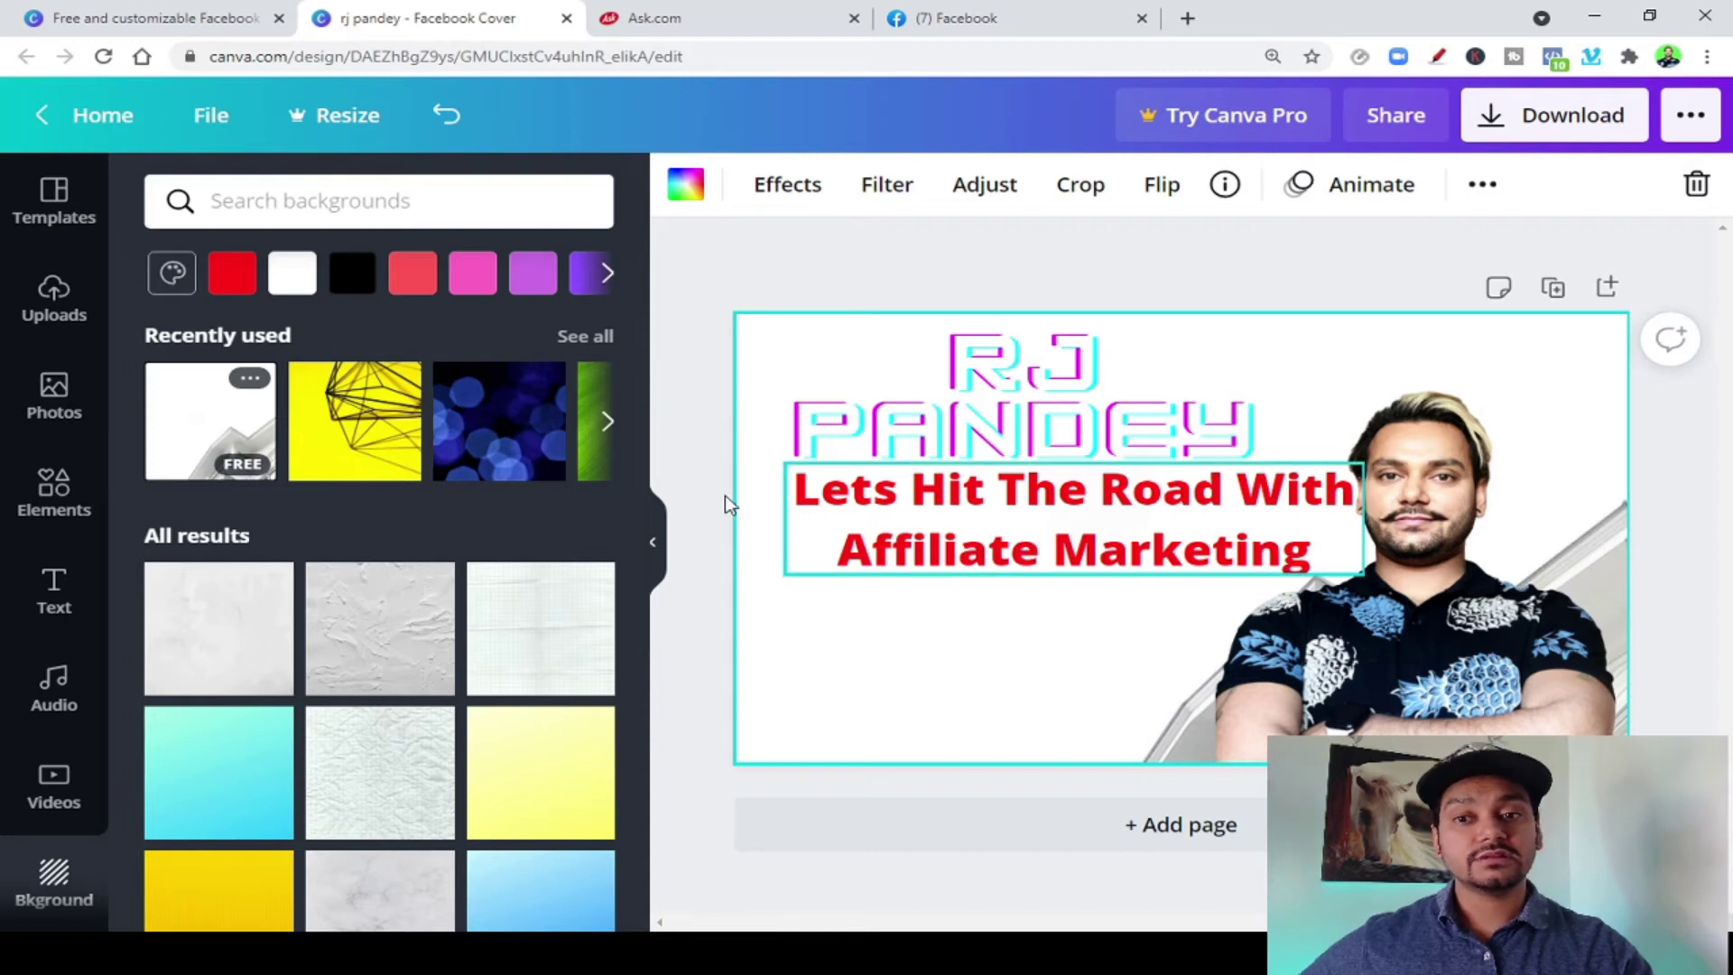
pyautogui.click(600, 277)
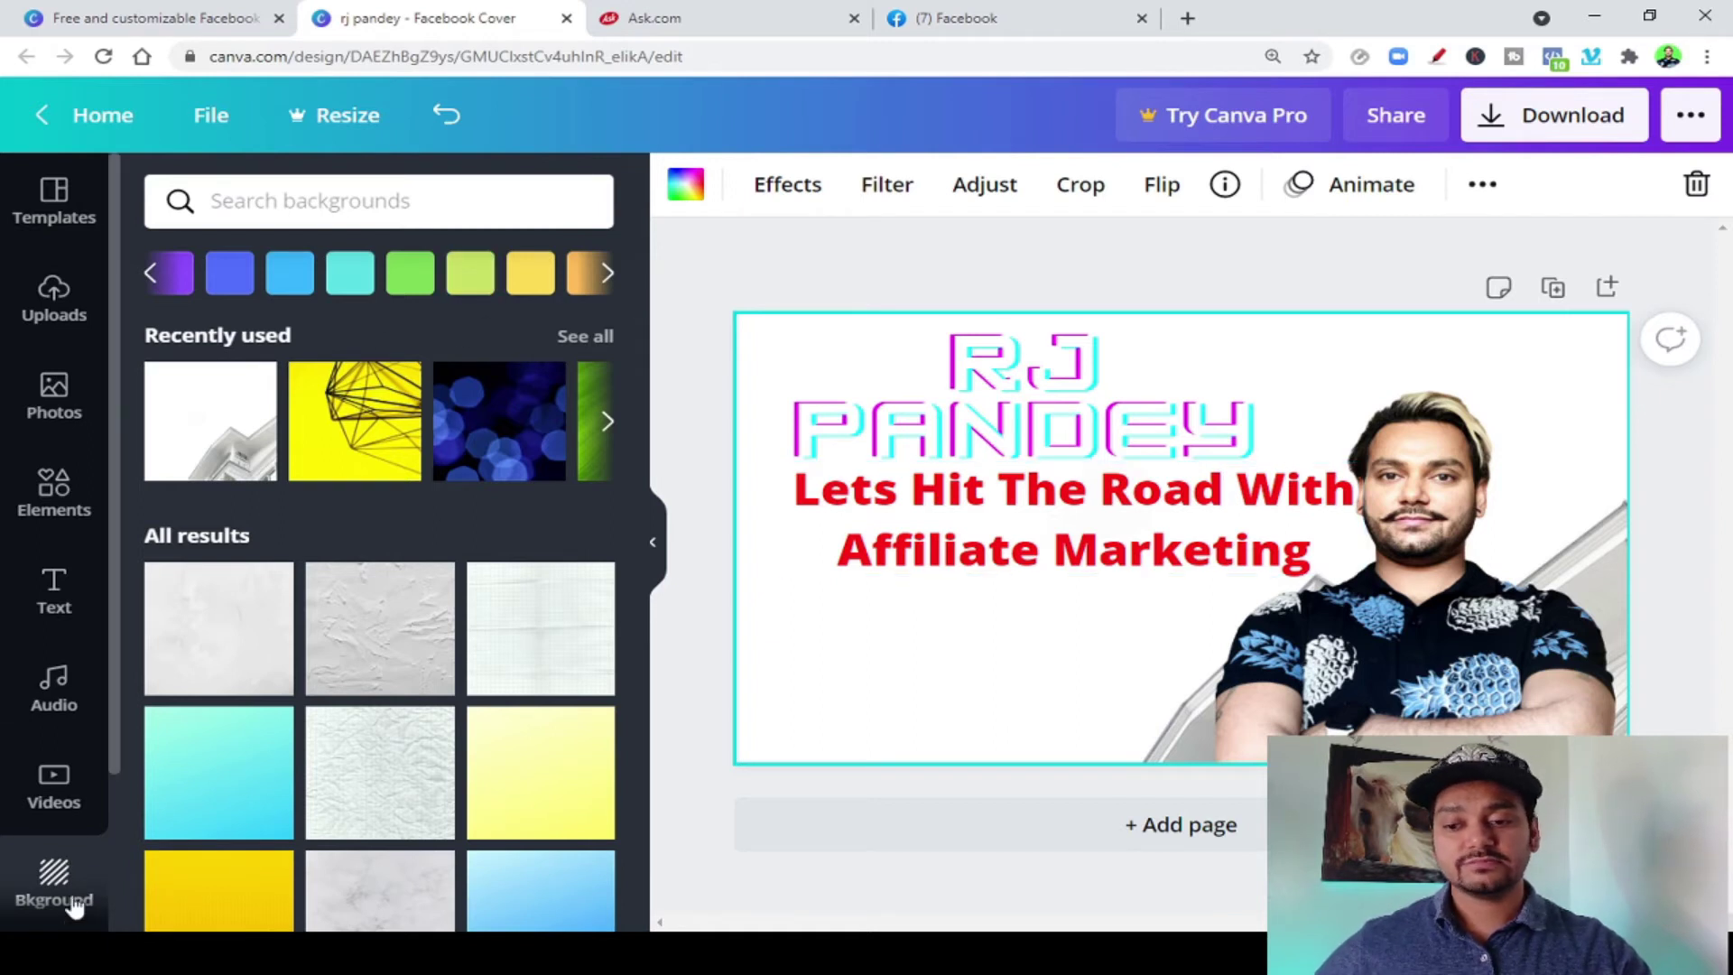
pyautogui.scroll(-3, 581, 708)
pyautogui.scroll(1, 415, 609)
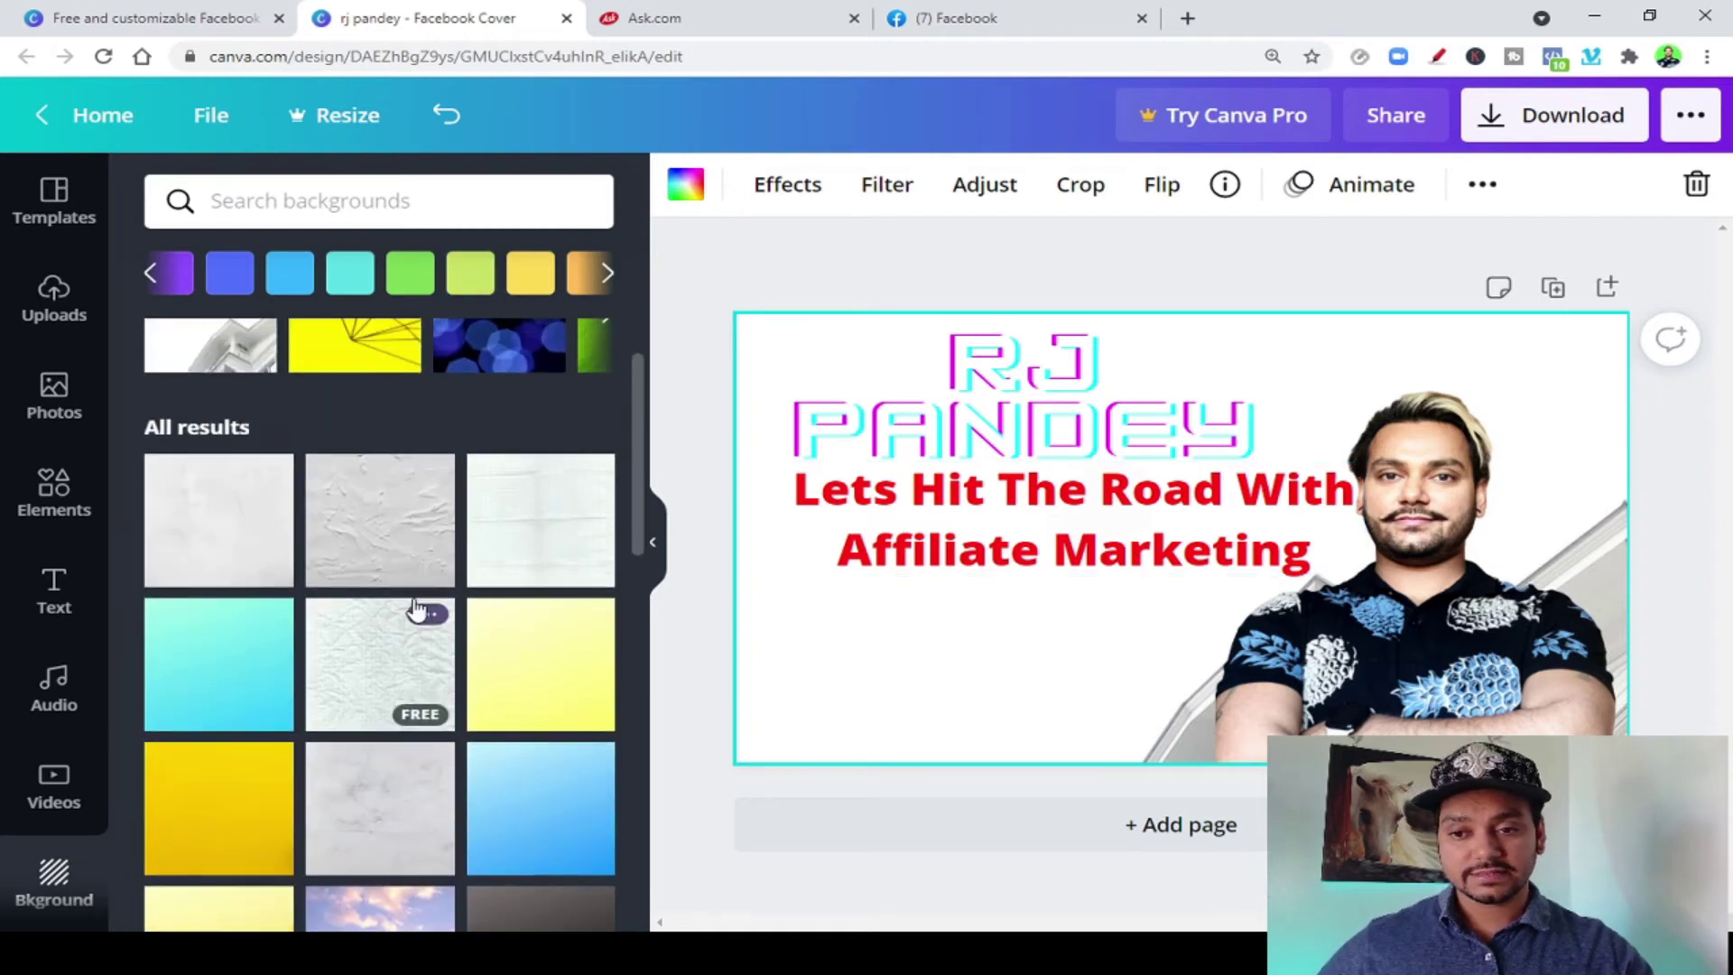
pyautogui.click(397, 533)
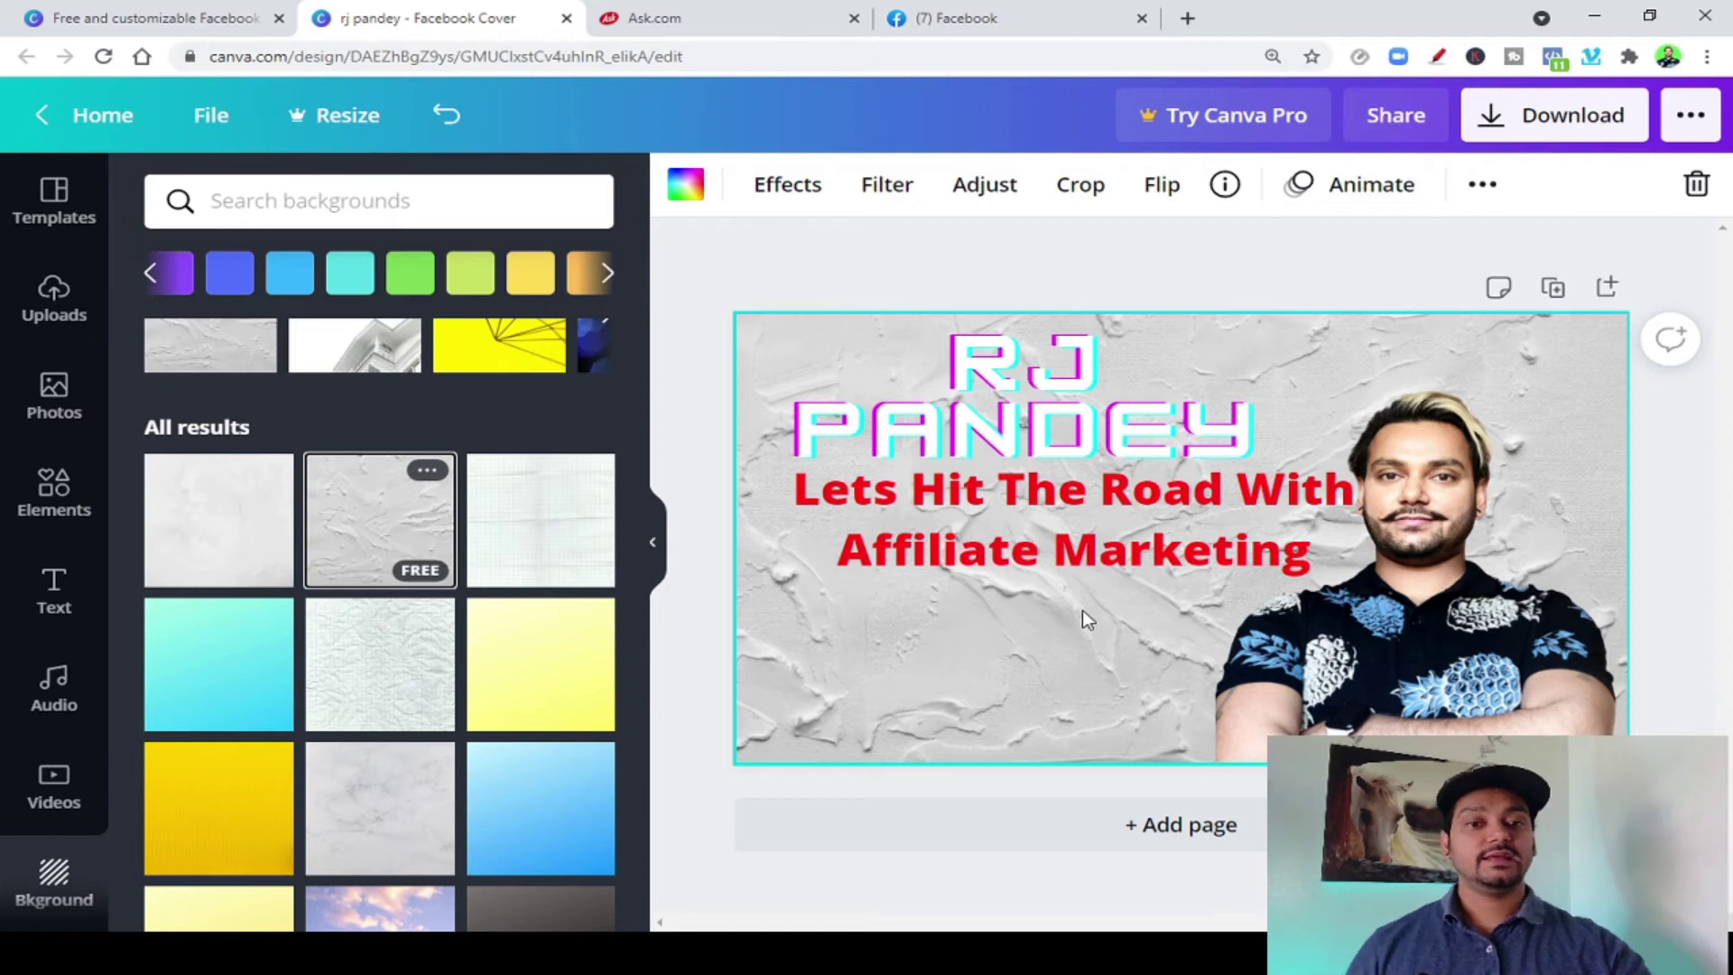
# Move the tagline slightly left and down, away from the portrait, and check the reference cover on Facebook
pyautogui.click(1152, 547)
pyautogui.moveTo(1152, 547); pyautogui.dragTo(1120, 560)
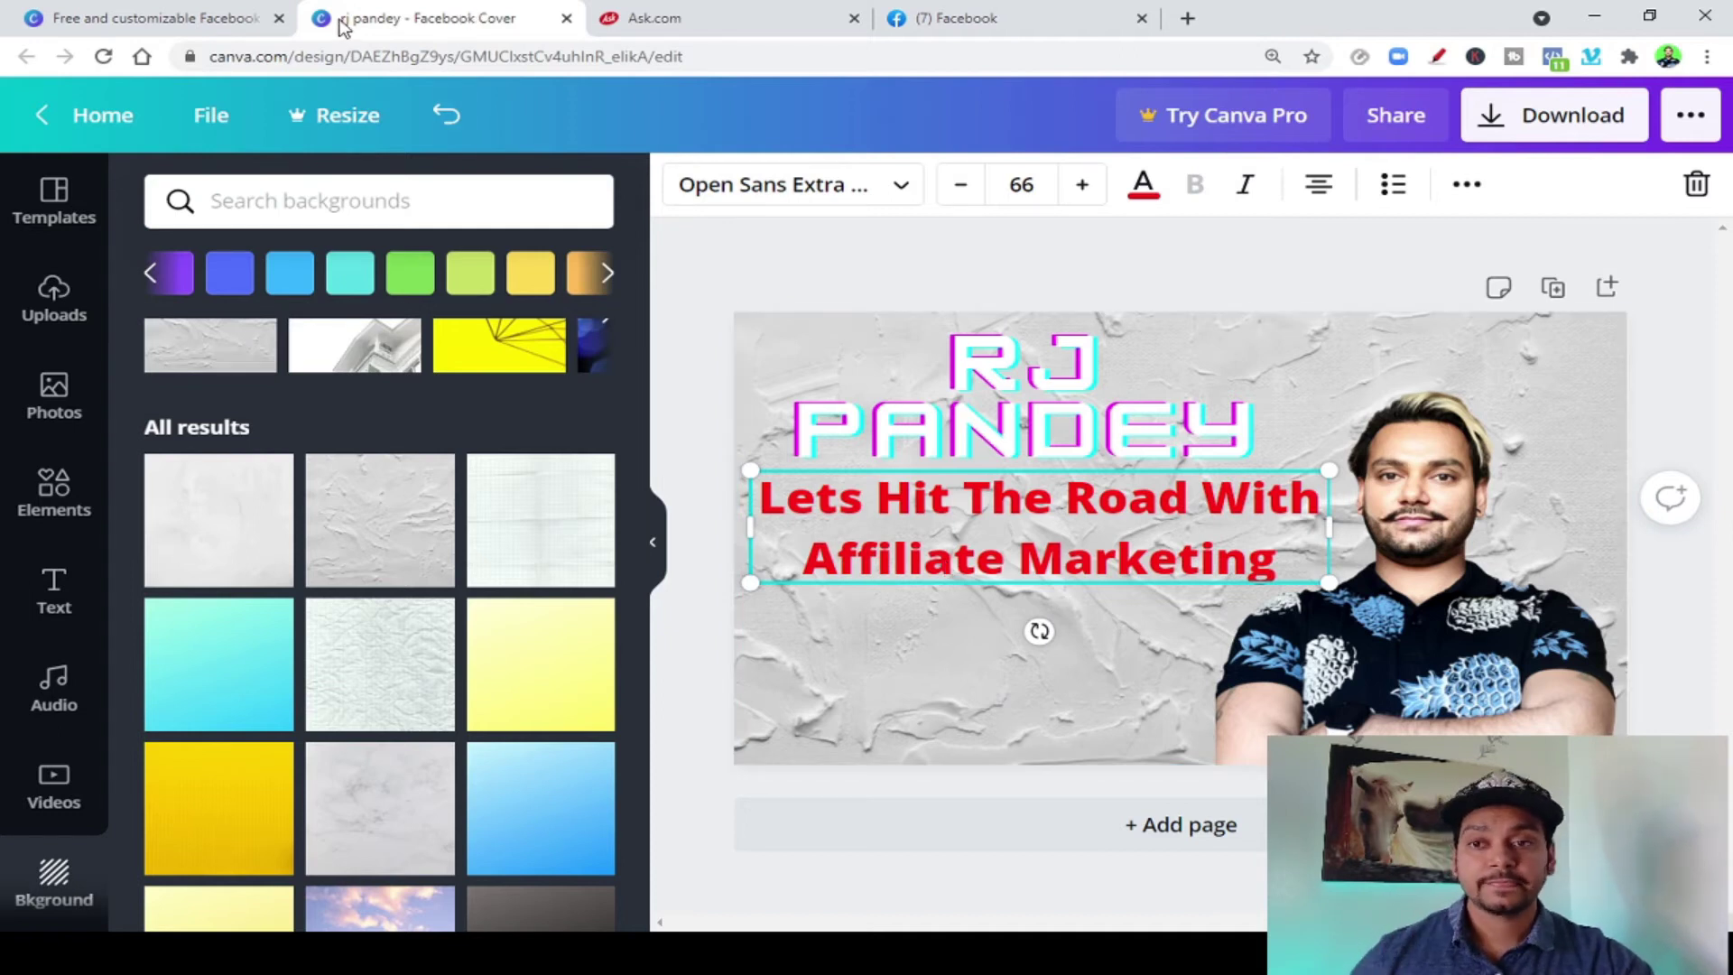
pyautogui.click(1076, 21)
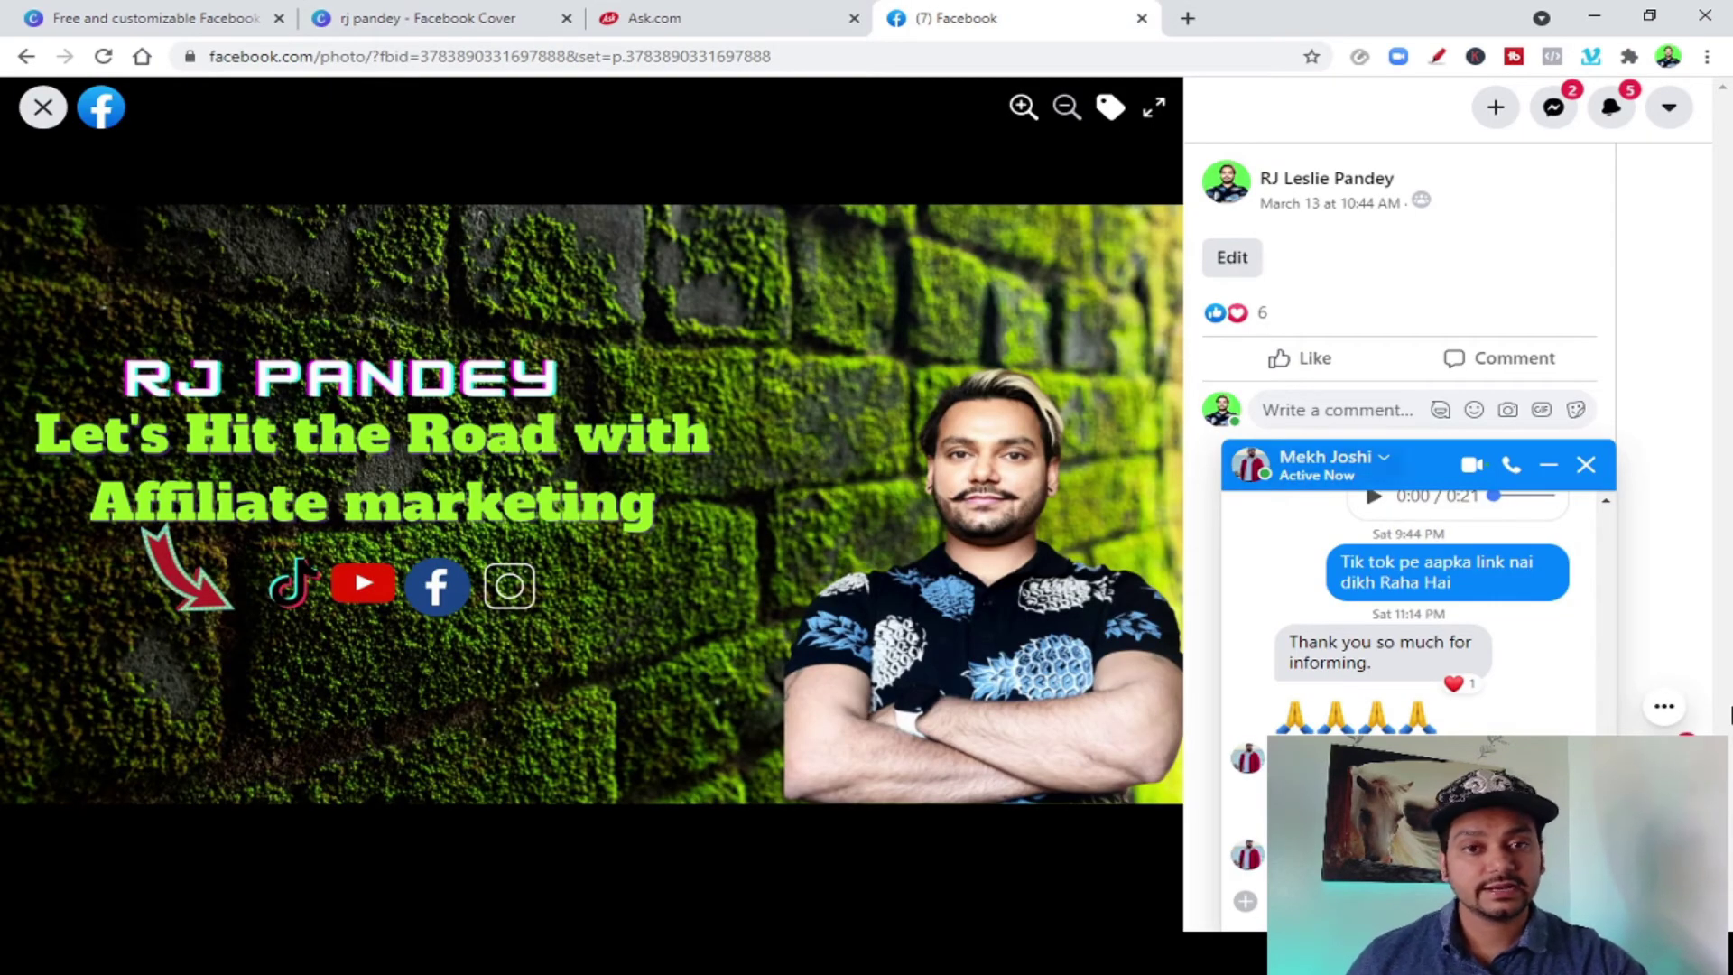
pyautogui.click(404, 24)
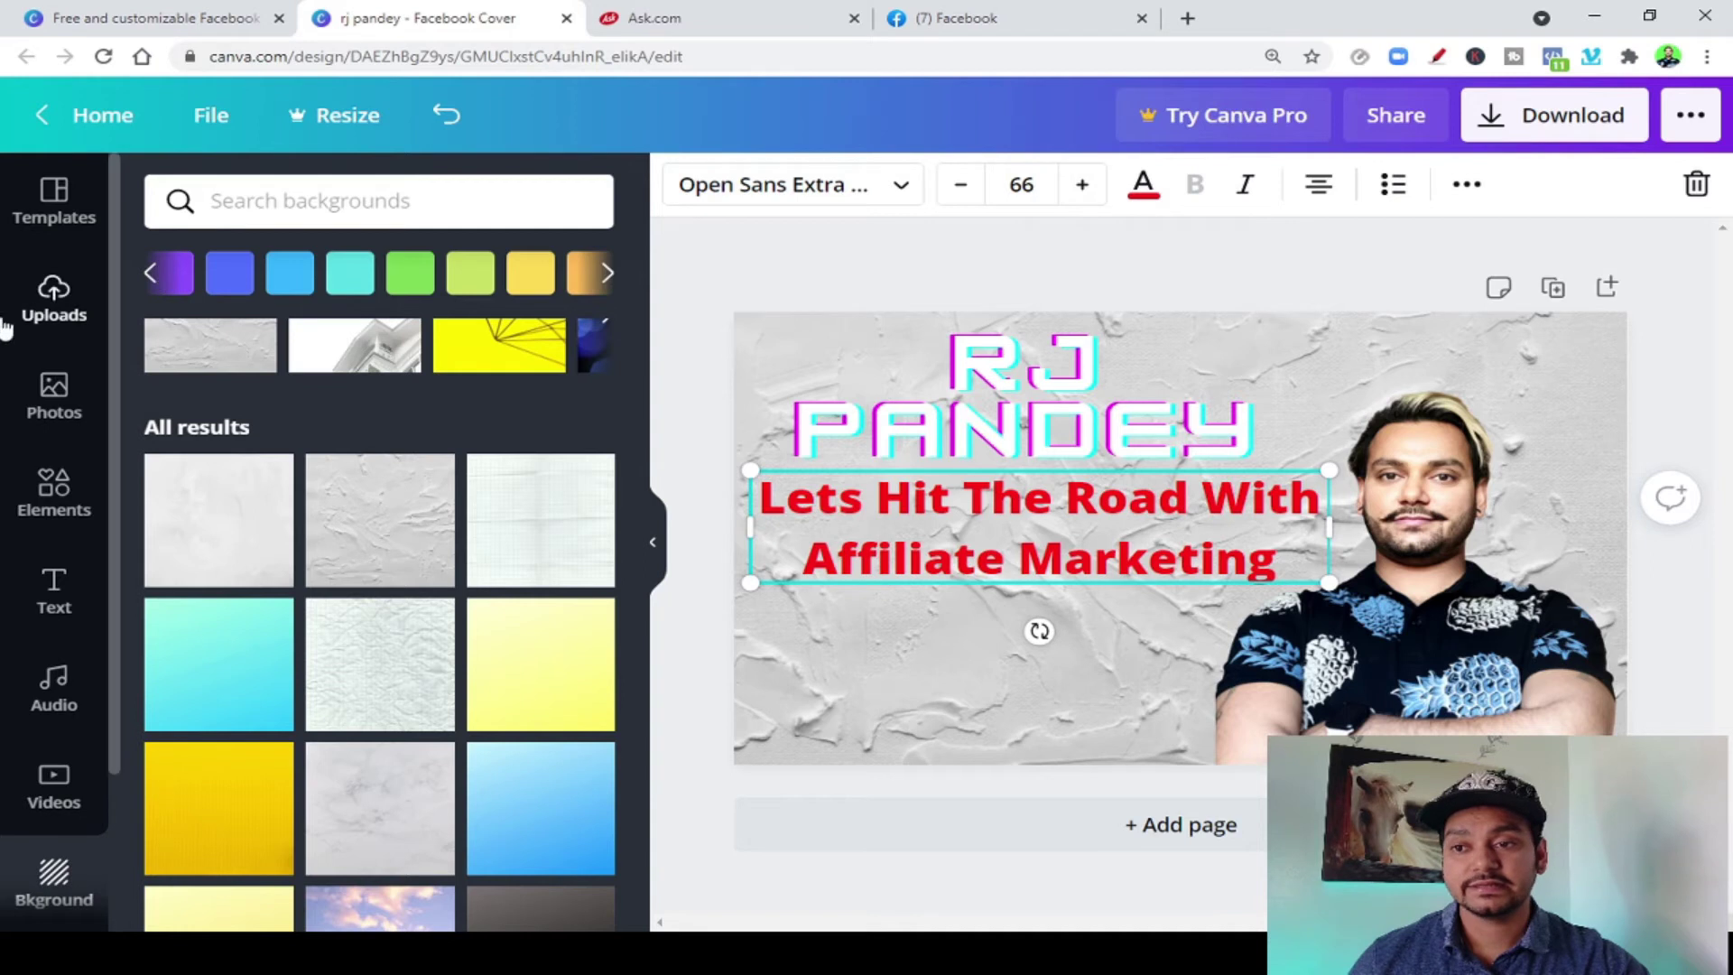
# Search the photo library for "tiktok" and look through the results for a usable logo
pyautogui.click(55, 397)
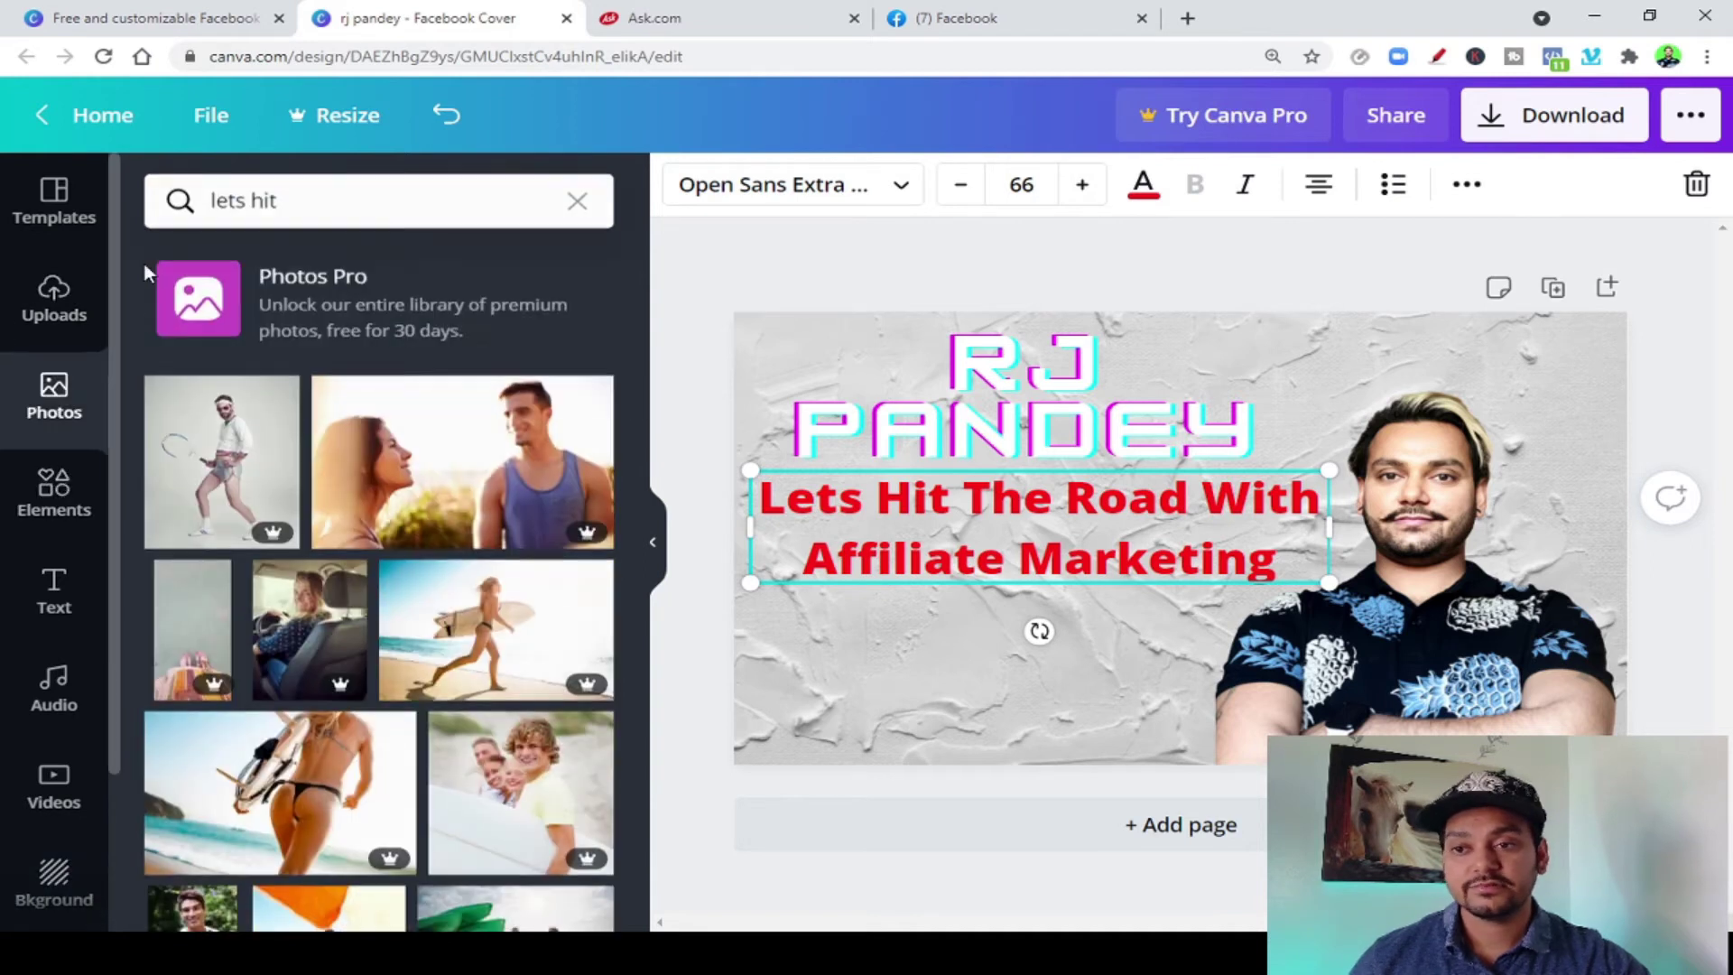
pyautogui.click(327, 203)
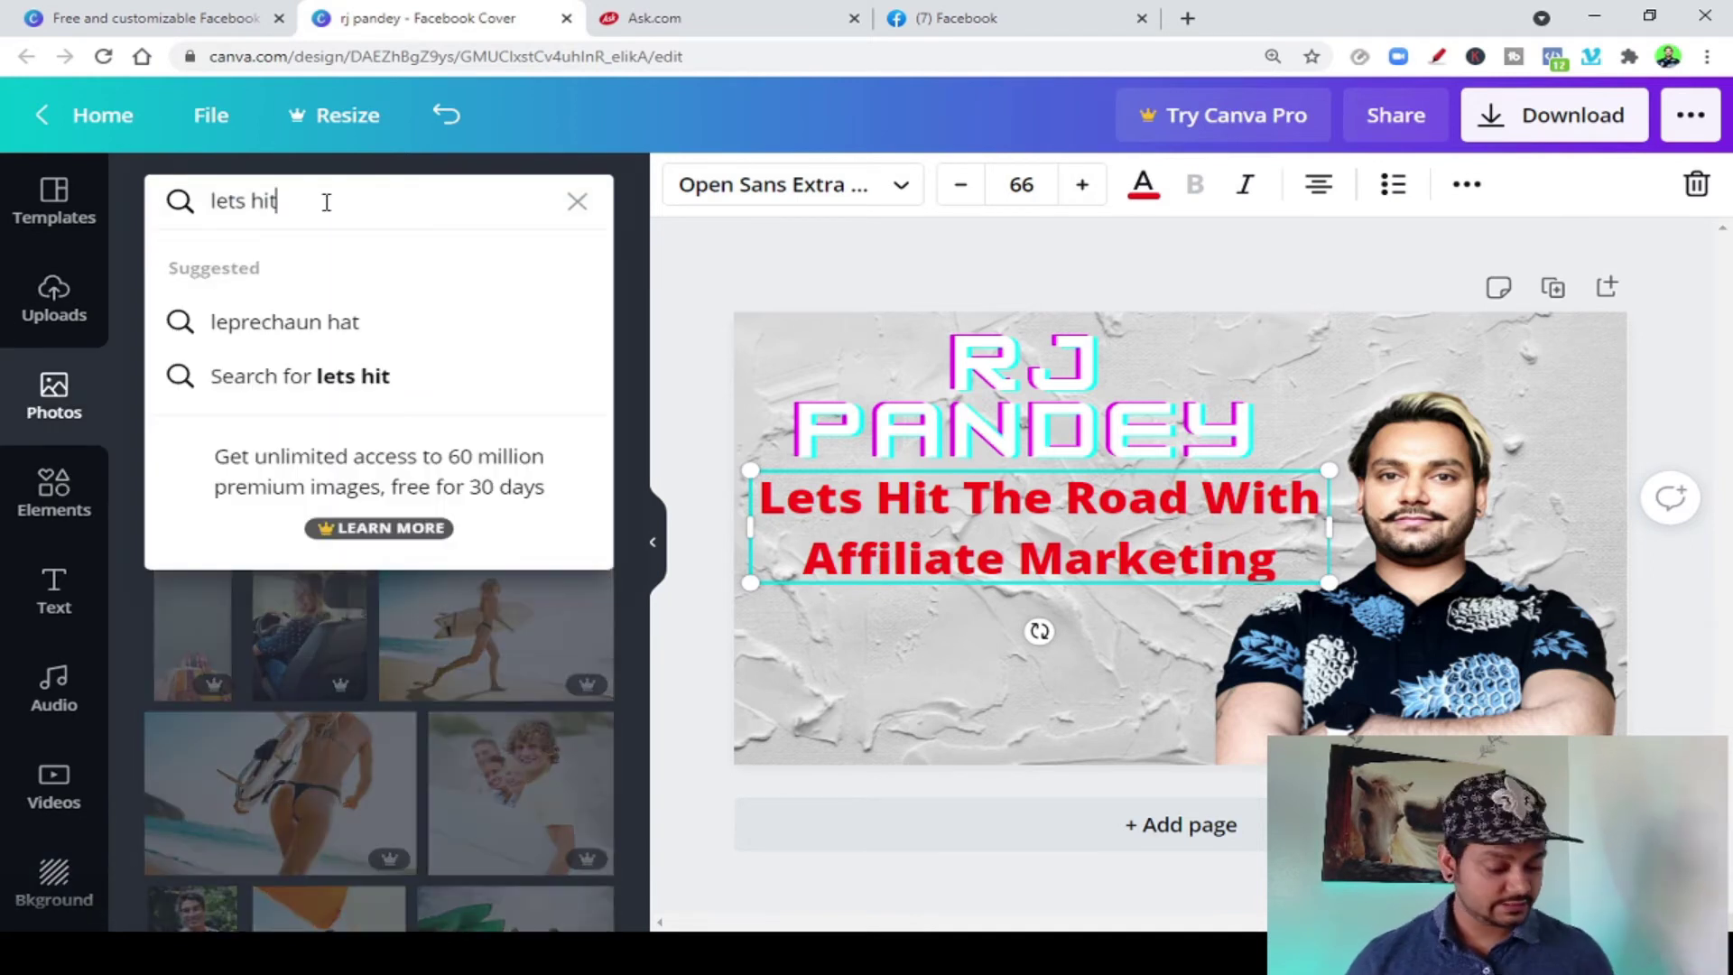
pyautogui.press('BackSpace')
pyautogui.press('BackSpace')
pyautogui.press('BackSpace')
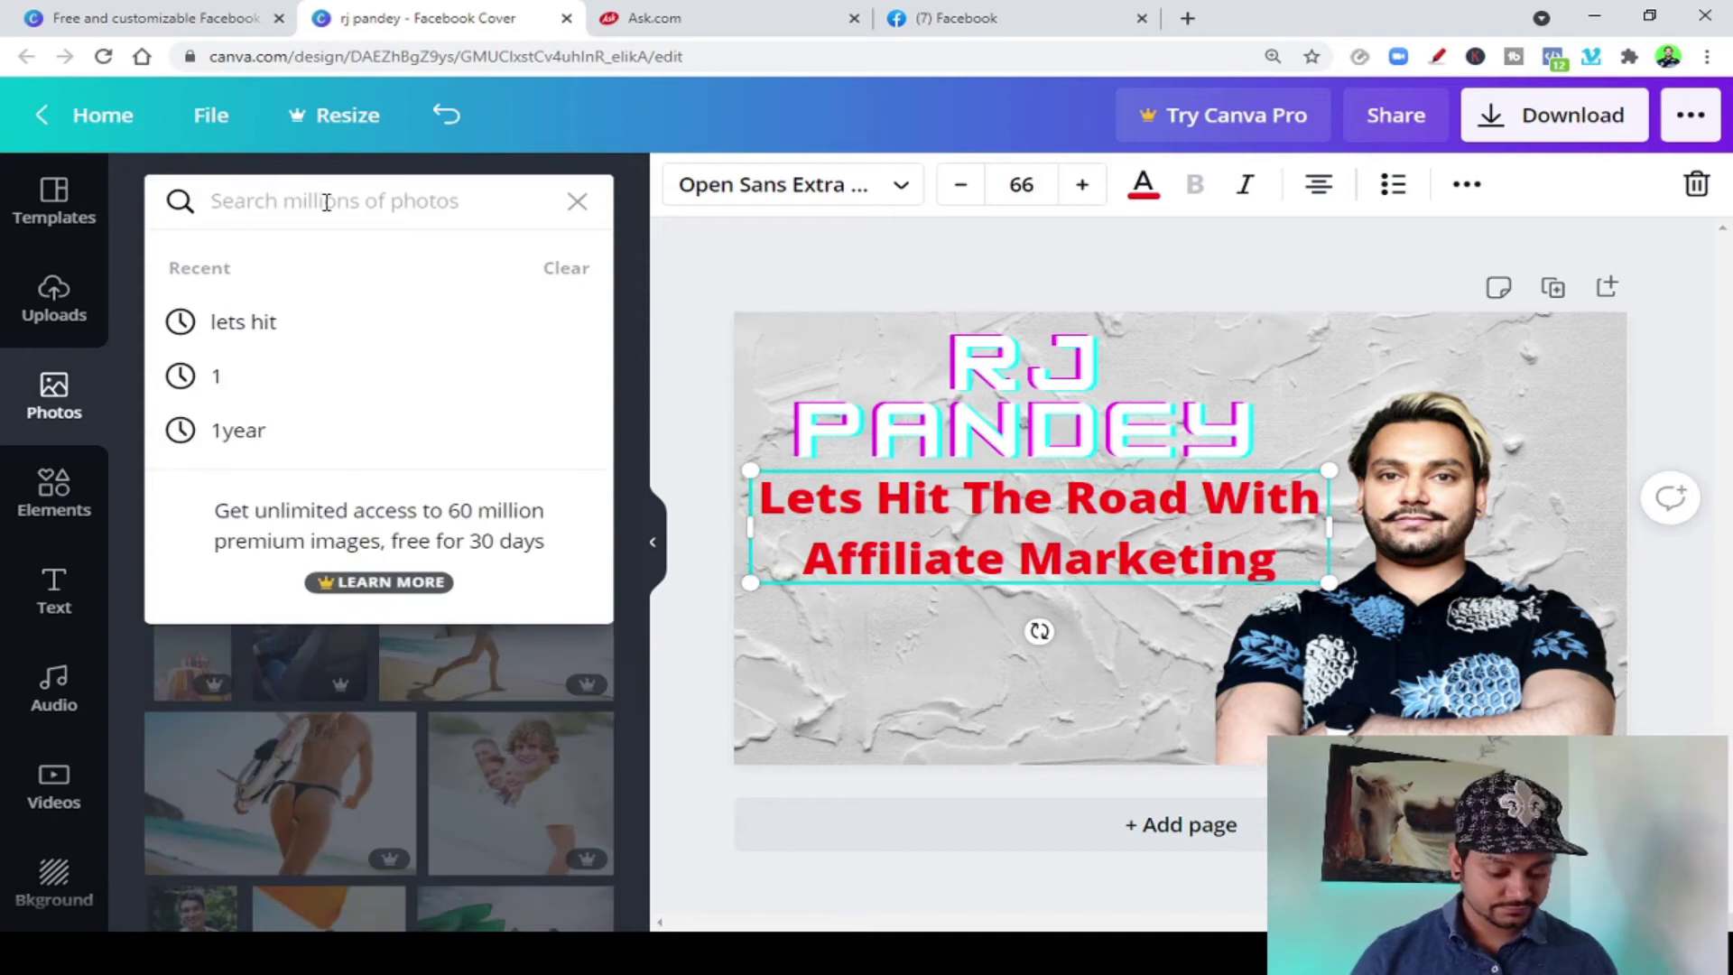
pyautogui.write('ti')
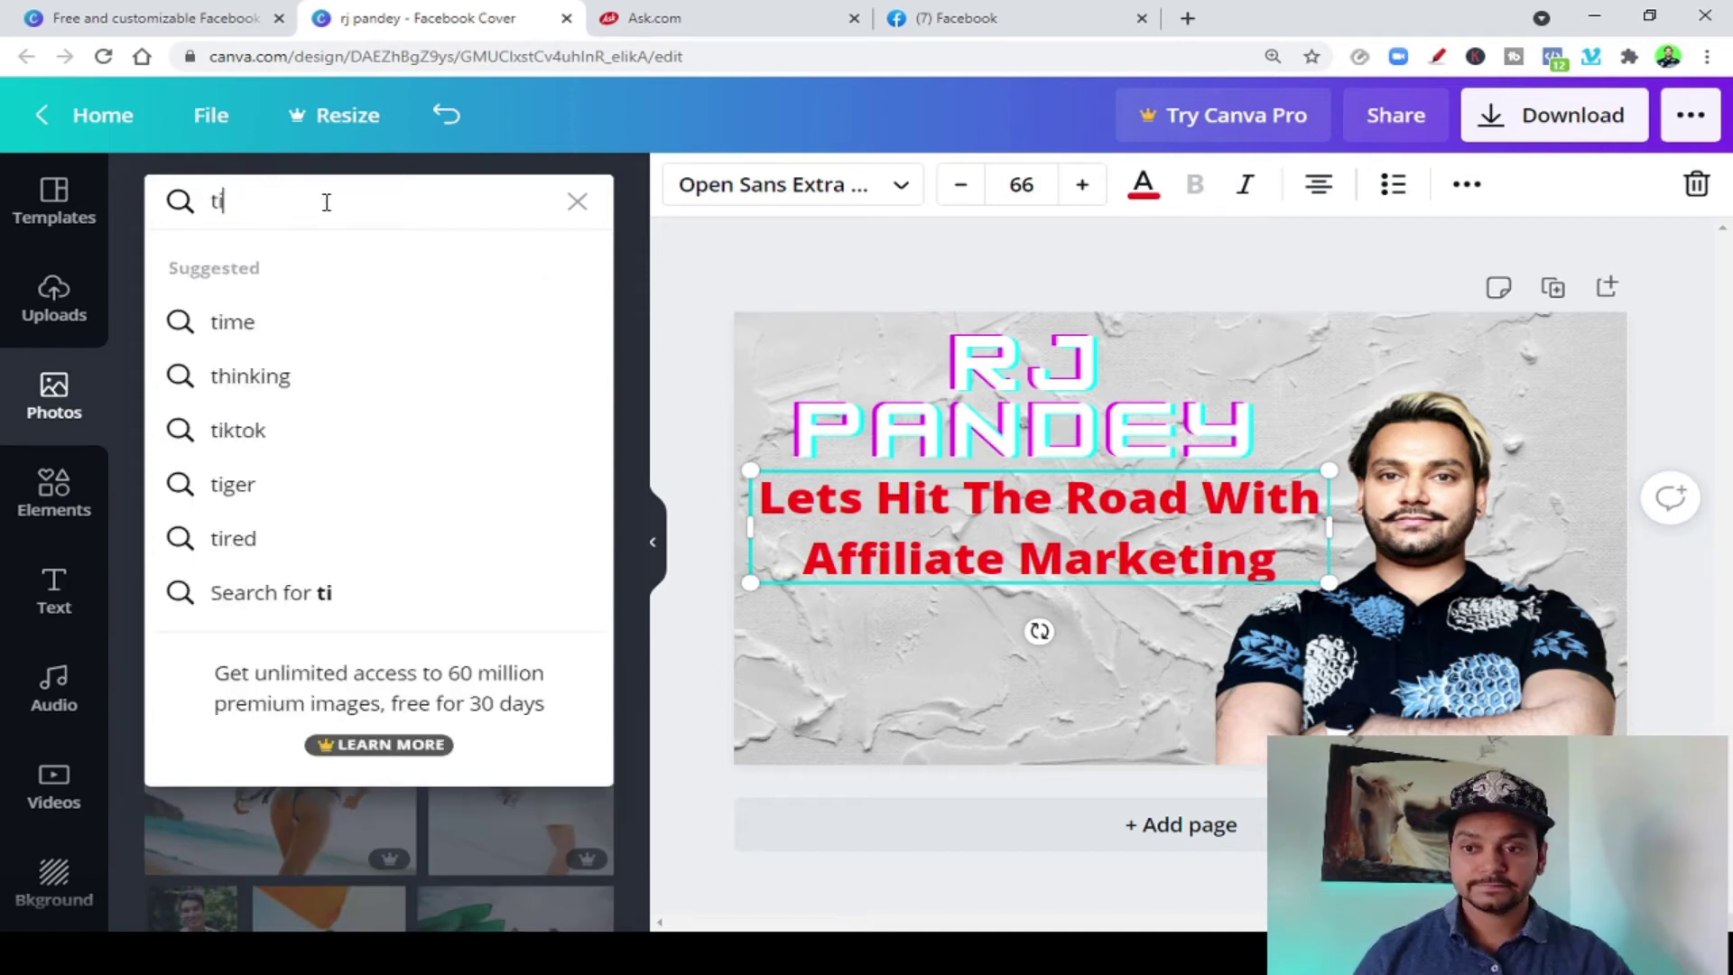
pyautogui.click(297, 449)
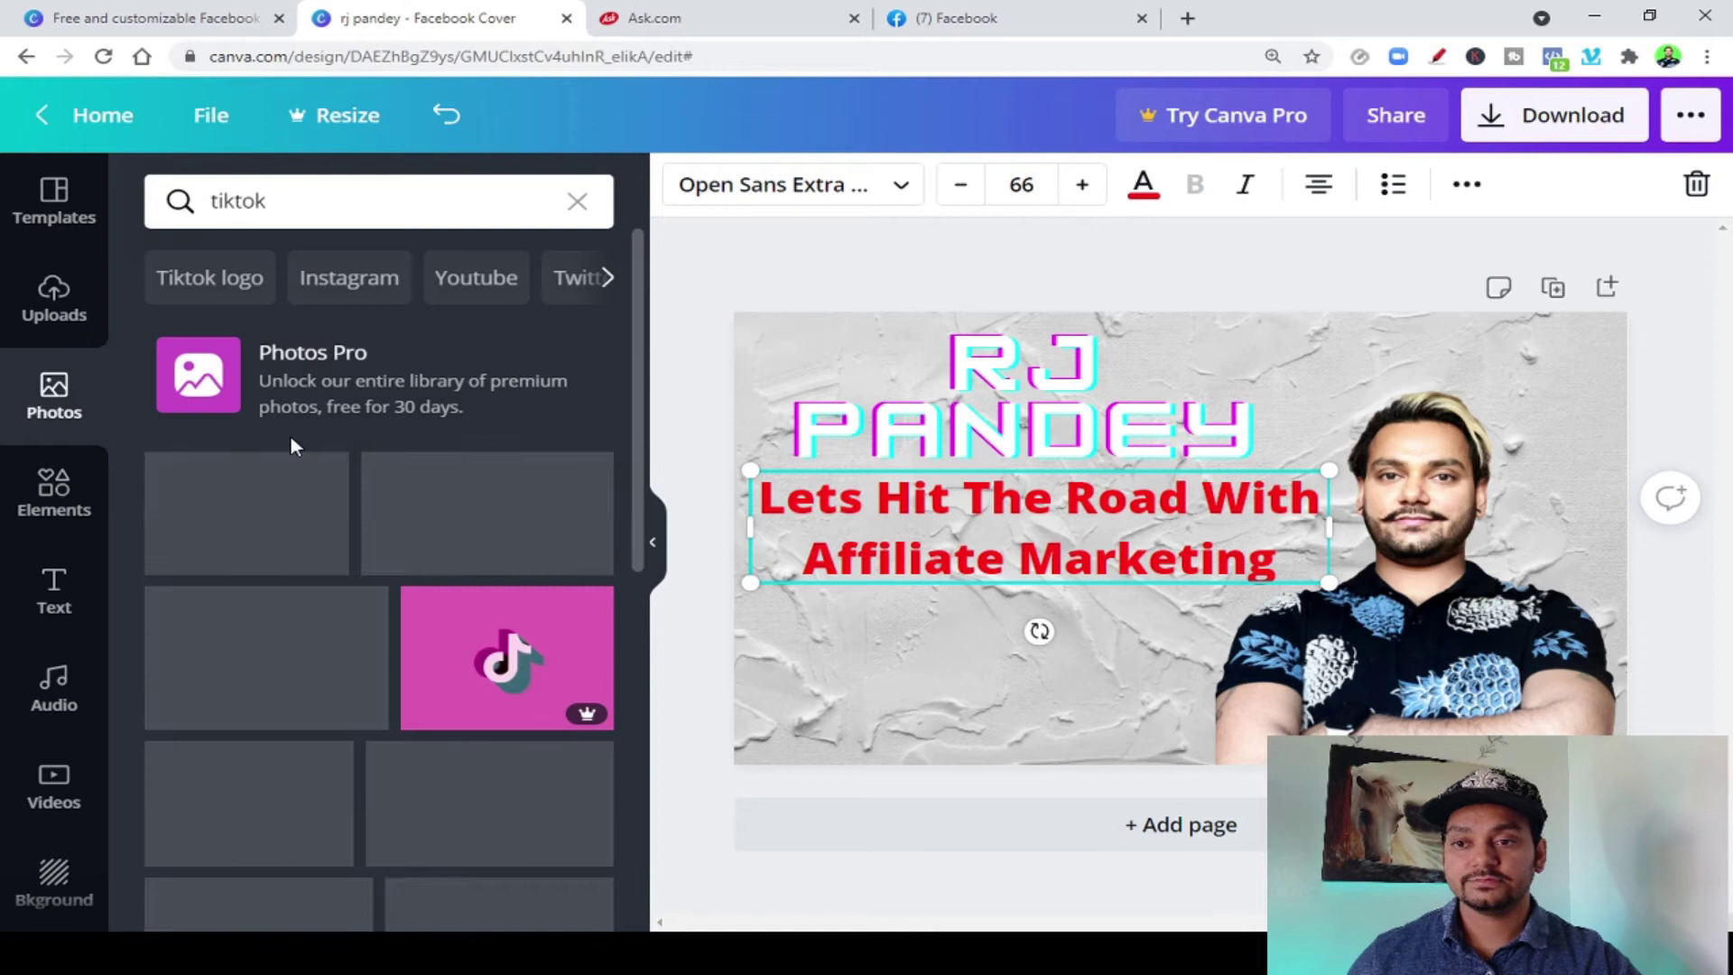
pyautogui.scroll(-3, 214, 632)
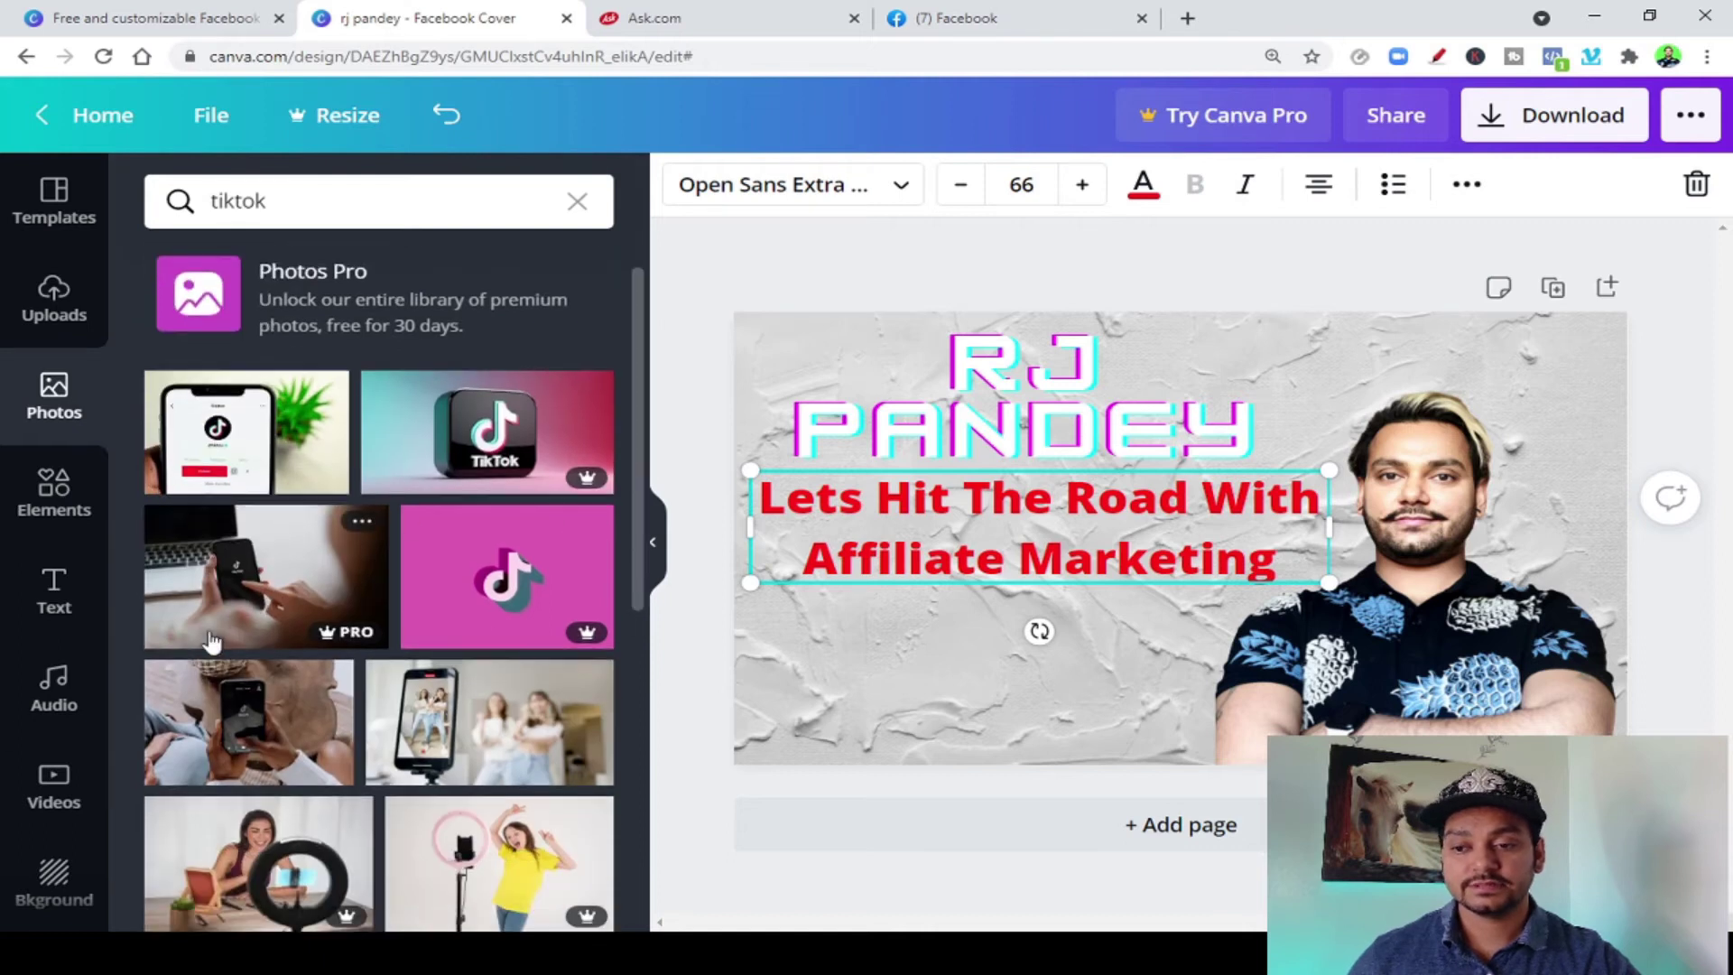
pyautogui.scroll(3, 150, 387)
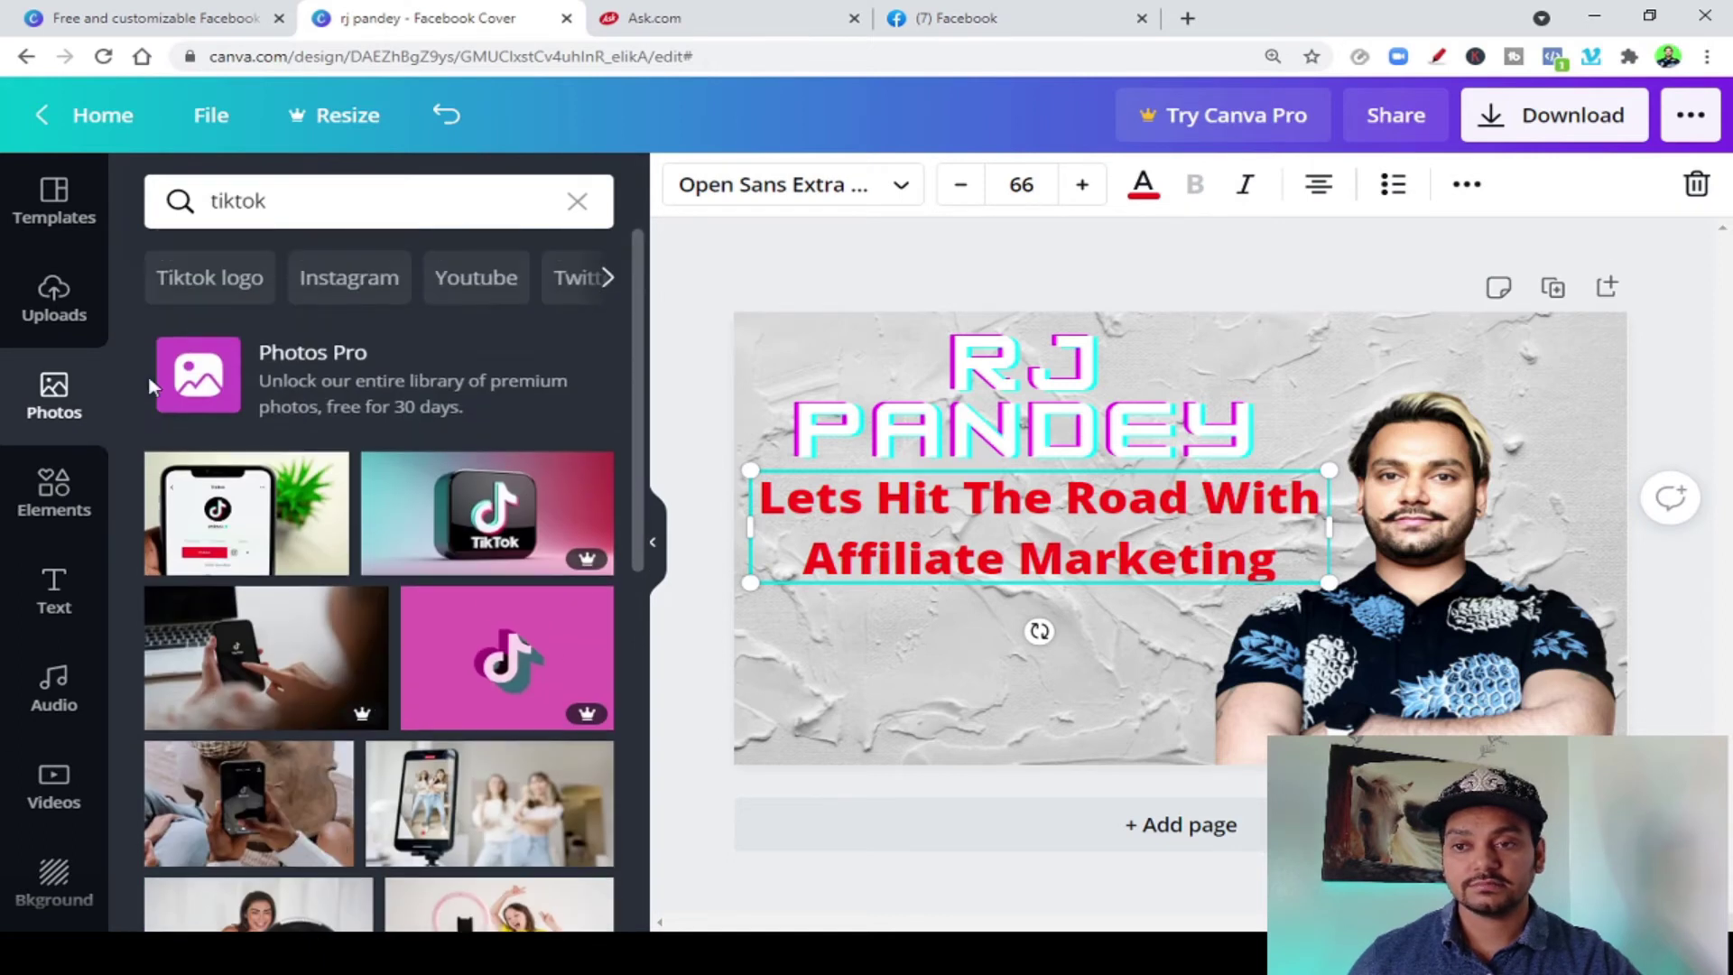
# Find "facebook" in the elements, place the free round blue icon beneath the tagline, shrink it and shift it slightly right
pyautogui.click(52, 494)
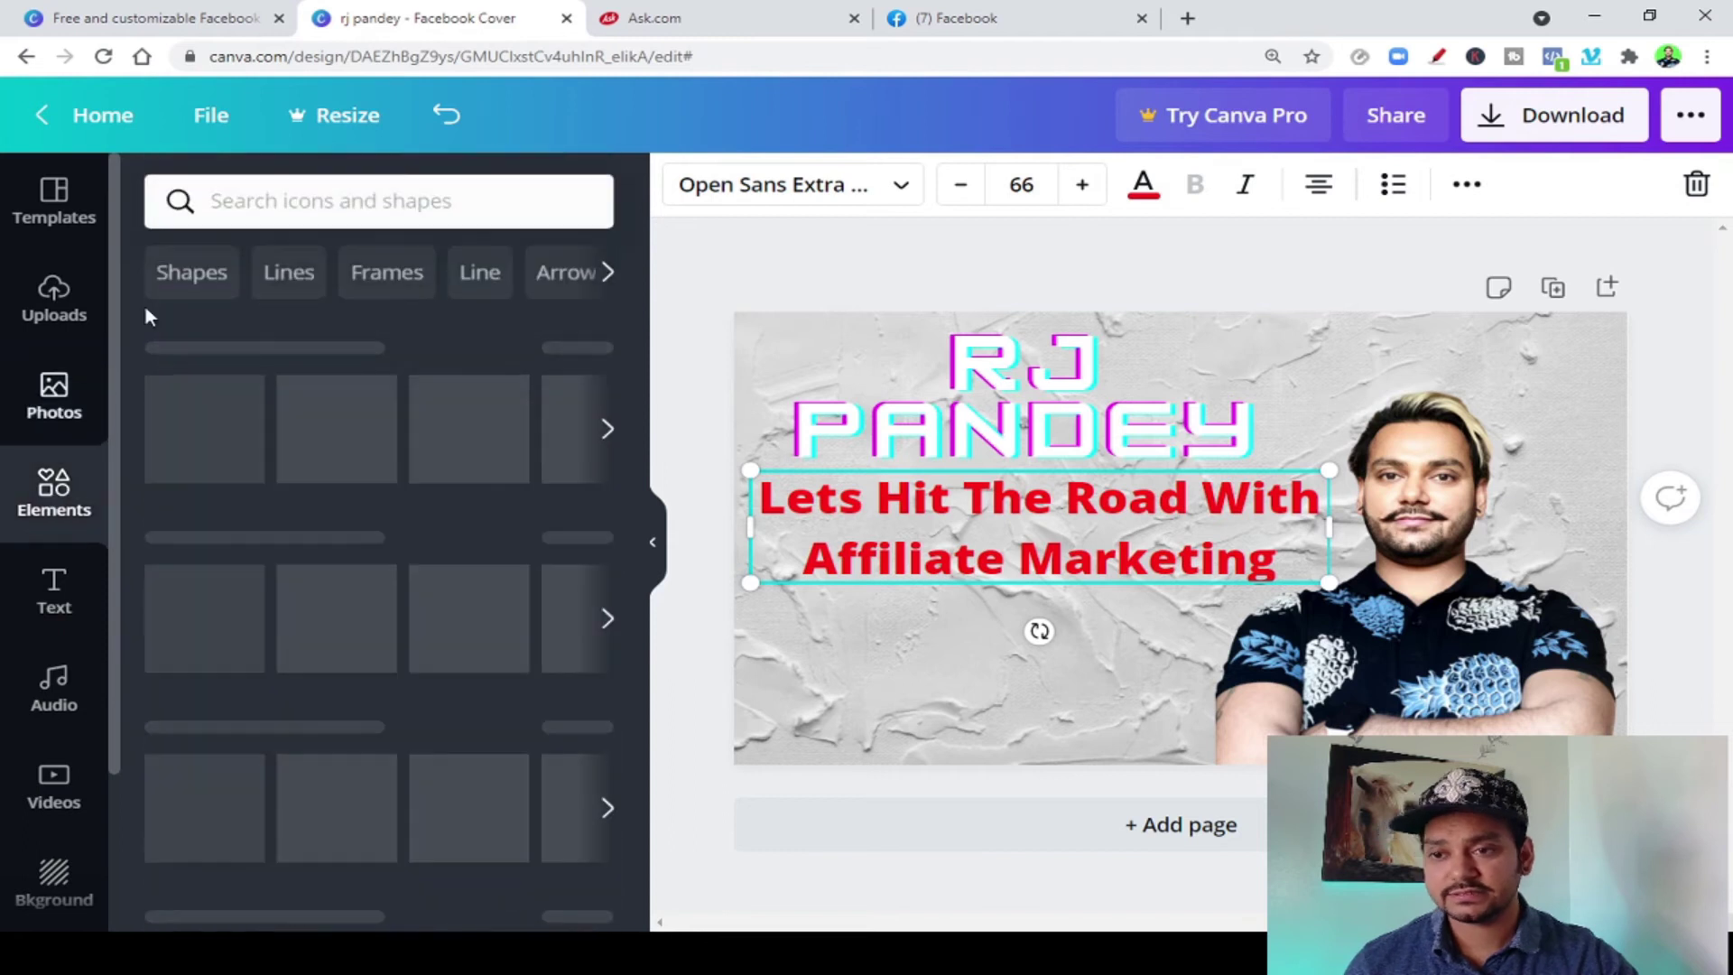
pyautogui.click(248, 200)
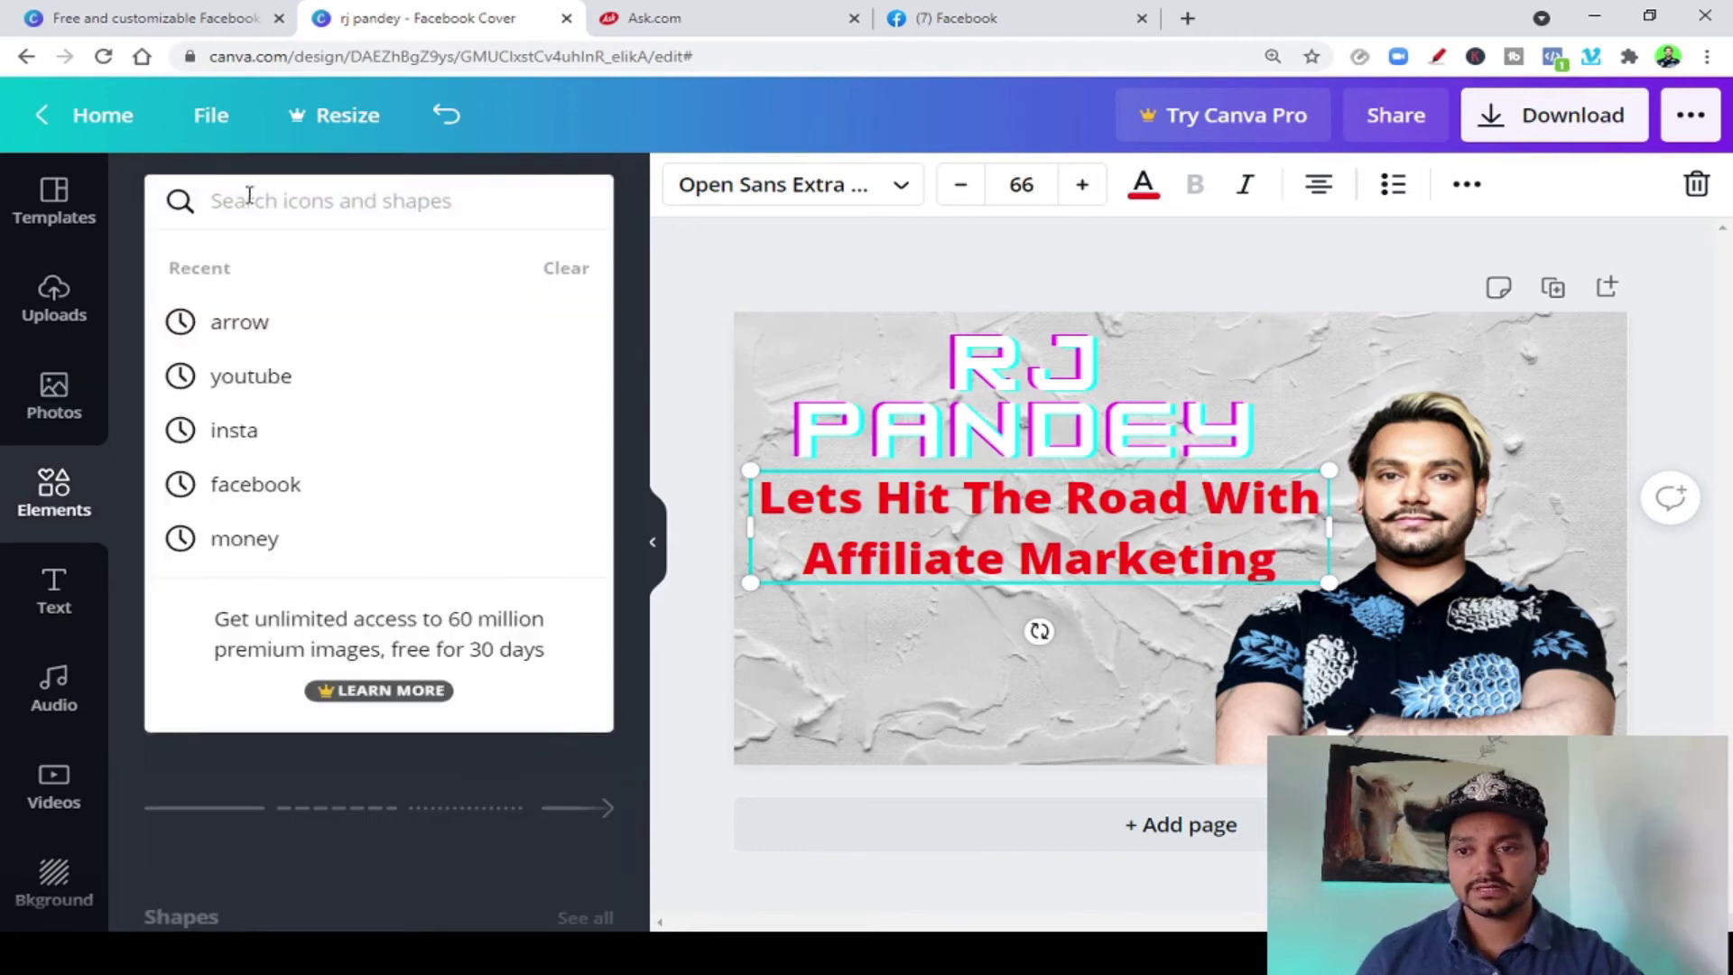
pyautogui.click(254, 488)
pyautogui.moveTo(373, 516); pyautogui.dragTo(957, 663)
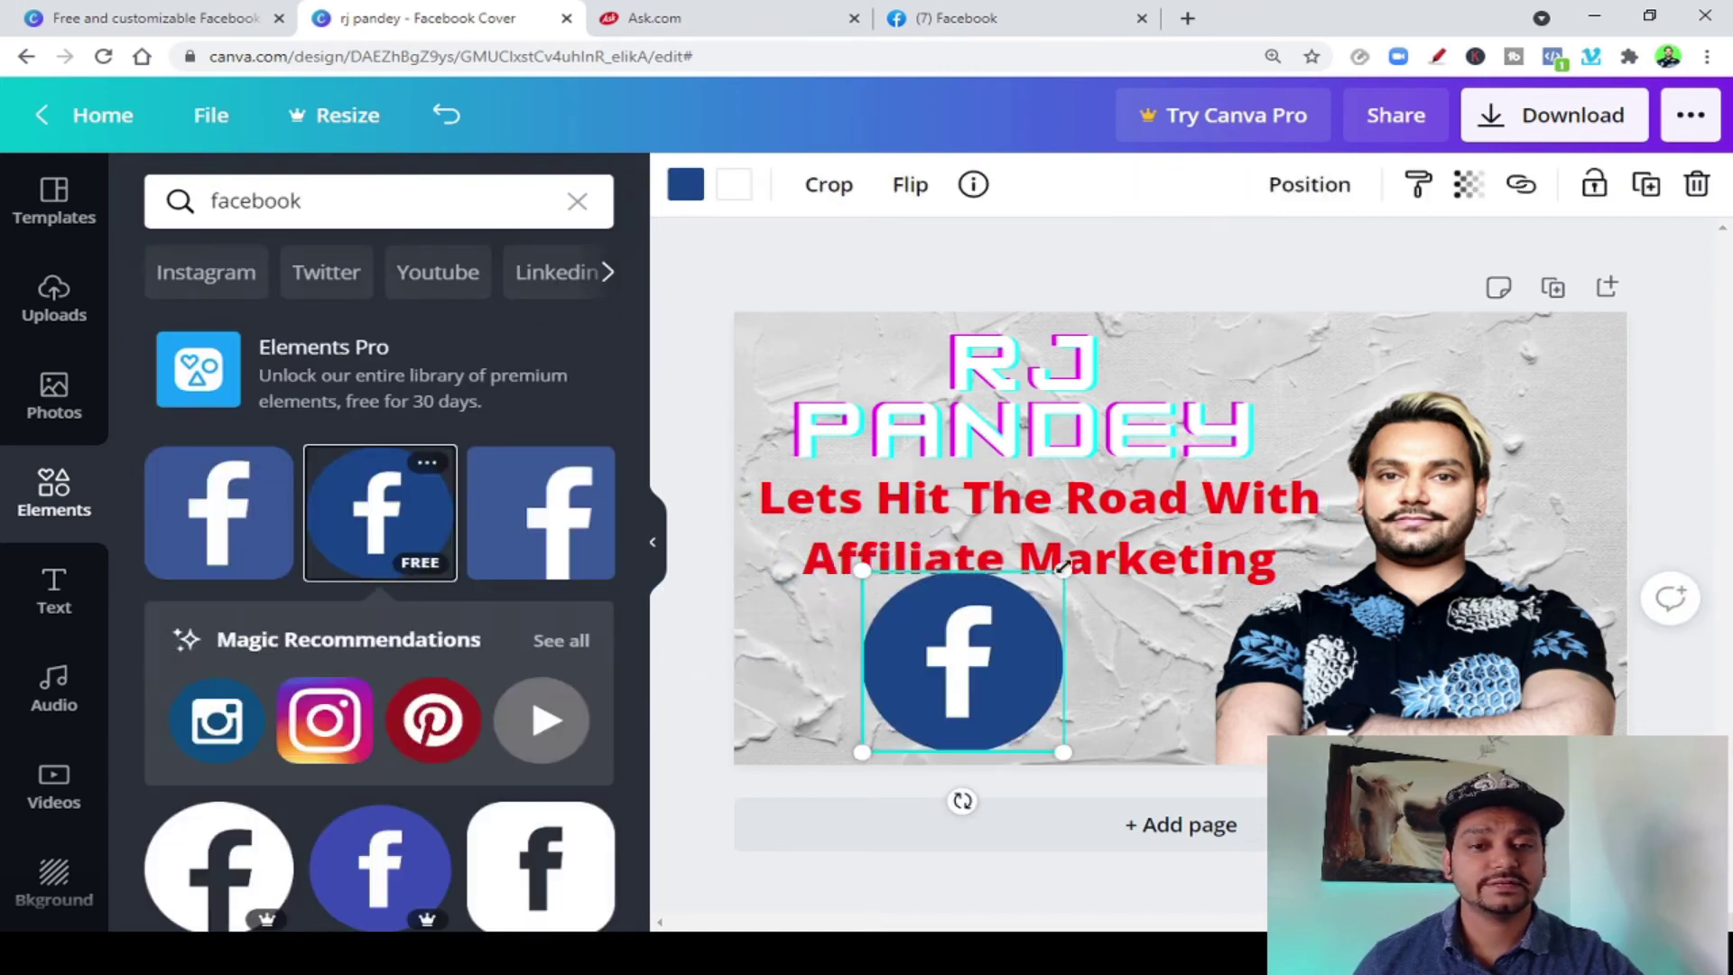
pyautogui.moveTo(1065, 565); pyautogui.dragTo(1002, 612)
pyautogui.moveTo(957, 669); pyautogui.dragTo(1004, 665)
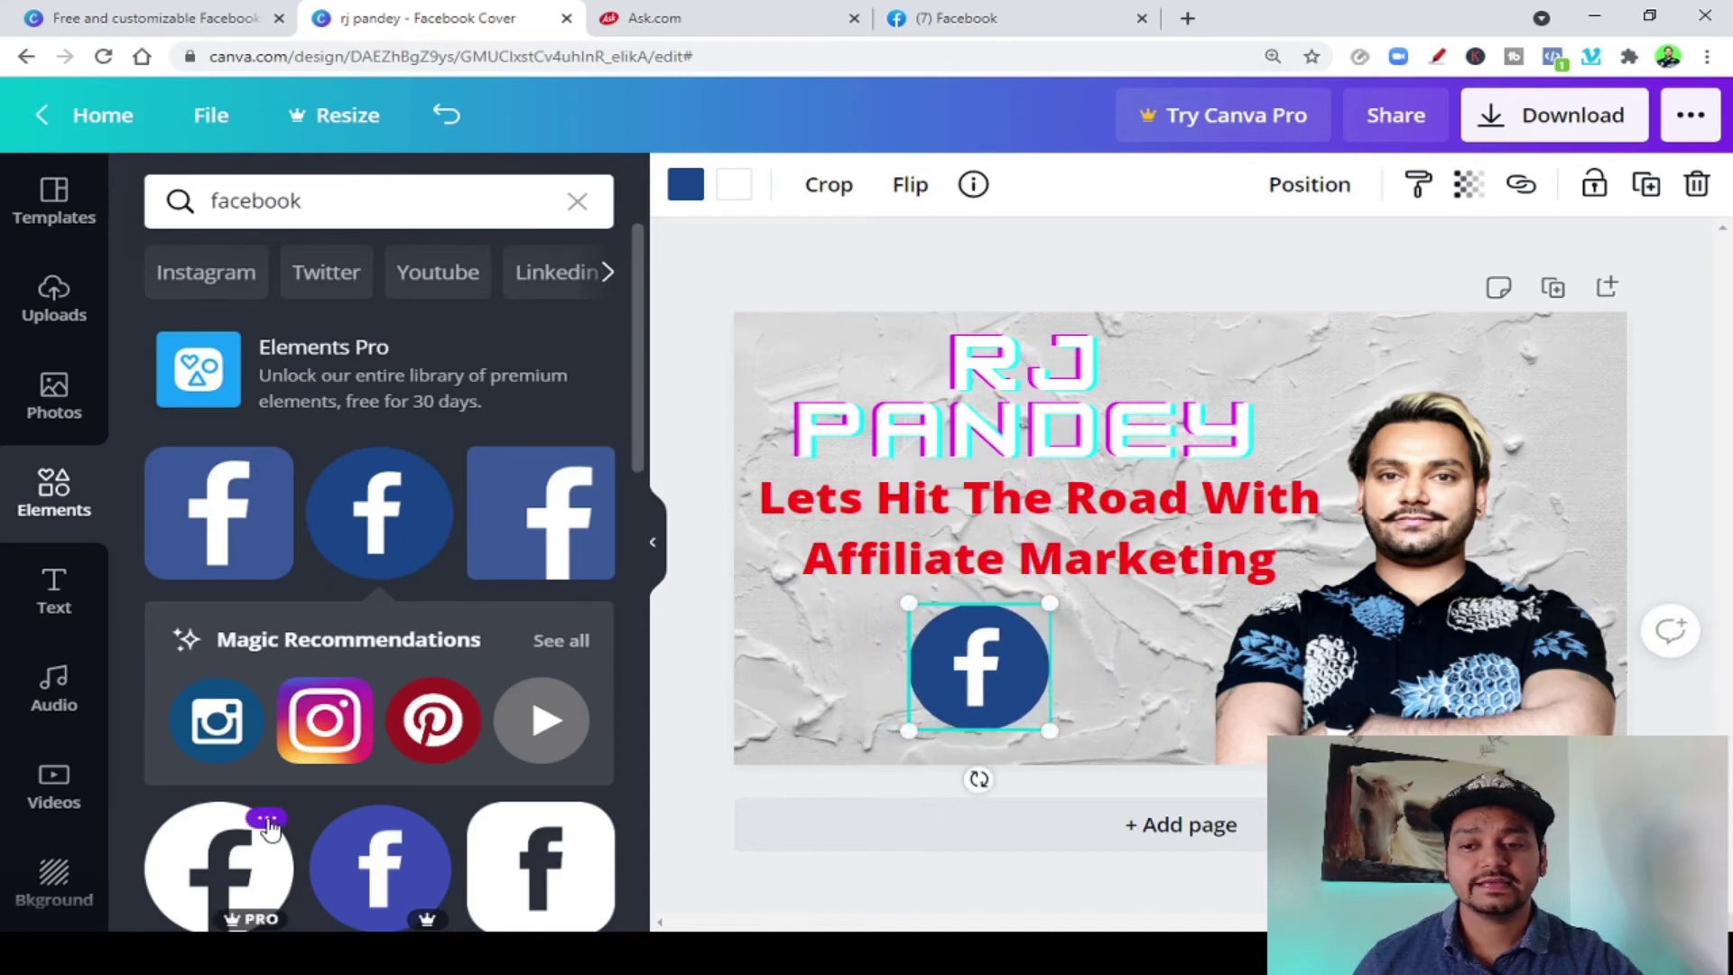
# Place the recommended Instagram and free Pinterest icons on either side of the Facebook icon and shrink all three to similar sizes
pyautogui.moveTo(316, 741); pyautogui.dragTo(776, 651)
pyautogui.moveTo(452, 738); pyautogui.dragTo(1193, 665)
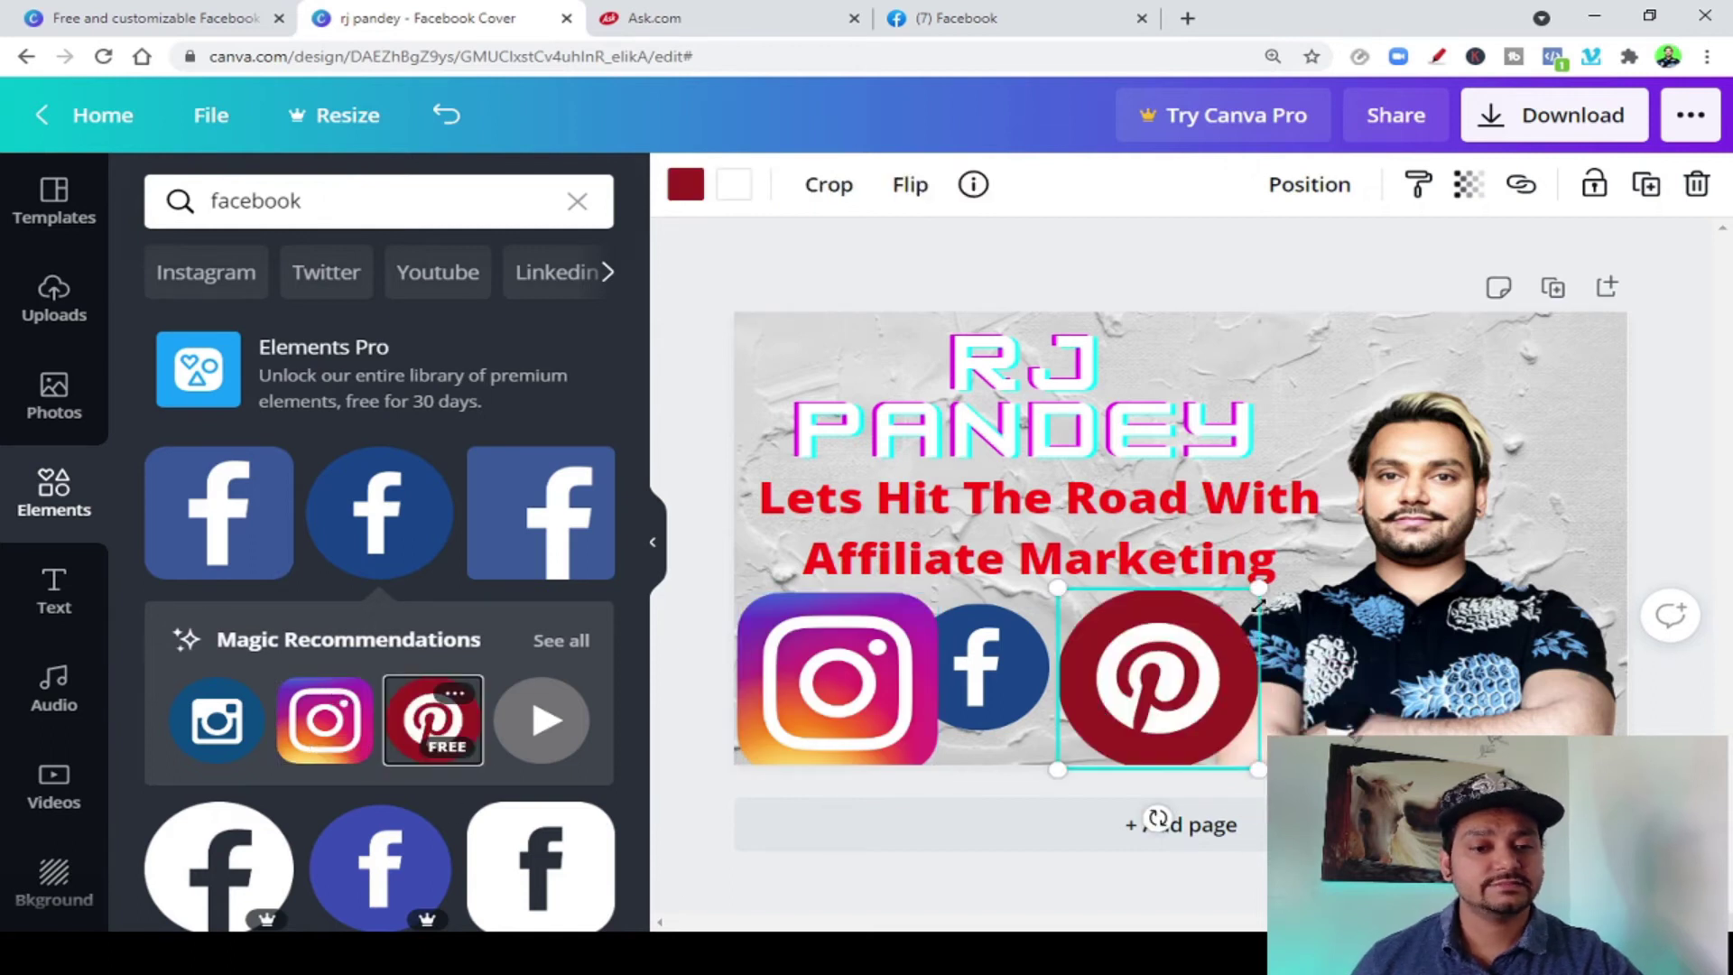
pyautogui.moveTo(1257, 590); pyautogui.dragTo(1129, 656)
pyautogui.click(903, 639)
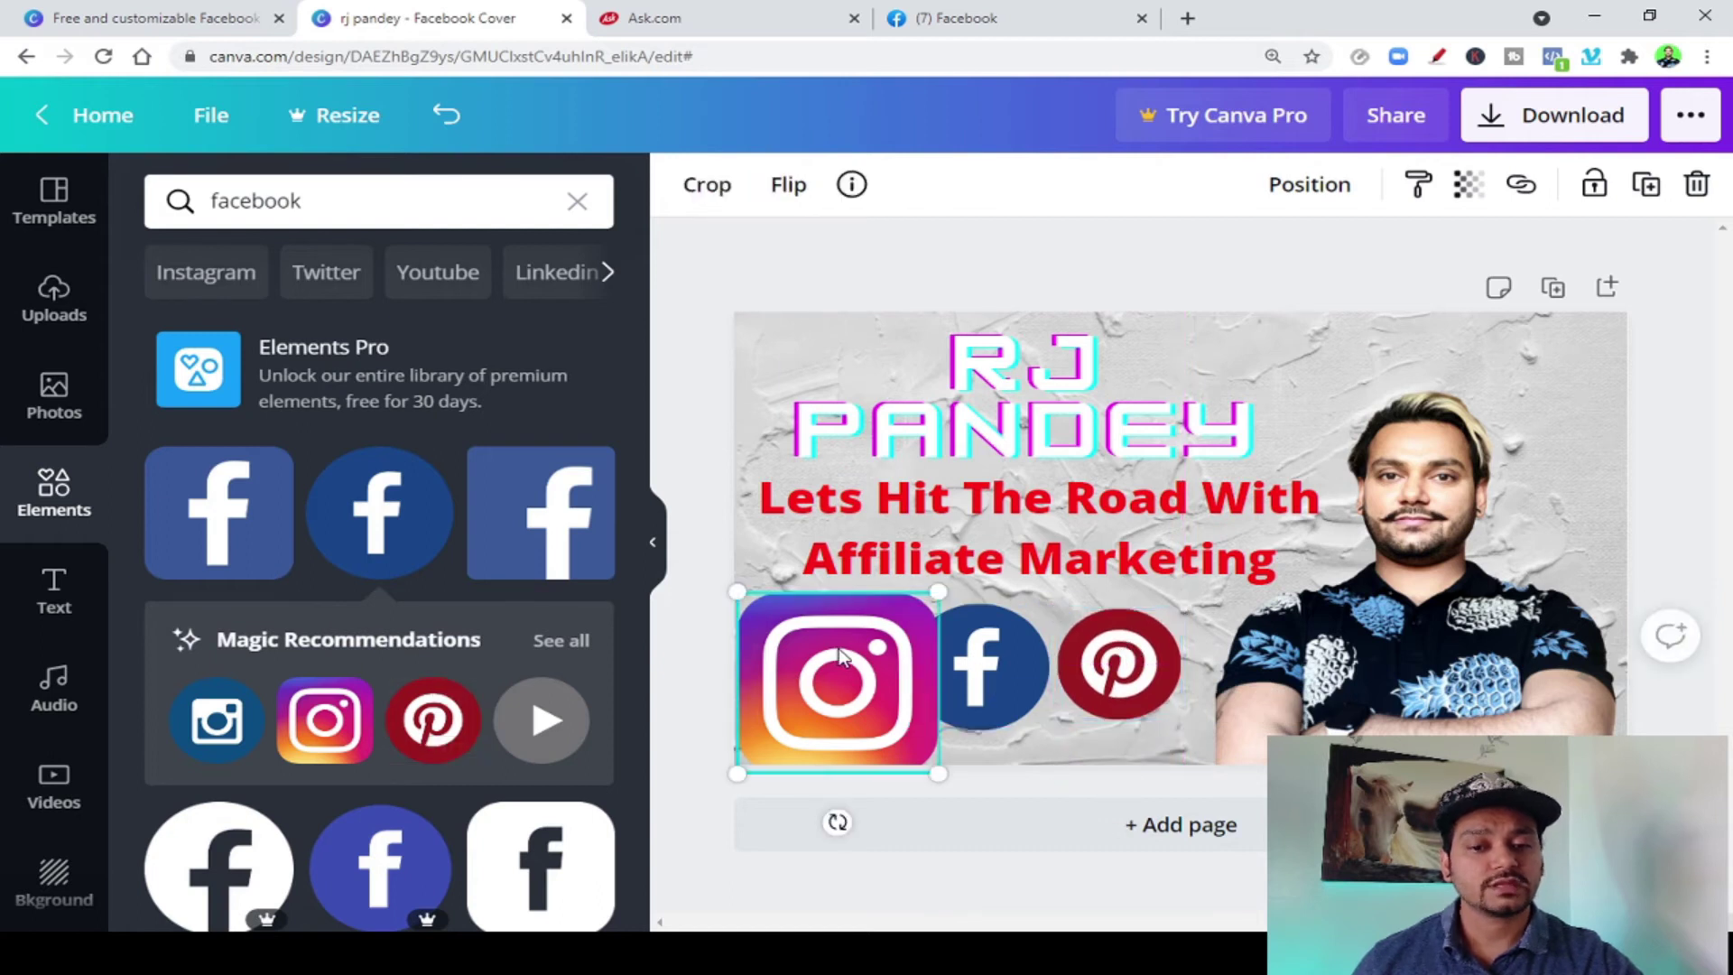
pyautogui.moveTo(937, 596); pyautogui.dragTo(858, 665)
pyautogui.moveTo(821, 720); pyautogui.dragTo(858, 670)
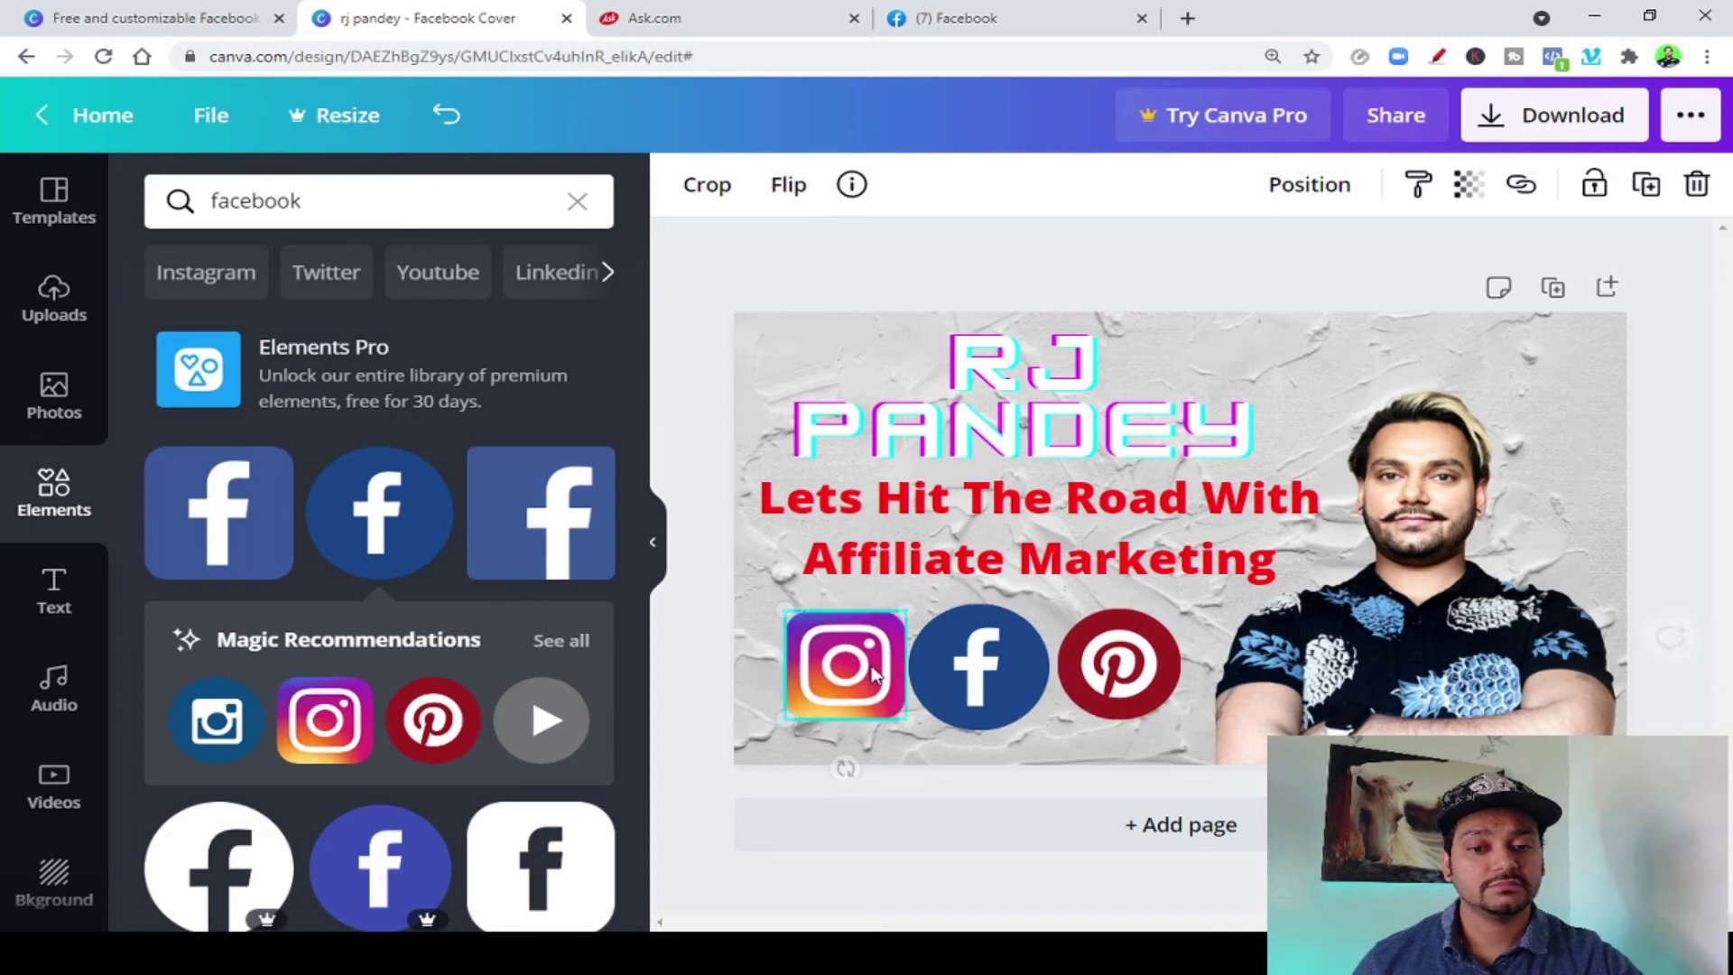
pyautogui.click(1004, 643)
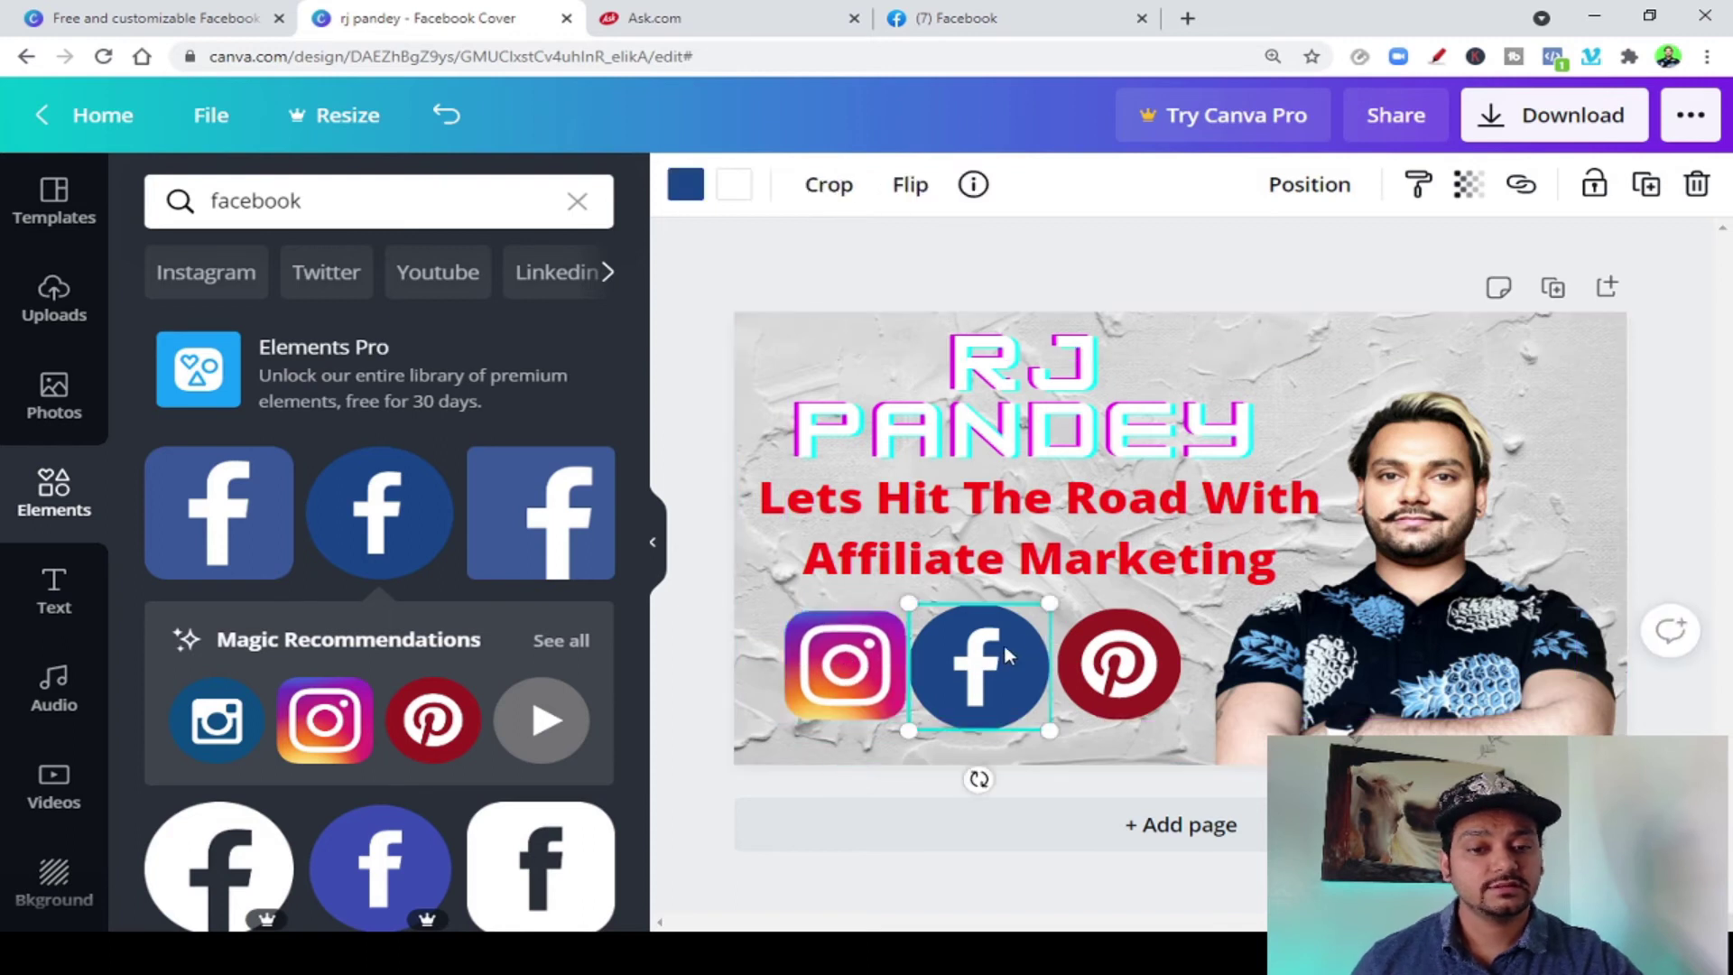
pyautogui.moveTo(1030, 625); pyautogui.dragTo(988, 665)
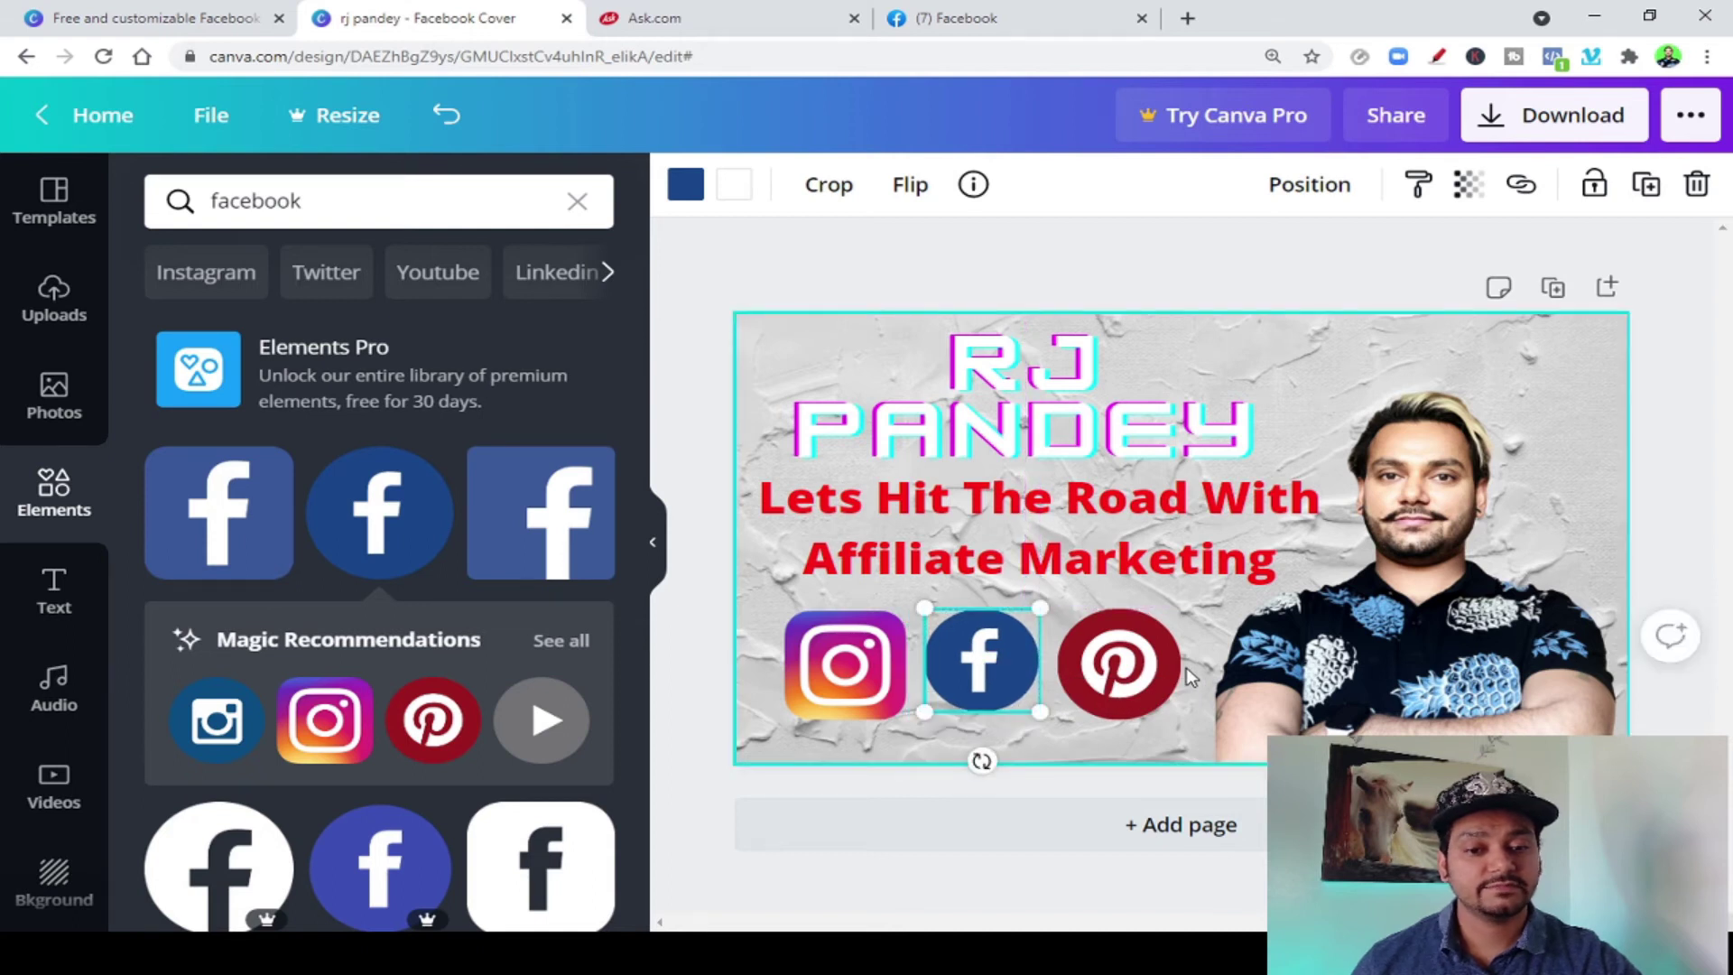
# Replace the "facebook" search in the elements library with a search for "youtube"
pyautogui.scroll(-3, 442, 673)
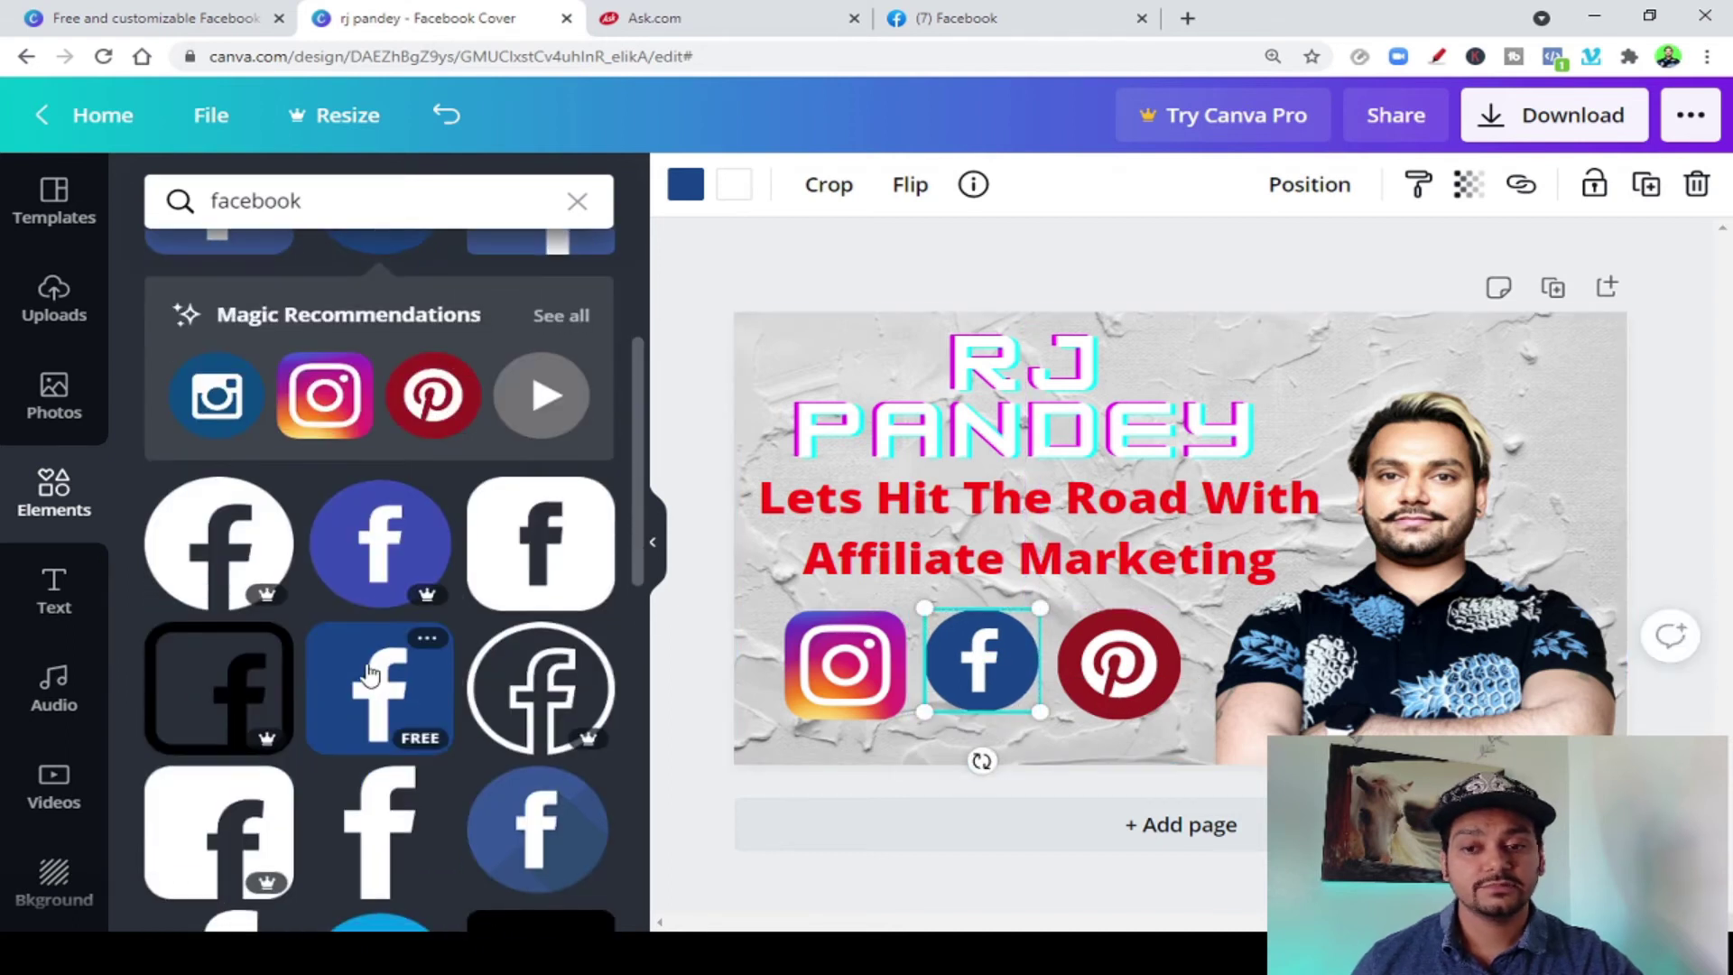
pyautogui.scroll(3, 374, 682)
pyautogui.click(480, 217)
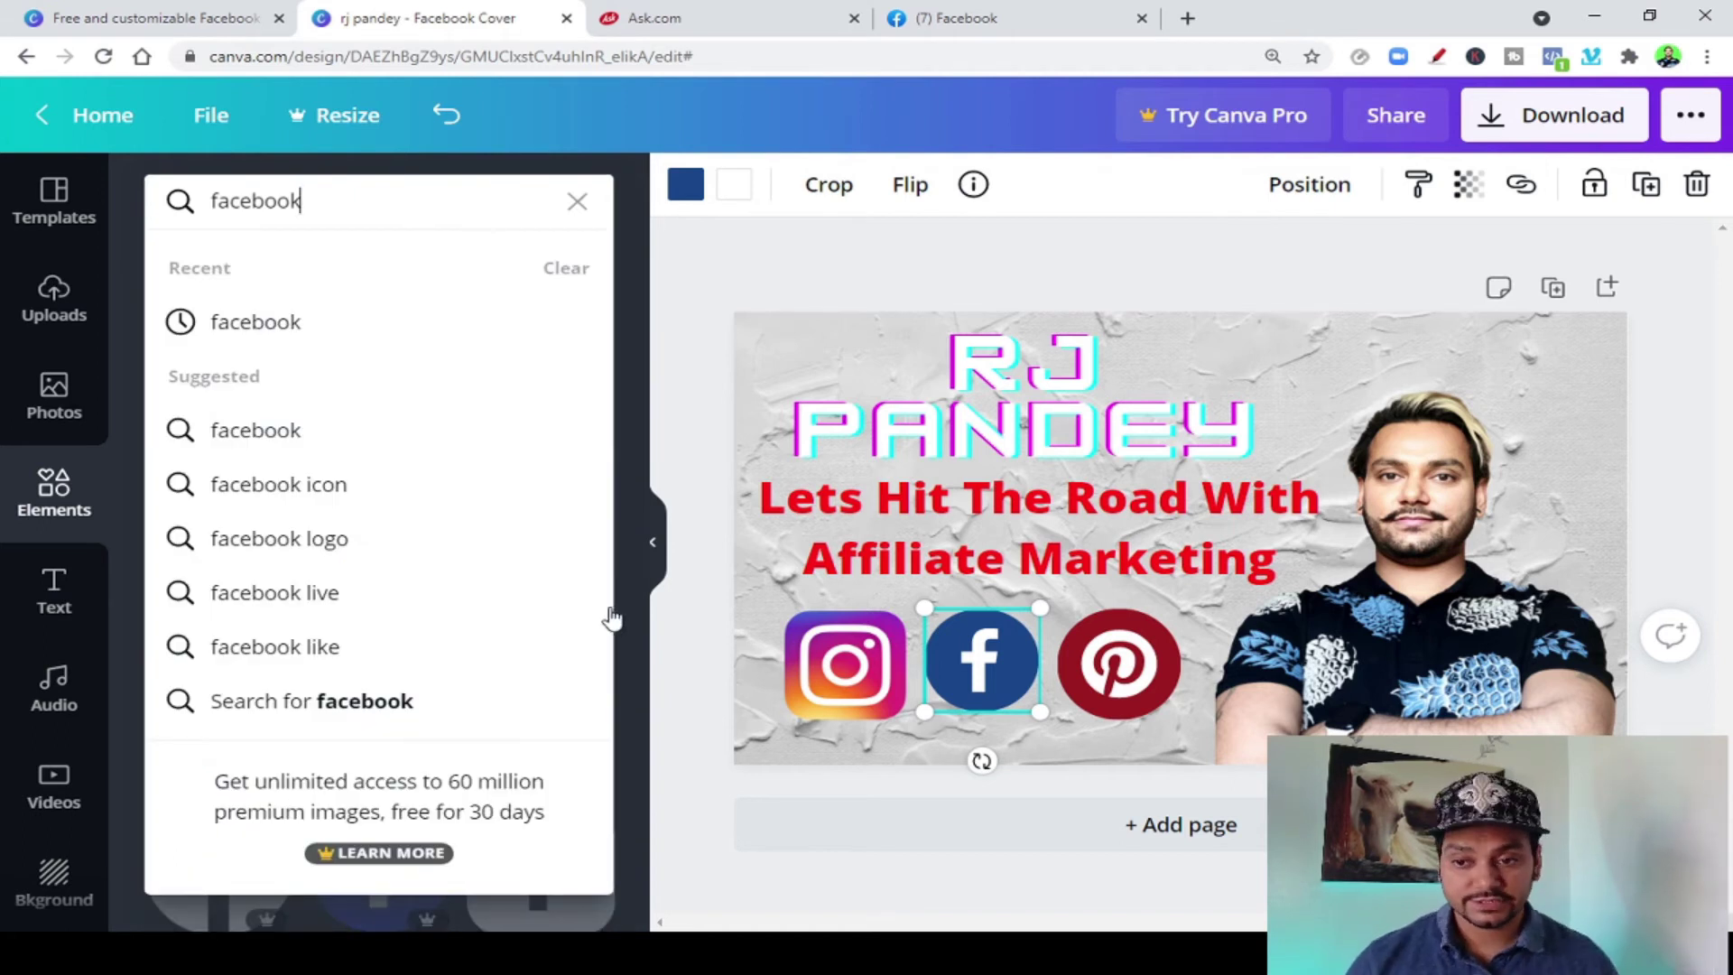
pyautogui.press('BackSpace')
pyautogui.press('BackSpace')
pyautogui.press('BackSpace')
pyautogui.press('BackSpace')
pyautogui.press('BackSpace')
pyautogui.press('BackSpace')
pyautogui.press('BackSpace')
pyautogui.press('BackSpace')
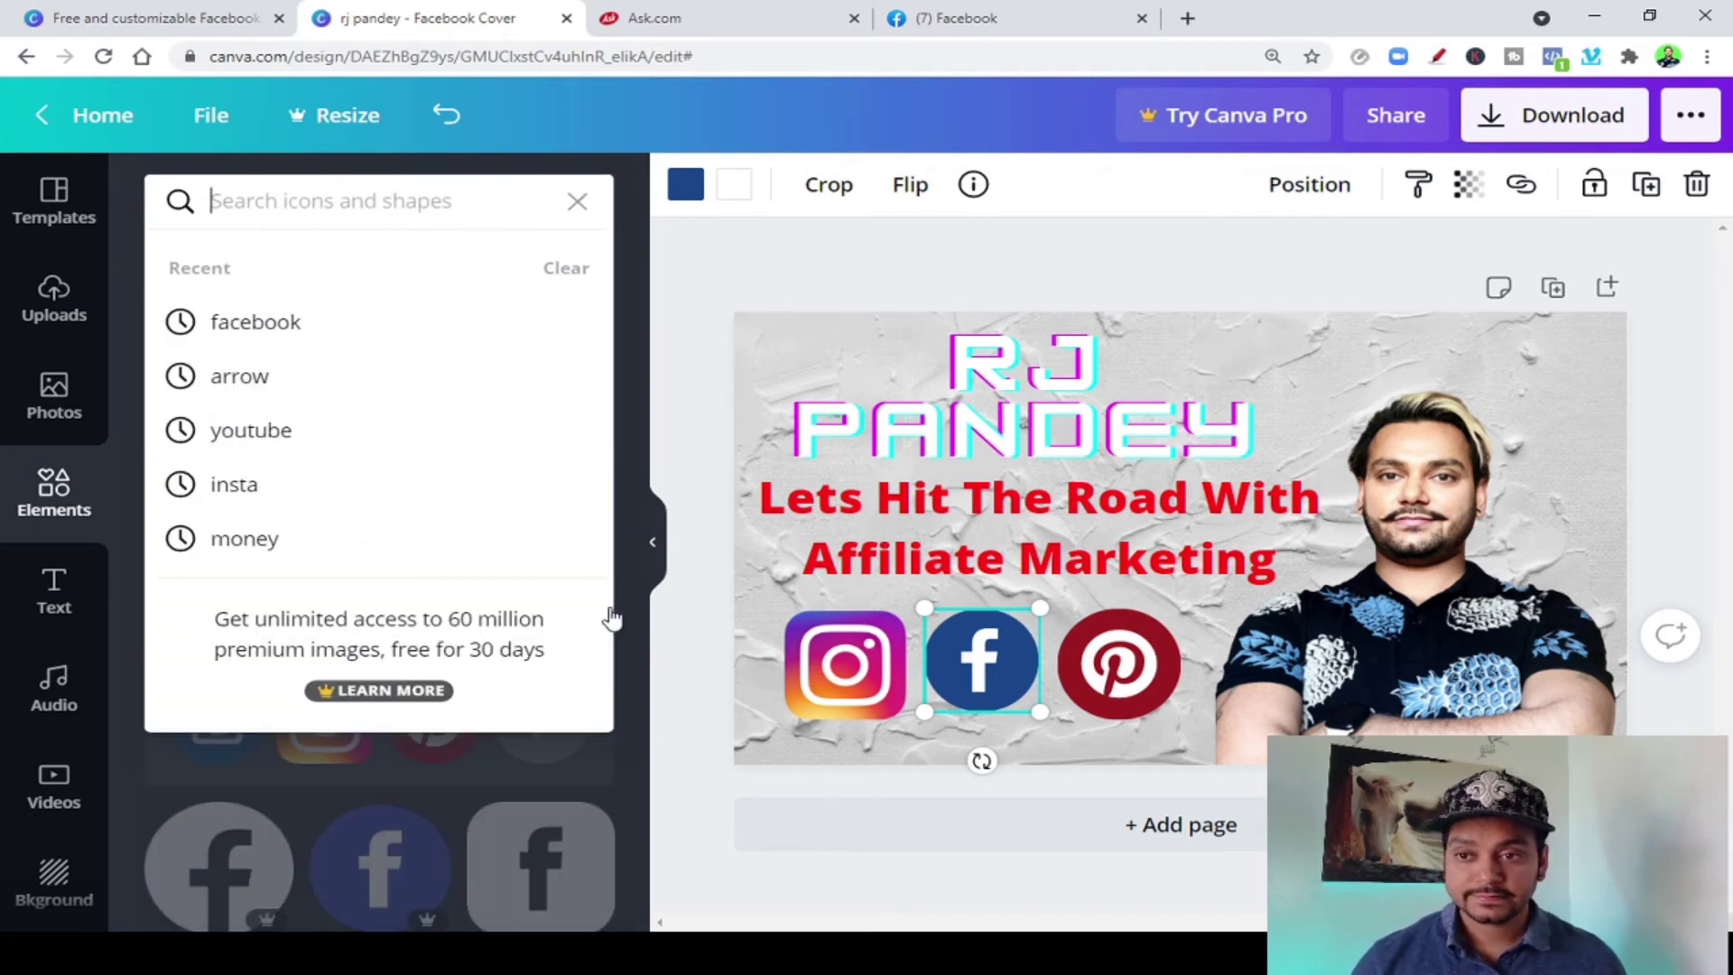
pyautogui.write('you')
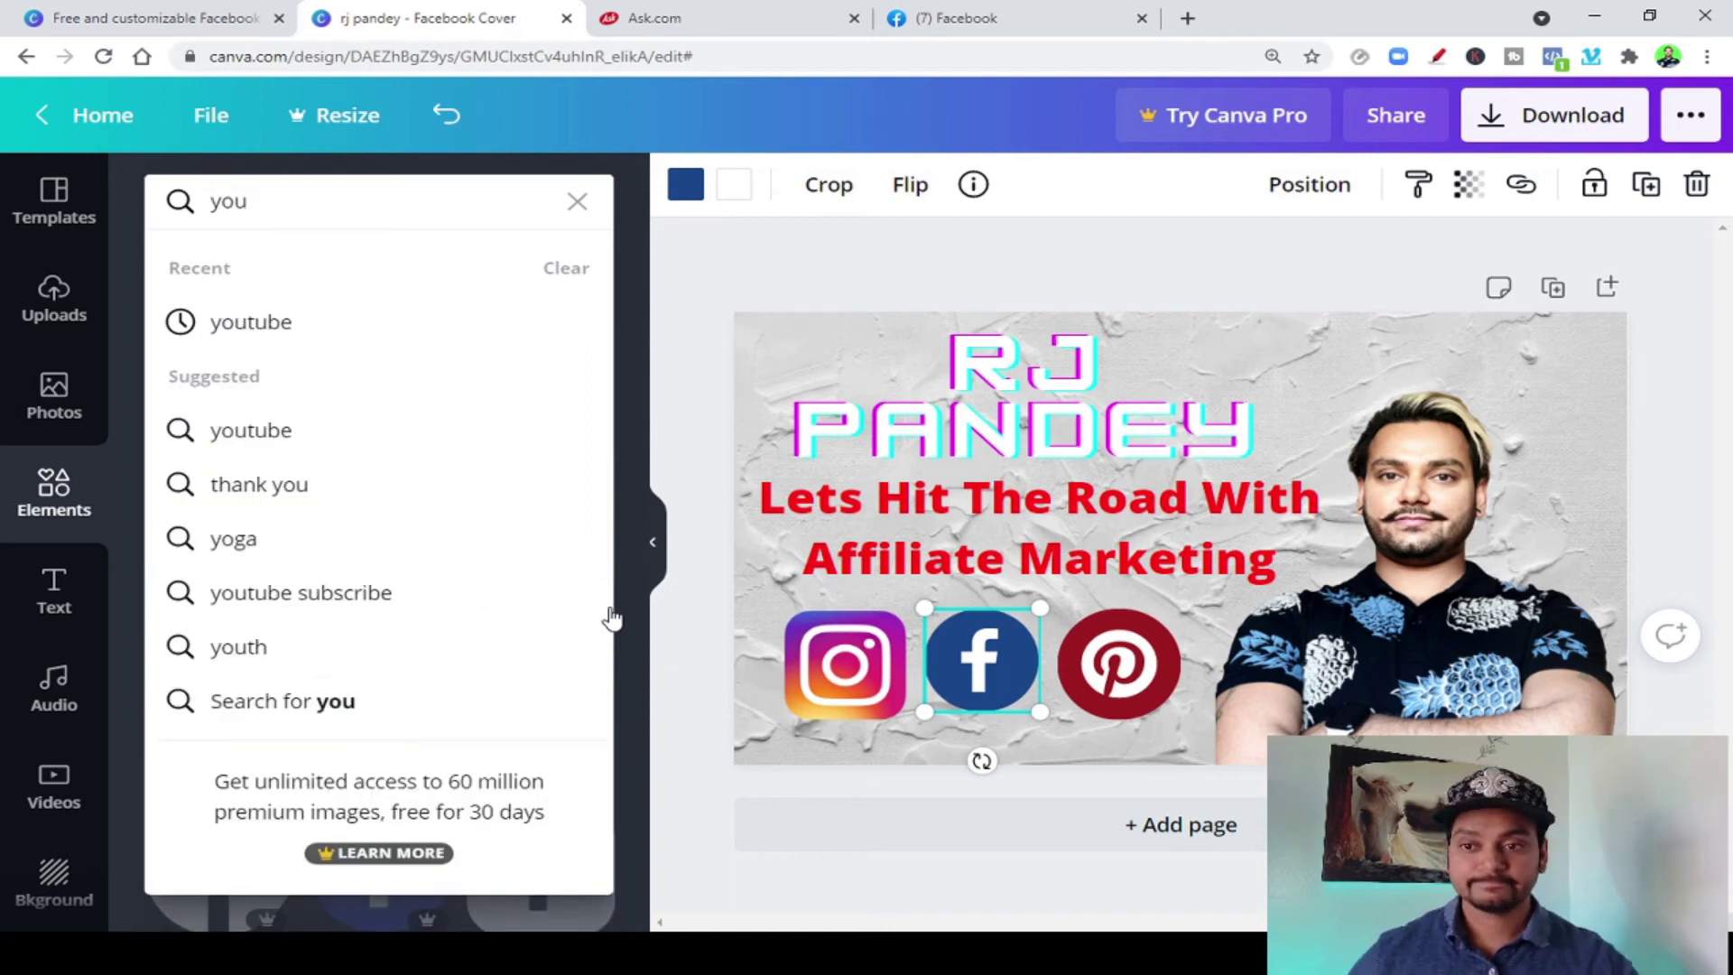
pyautogui.click(260, 323)
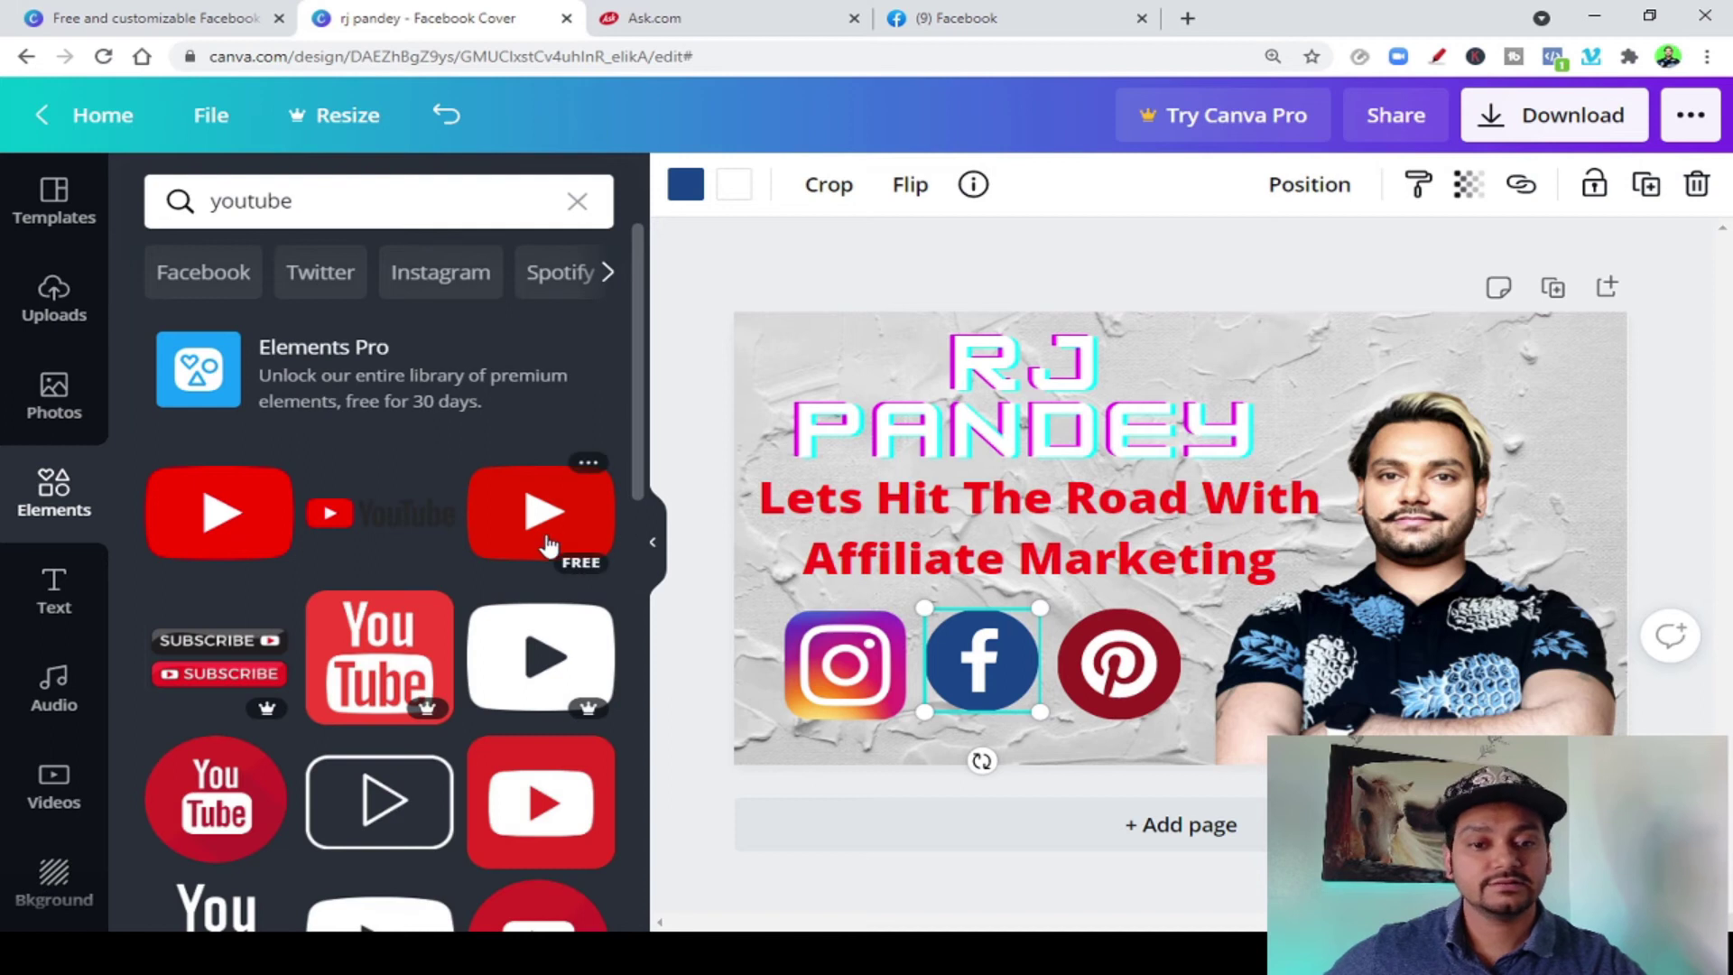
# Shrink the Instagram, Facebook and Pinterest icons further and line them up in a row near the cover's lower left corner
pyautogui.moveTo(841, 686); pyautogui.dragTo(806, 687)
pyautogui.moveTo(861, 614); pyautogui.dragTo(818, 650)
pyautogui.moveTo(1013, 646); pyautogui.dragTo(932, 663)
pyautogui.moveTo(1110, 668); pyautogui.dragTo(998, 687)
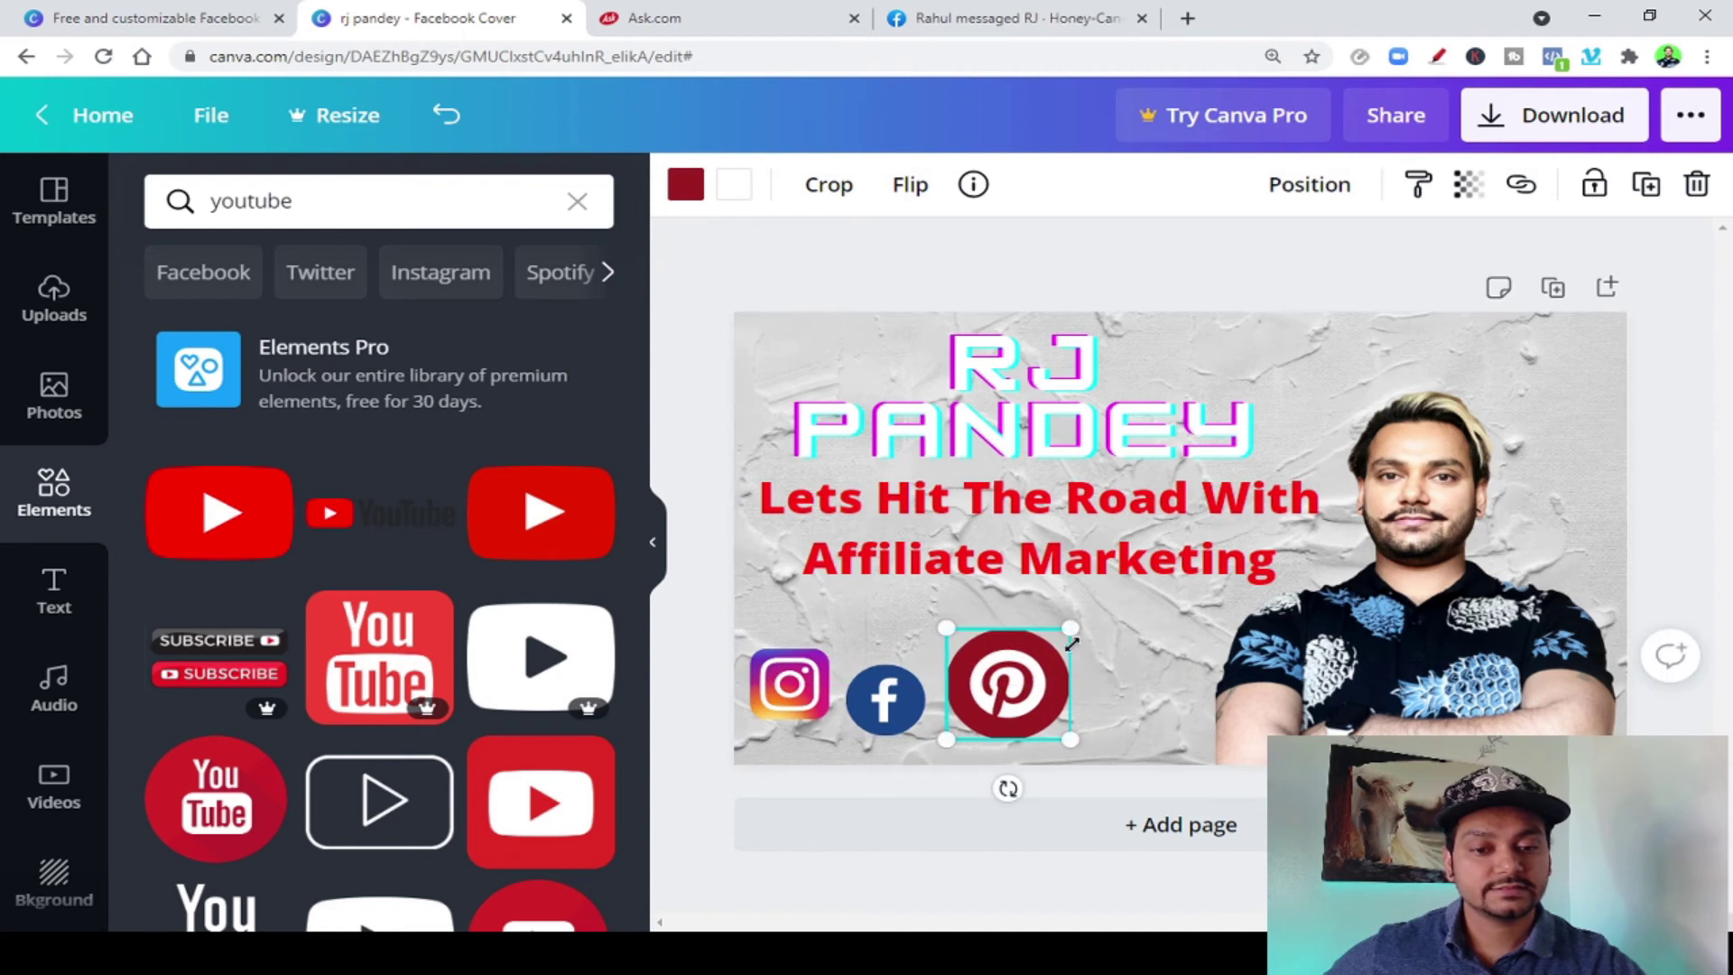
pyautogui.moveTo(1070, 632); pyautogui.dragTo(986, 693)
pyautogui.moveTo(873, 686); pyautogui.dragTo(873, 670)
pyautogui.moveTo(979, 701); pyautogui.dragTo(970, 685)
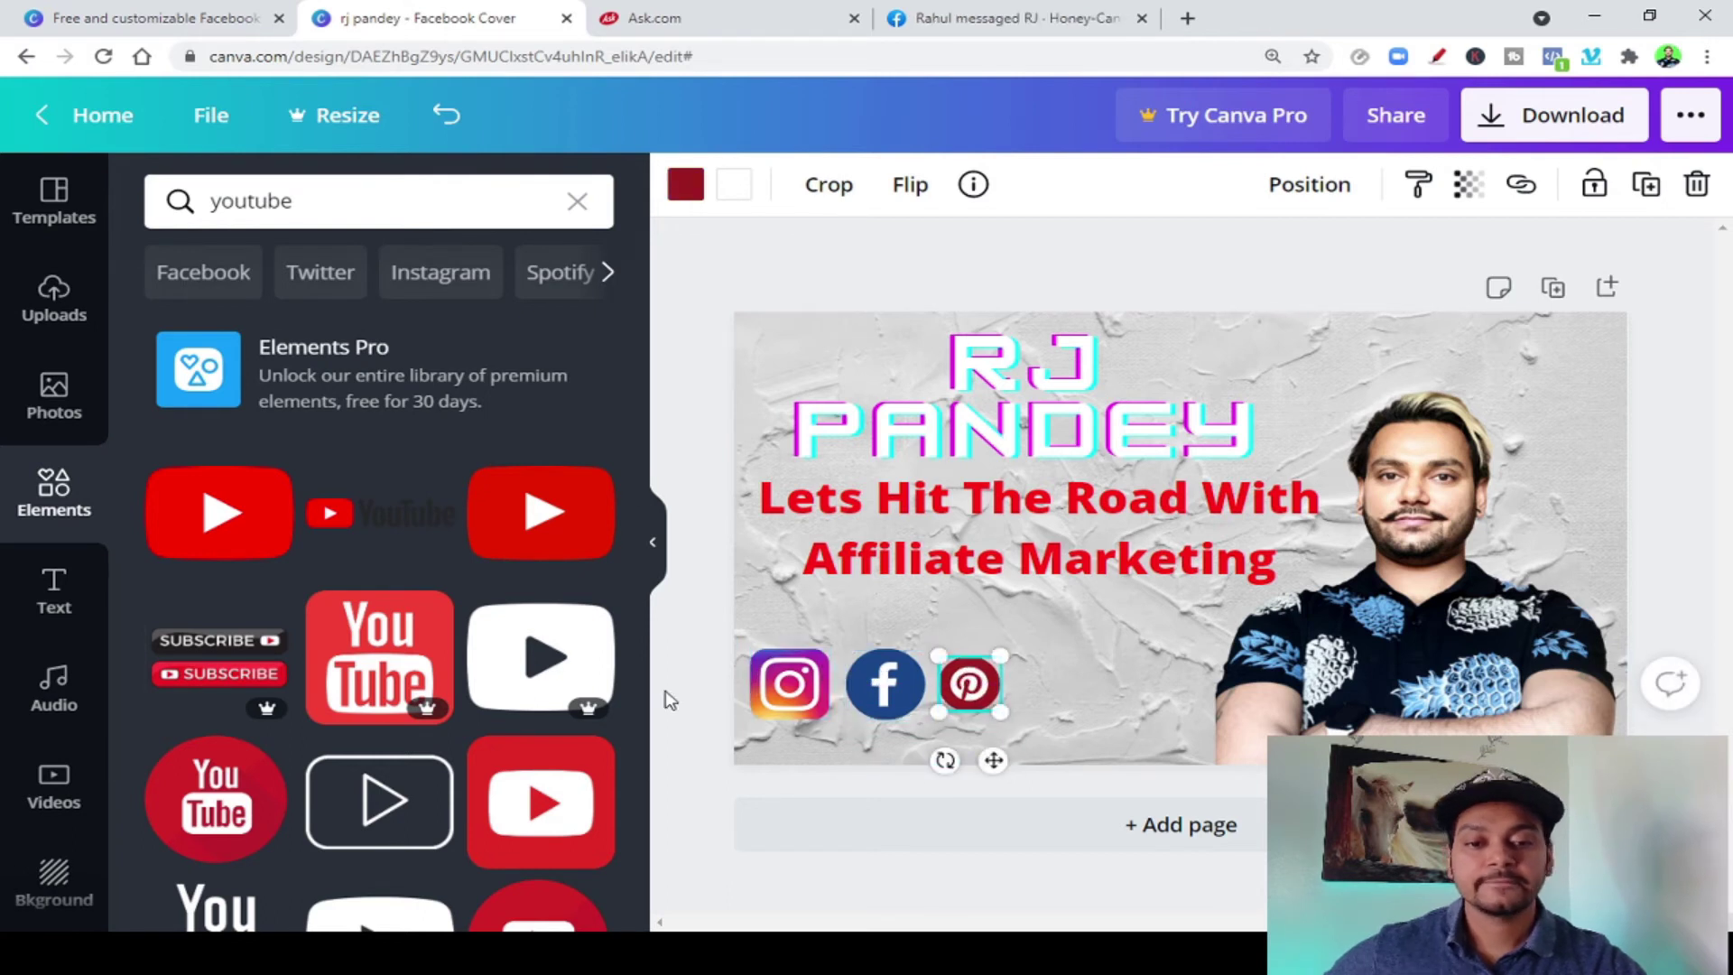
# Place the free red YouTube play icon beside the Pinterest icon and shrink it to fit the row
pyautogui.moveTo(540, 512); pyautogui.dragTo(1158, 677)
pyautogui.moveTo(1297, 588); pyautogui.dragTo(1101, 673)
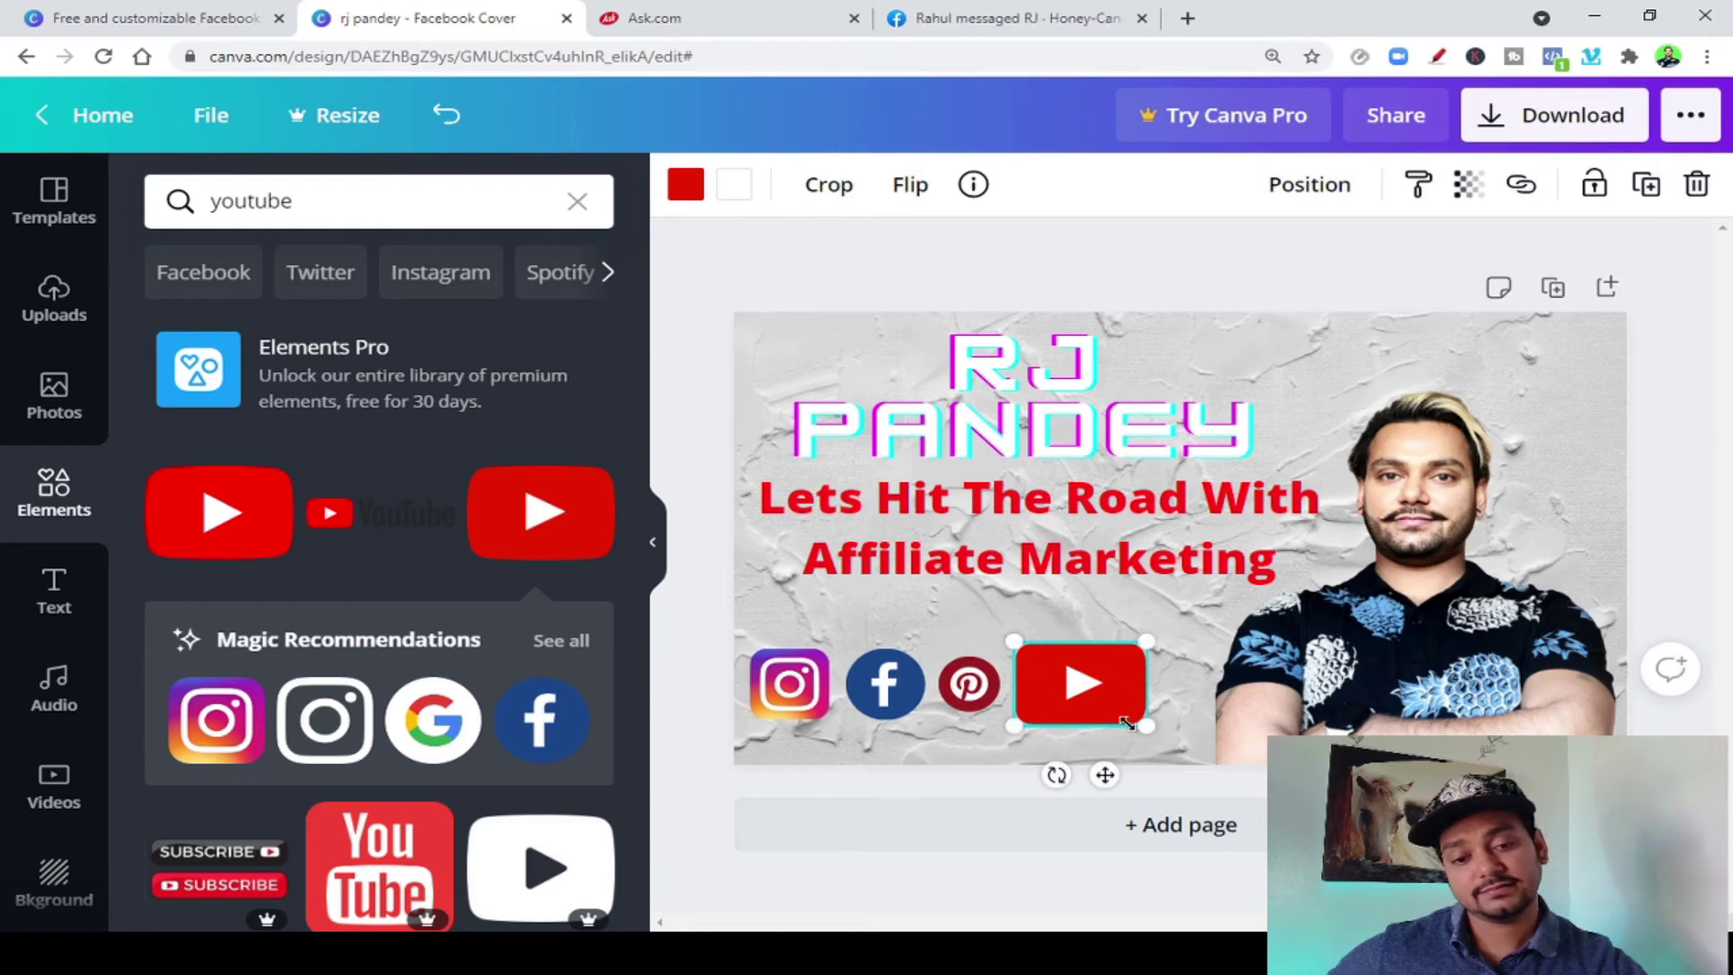
pyautogui.moveTo(1138, 725); pyautogui.dragTo(1125, 714)
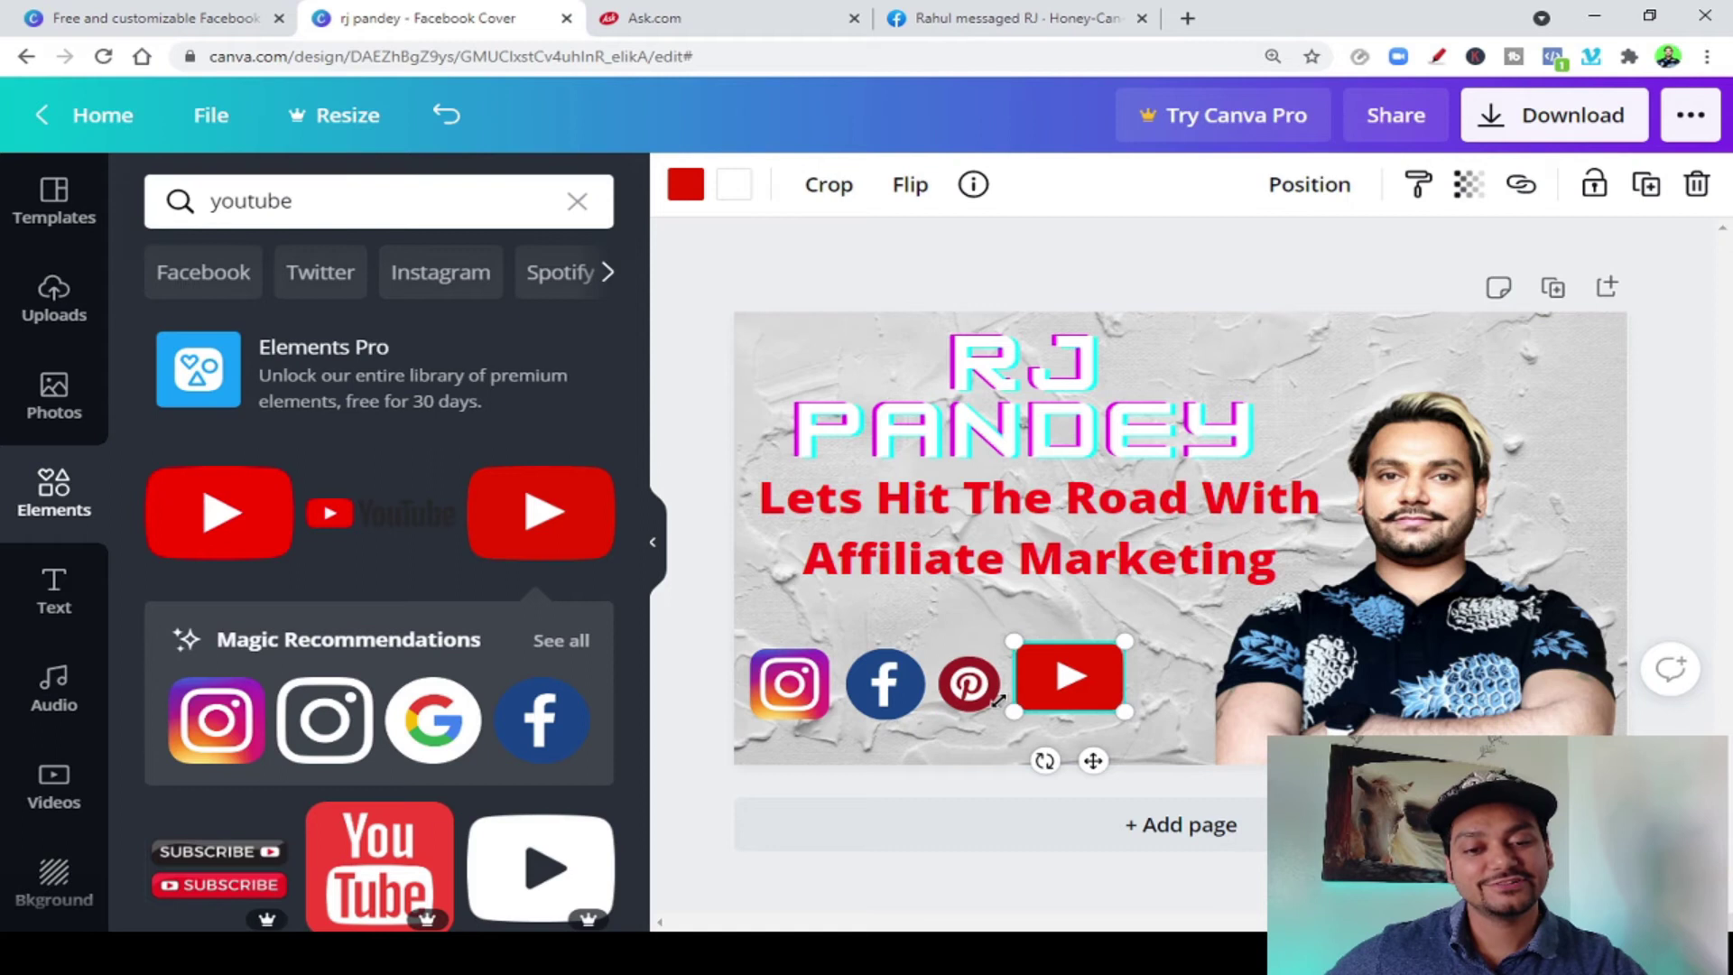
# Move the Facebook icon closer to Instagram, enlarge the Pinterest icon slightly and shift the YouTube icon to even out the row
pyautogui.moveTo(886, 697); pyautogui.dragTo(883, 696)
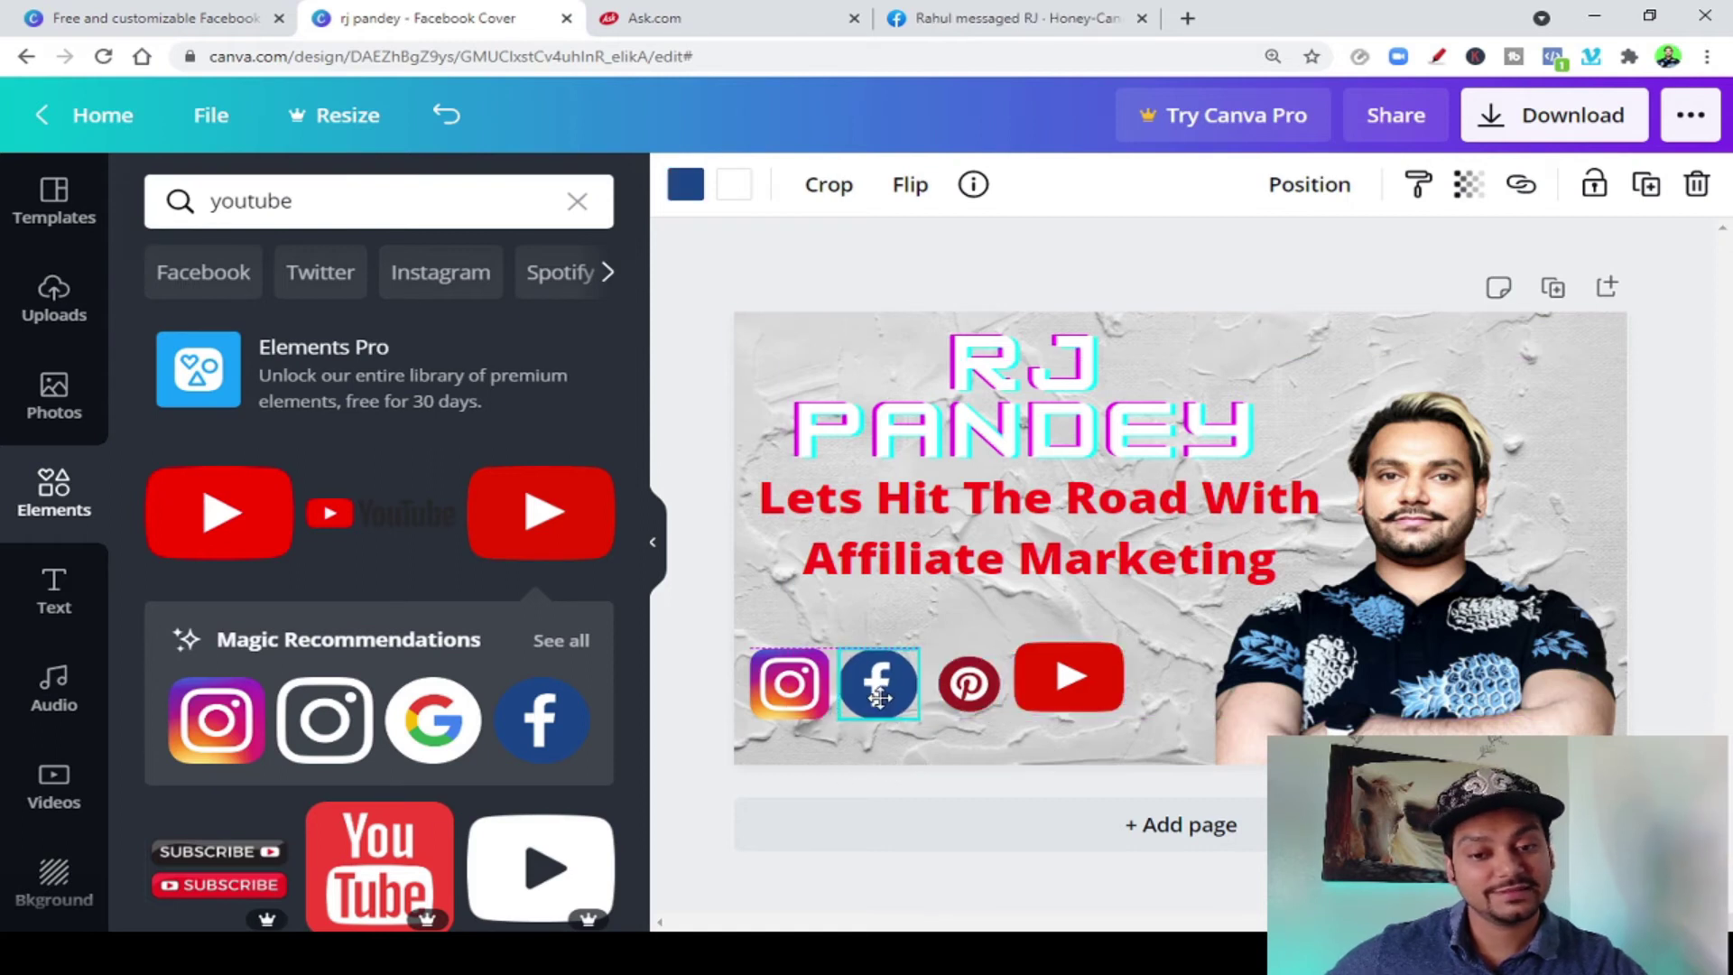
pyautogui.click(984, 690)
pyautogui.moveTo(1022, 673)
pyautogui.mouseDown()
pyautogui.moveTo(1090, 677)
pyautogui.moveTo(1024, 635)
pyautogui.moveTo(984, 693)
pyautogui.moveTo(1009, 652)
pyautogui.mouseUp()
pyautogui.click(988, 682)
pyautogui.moveTo(1135, 668); pyautogui.dragTo(1106, 678)
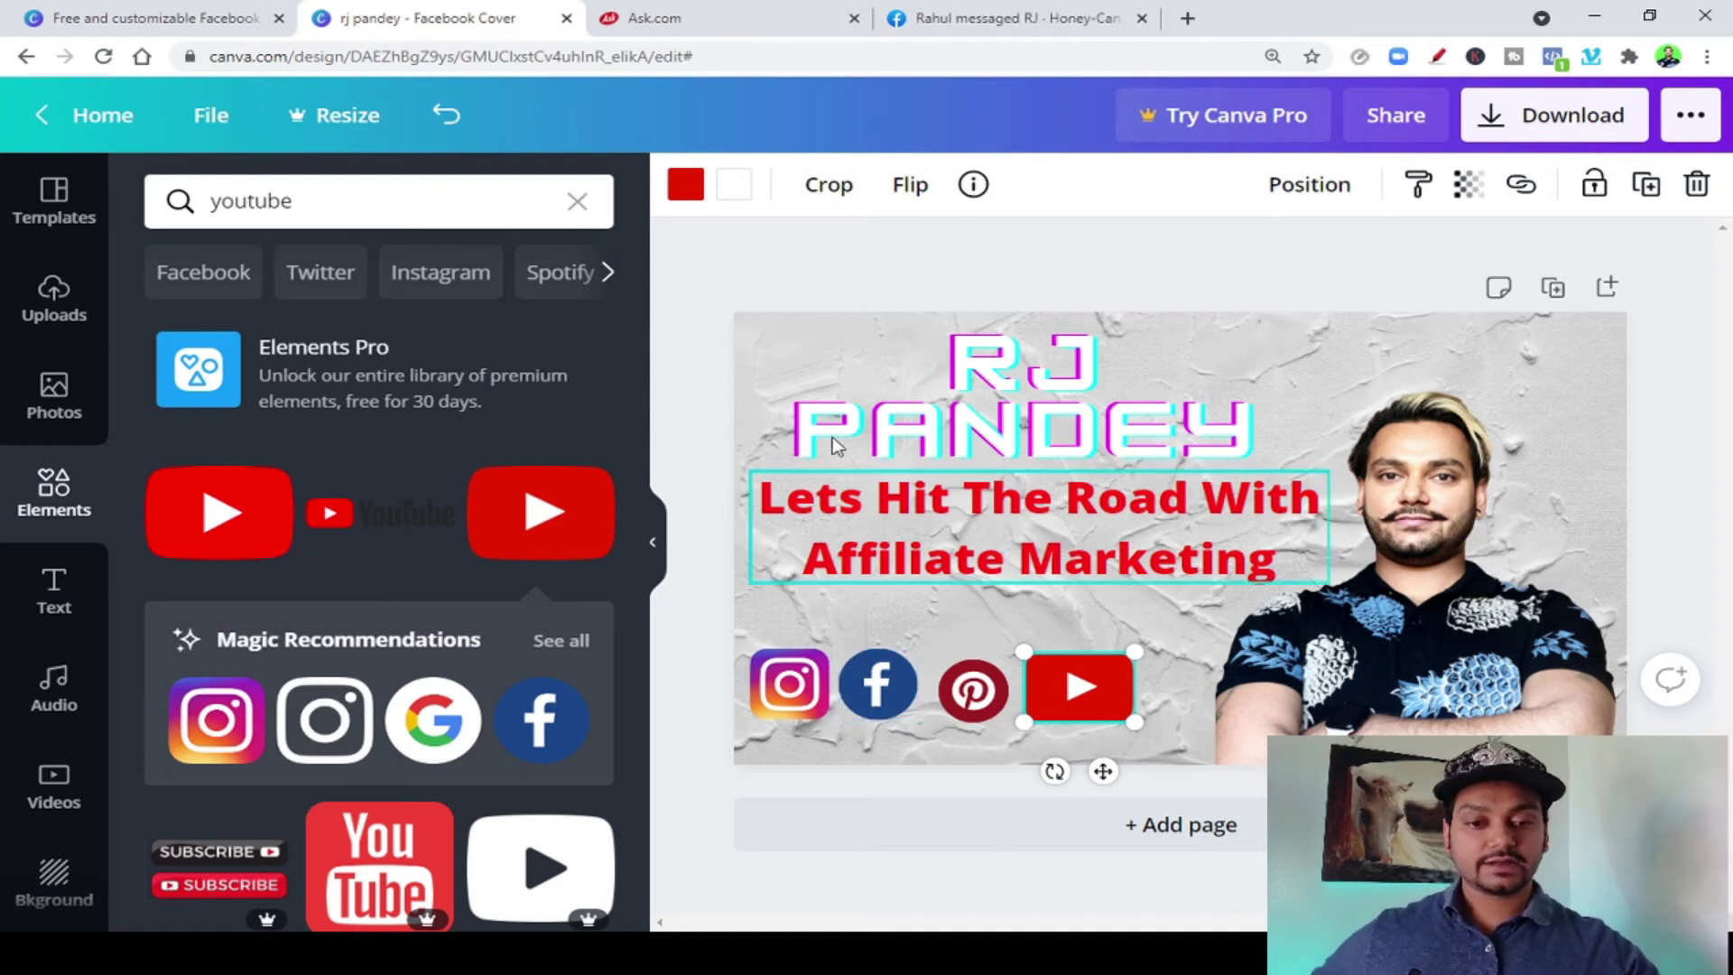
# Search the elements library for "arrow" and look through the results for a free, bold curved arrow
pyautogui.click(385, 197)
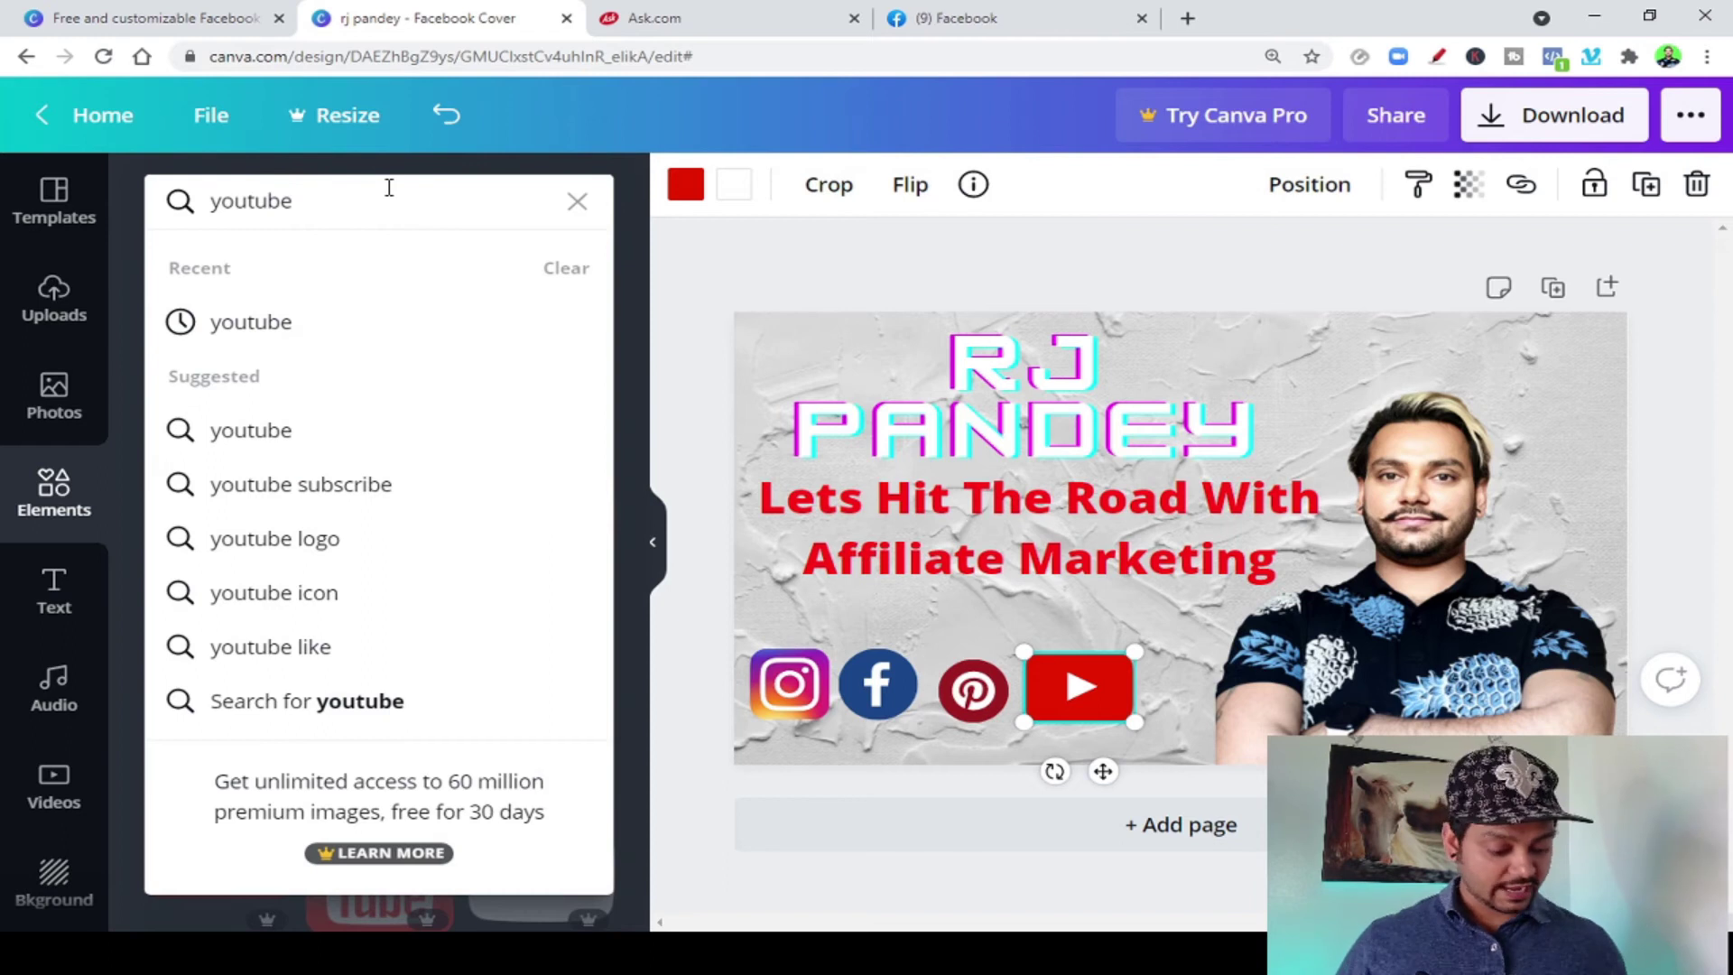
pyautogui.press('BackSpace')
pyautogui.press('BackSpace')
pyautogui.press('BackSpace')
pyautogui.press('BackSpace')
pyautogui.press('BackSpace')
pyautogui.press('BackSpace')
pyautogui.write('arr')
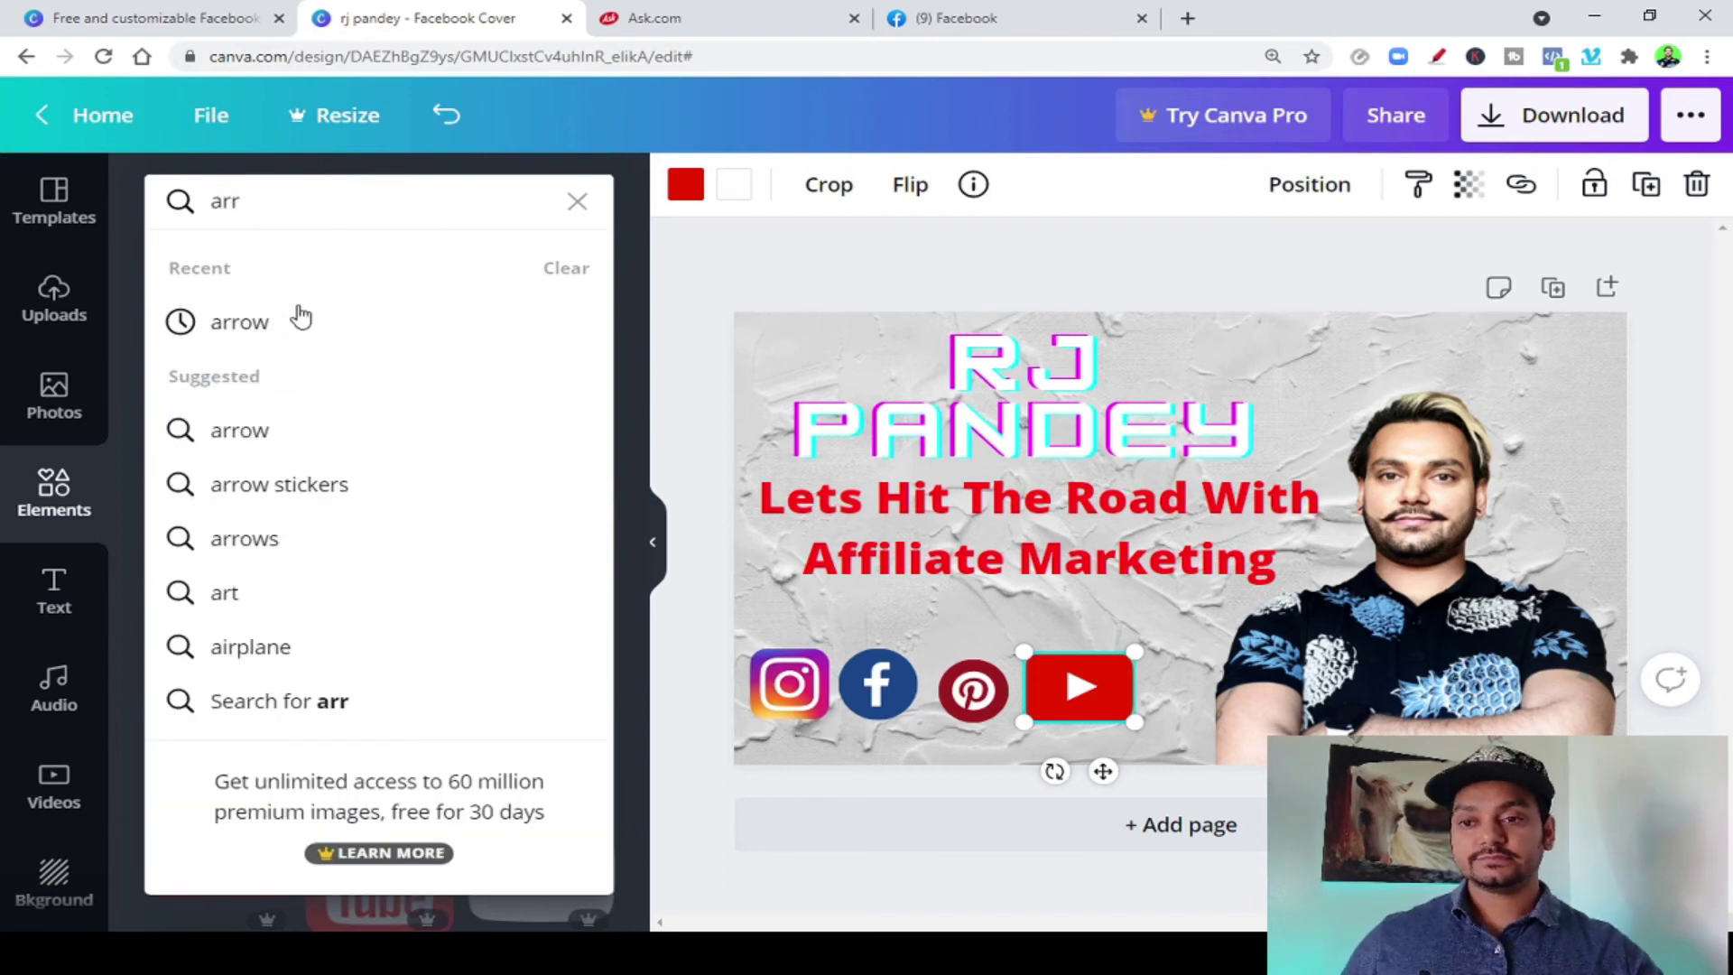
pyautogui.click(270, 334)
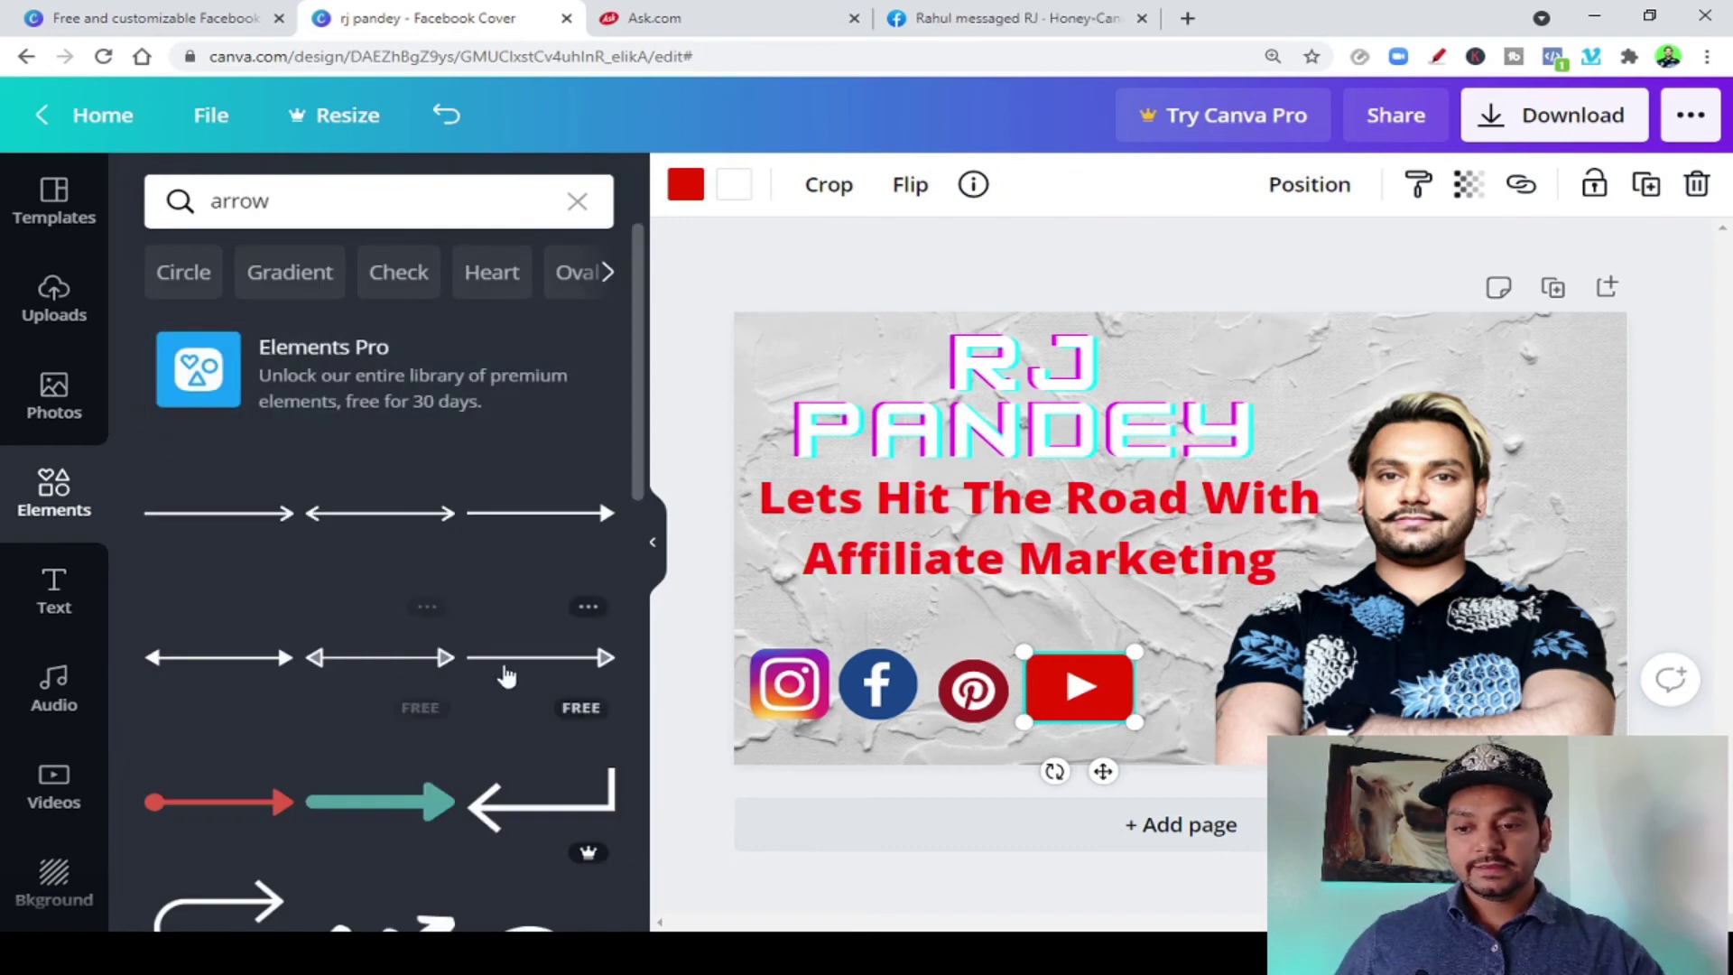
pyautogui.scroll(-5, 478, 655)
pyautogui.scroll(-5, 478, 654)
pyautogui.scroll(3, 389, 625)
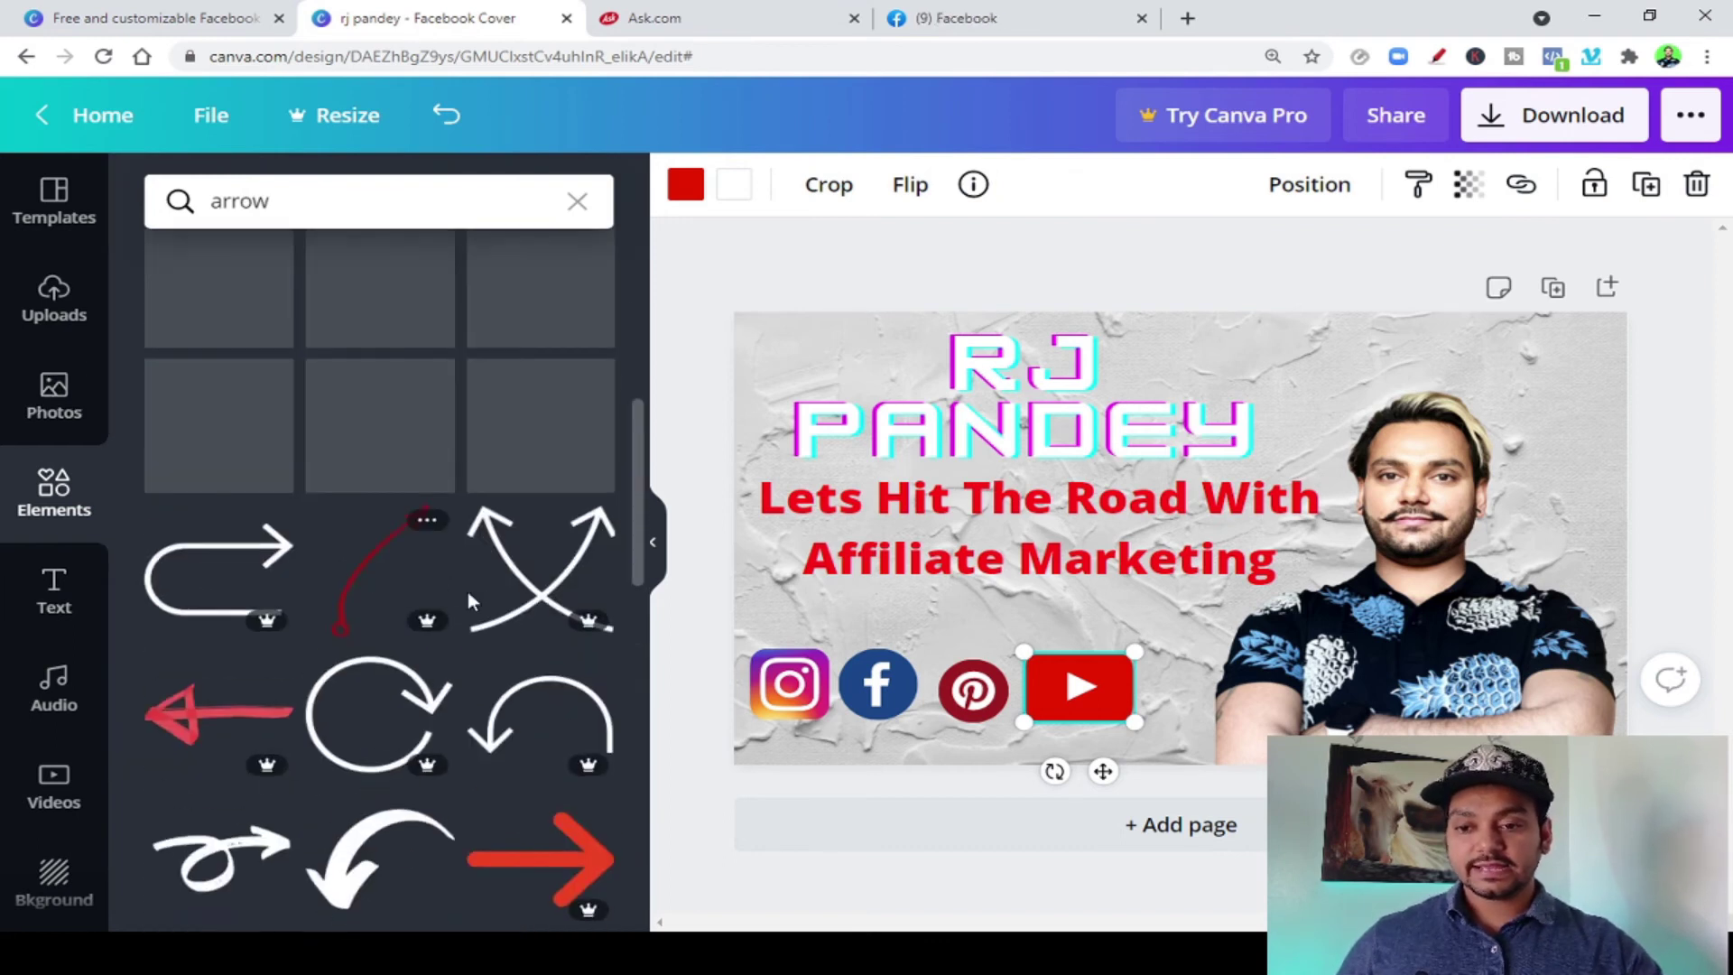
pyautogui.scroll(-10, 361, 619)
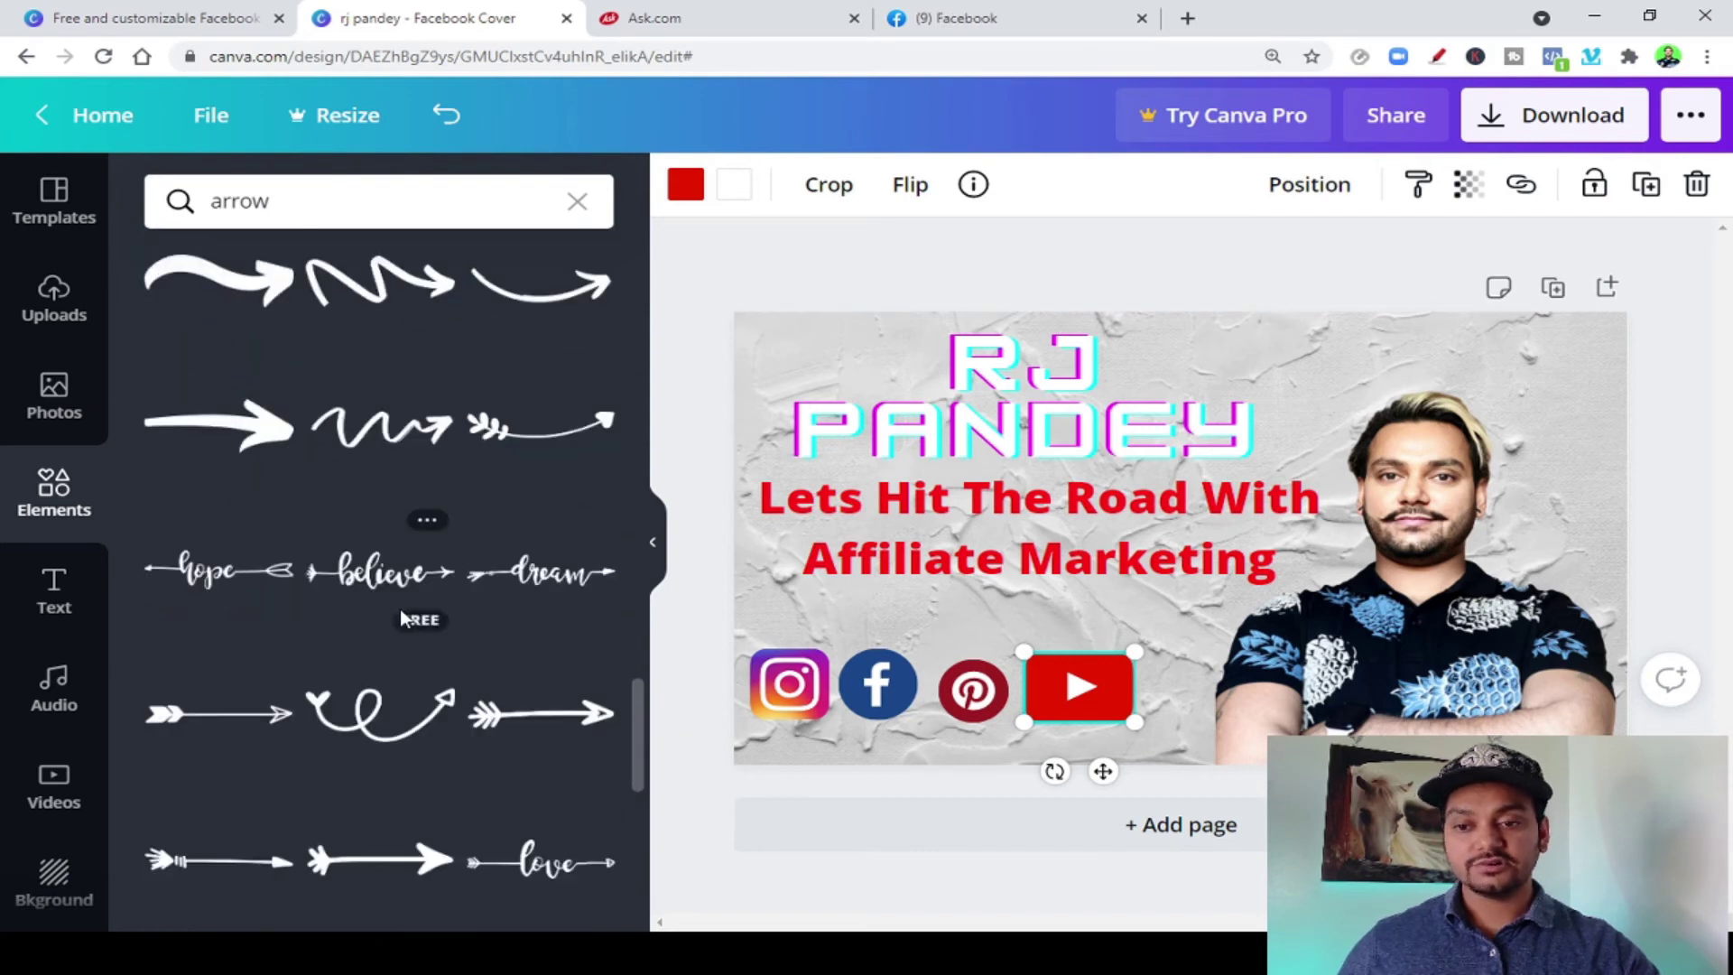
pyautogui.scroll(-2, 399, 609)
pyautogui.scroll(-5, 399, 609)
pyautogui.scroll(-5, 435, 559)
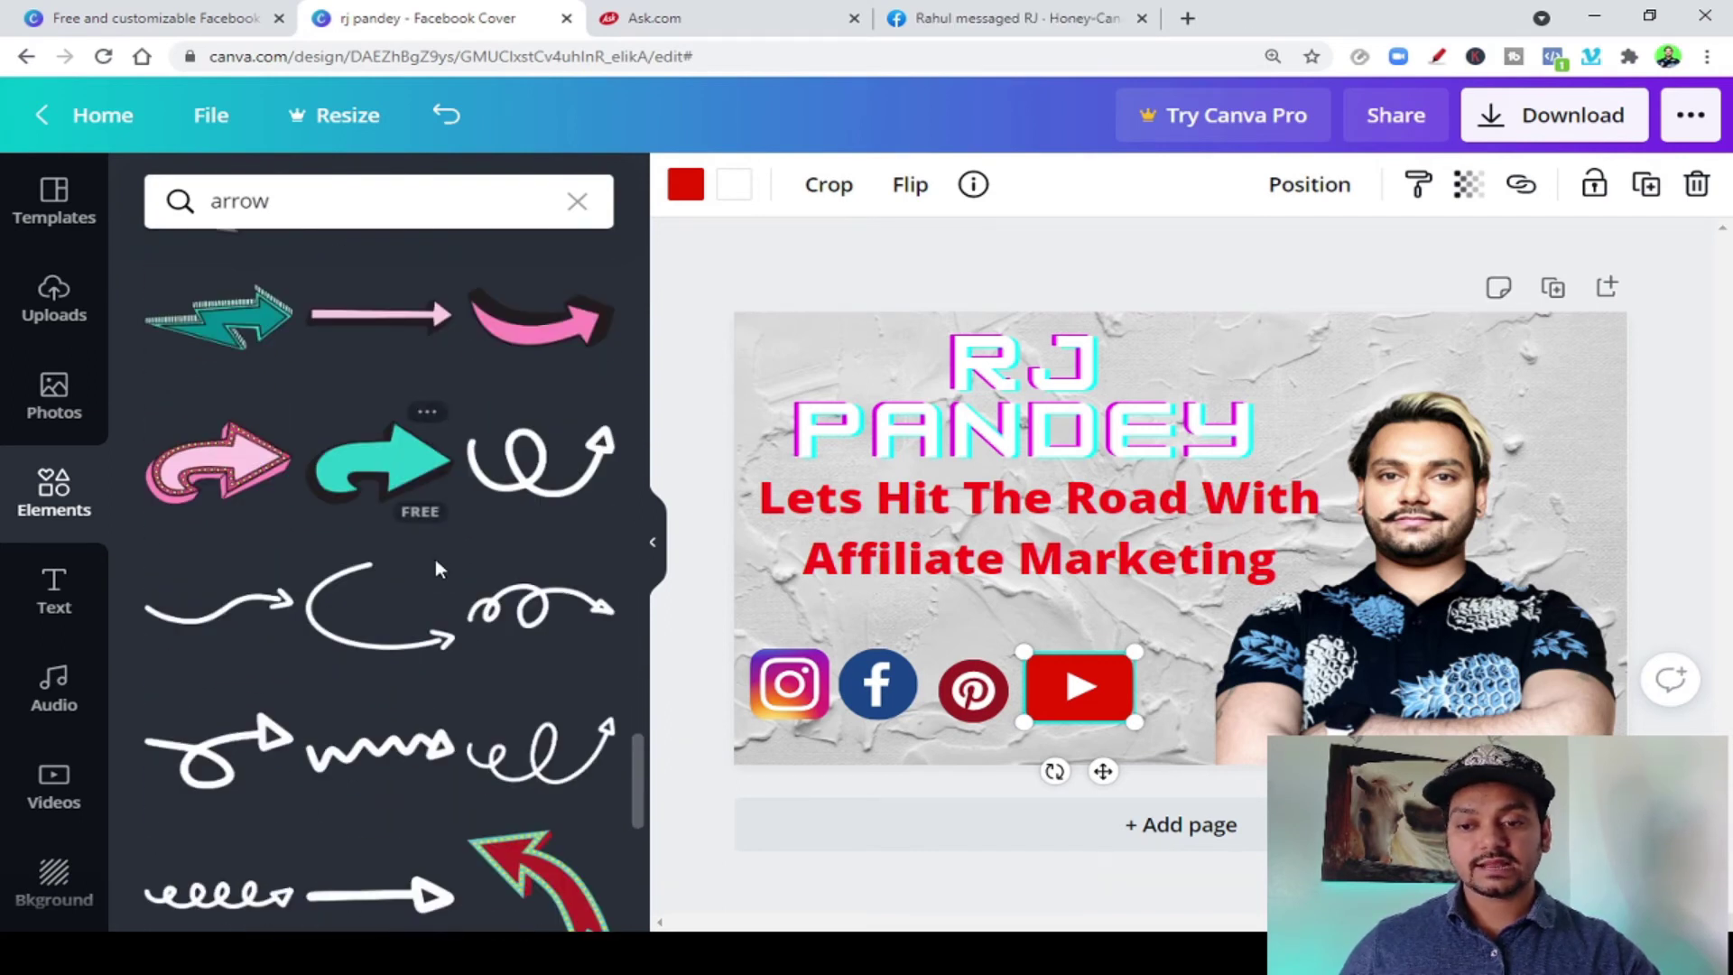
pyautogui.scroll(-3, 435, 559)
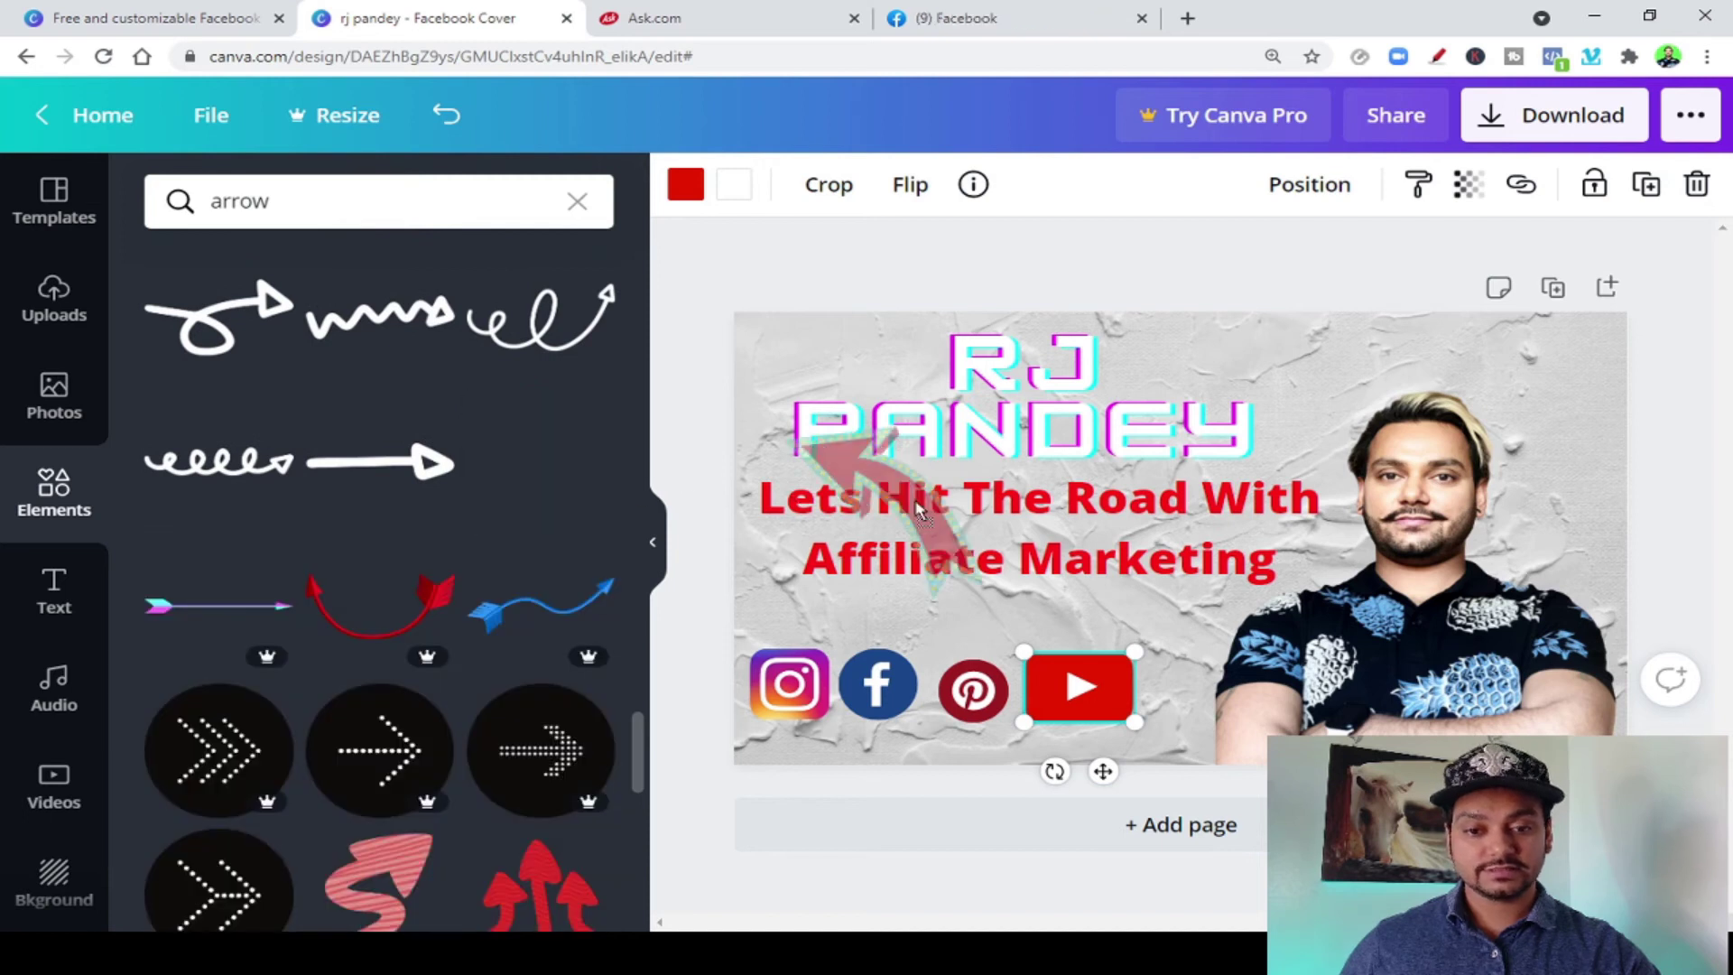
# Place the free curved red arrow with the green border, rotate it to point down and shrink it above the Instagram icon
pyautogui.click(923, 533)
pyautogui.moveTo(934, 660); pyautogui.dragTo(970, 388)
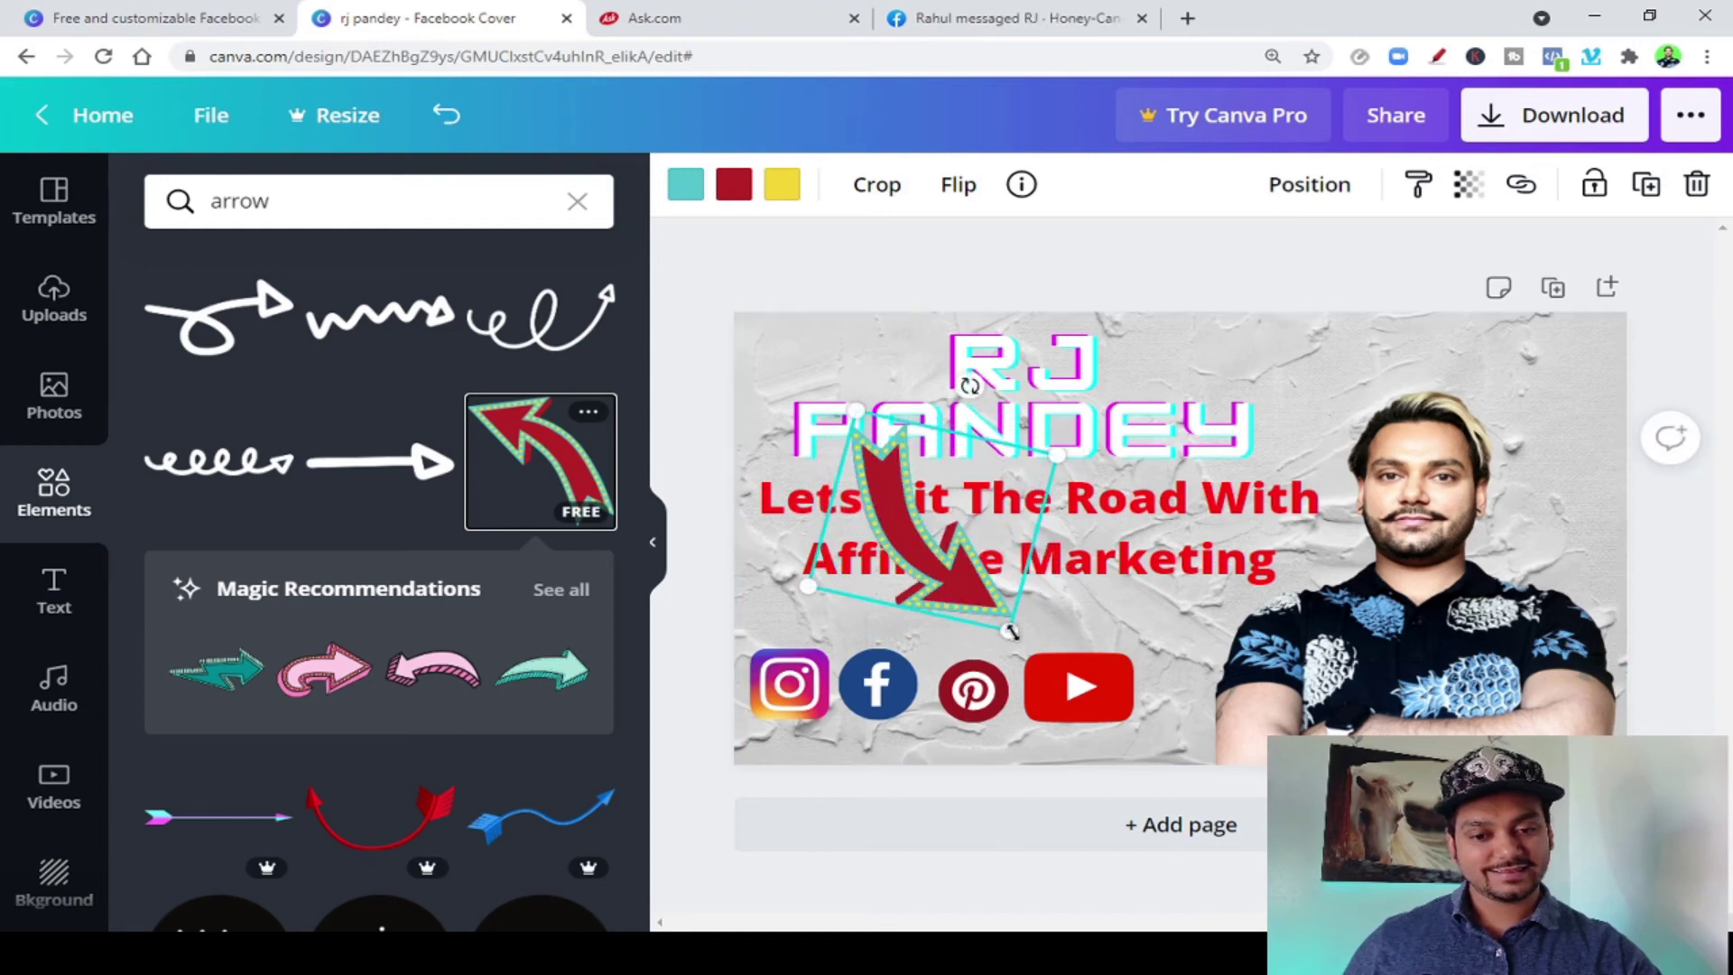
pyautogui.moveTo(1008, 630); pyautogui.dragTo(936, 530)
pyautogui.moveTo(871, 469); pyautogui.dragTo(784, 587)
pyautogui.moveTo(846, 651); pyautogui.dragTo(829, 623)
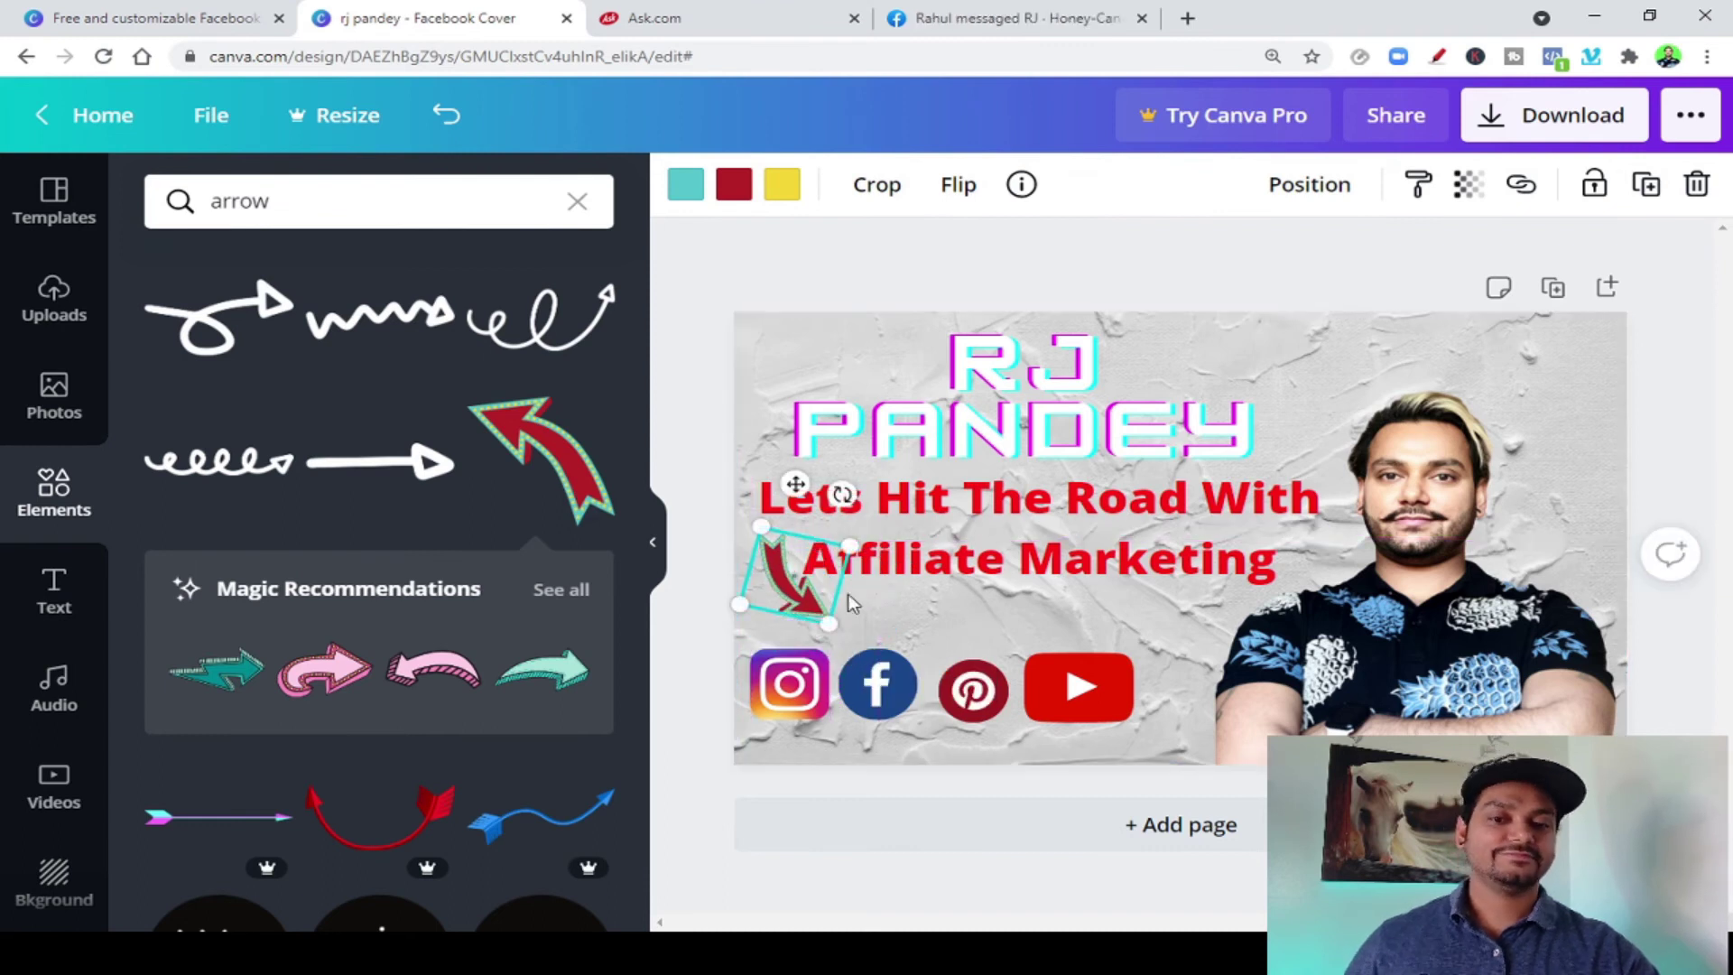
# Nudge the red arrow slightly down and right towards the social icons, and open the download options
pyautogui.click(908, 602)
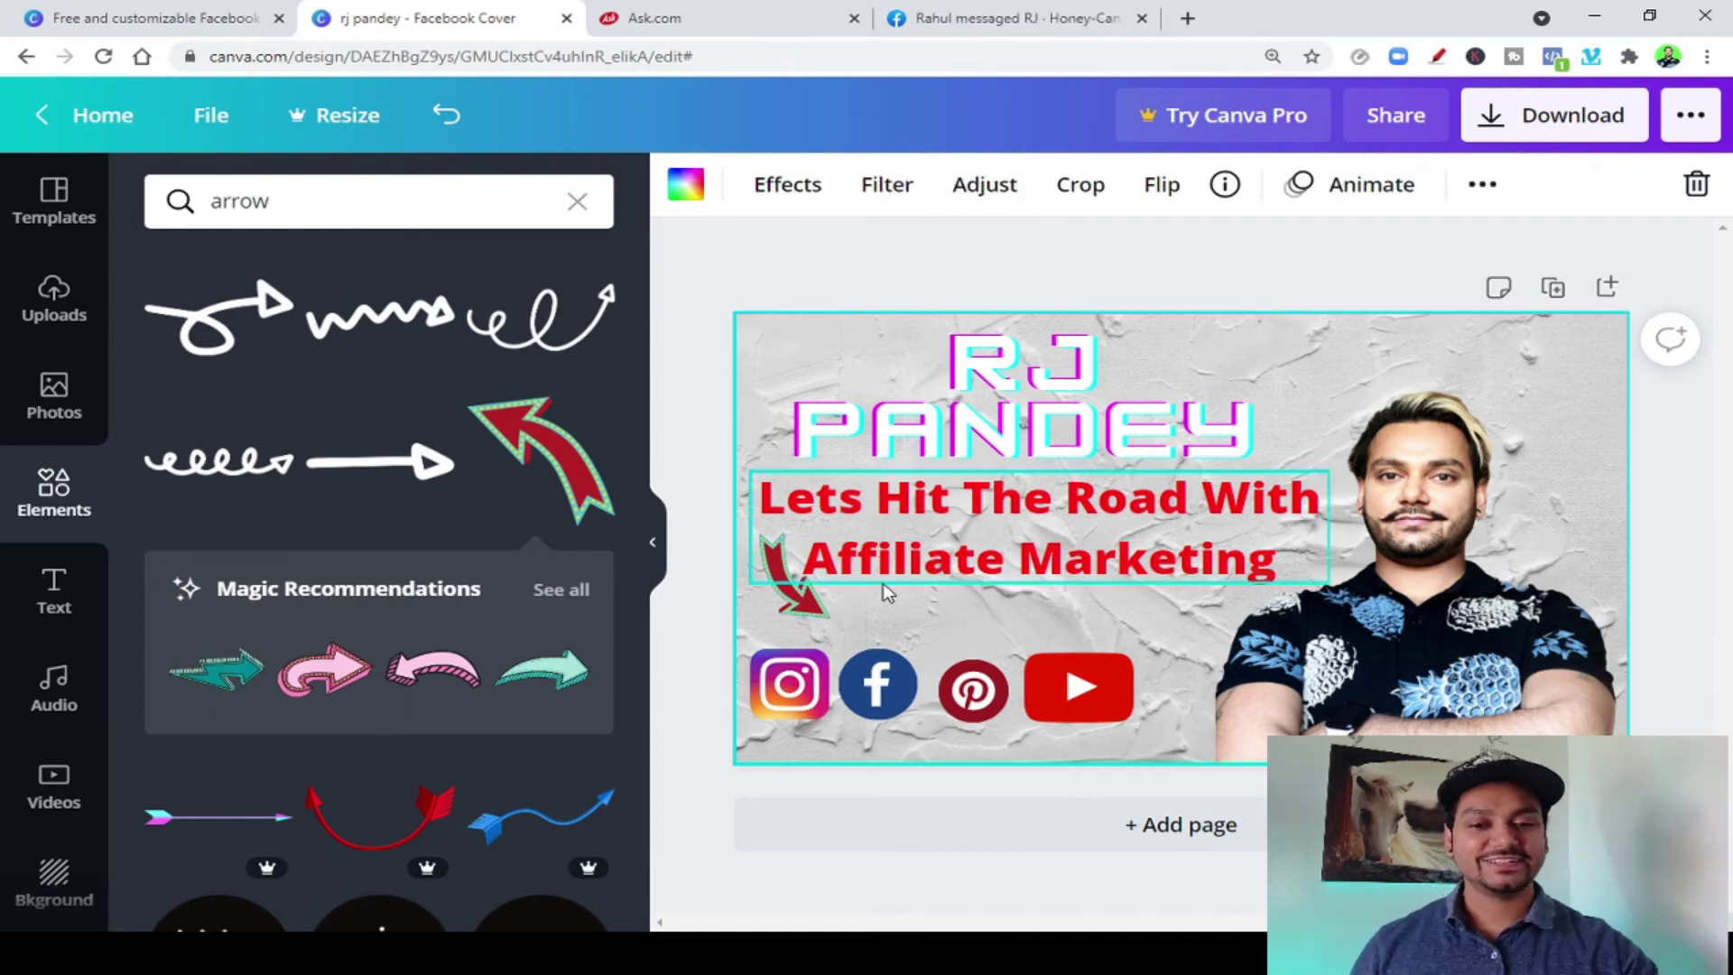
pyautogui.click(817, 601)
pyautogui.moveTo(817, 601); pyautogui.dragTo(791, 578)
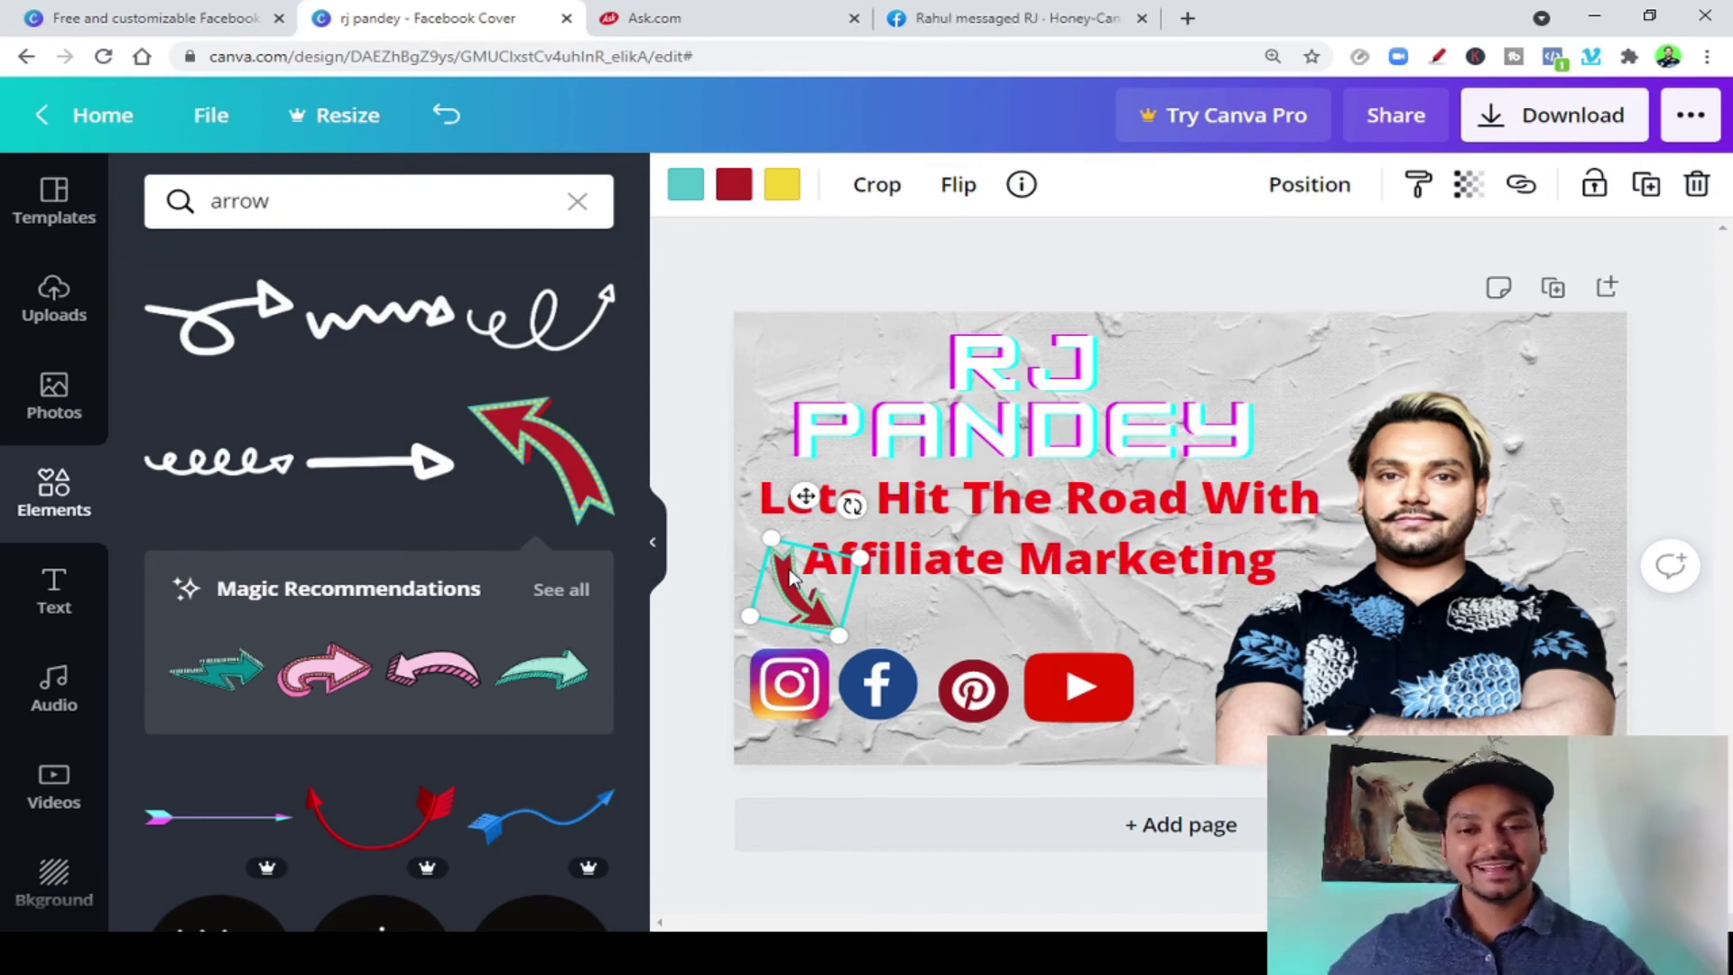
pyautogui.click(1175, 691)
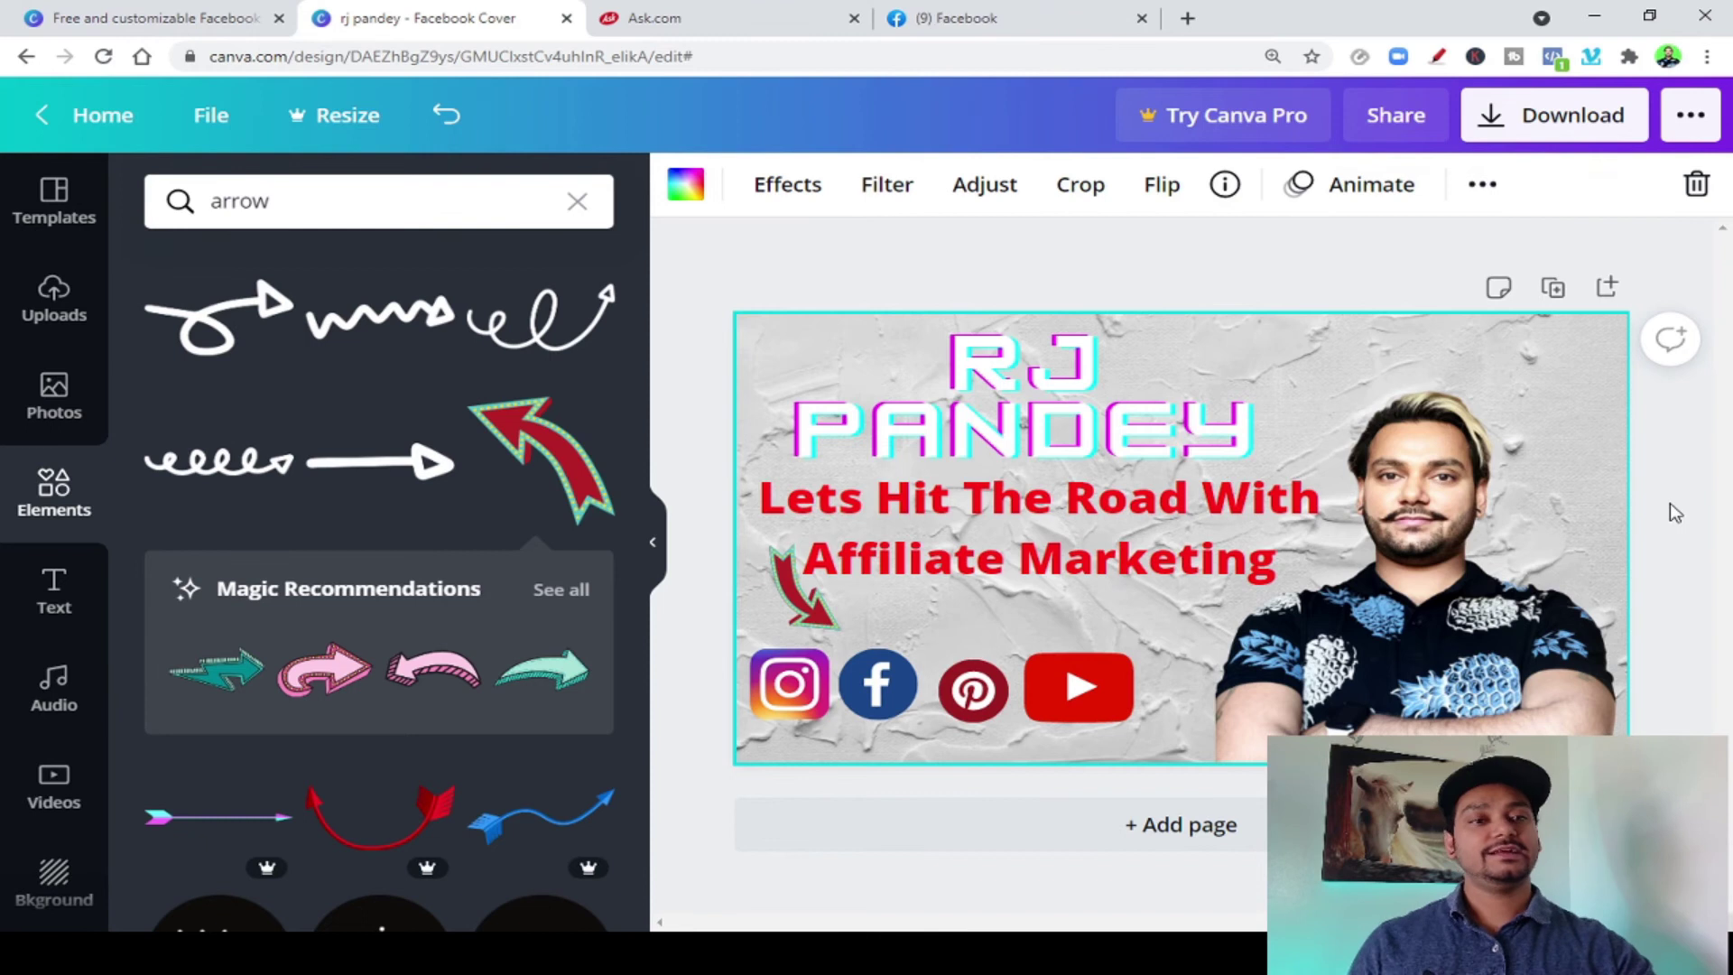
pyautogui.click(1526, 129)
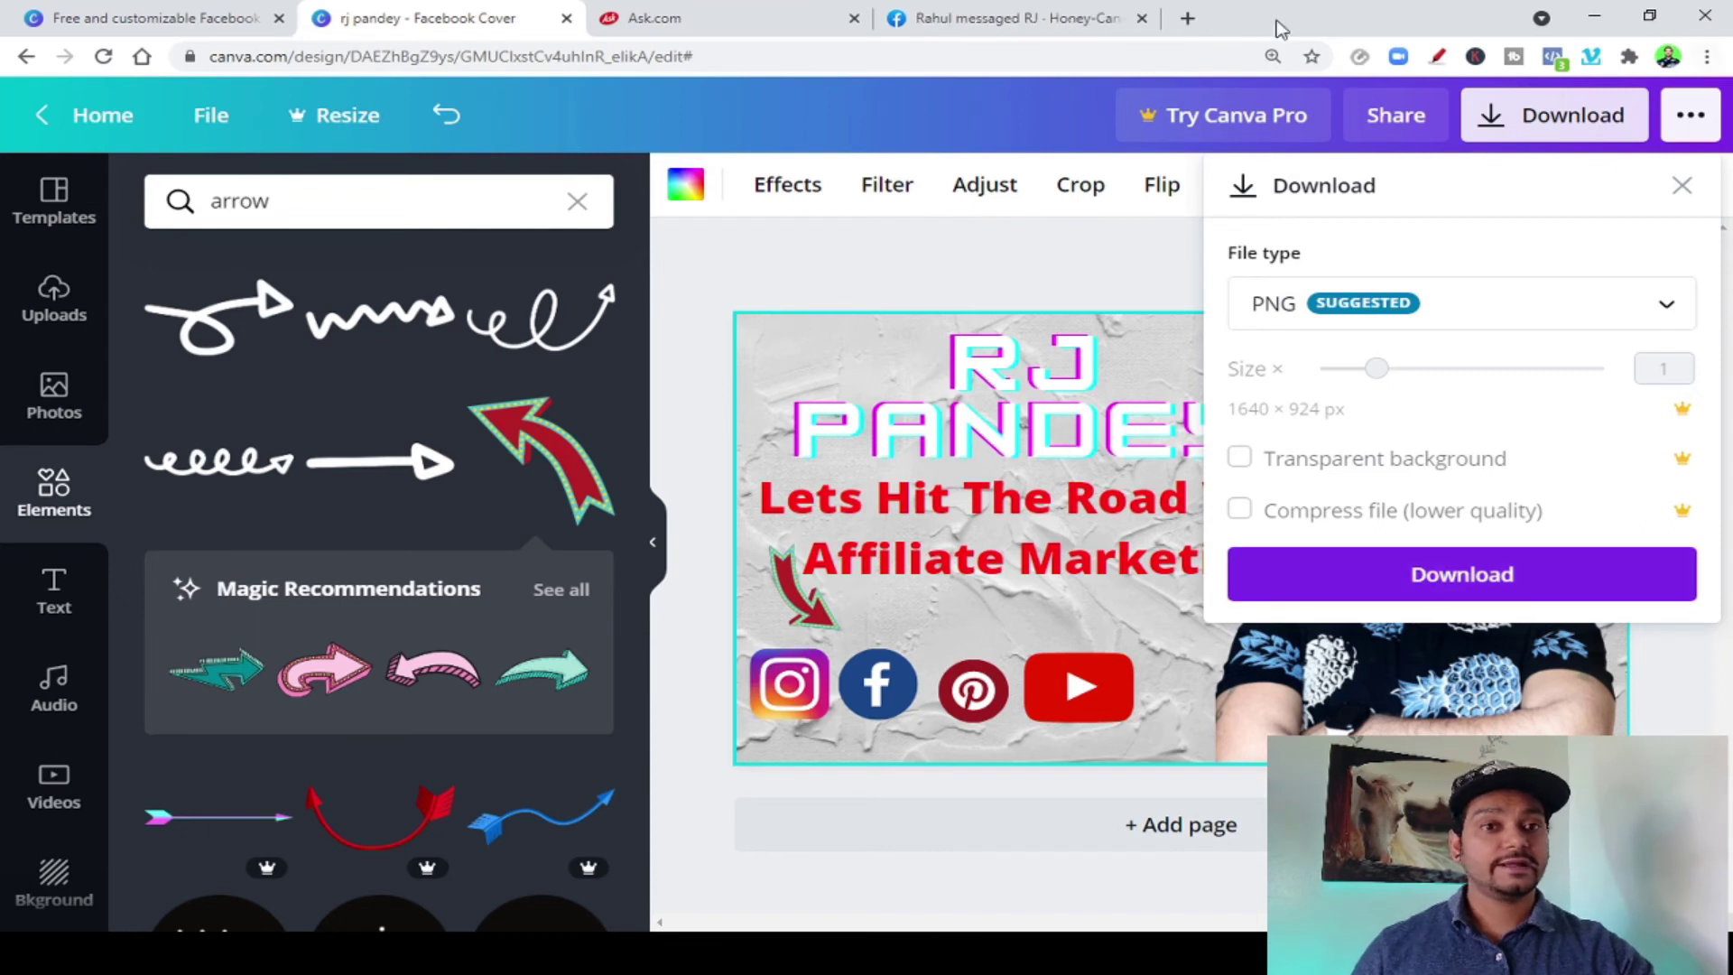
# Switch to Facebook, go from the reference cover photo to the personal profile page, and open a new browser tab
pyautogui.click(964, 21)
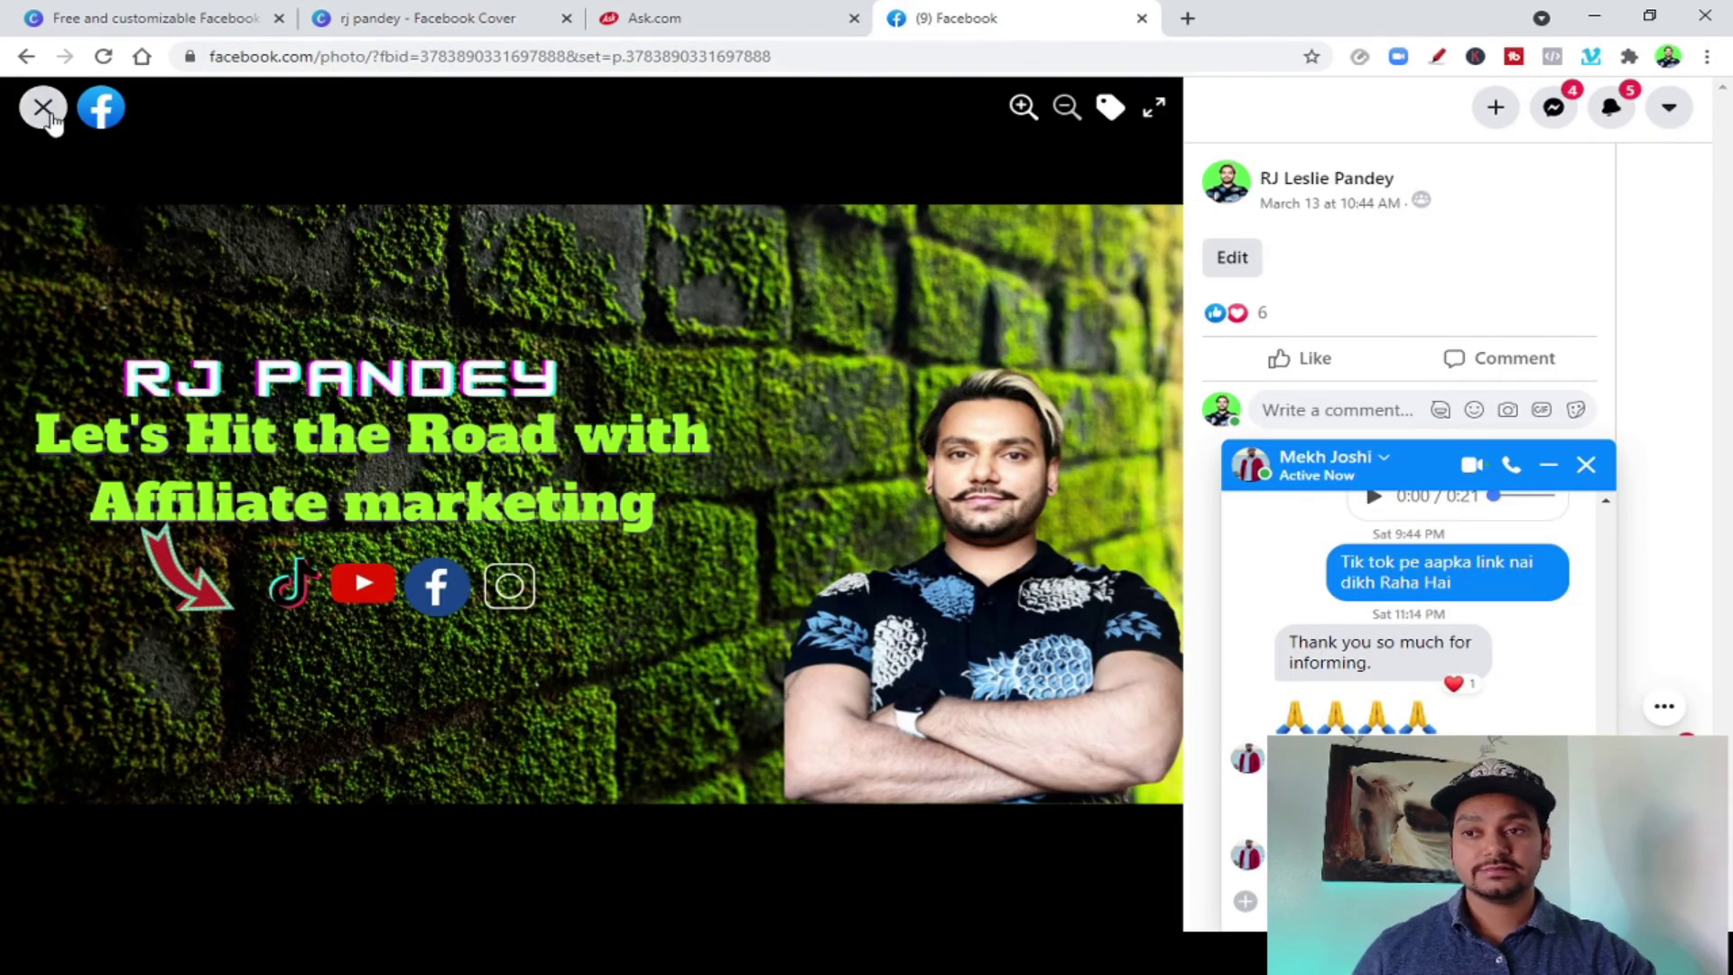
pyautogui.click(50, 115)
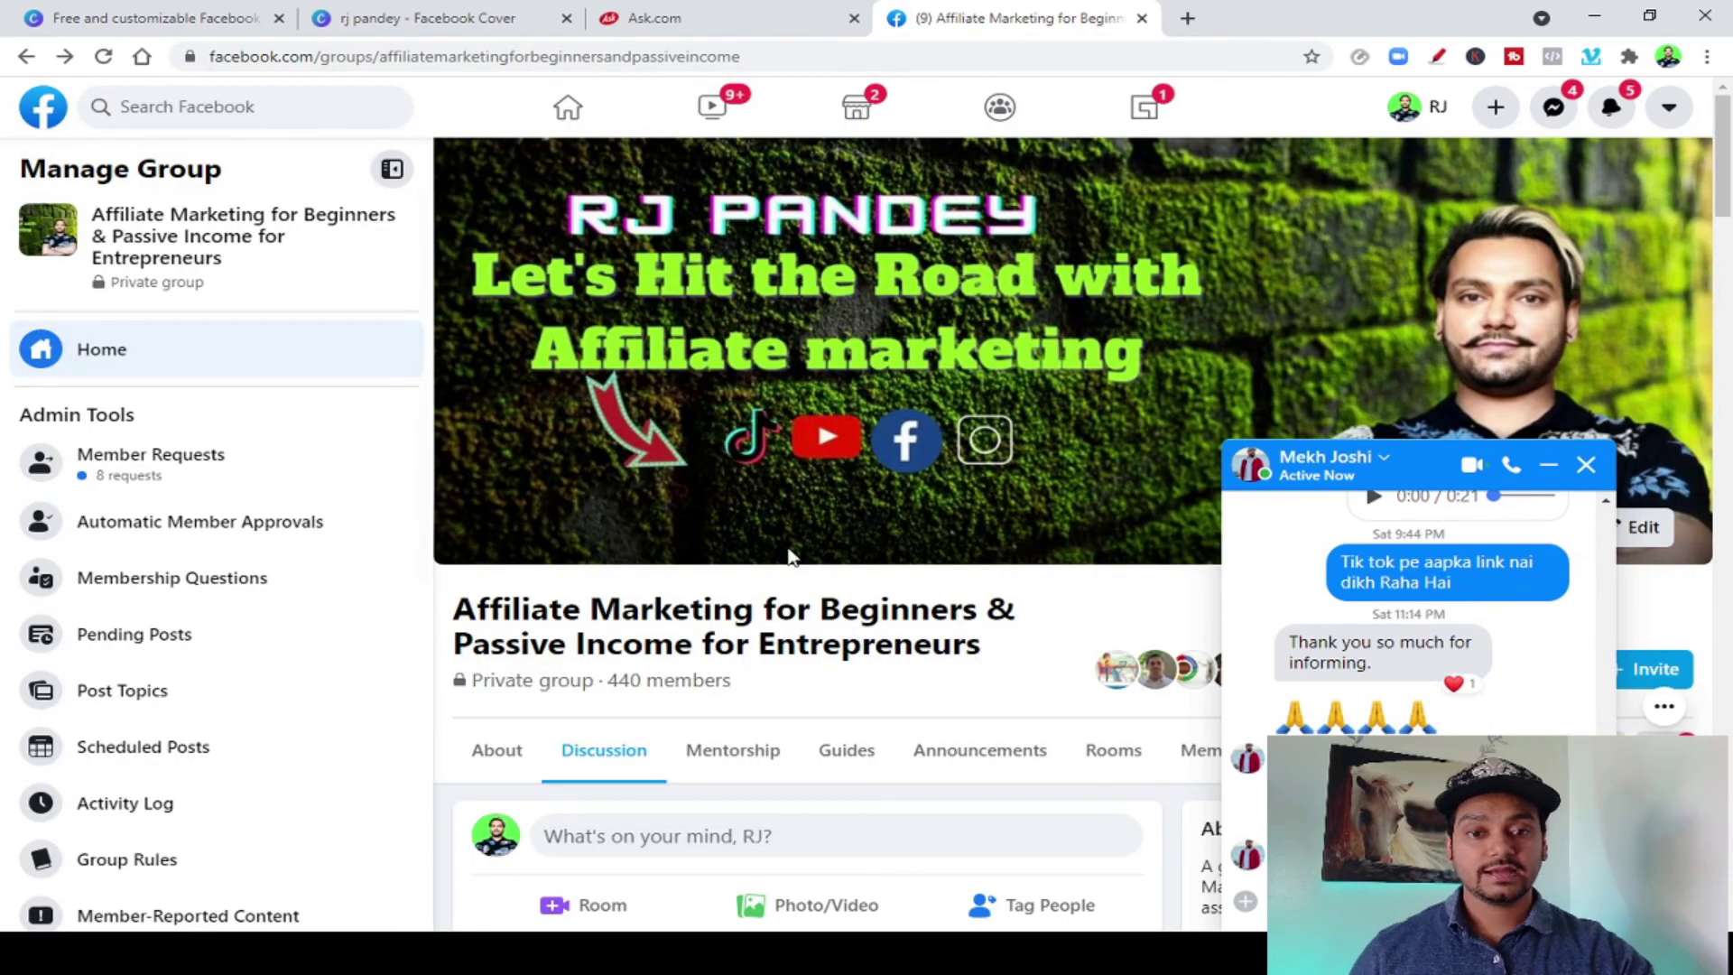
pyautogui.click(1586, 465)
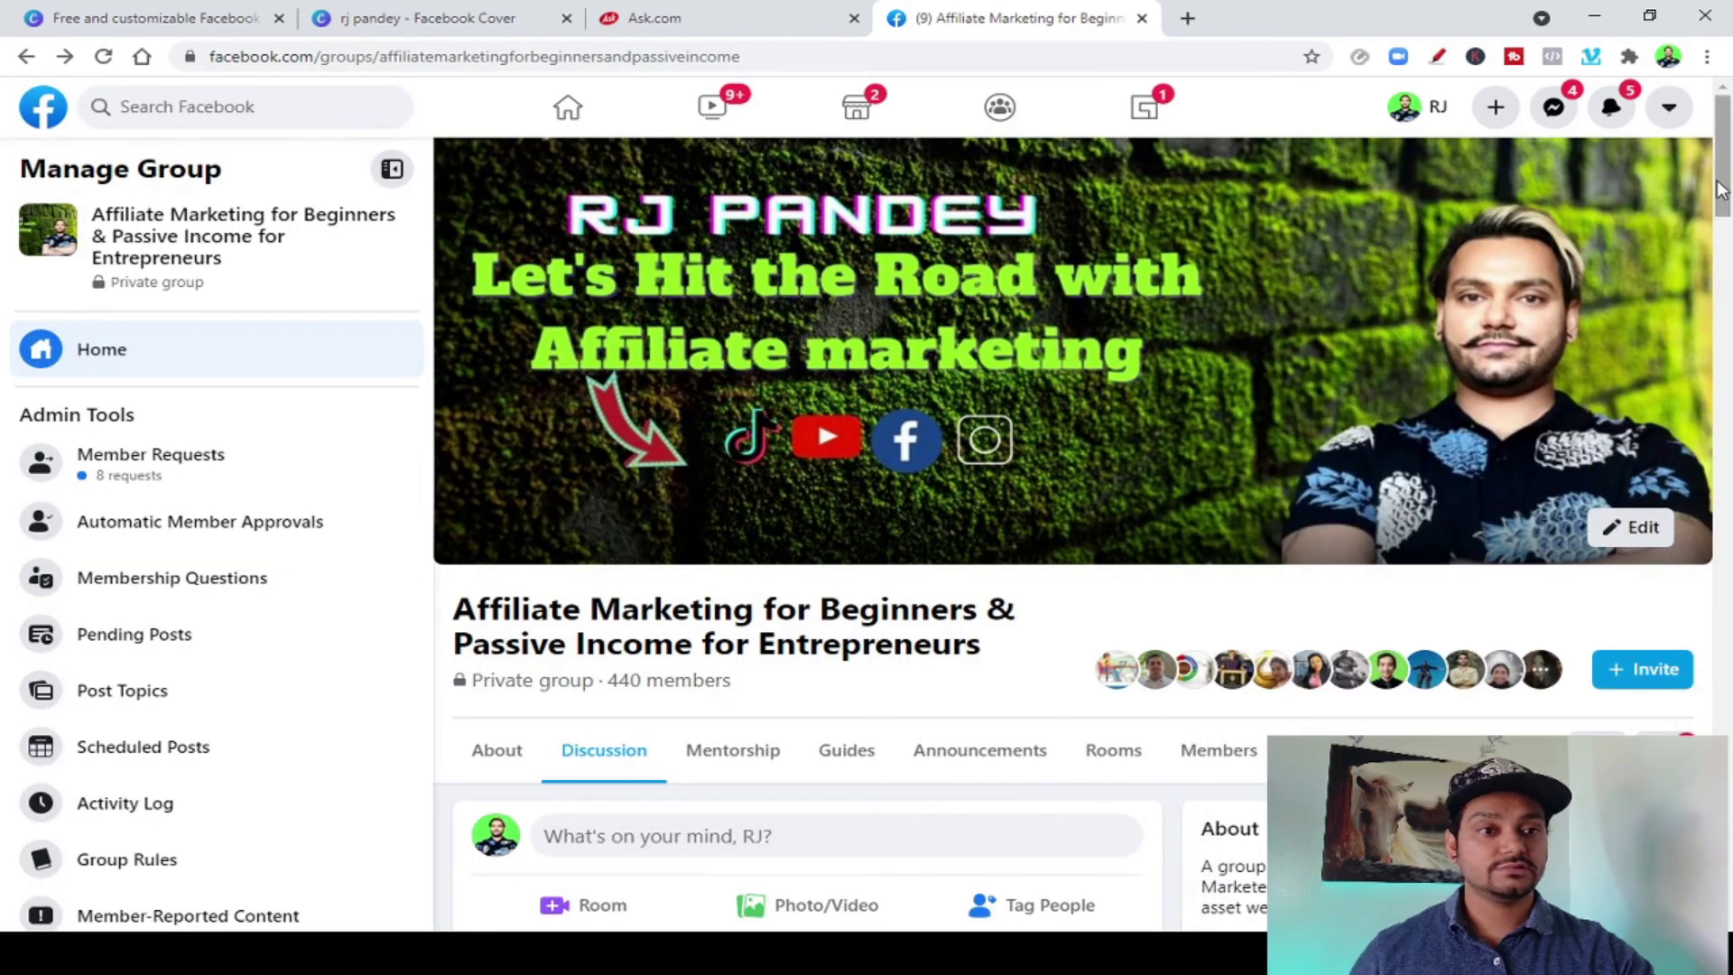
pyautogui.click(60, 107)
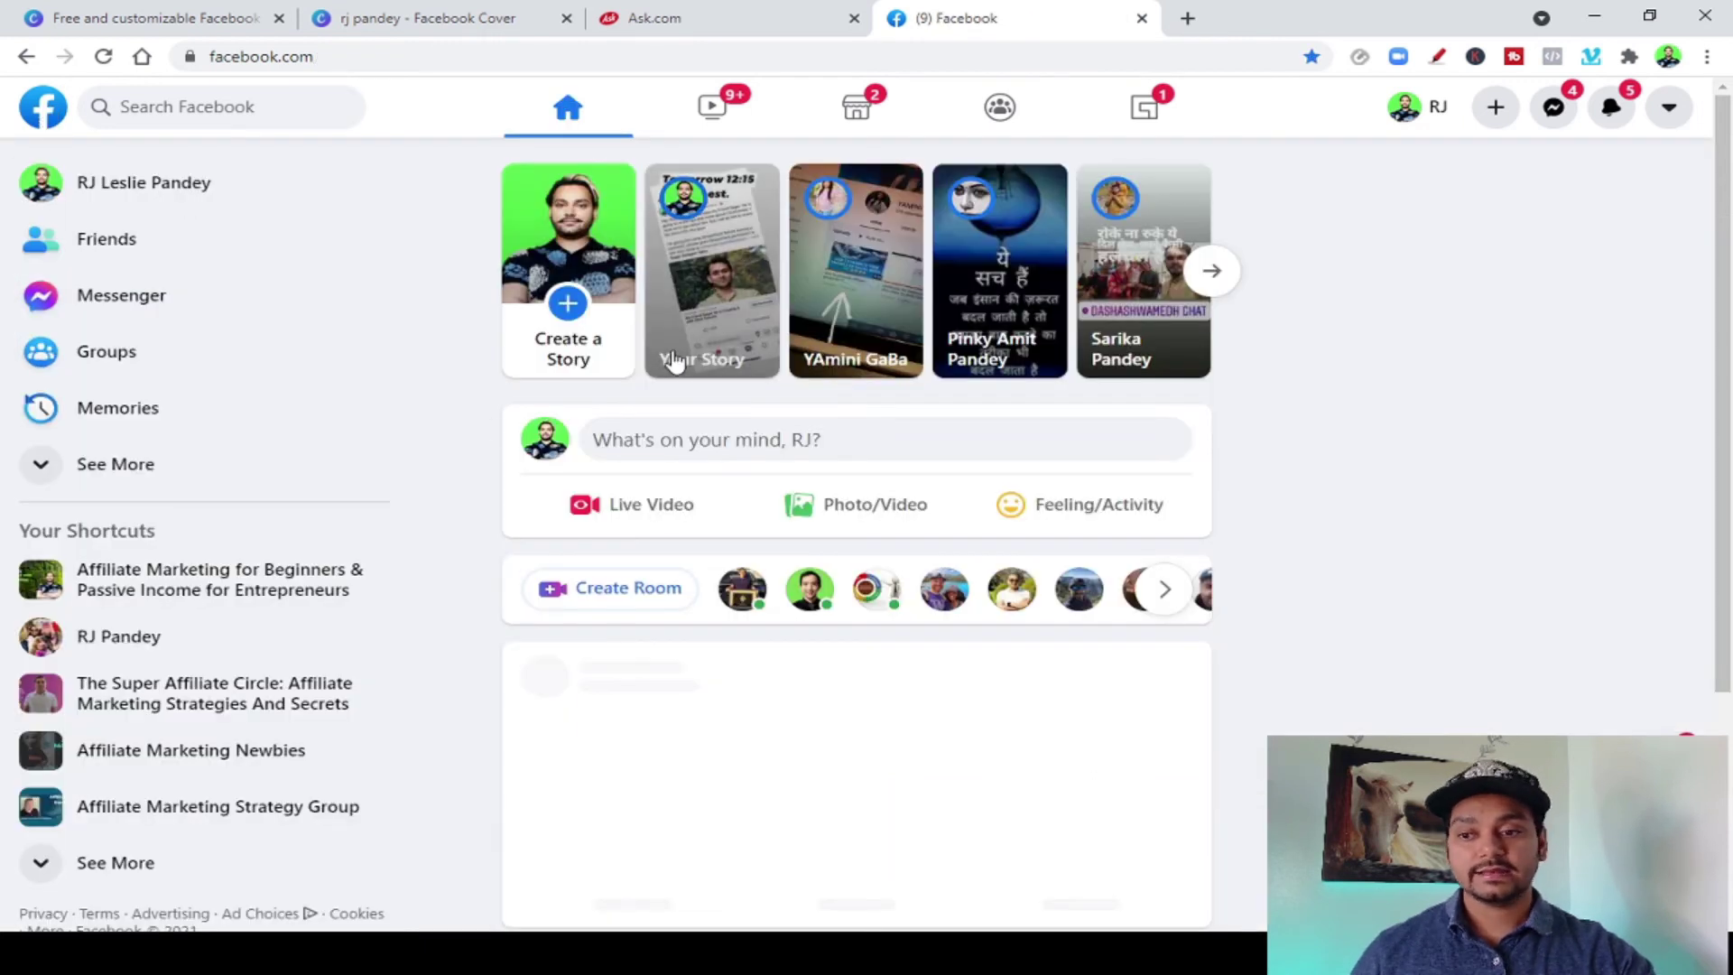
pyautogui.click(1406, 113)
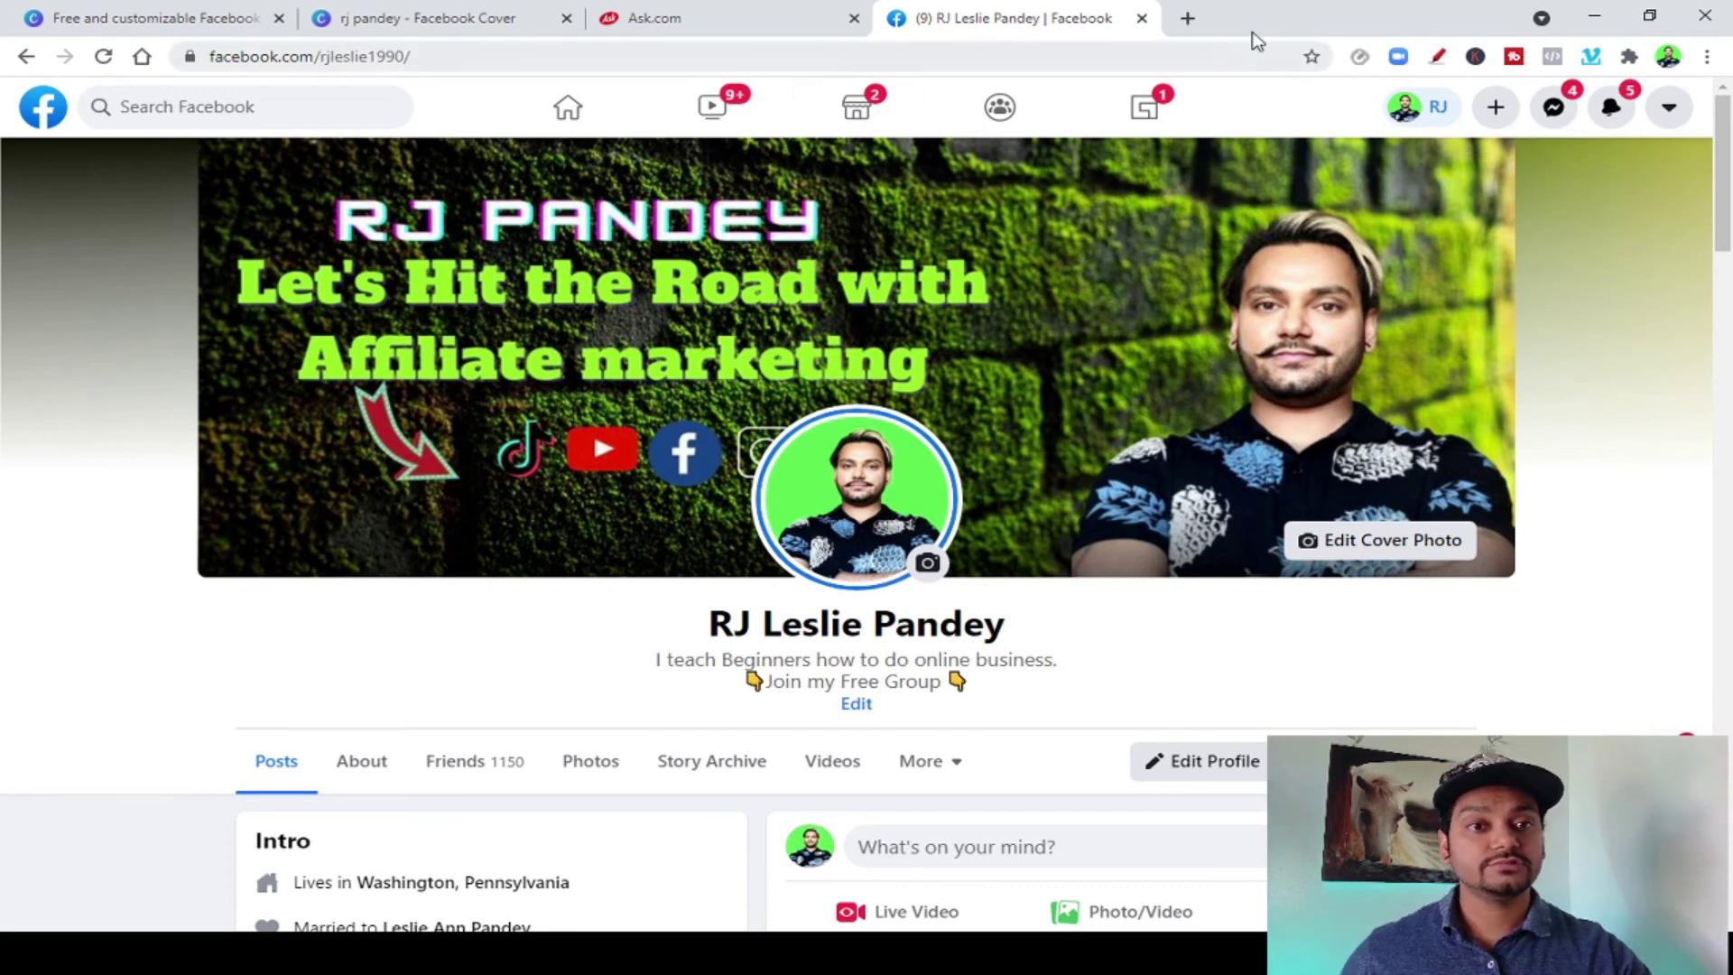
pyautogui.click(1187, 19)
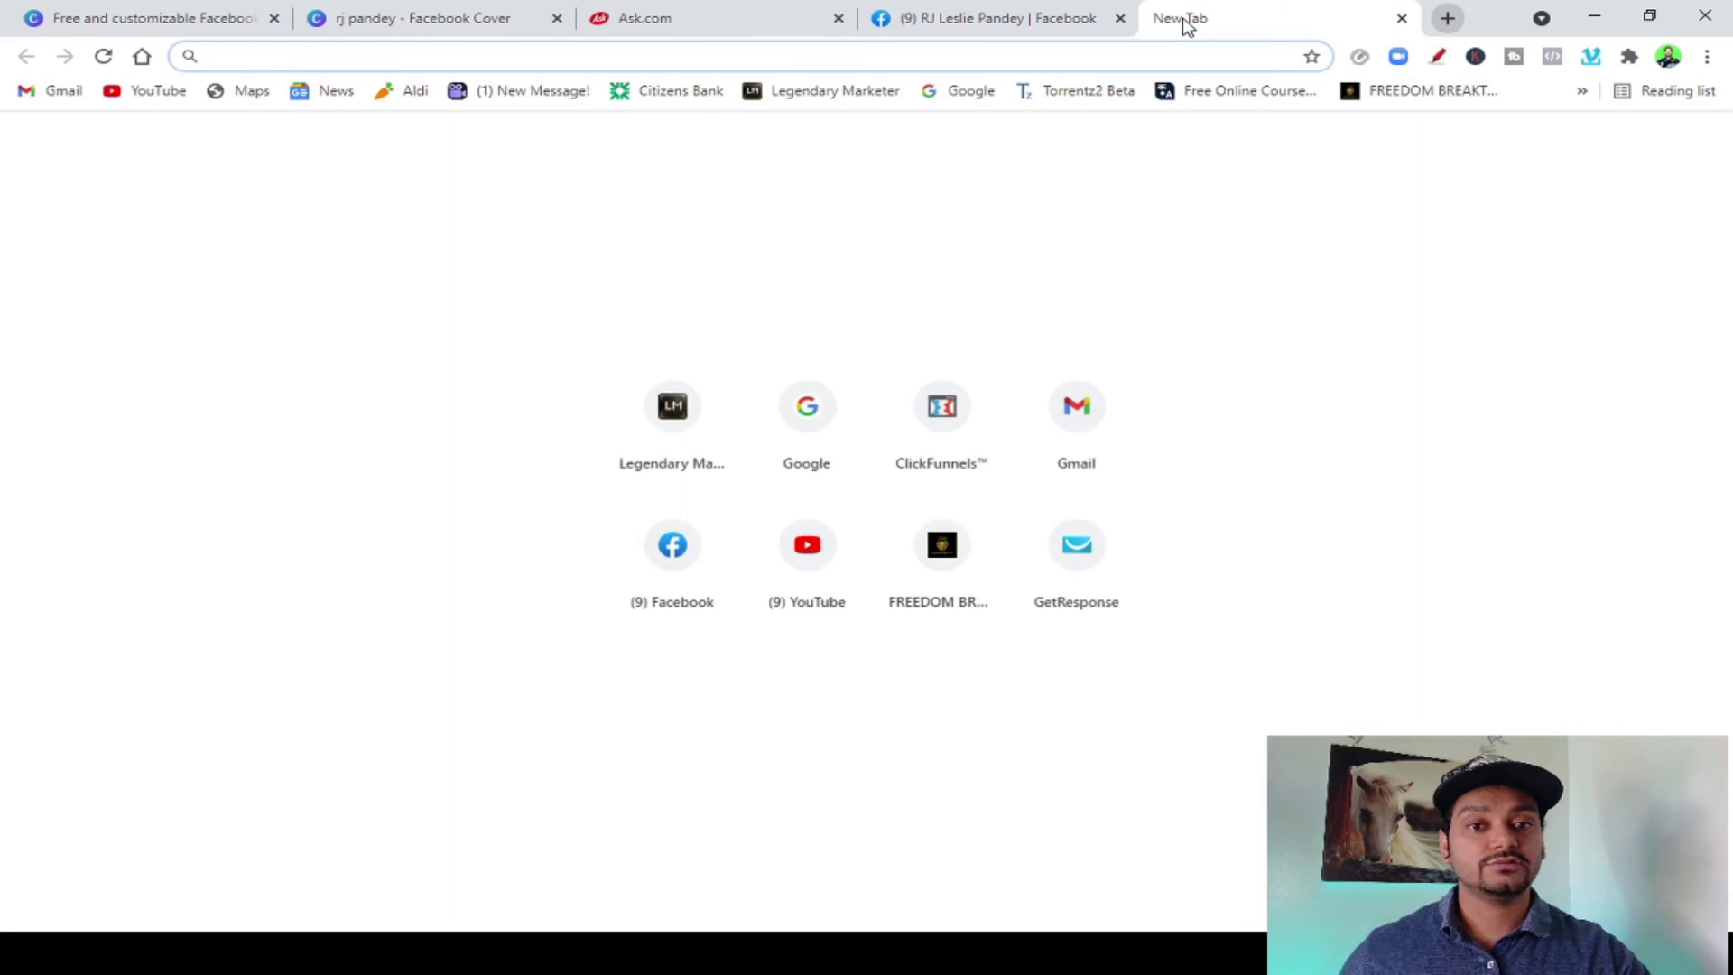
# Switch to the Facebook cover design in Canva and show the uploaded images
pyautogui.click(481, 19)
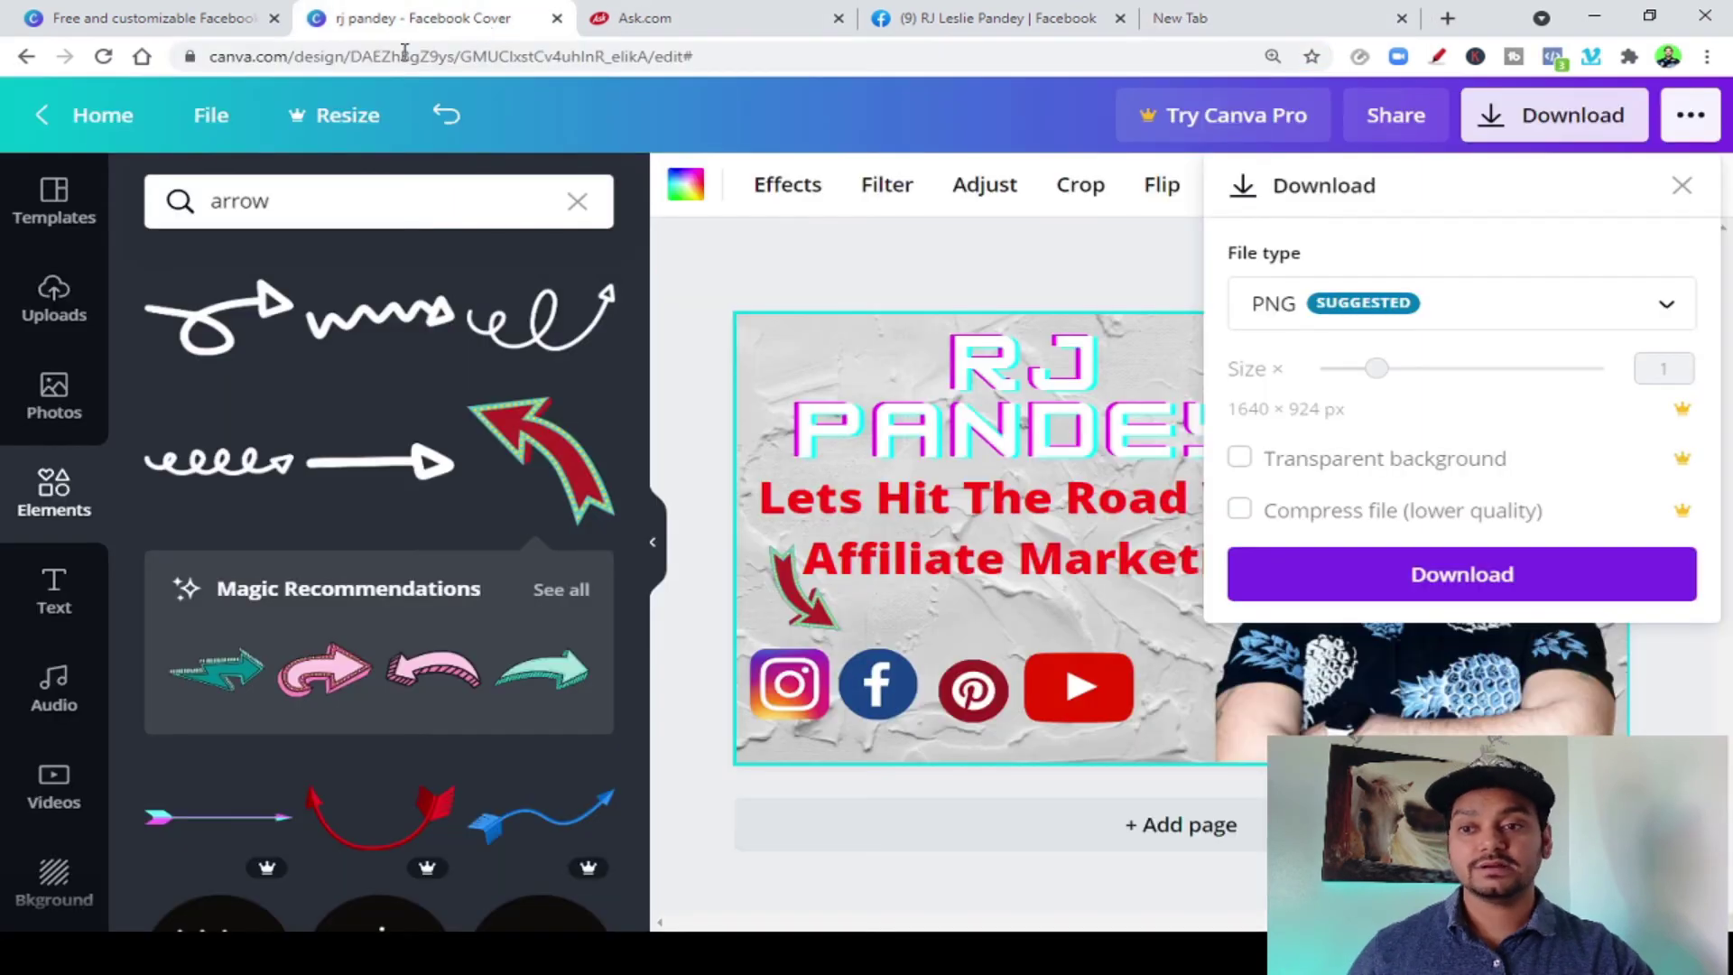
pyautogui.click(56, 318)
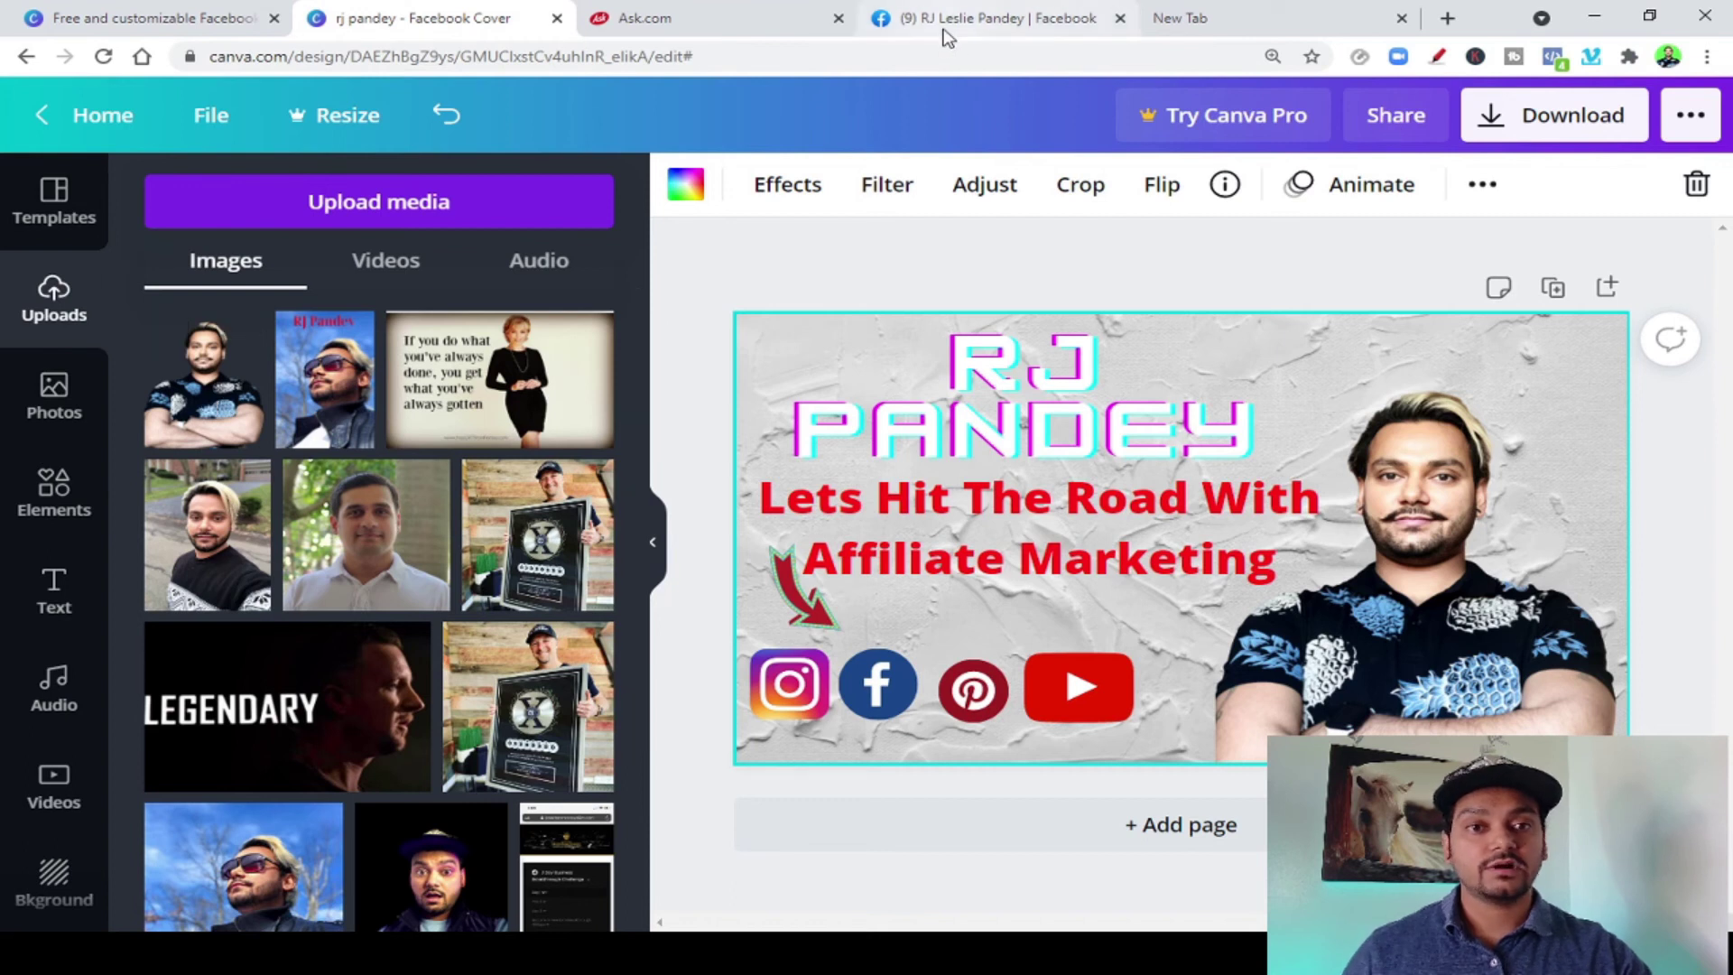
# Search Google for "removebg" in the new browser tab and open the remove.bg website
pyautogui.click(1263, 20)
pyautogui.click(836, 438)
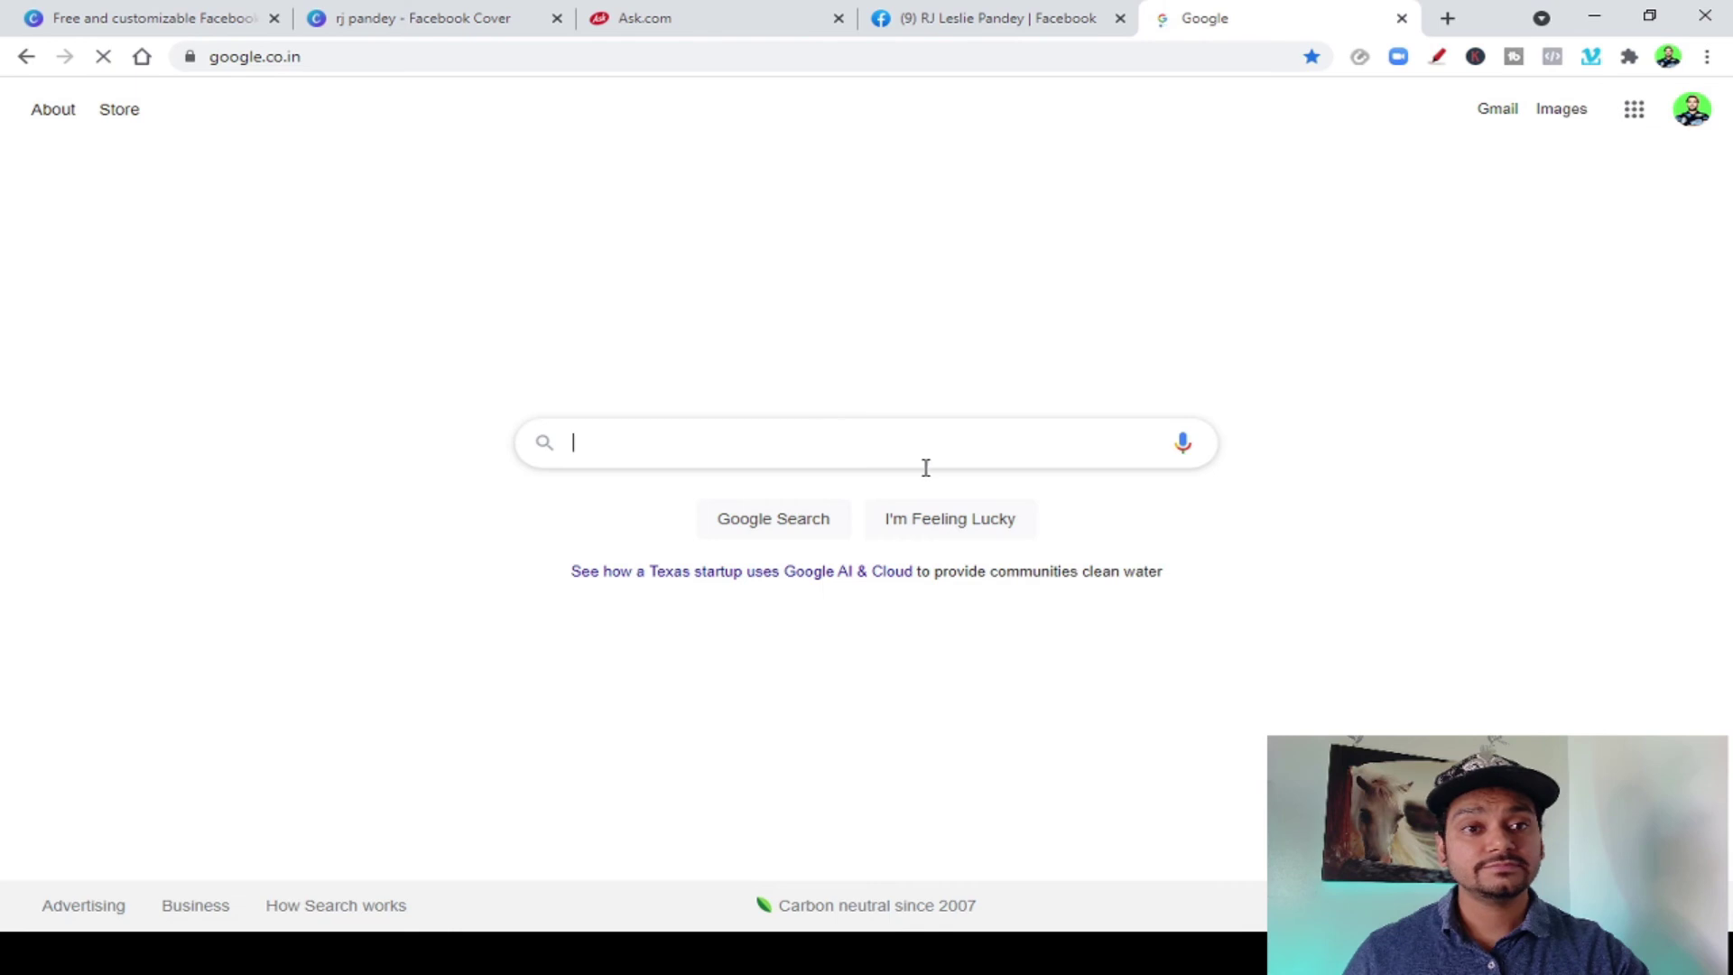
pyautogui.click(774, 440)
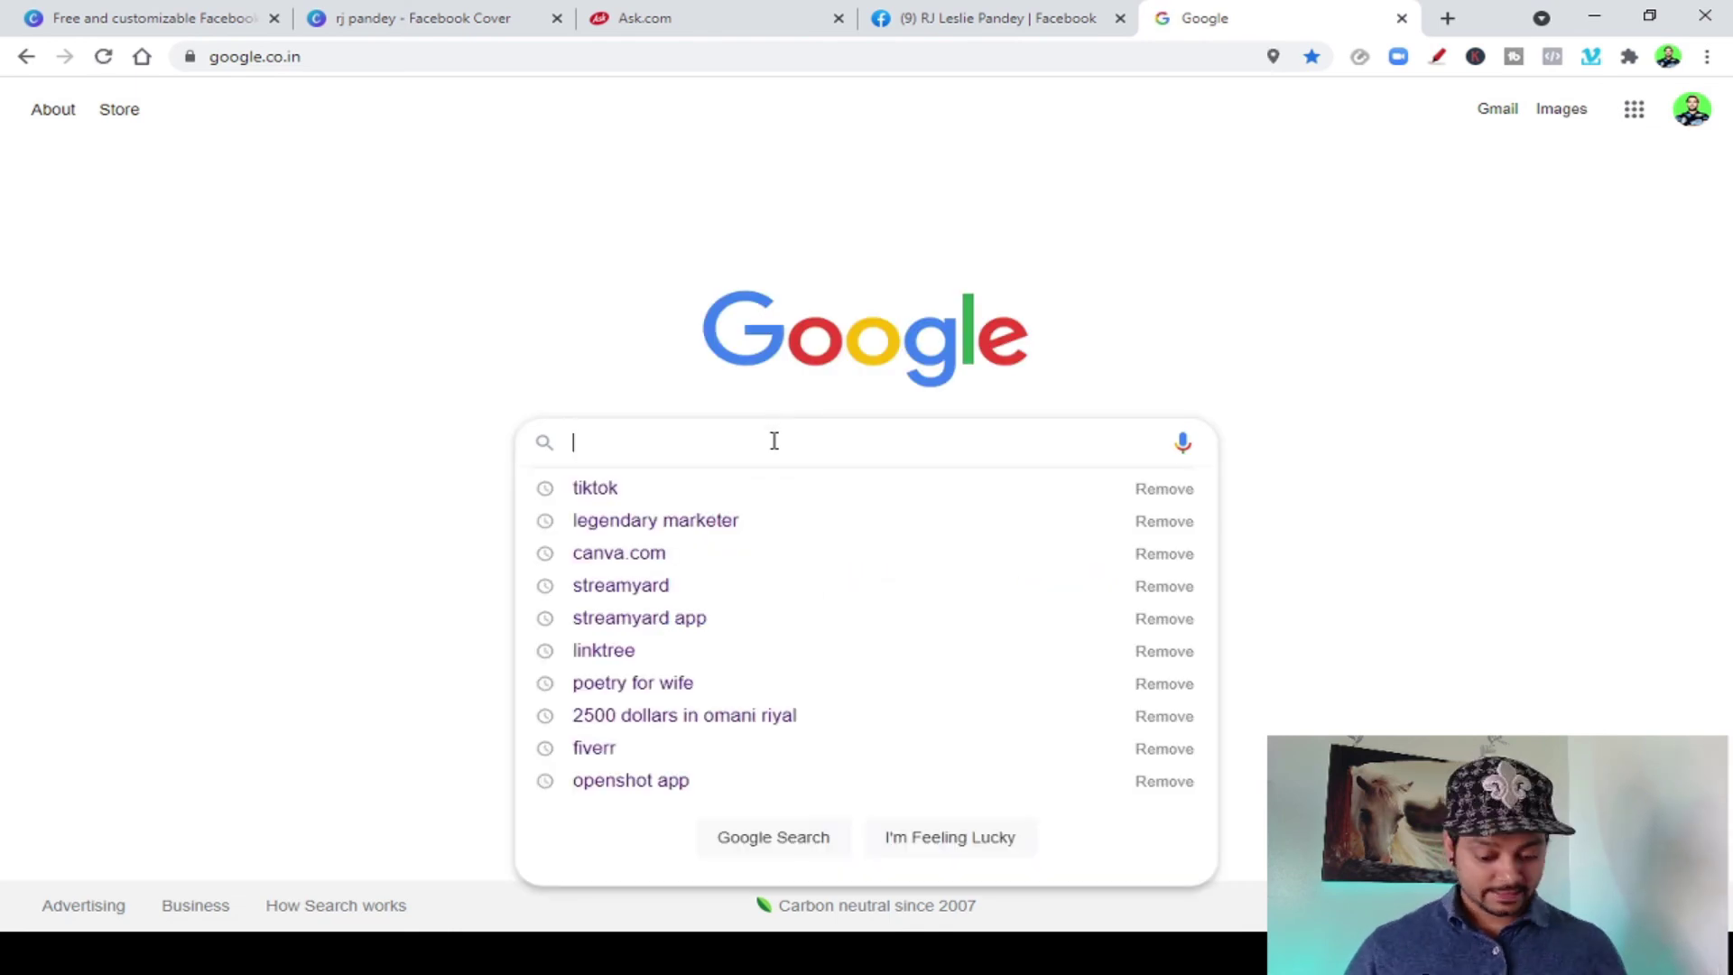
pyautogui.write('e')
pyautogui.press('BackSpace')
pyautogui.write('r')
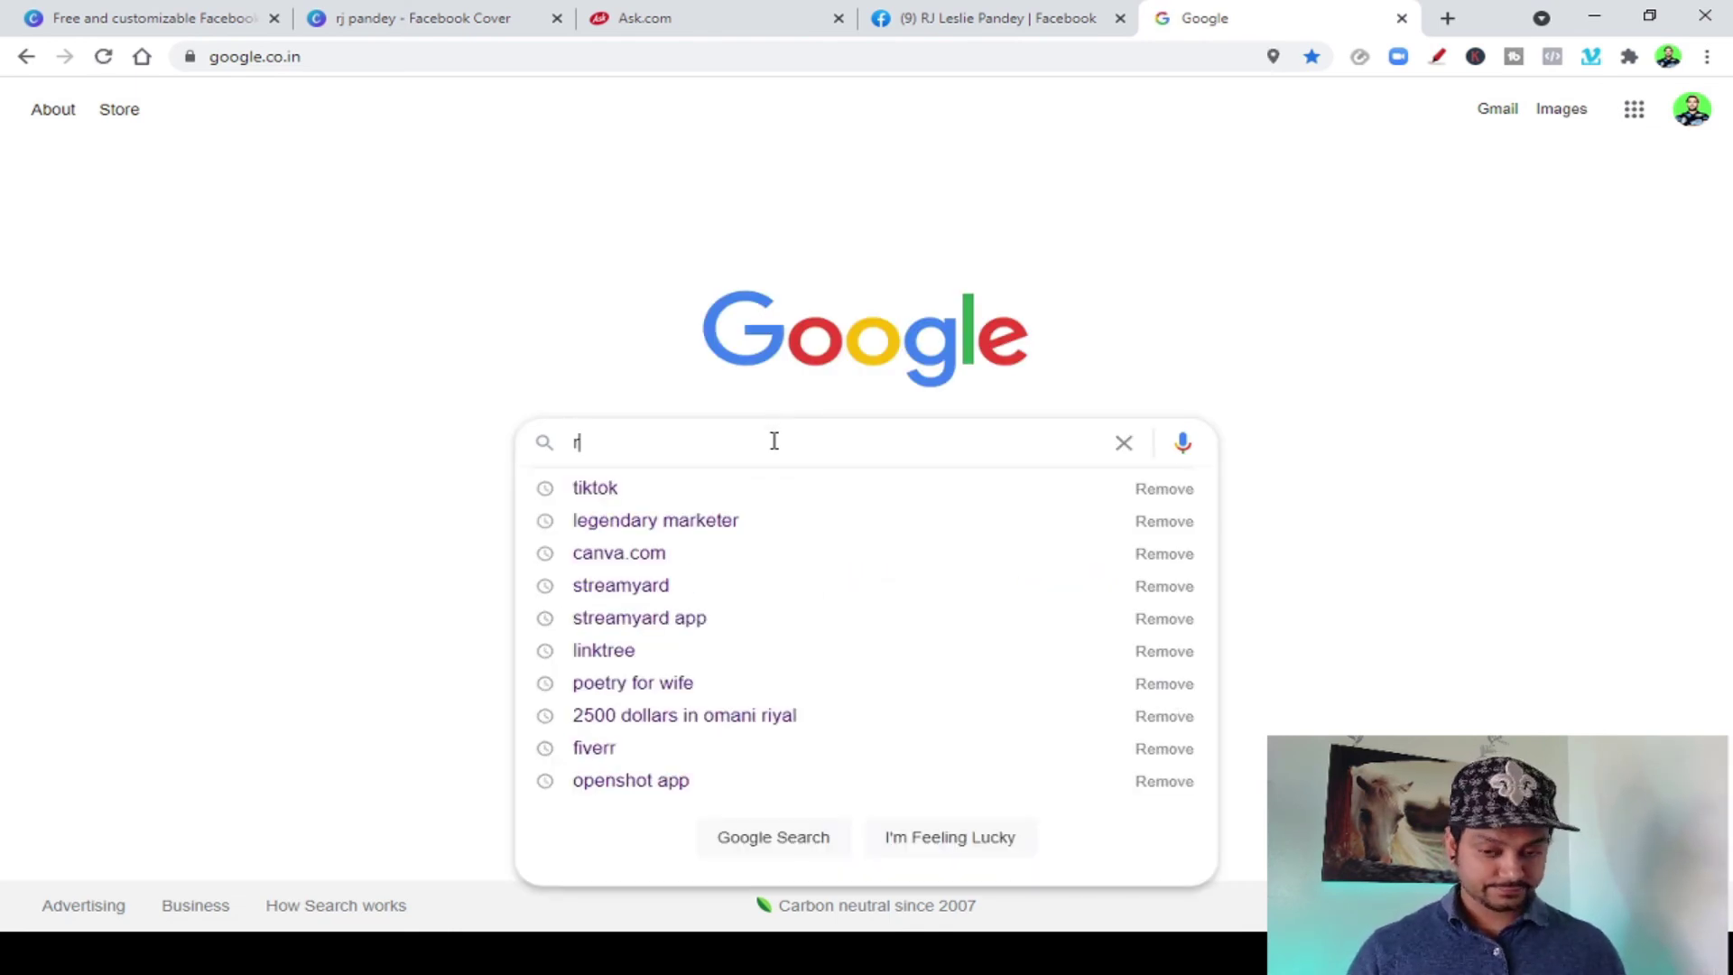
pyautogui.click(591, 496)
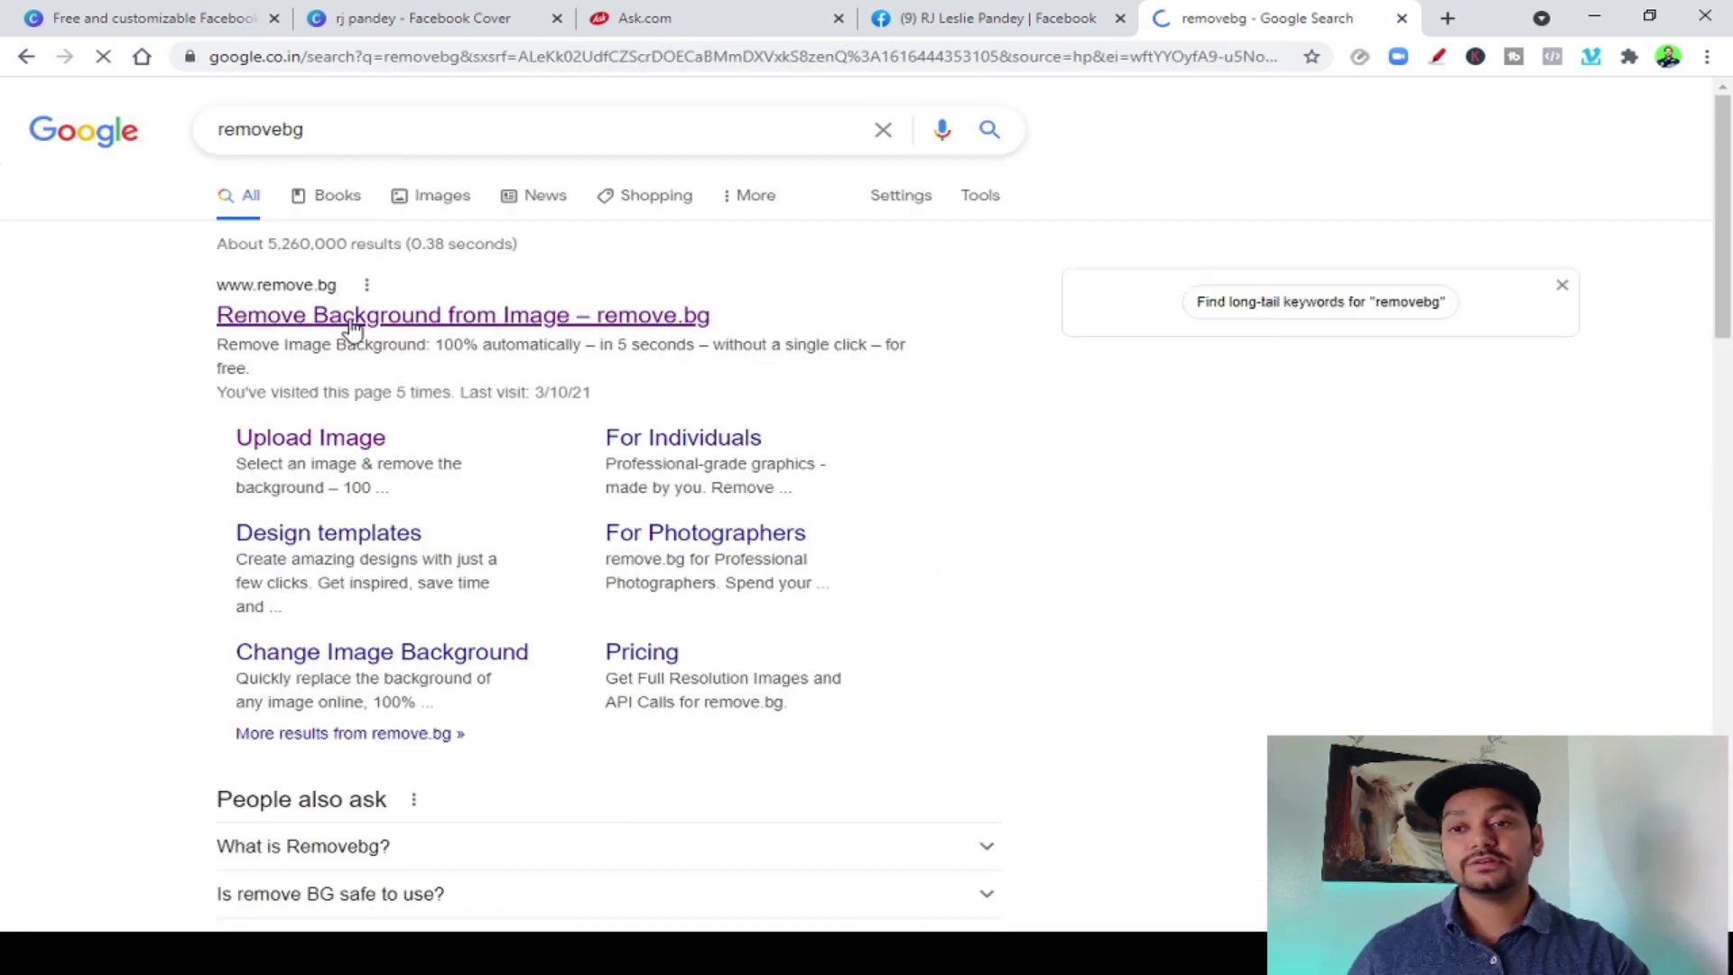
pyautogui.click(352, 316)
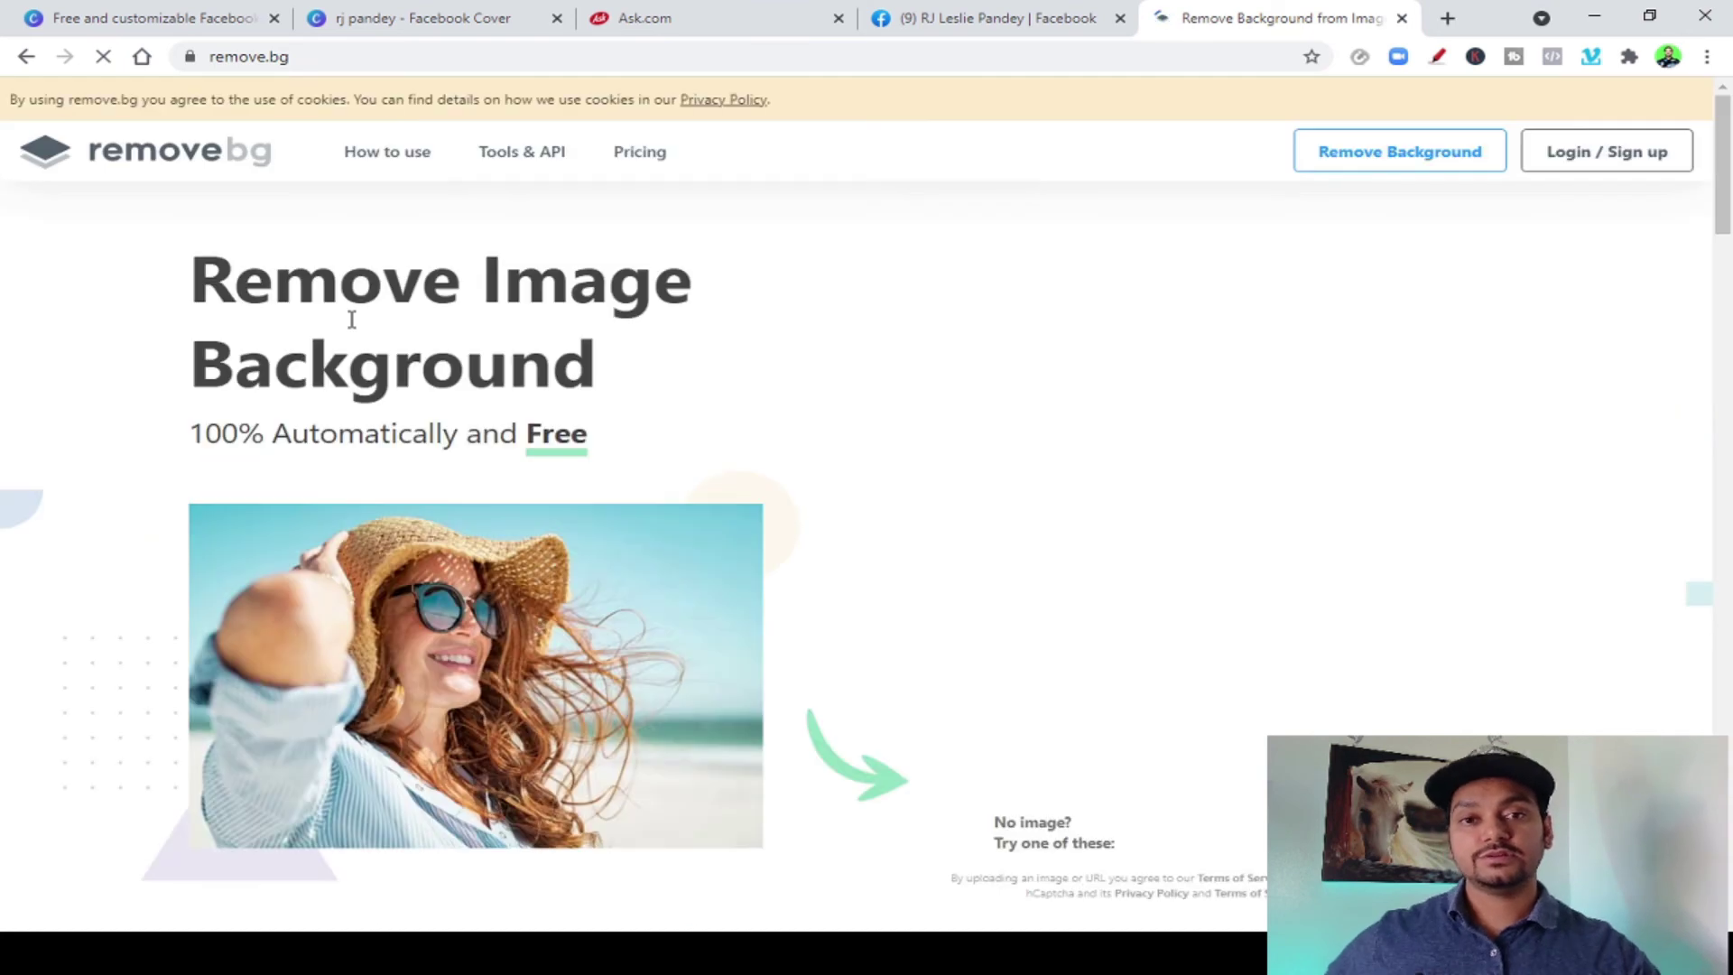
# Upload the portrait of the woman in the red sweater to remove.bg to remove its background
pyautogui.click(1164, 616)
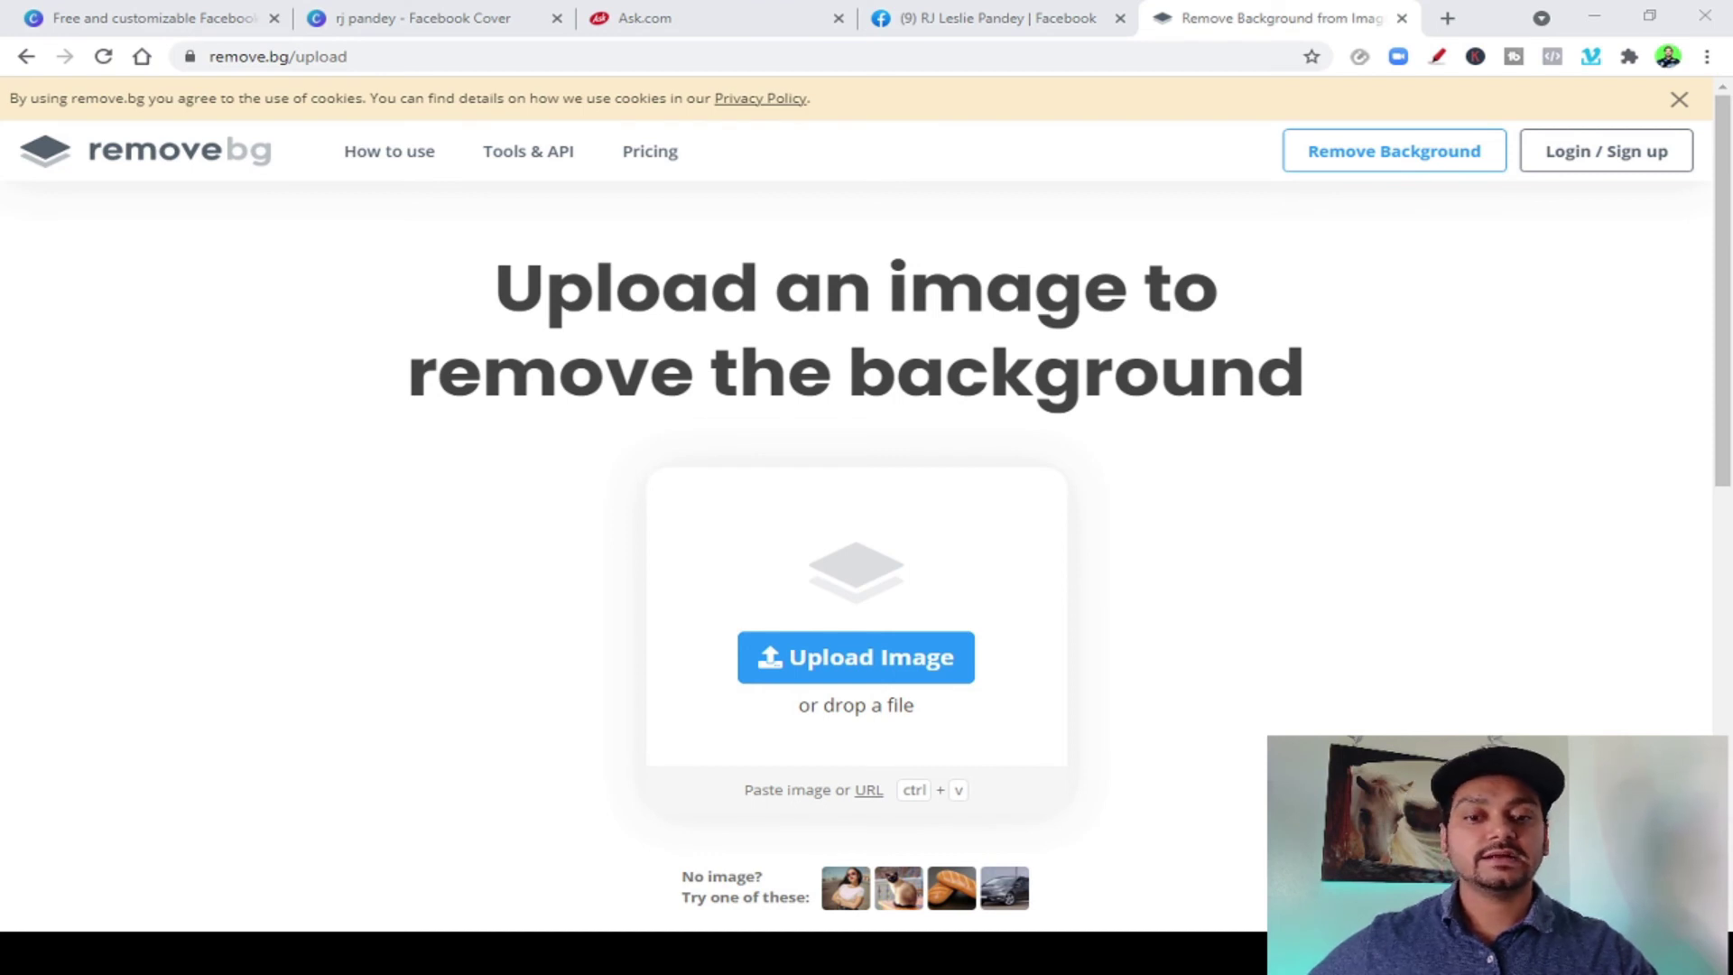
pyautogui.click(680, 489)
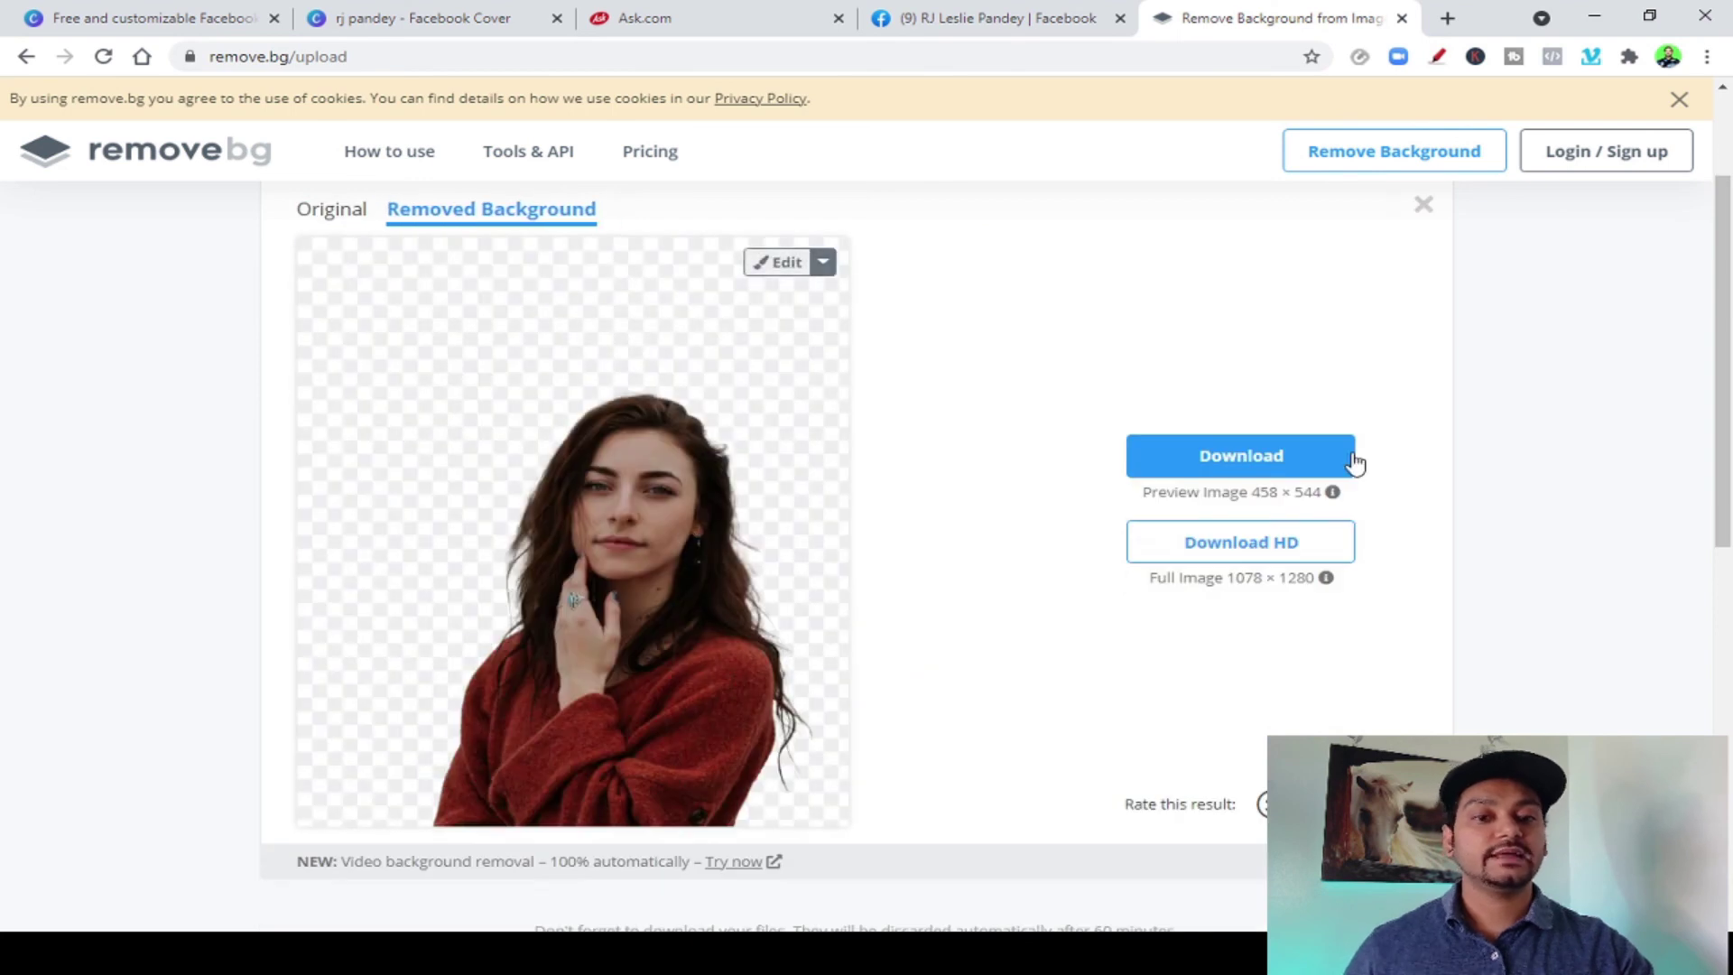
# Compare the portrait cut-out on the Canva cover design with the background-free image in remove.bg
pyautogui.click(515, 25)
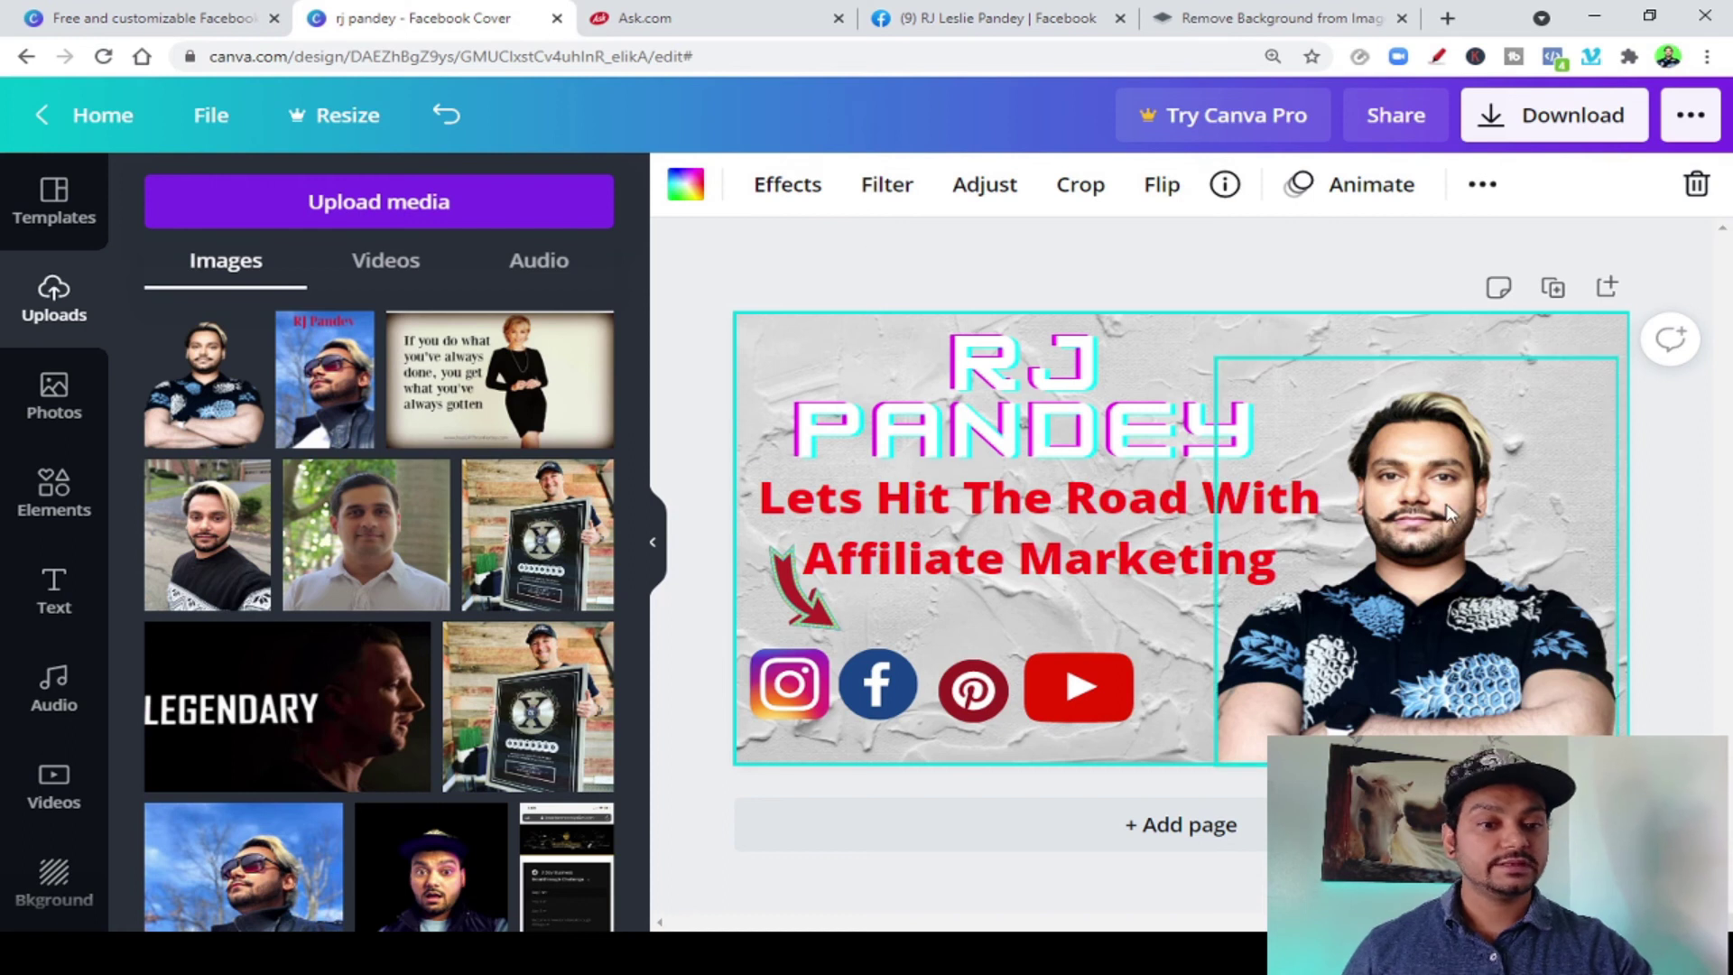
pyautogui.click(1311, 25)
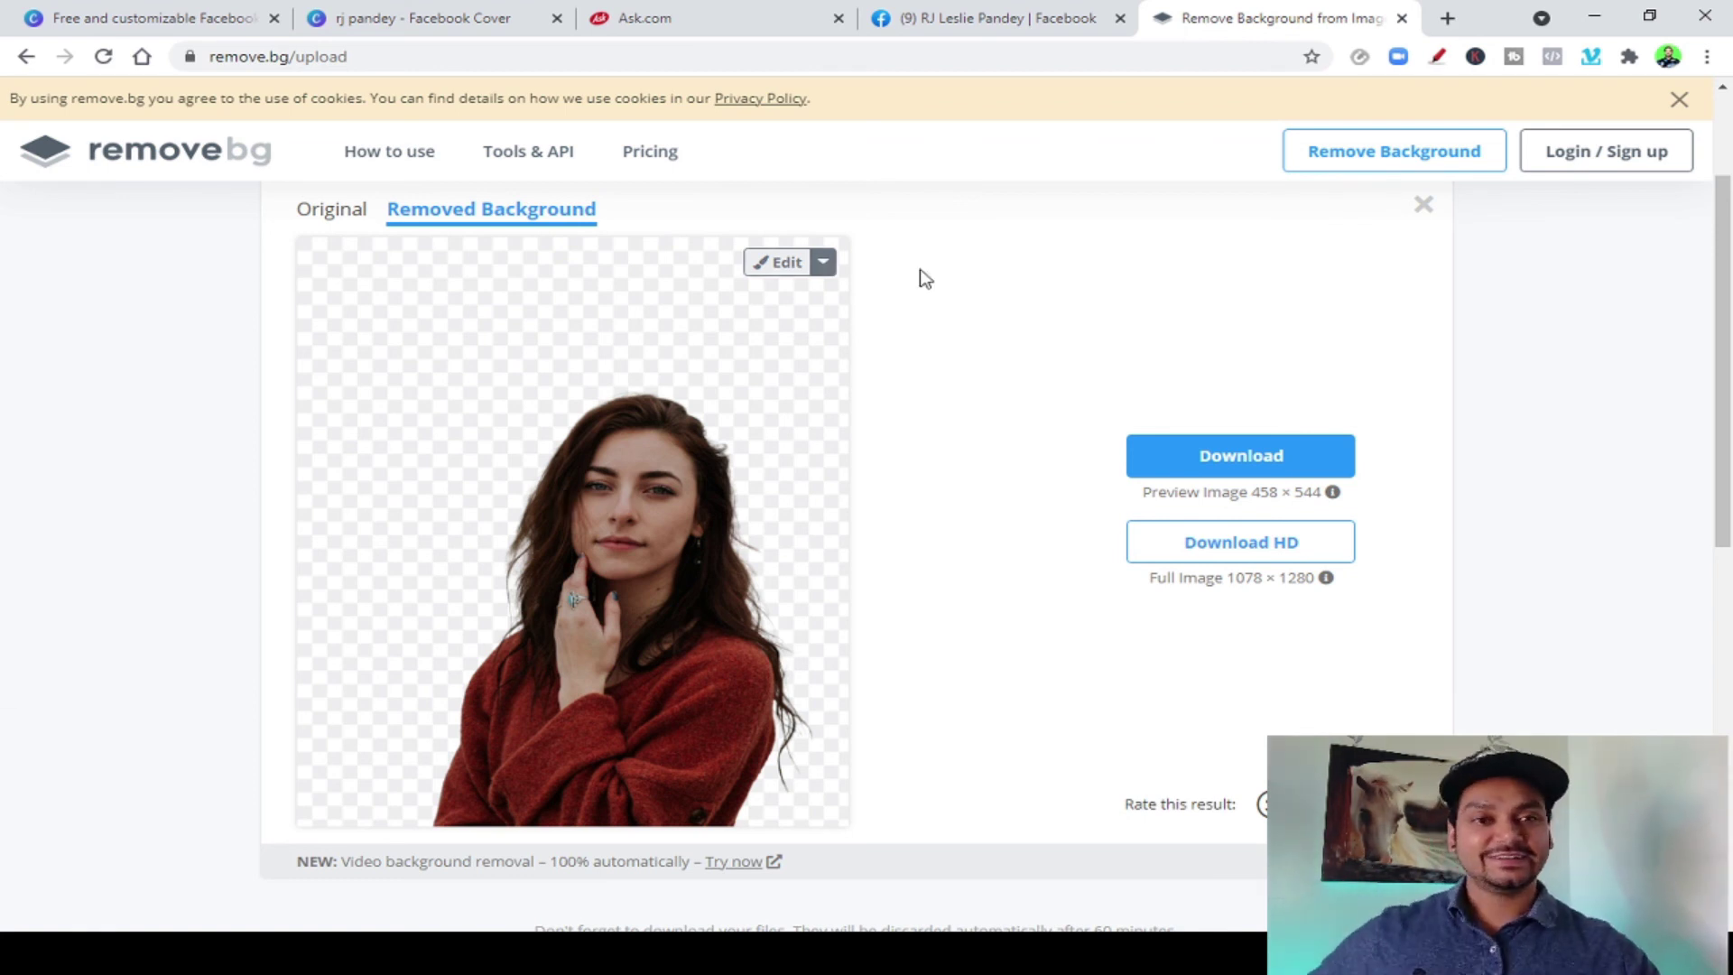
pyautogui.click(340, 22)
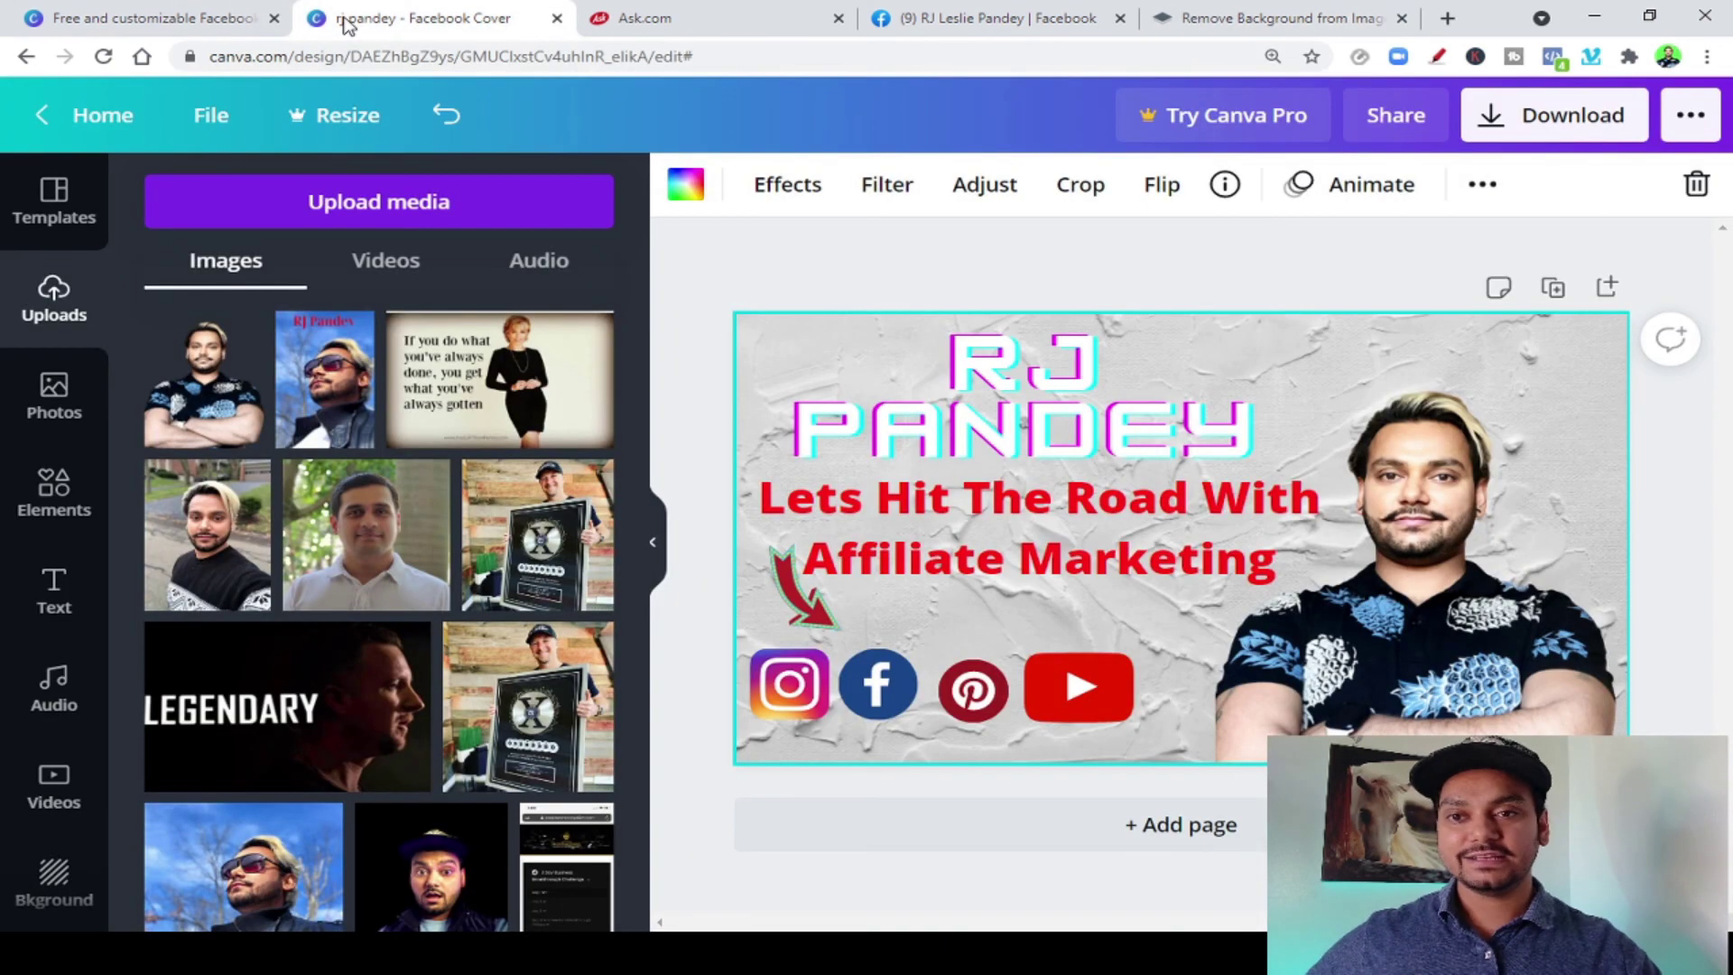
pyautogui.scroll(-3, 271, 654)
pyautogui.scroll(3, 226, 541)
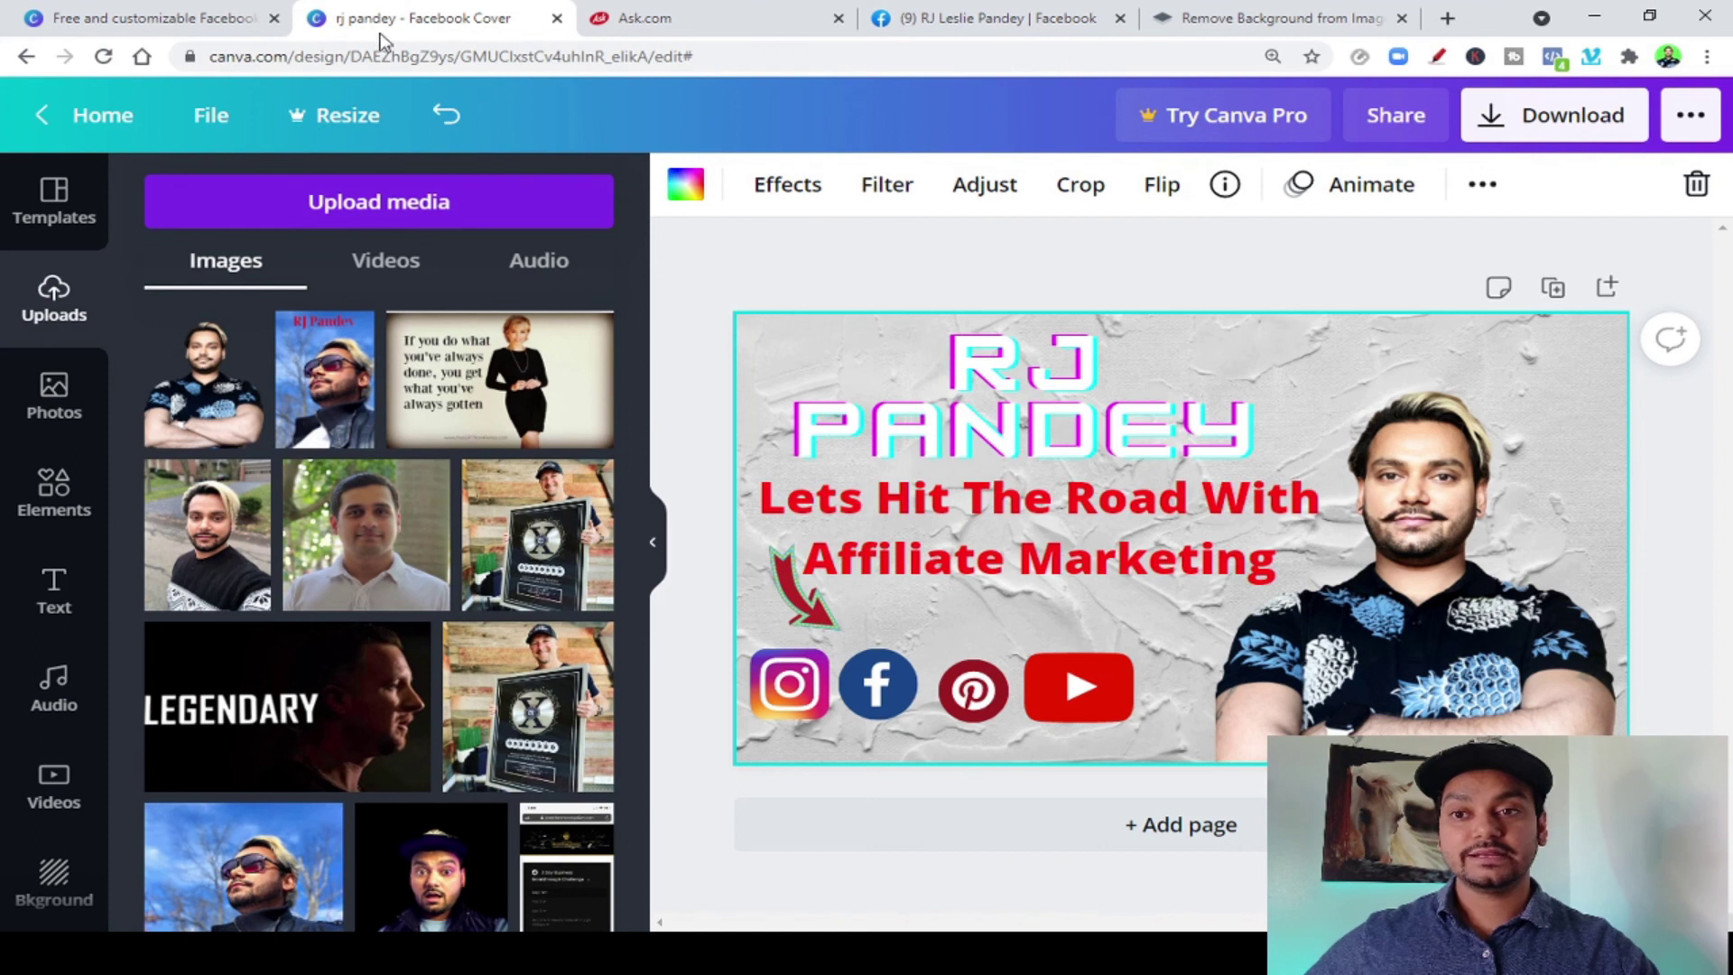
# Revisit Canva's Facebook cover templates, the cover design, the Facebook profile's cover and the remove.bg result
pyautogui.click(144, 23)
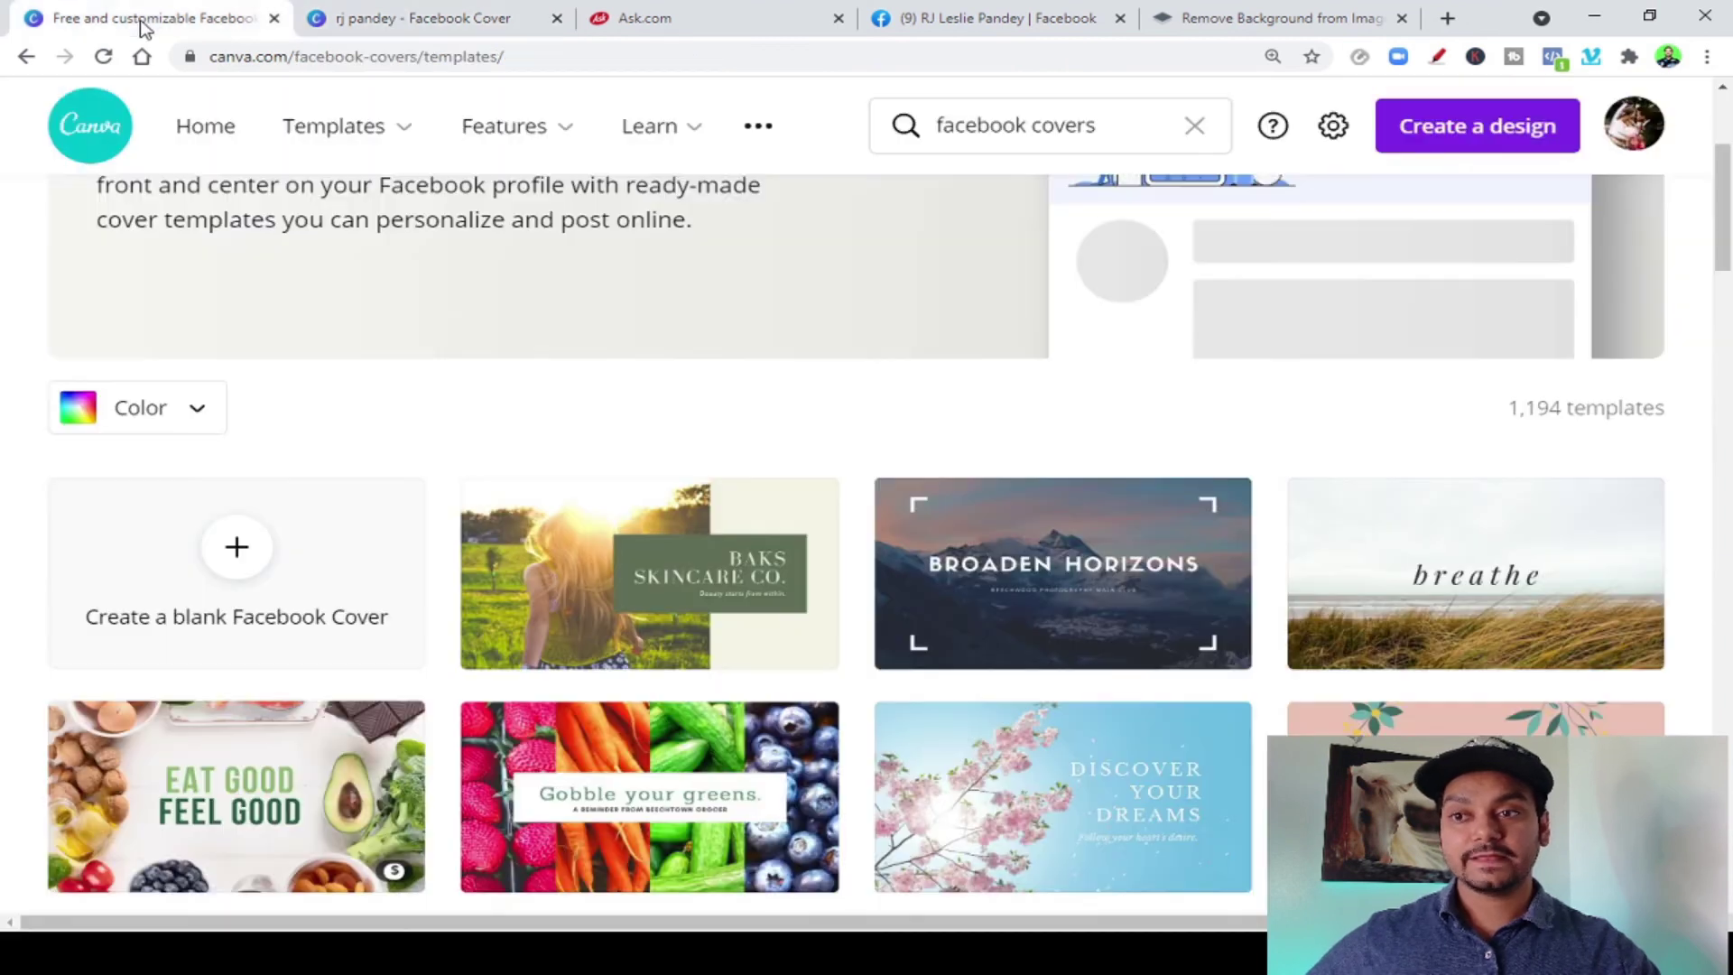
pyautogui.click(450, 27)
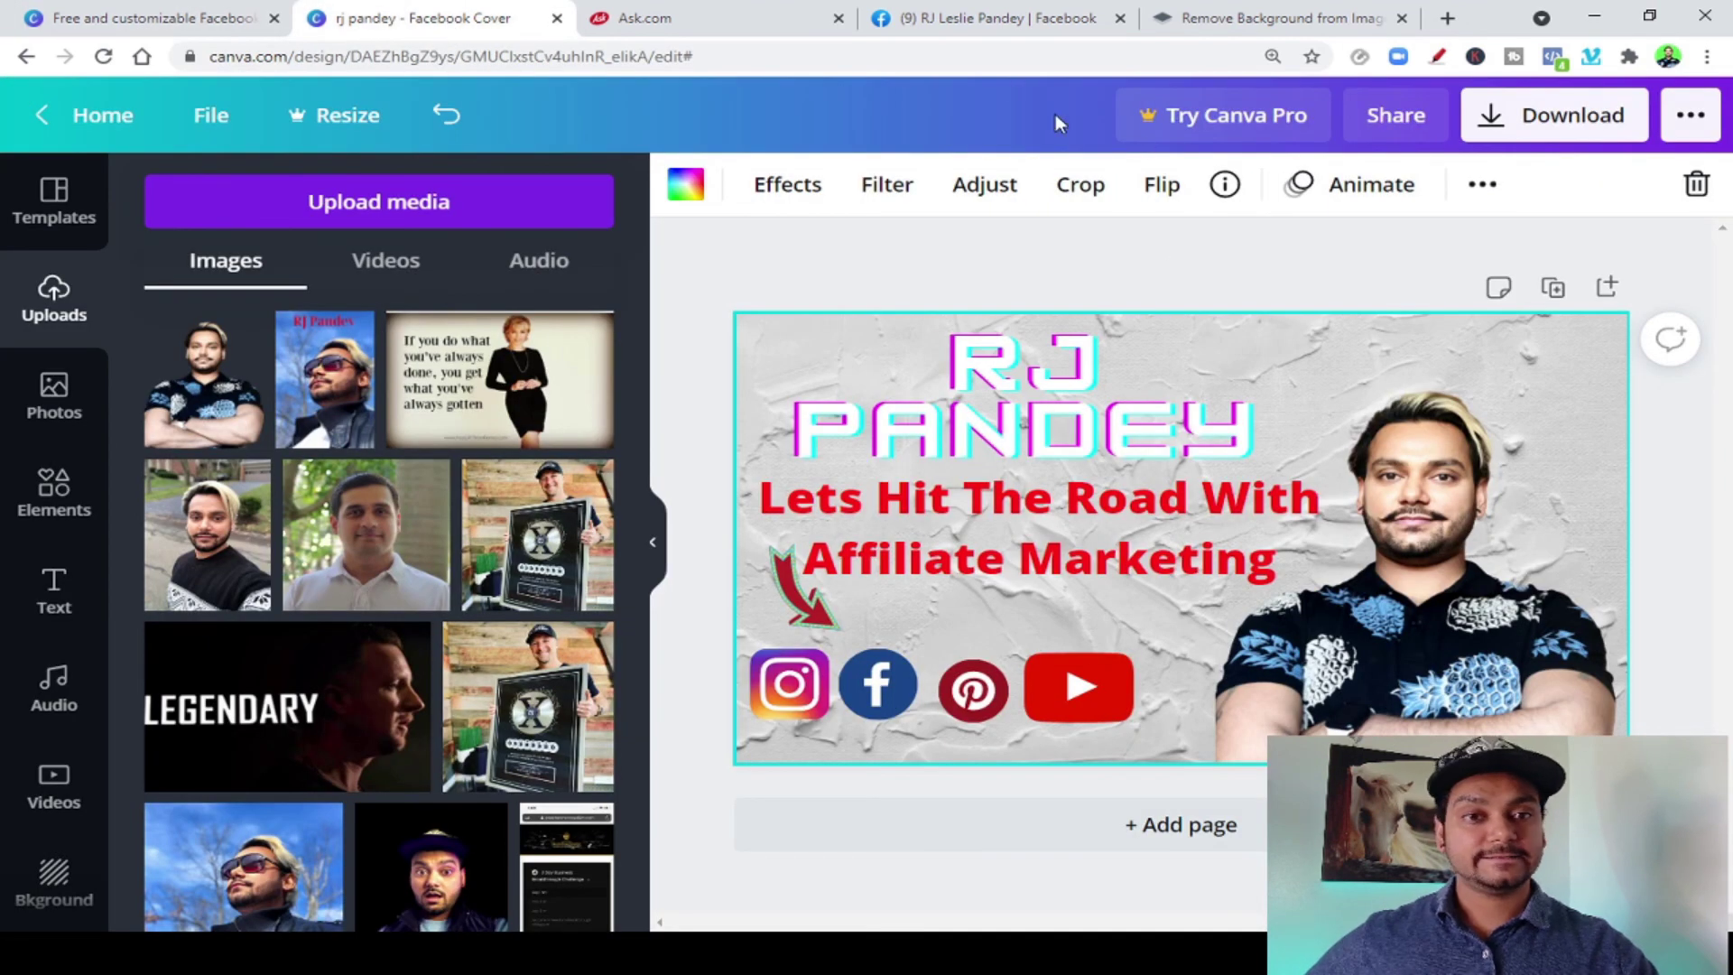
pyautogui.click(950, 20)
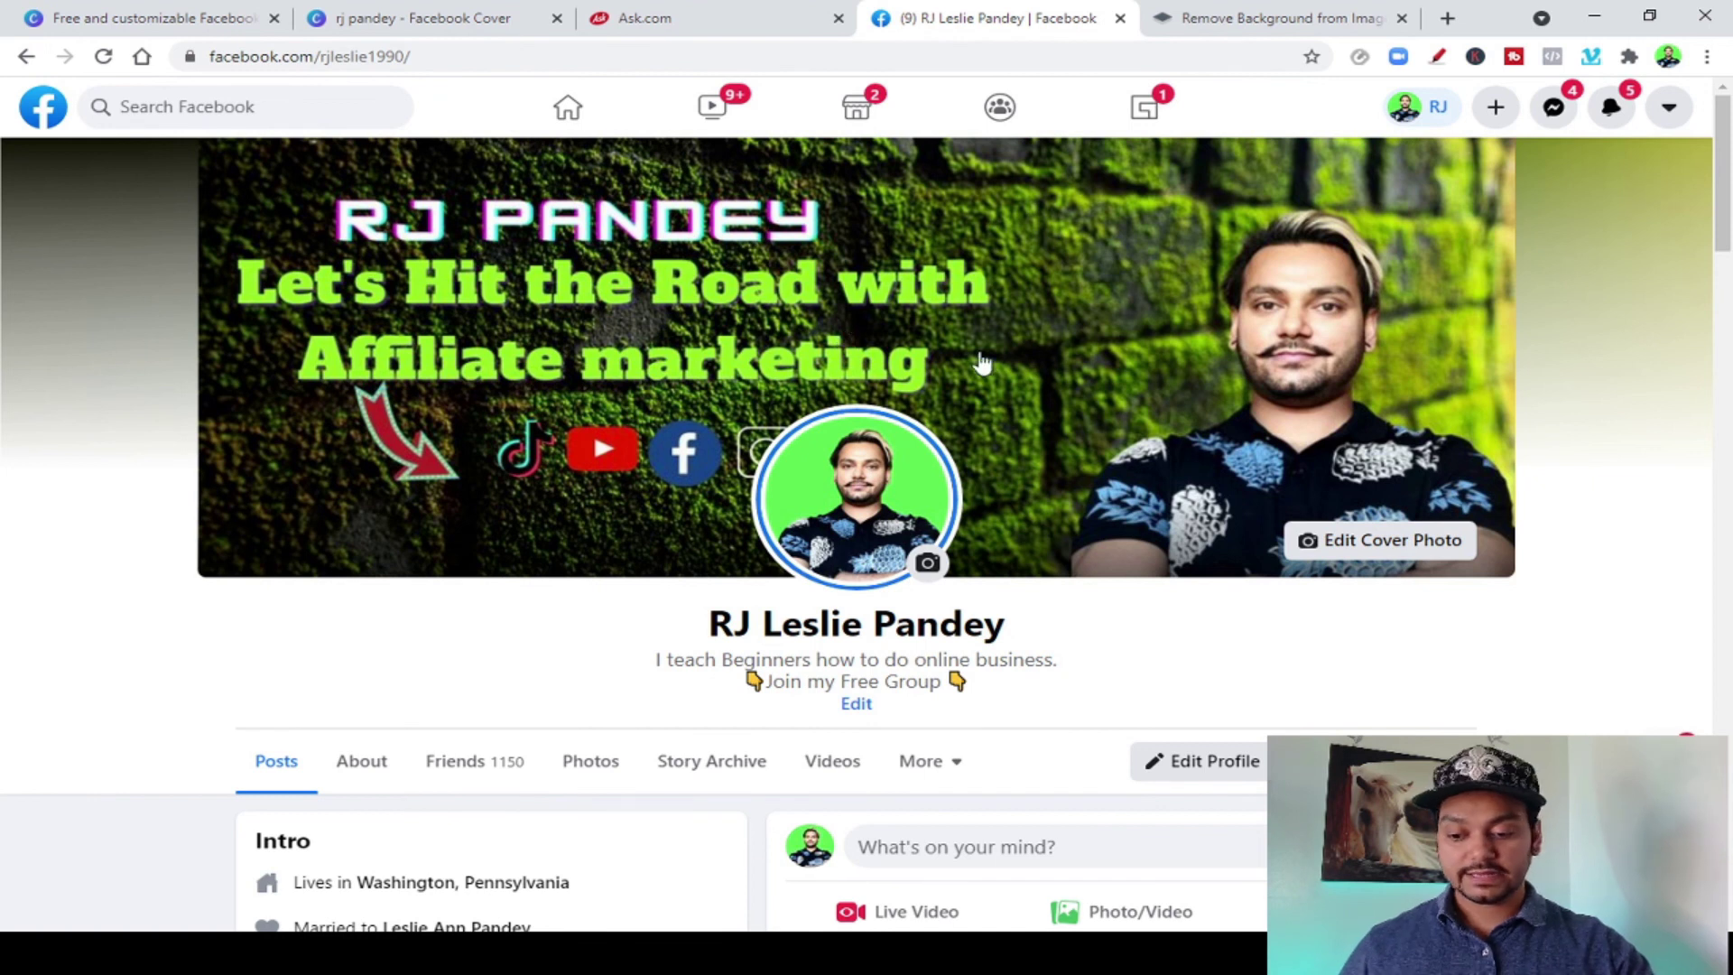
pyautogui.click(1355, 28)
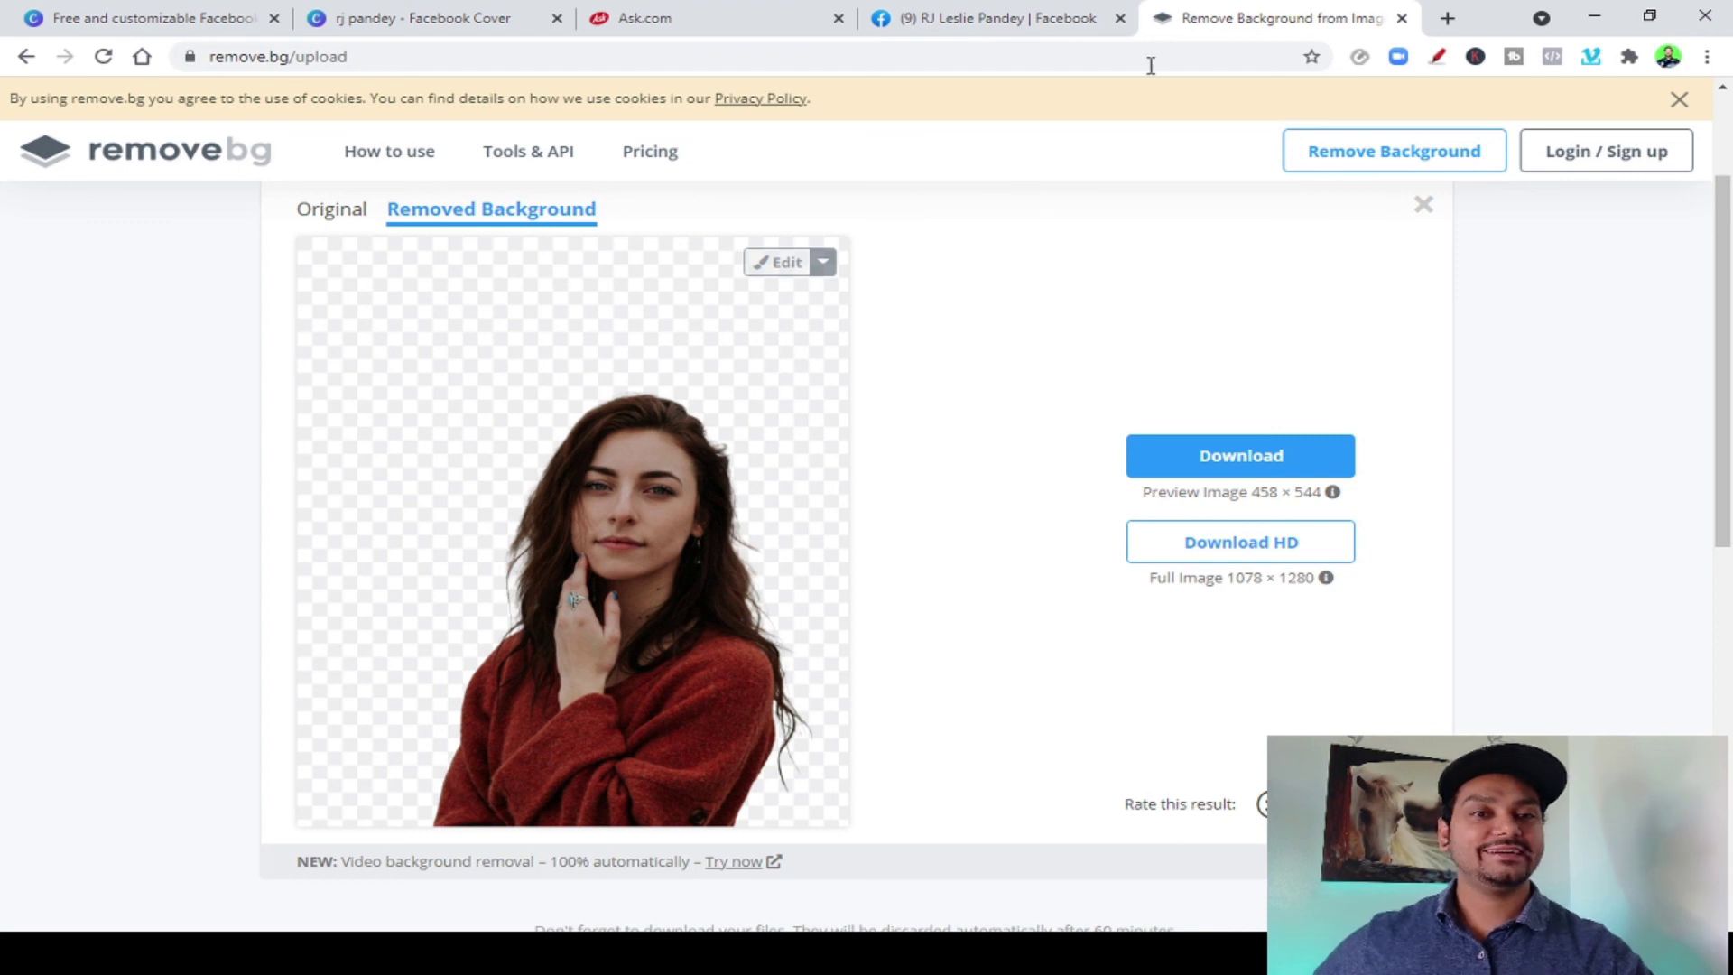
# Open YouTube in a new browser tab and go to the account's own channel page
pyautogui.click(1446, 19)
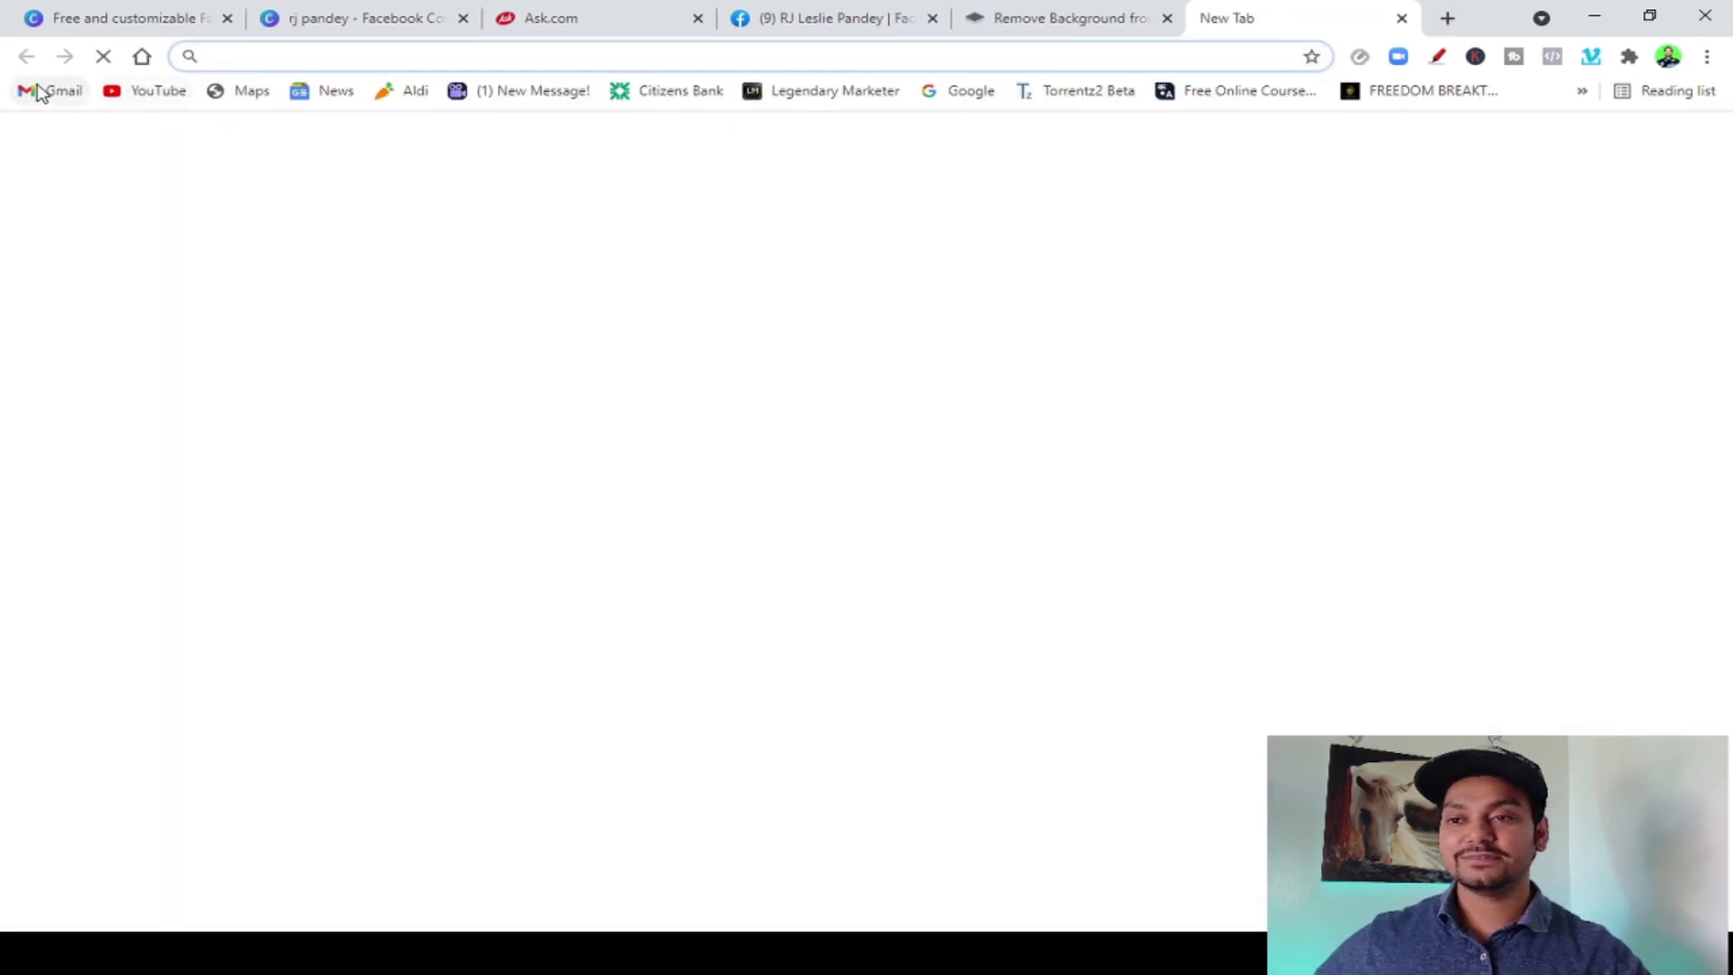
pyautogui.click(124, 94)
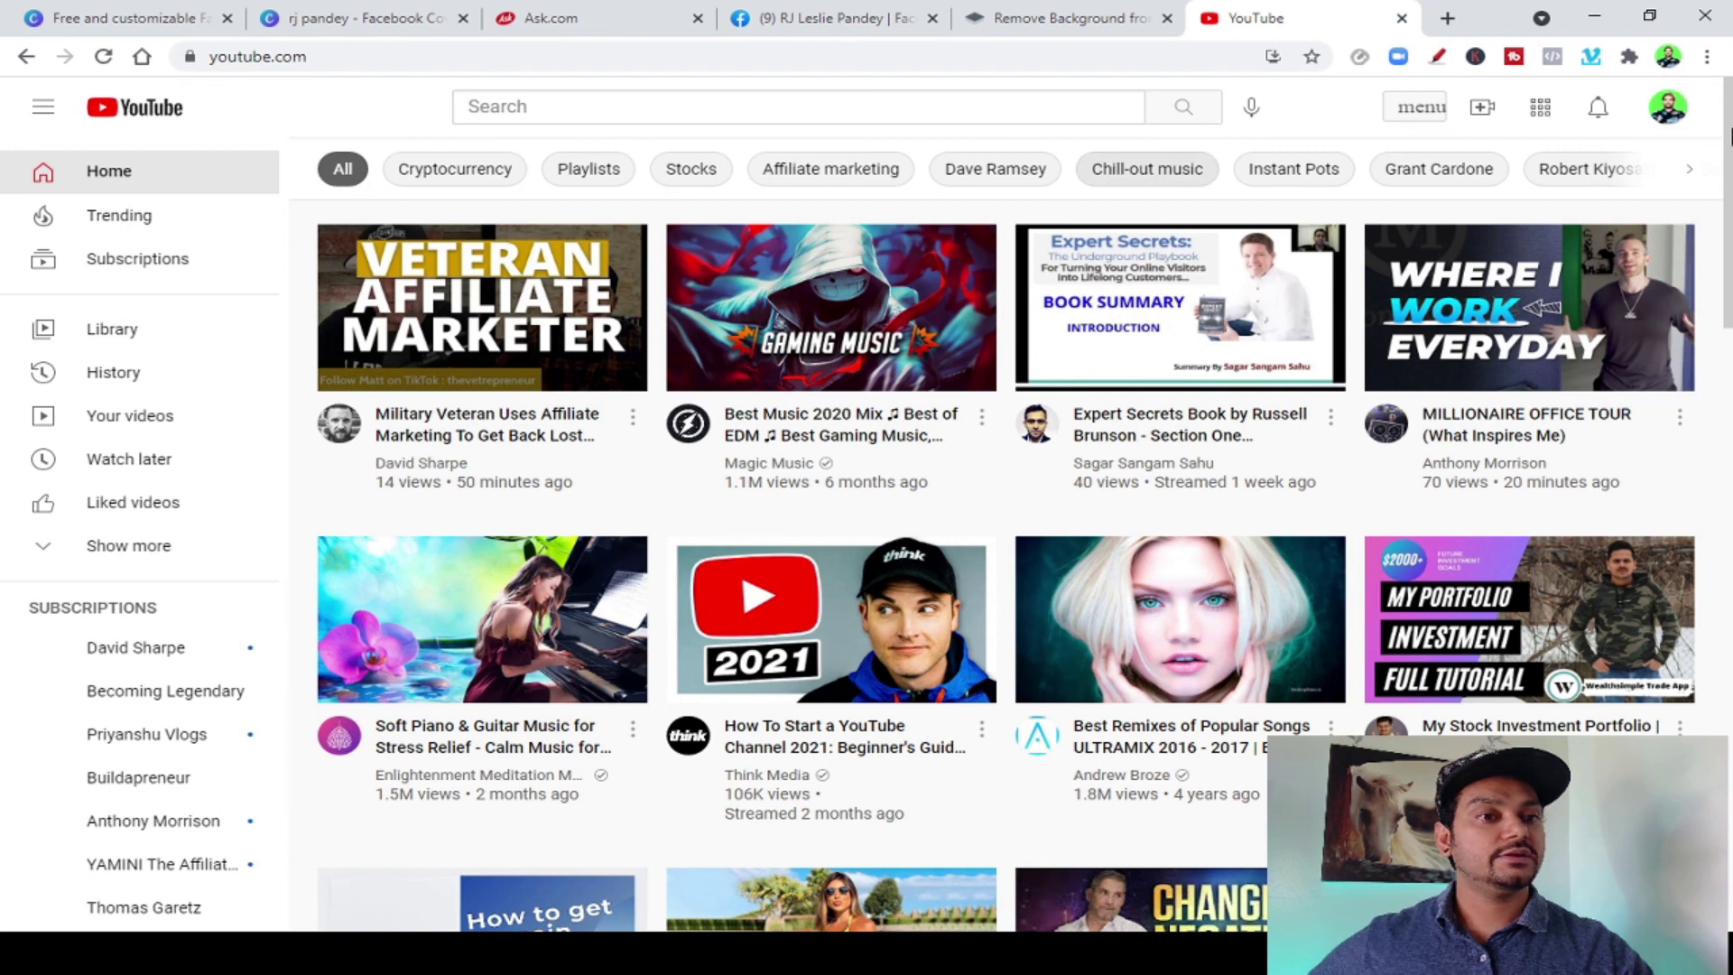
pyautogui.click(1668, 108)
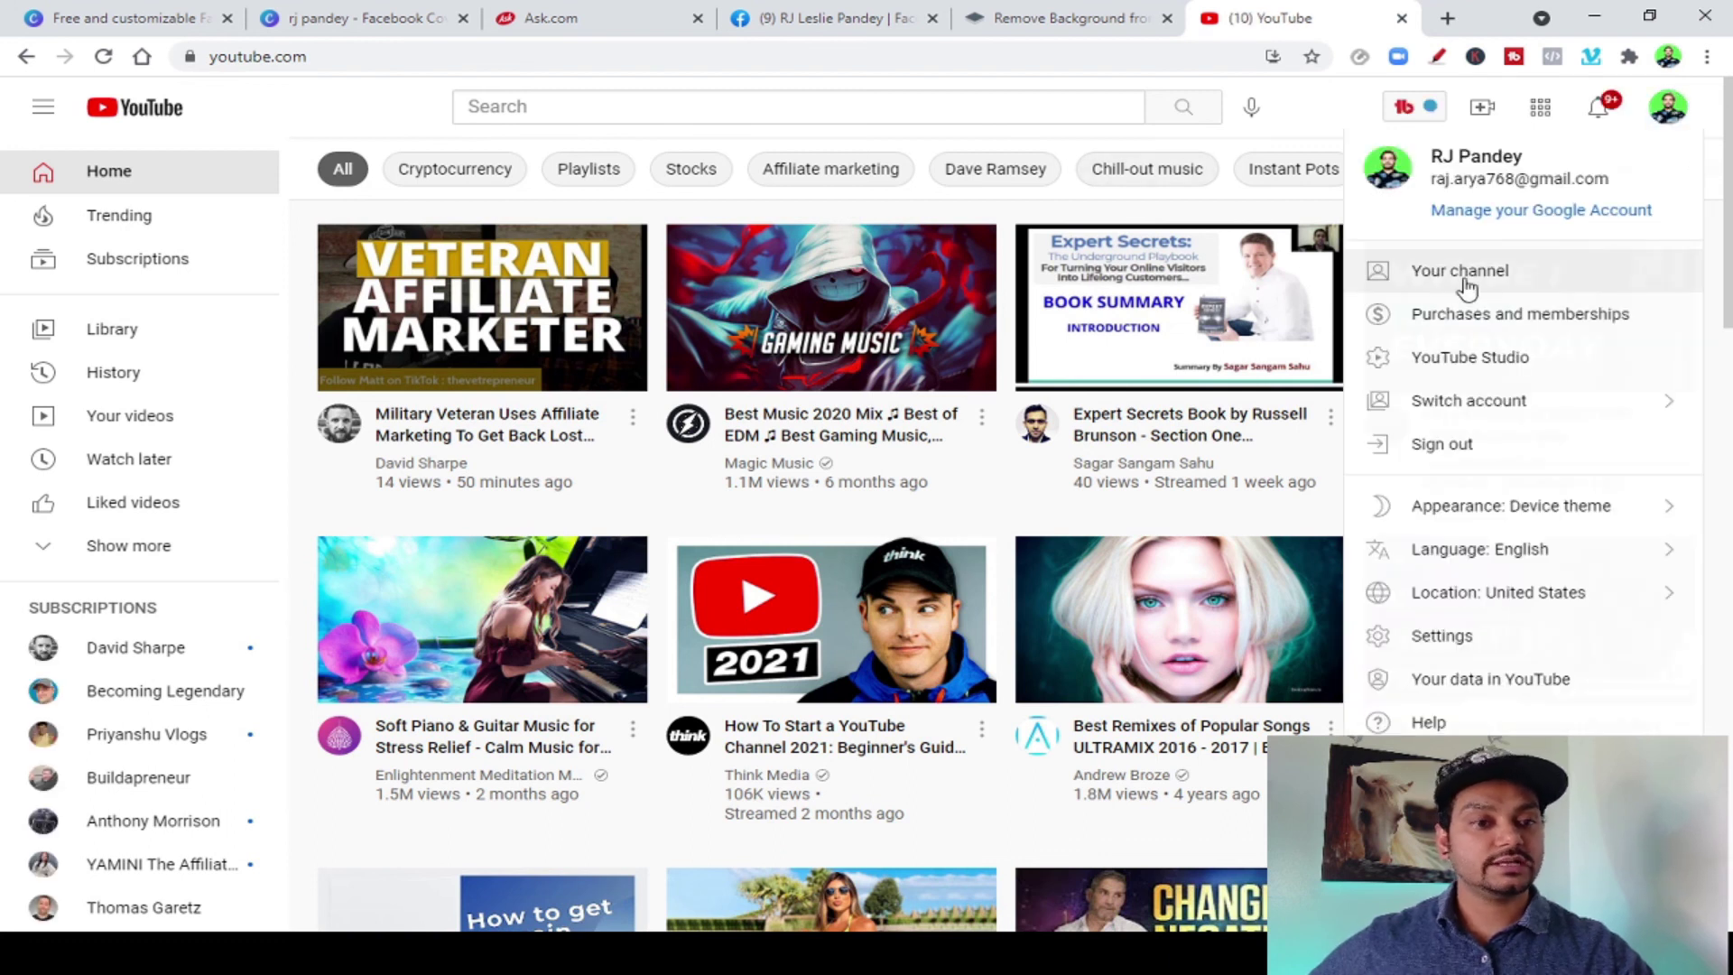
pyautogui.click(1465, 278)
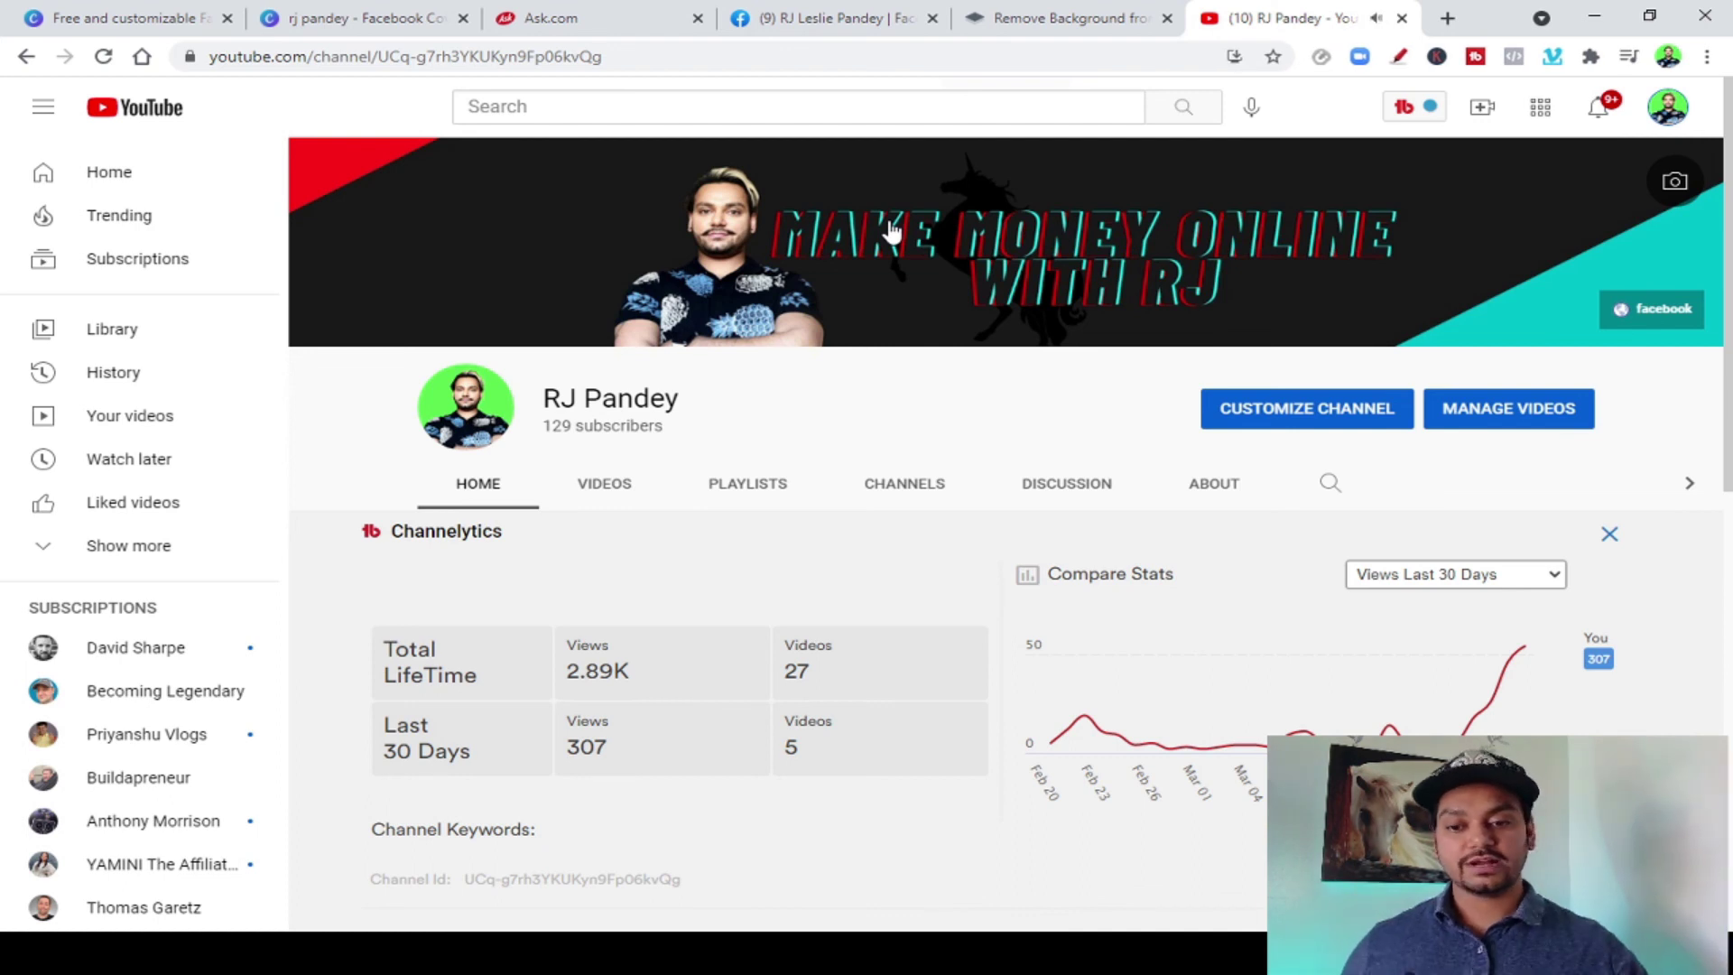
# Look through the channel page down to its uploads and pause the introduction video
pyautogui.scroll(-5, 814, 529)
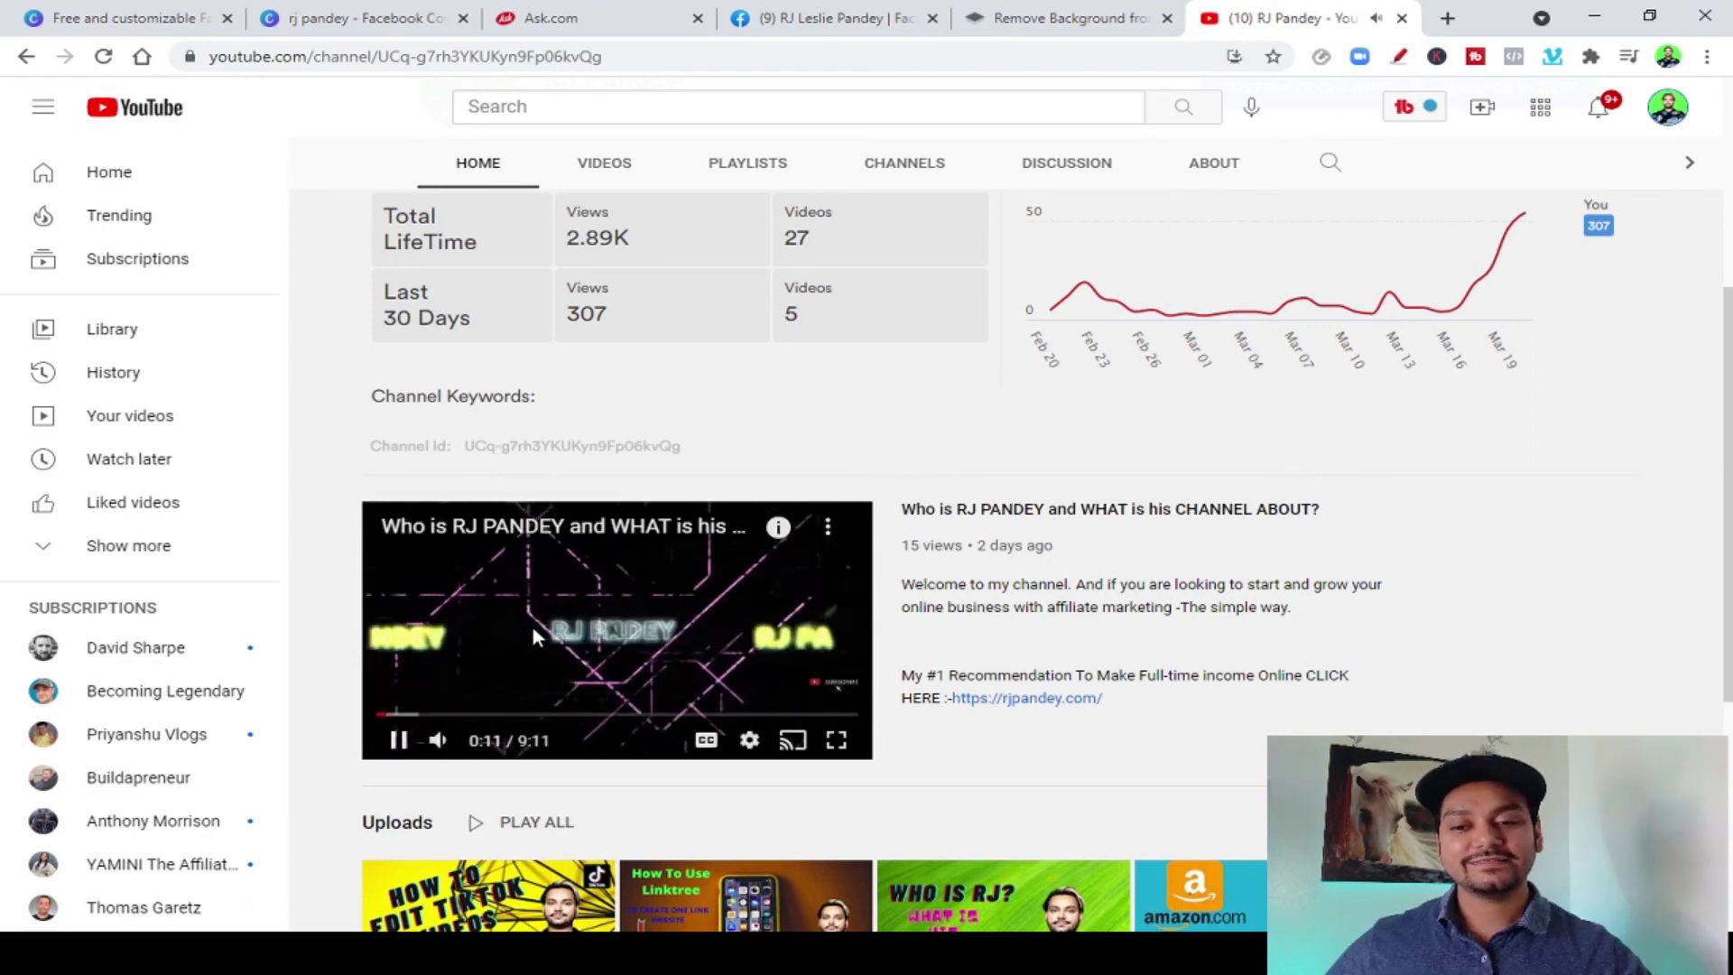
pyautogui.scroll(-2, 551, 635)
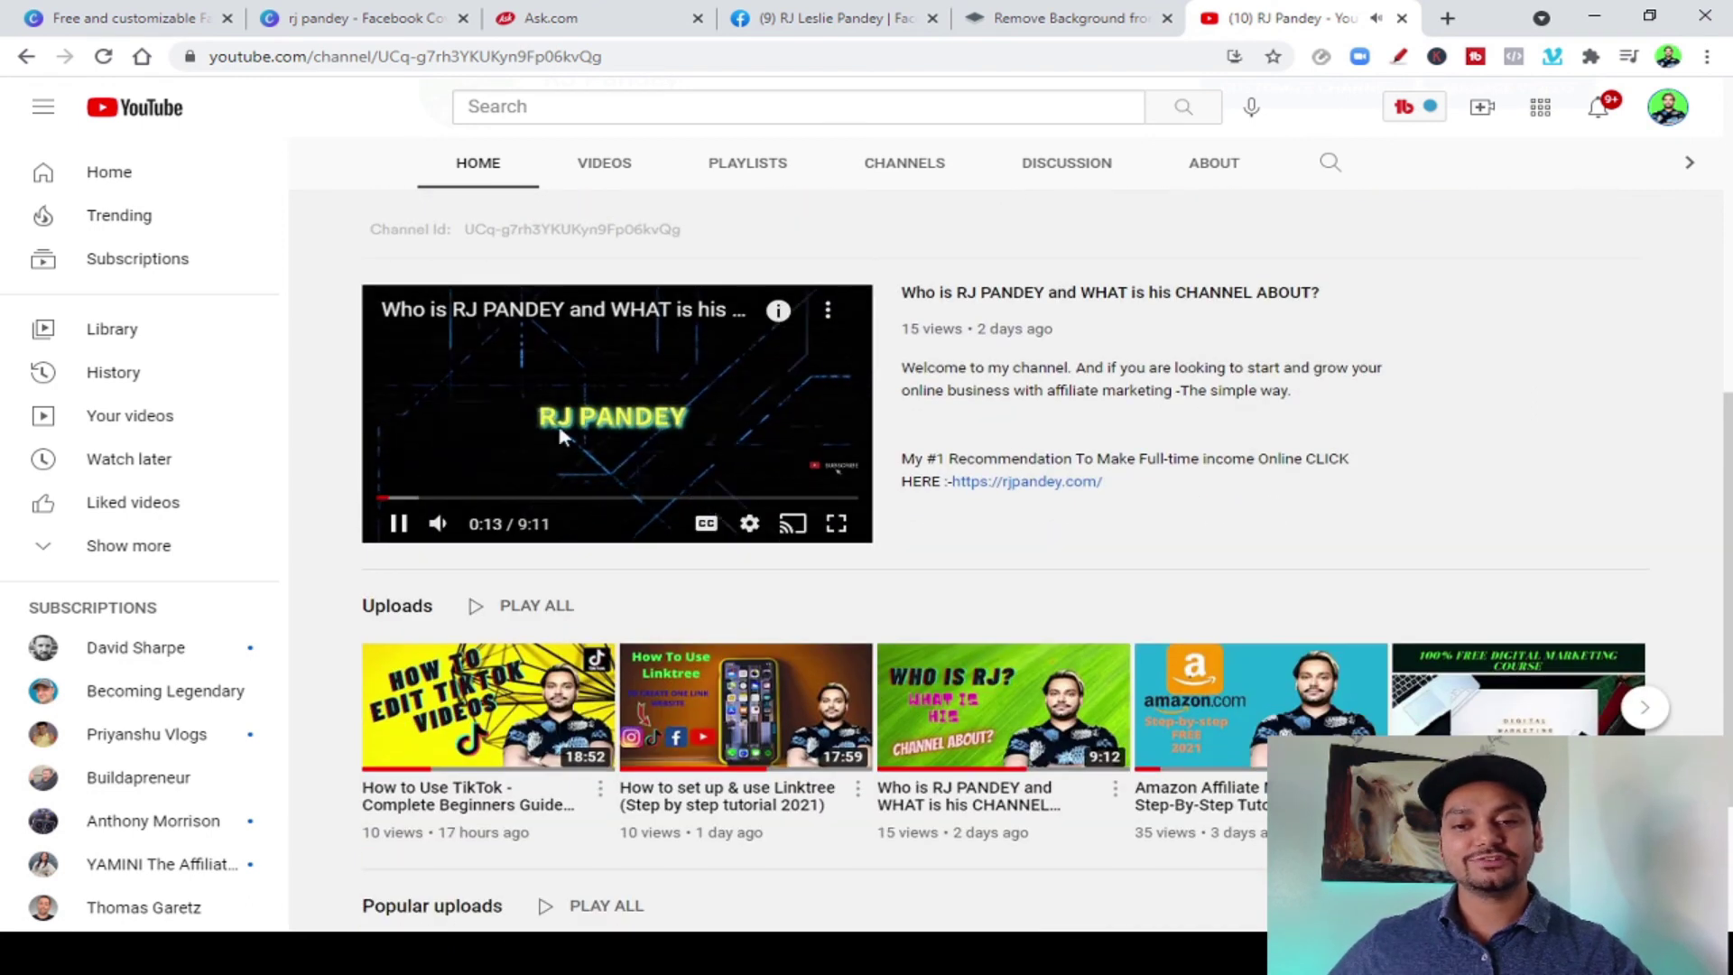
pyautogui.click(400, 526)
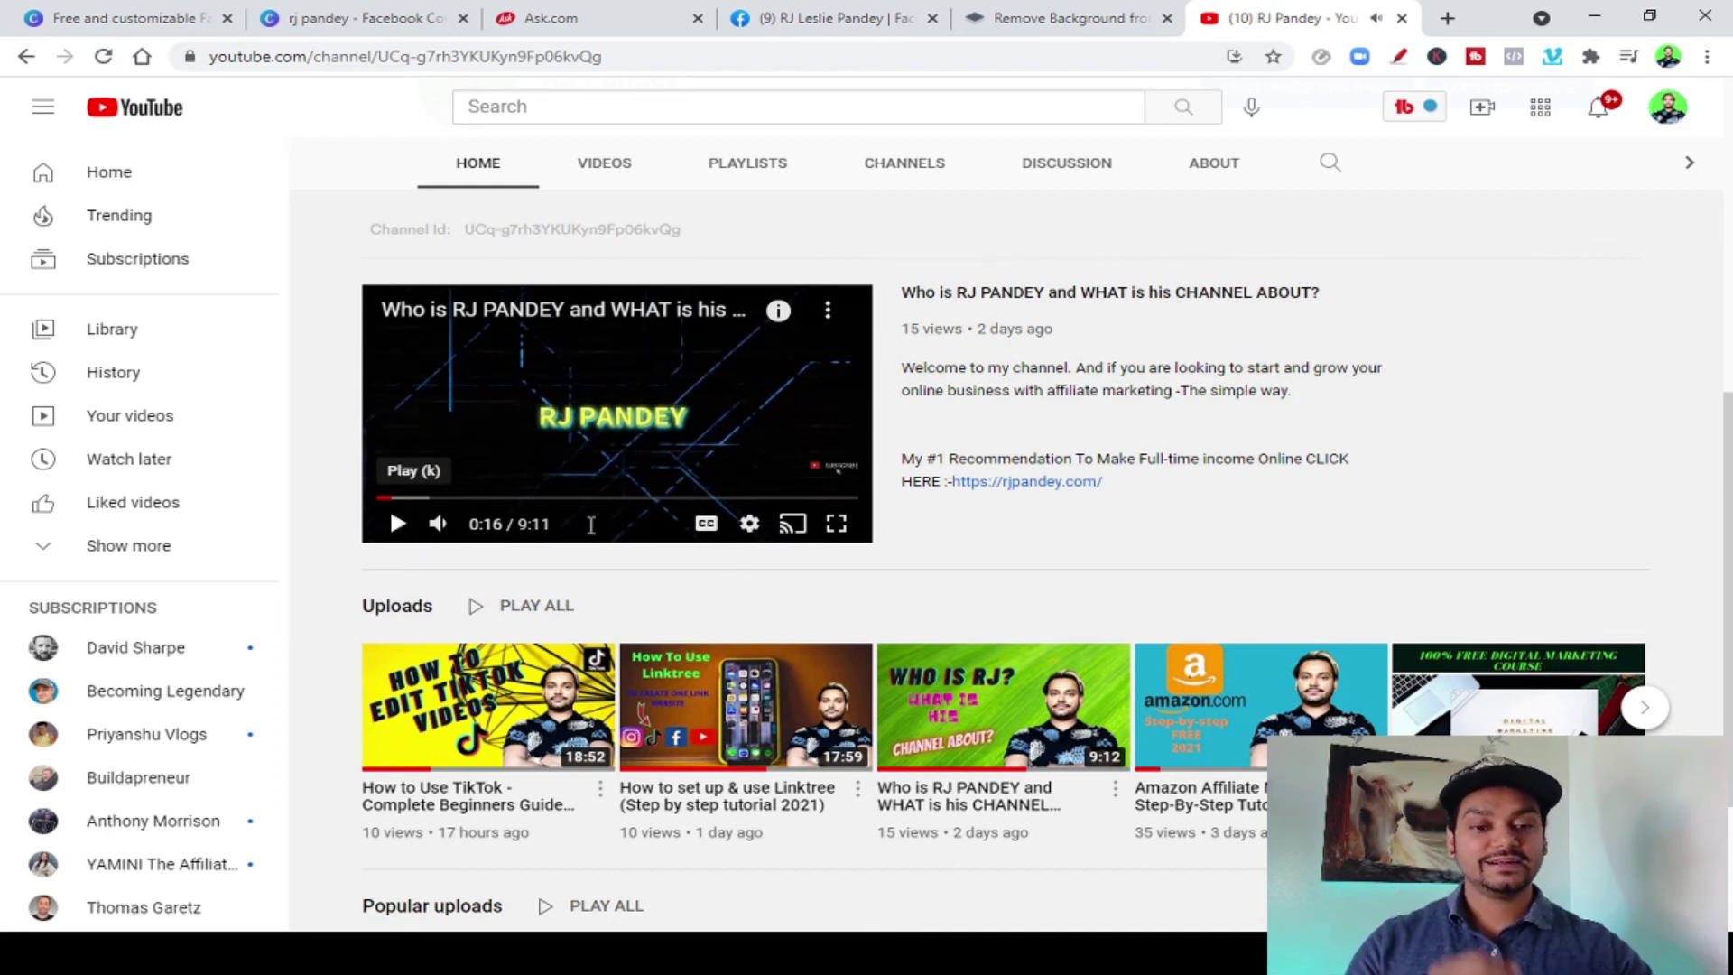